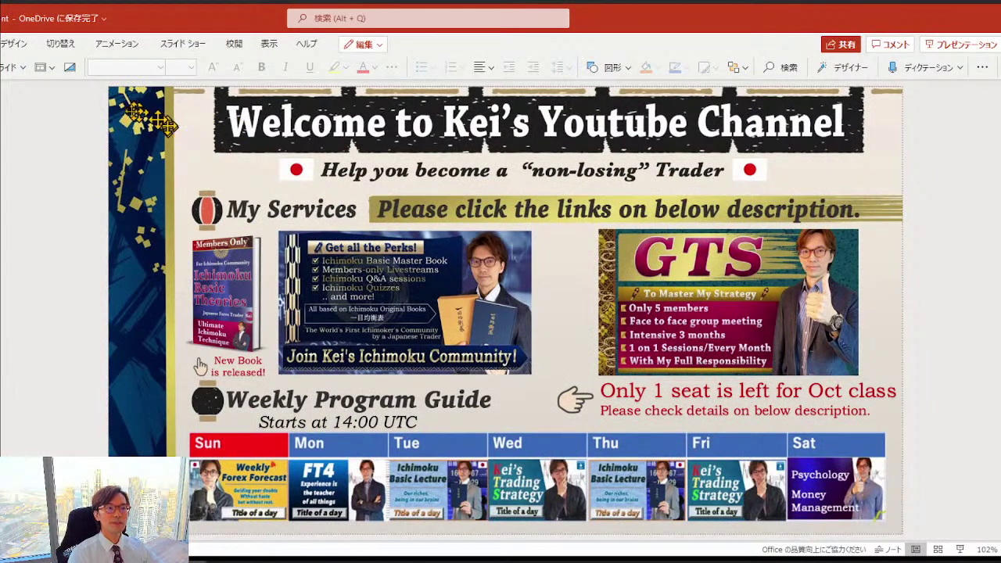
Step: Advance the presentation to slide 2, the Disclaimer notices
{"action": "key", "text": "Page_Down"}
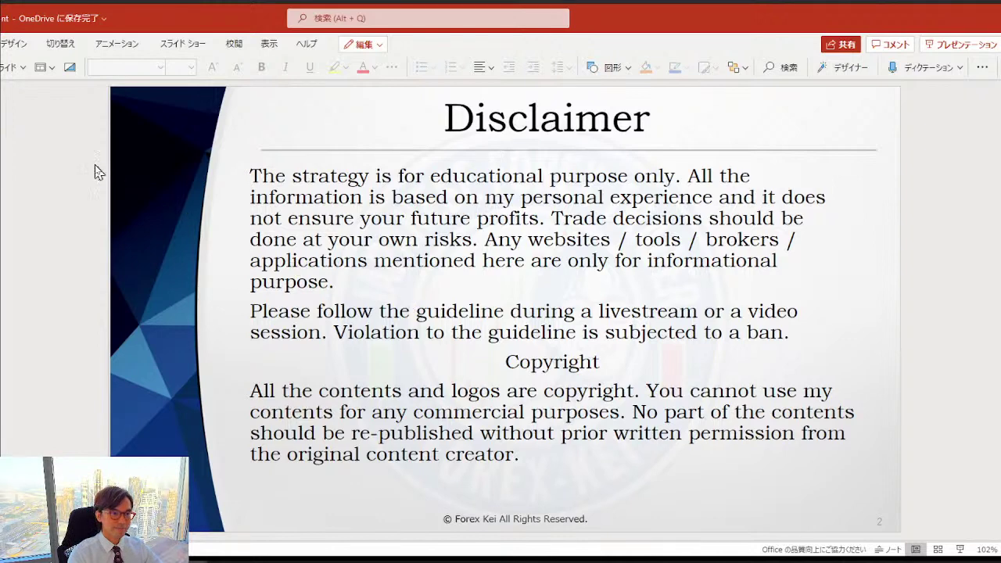
Step: Scroll the slides back up toward the channel welcome slide
{"action": "scroll", "coordinate": [94, 172], "scroll_direction": "up", "scroll_amount": 1}
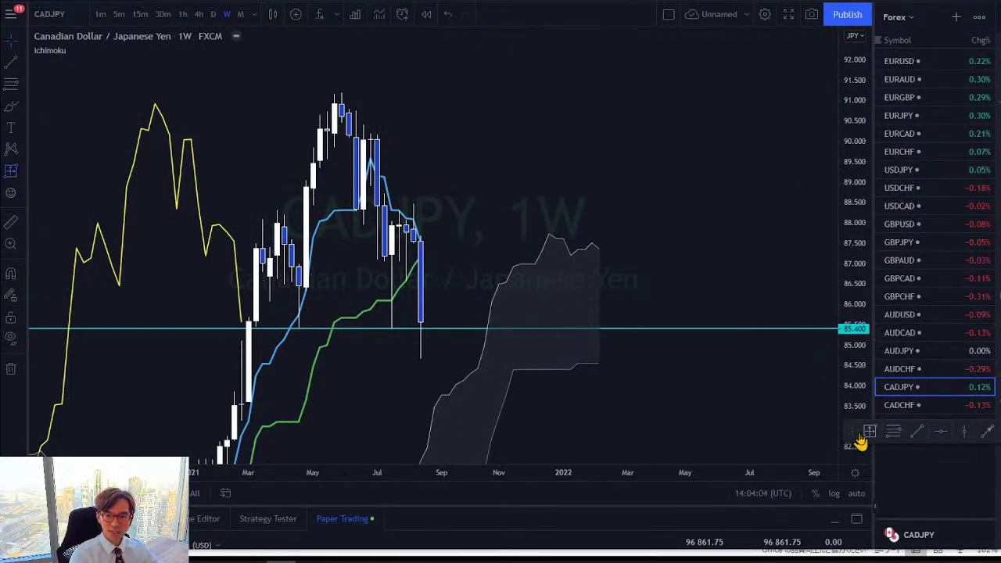
Step: Drag the watchlist's lower divider down so CHFJPY appears beneath CADCHF
{"action": "left_click_drag", "start_coordinate": [849, 426], "coordinate": [845, 529]}
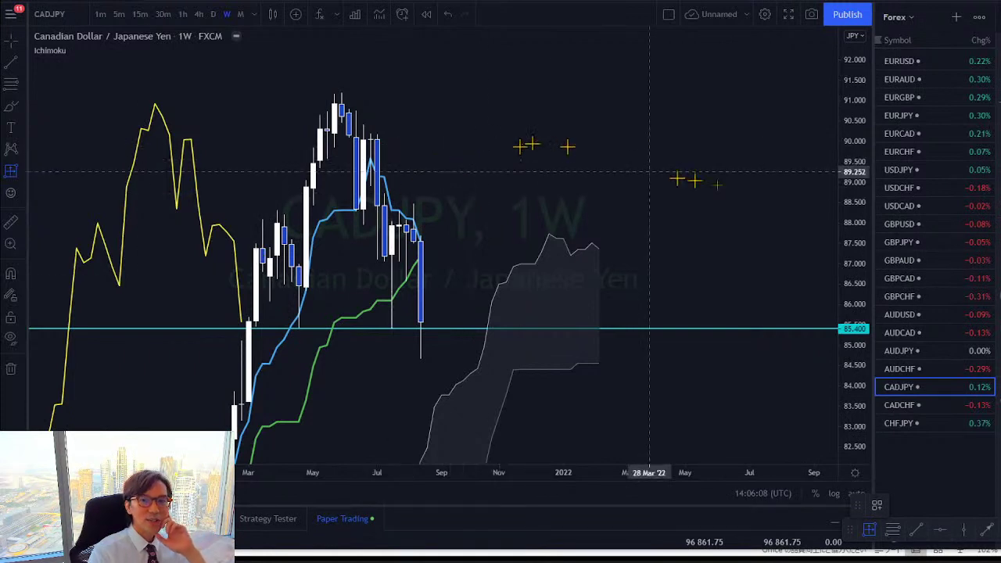
Step: Compress the CADJPY price scale, then load the weekly EURUSD chart from the watchlist
{"action": "left_click_drag", "start_coordinate": [842, 94], "coordinate": [840, 122]}
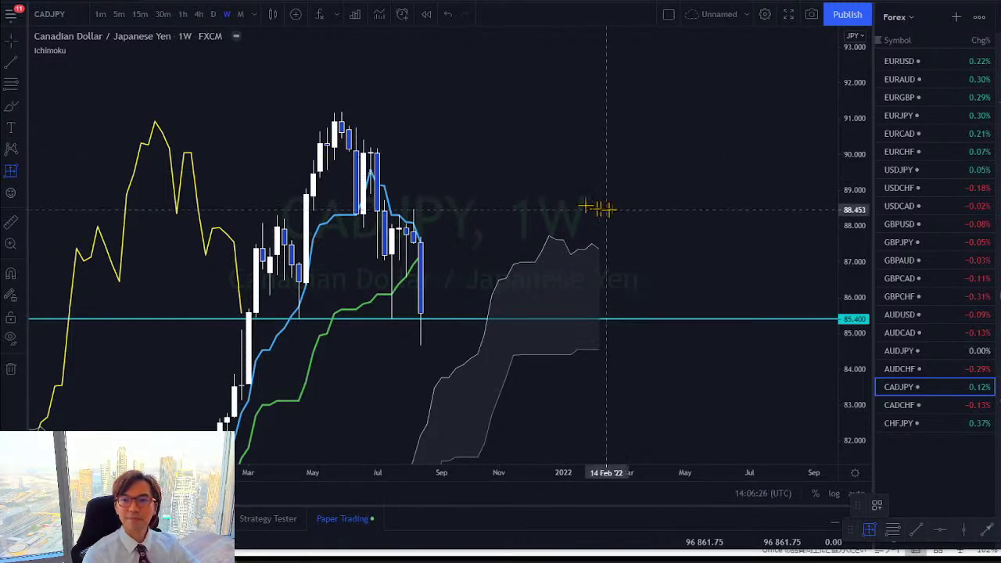
{"action": "left_click", "coordinate": [937, 57]}
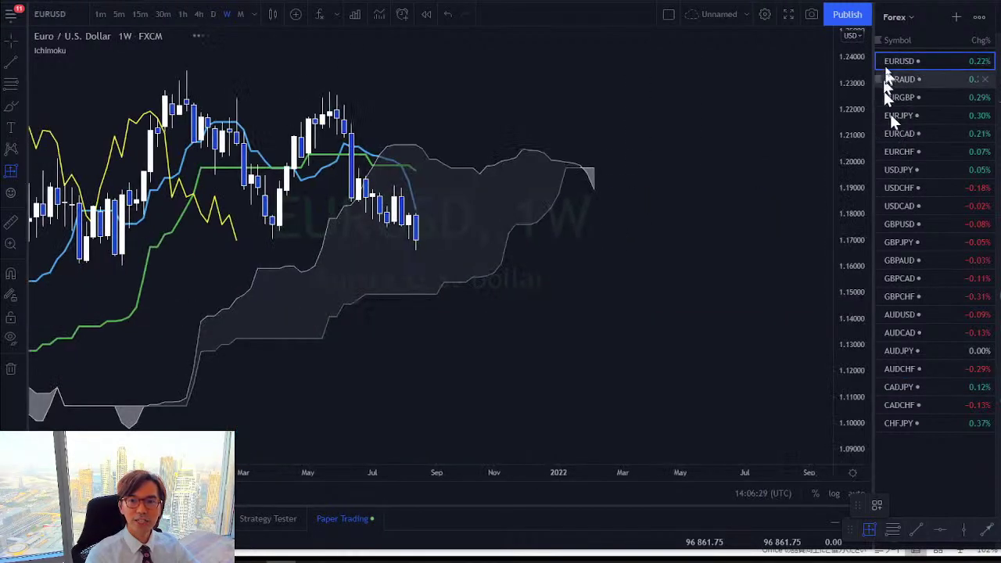
Step: Measure a price and date range to early July, then remove all drawings and pan to earlier history
{"action": "left_click", "coordinate": [329, 139]}
{"action": "left_click", "coordinate": [372, 149]}
{"action": "key", "text": "Escape"}
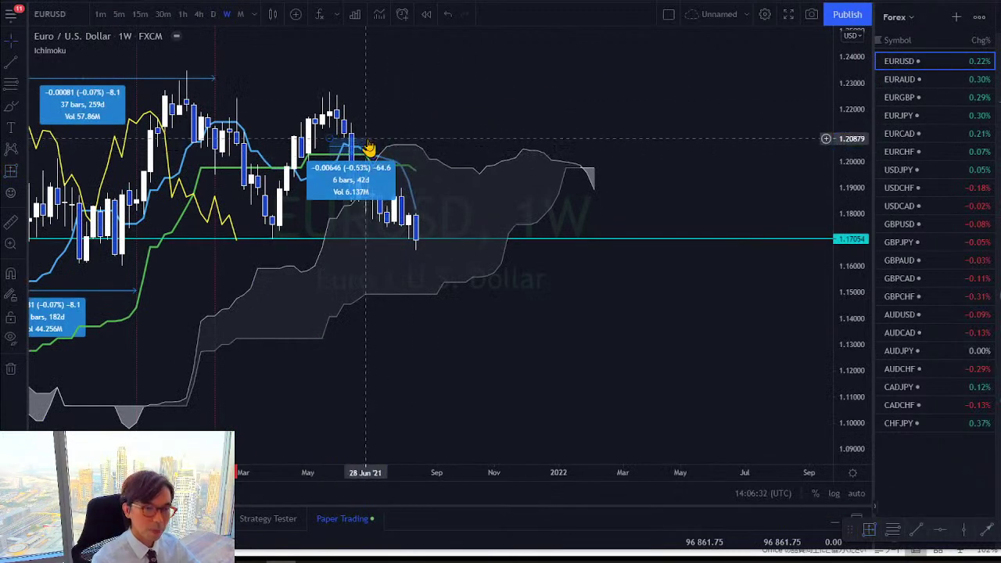
{"action": "left_click", "coordinate": [11, 368]}
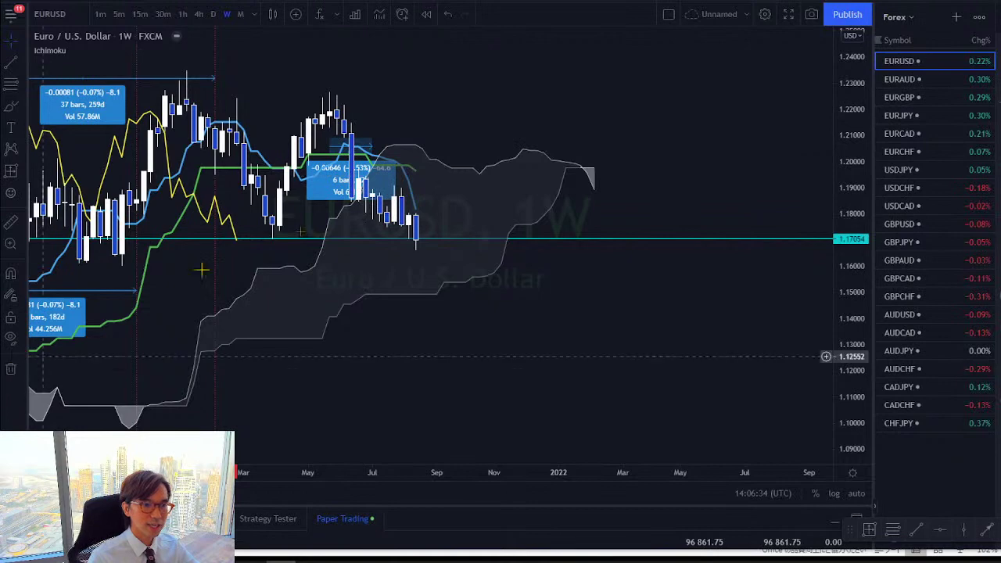
{"action": "left_click_drag", "start_coordinate": [644, 210], "coordinate": [735, 235]}
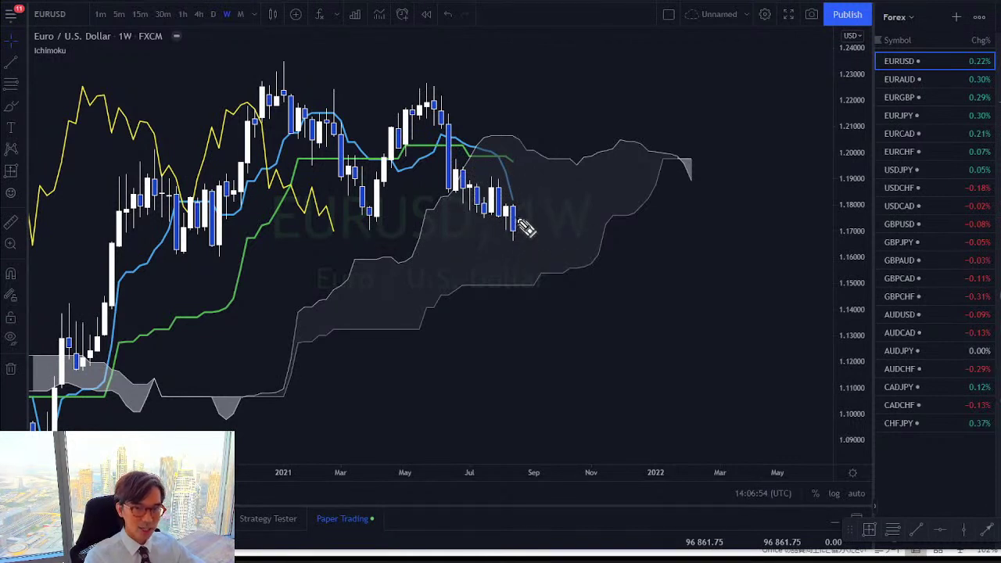
Step: Sketch red up and down-right arrows from the latest candle, then delete them
{"action": "mouse_move", "coordinate": [517, 219]}
{"action": "left_mouse_down"}
{"action": "mouse_move", "coordinate": [554, 204]}
{"action": "mouse_move", "coordinate": [547, 198]}
{"action": "mouse_move", "coordinate": [525, 227]}
{"action": "mouse_move", "coordinate": [546, 249]}
{"action": "left_mouse_up"}
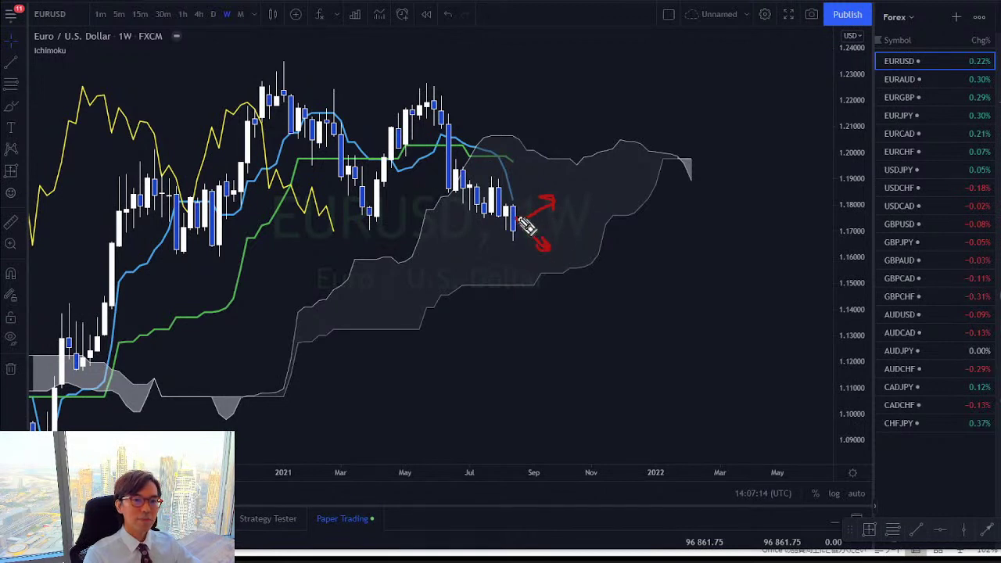
{"action": "mouse_move", "coordinate": [526, 225]}
{"action": "left_mouse_down"}
{"action": "mouse_move", "coordinate": [550, 237]}
{"action": "mouse_move", "coordinate": [558, 263]}
{"action": "mouse_move", "coordinate": [581, 259]}
{"action": "mouse_move", "coordinate": [625, 295]}
{"action": "mouse_move", "coordinate": [632, 286]}
{"action": "mouse_move", "coordinate": [618, 297]}
{"action": "left_mouse_up"}
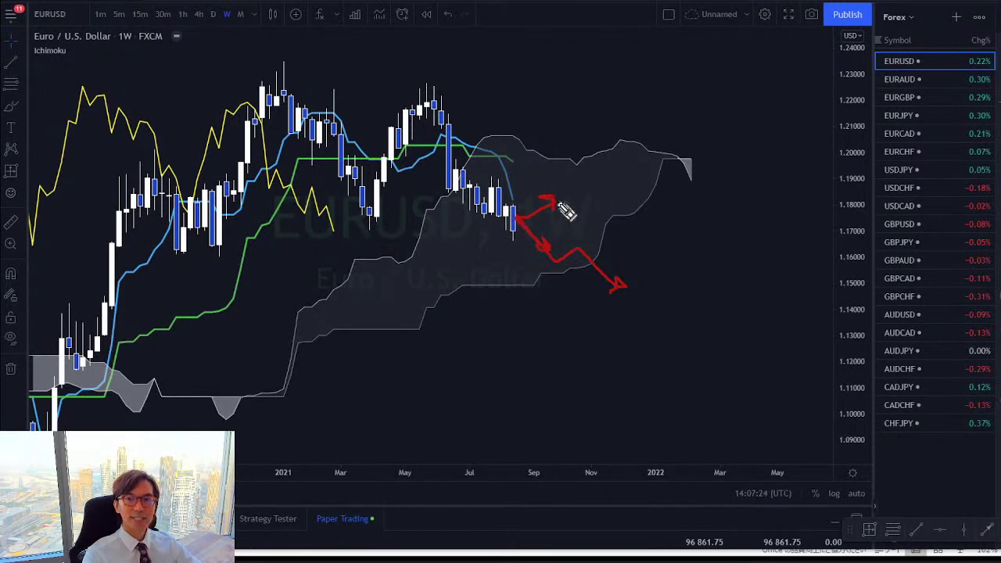
{"action": "left_click", "coordinate": [566, 210]}
{"action": "key", "text": "Delete"}
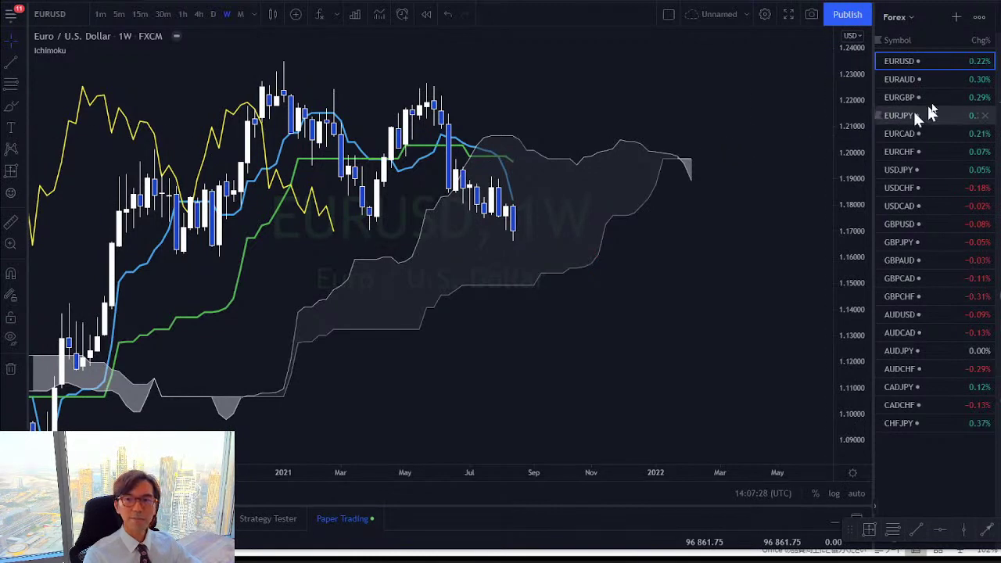
Step: Load EURAUD weekly, circle the earlier cyan-level touch, sketch red down and up arrows, then clear them
{"action": "left_click", "coordinate": [907, 79]}
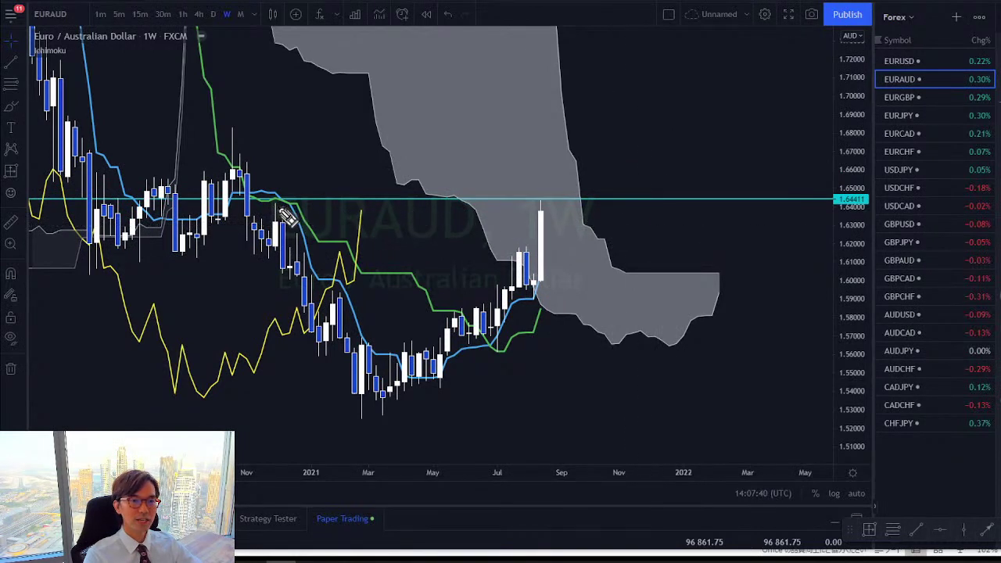
{"action": "left_click_drag", "start_coordinate": [286, 212], "coordinate": [275, 202]}
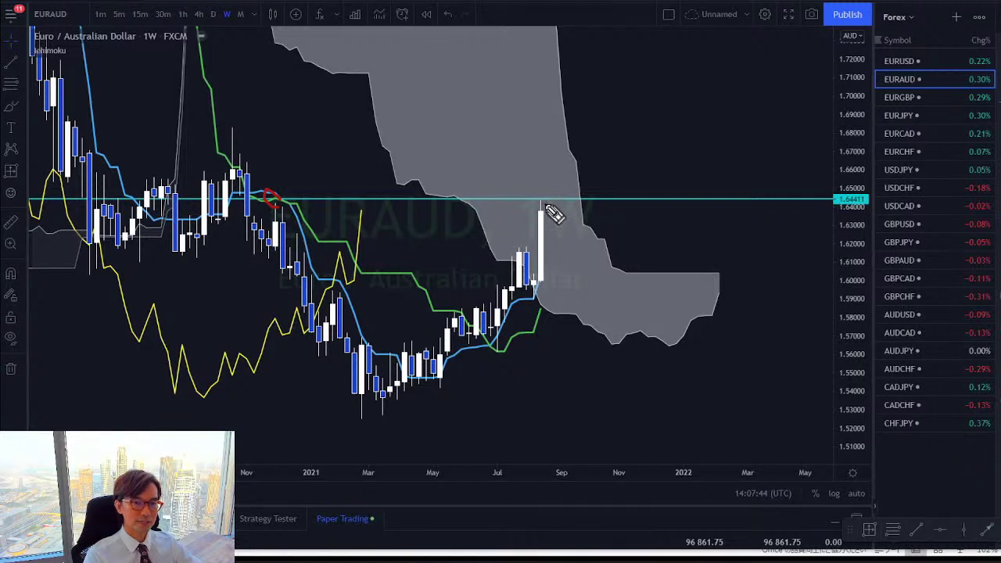
{"action": "mouse_move", "coordinate": [545, 205]}
{"action": "left_mouse_down"}
{"action": "mouse_move", "coordinate": [567, 235]}
{"action": "mouse_move", "coordinate": [552, 224]}
{"action": "mouse_move", "coordinate": [545, 232]}
{"action": "left_mouse_up"}
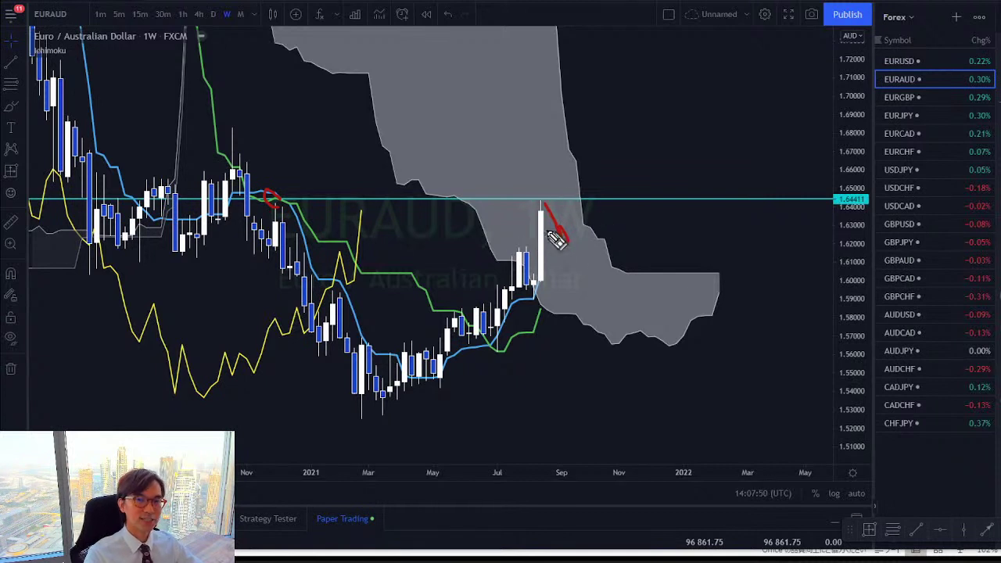
{"action": "left_click_drag", "start_coordinate": [557, 207], "coordinate": [608, 181]}
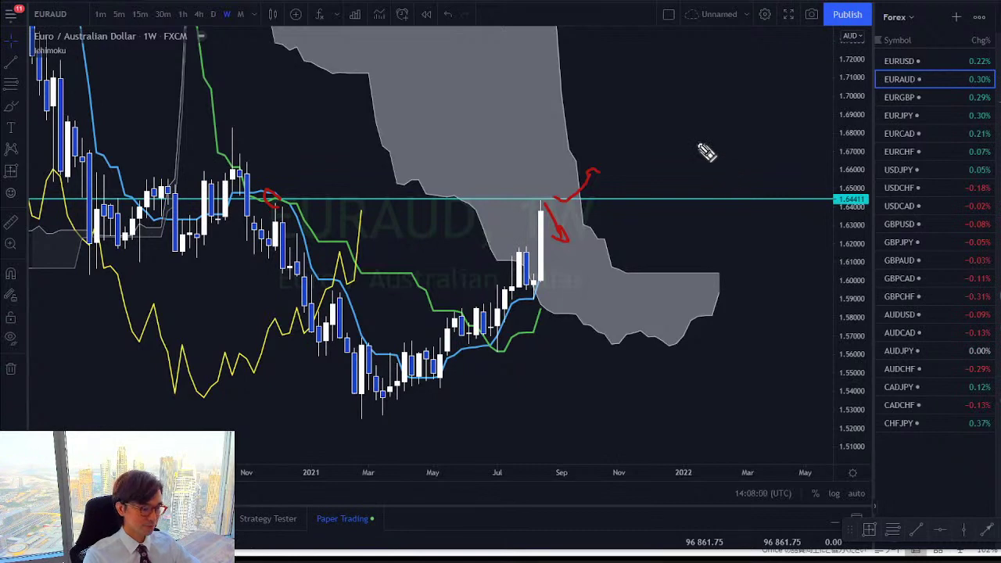
{"action": "key", "text": "Escape"}
Step: Load the EURGBP weekly chart and rescale and shift the price axis to fit the candles
{"action": "left_click", "coordinate": [900, 99]}
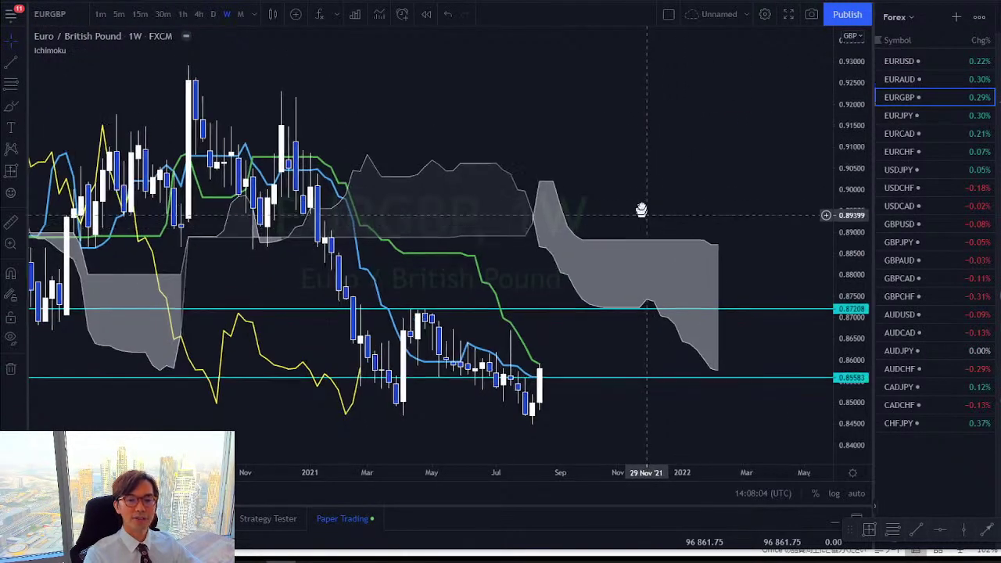
{"action": "left_click_drag", "start_coordinate": [849, 338], "coordinate": [848, 273]}
{"action": "left_click_drag", "start_coordinate": [663, 216], "coordinate": [684, 78]}
{"action": "left_click_drag", "start_coordinate": [857, 90], "coordinate": [862, 192]}
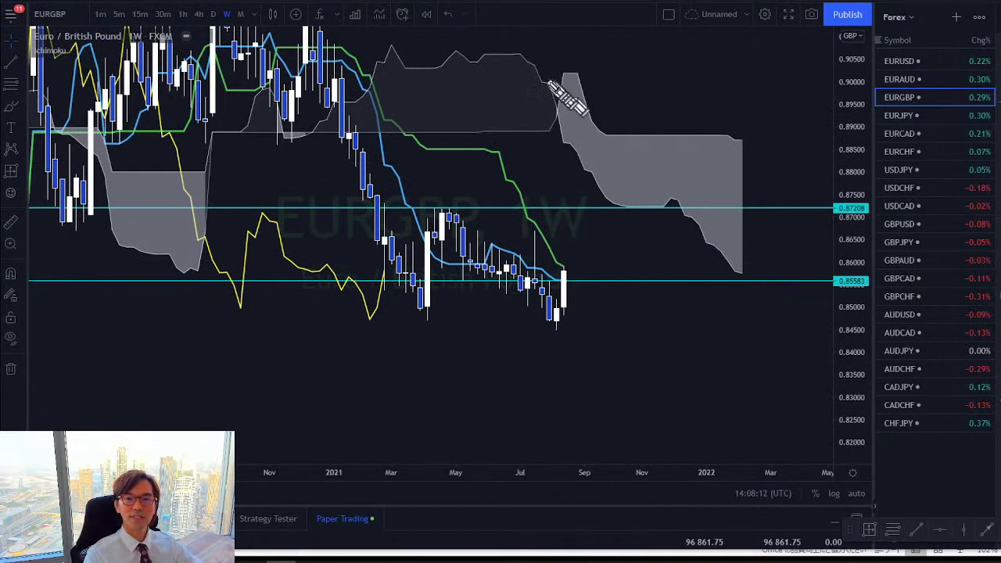
Step: Sketch red down arrows, a circle at the lower cyan level and an up stroke, erase them, then load EURJPY
{"action": "mouse_move", "coordinate": [688, 156]}
{"action": "left_mouse_down"}
{"action": "mouse_move", "coordinate": [787, 206]}
{"action": "mouse_move", "coordinate": [791, 222]}
{"action": "left_mouse_up"}
{"action": "mouse_move", "coordinate": [551, 190]}
{"action": "left_mouse_down"}
{"action": "mouse_move", "coordinate": [592, 245]}
{"action": "mouse_move", "coordinate": [600, 234]}
{"action": "left_mouse_up"}
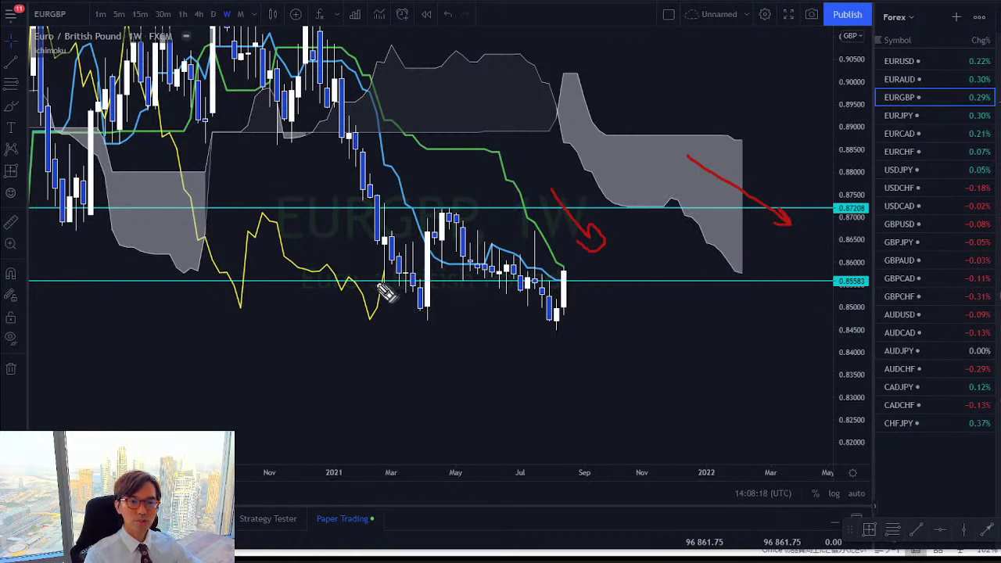
{"action": "mouse_move", "coordinate": [395, 306]}
{"action": "left_mouse_down"}
{"action": "mouse_move", "coordinate": [374, 256]}
{"action": "mouse_move", "coordinate": [413, 274]}
{"action": "left_mouse_up"}
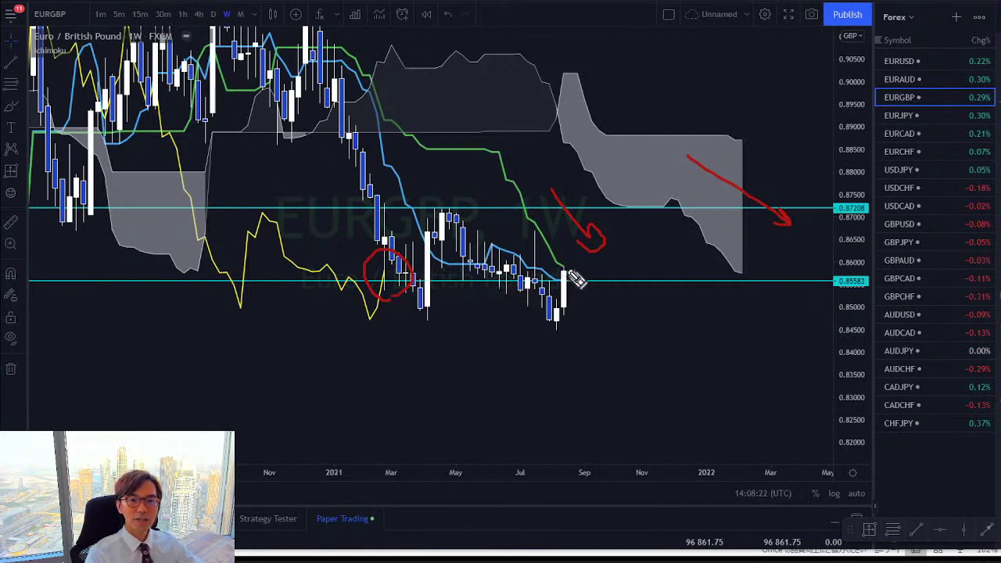
{"action": "left_click_drag", "start_coordinate": [565, 273], "coordinate": [585, 261]}
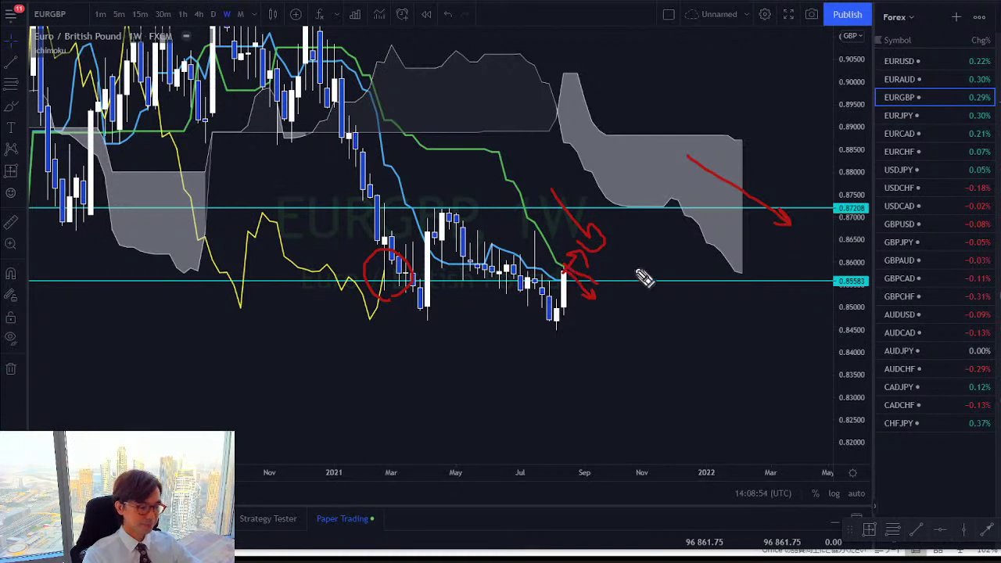
{"action": "key", "text": "e"}
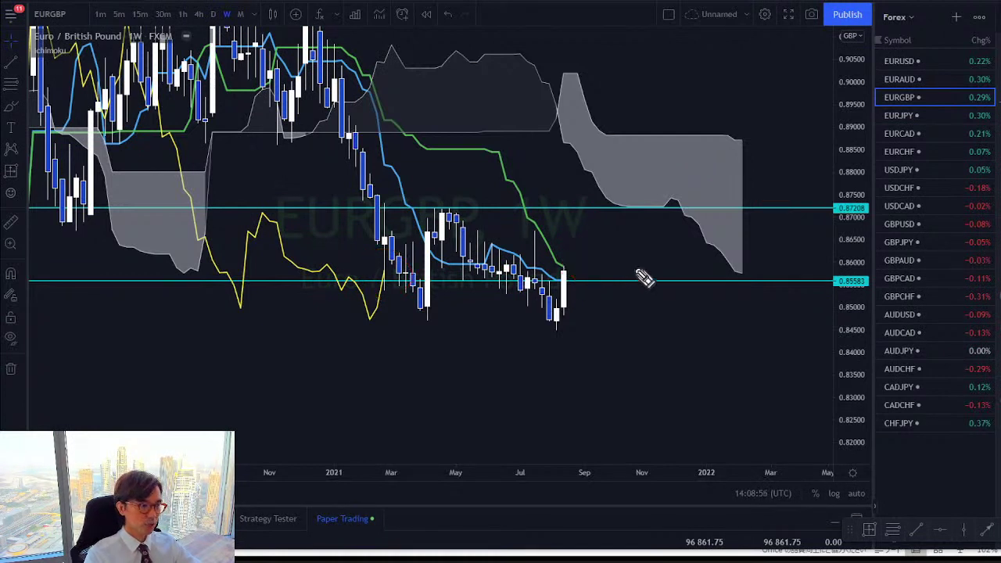
{"action": "left_click", "coordinate": [899, 115]}
Step: Show the cyan level at 129.258, circle the latest candles near 131, and trace the rising trend
{"action": "key", "text": "alt+h"}
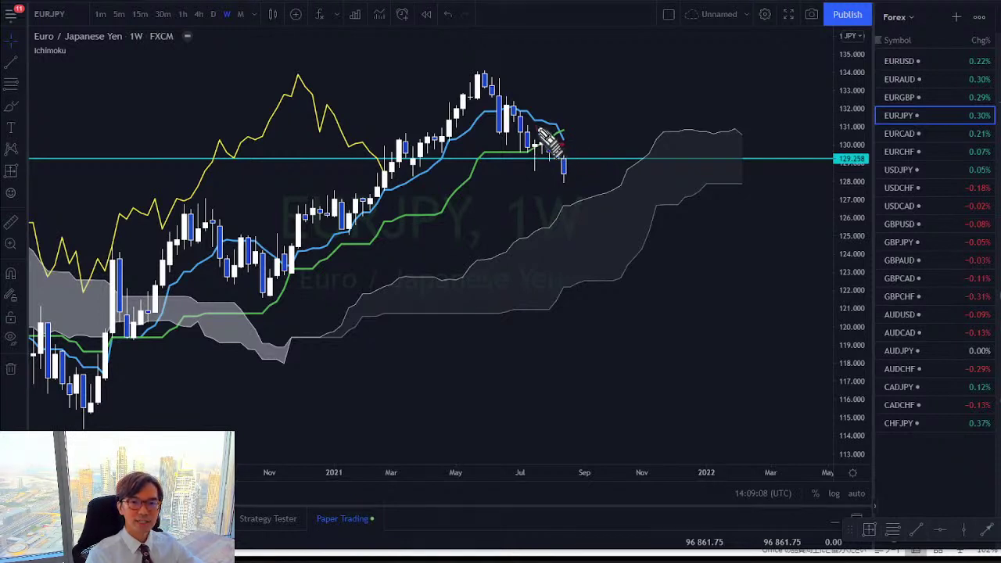
{"action": "mouse_move", "coordinate": [547, 138]}
{"action": "left_mouse_down"}
{"action": "mouse_move", "coordinate": [586, 117]}
{"action": "mouse_move", "coordinate": [577, 161]}
{"action": "left_mouse_up"}
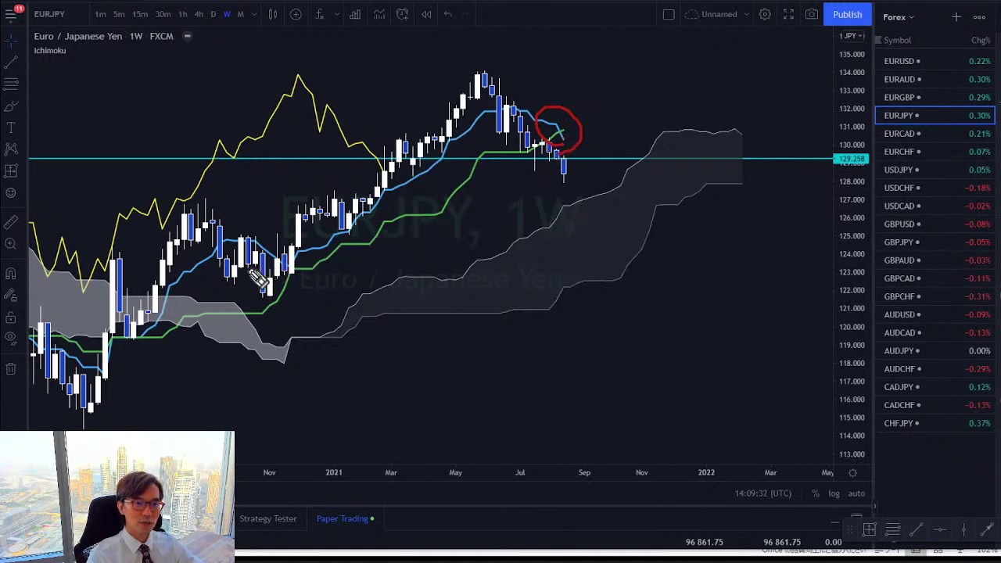
{"action": "mouse_move", "coordinate": [249, 268]}
{"action": "left_mouse_down"}
{"action": "mouse_move", "coordinate": [328, 247]}
{"action": "mouse_move", "coordinate": [549, 147]}
{"action": "left_mouse_up"}
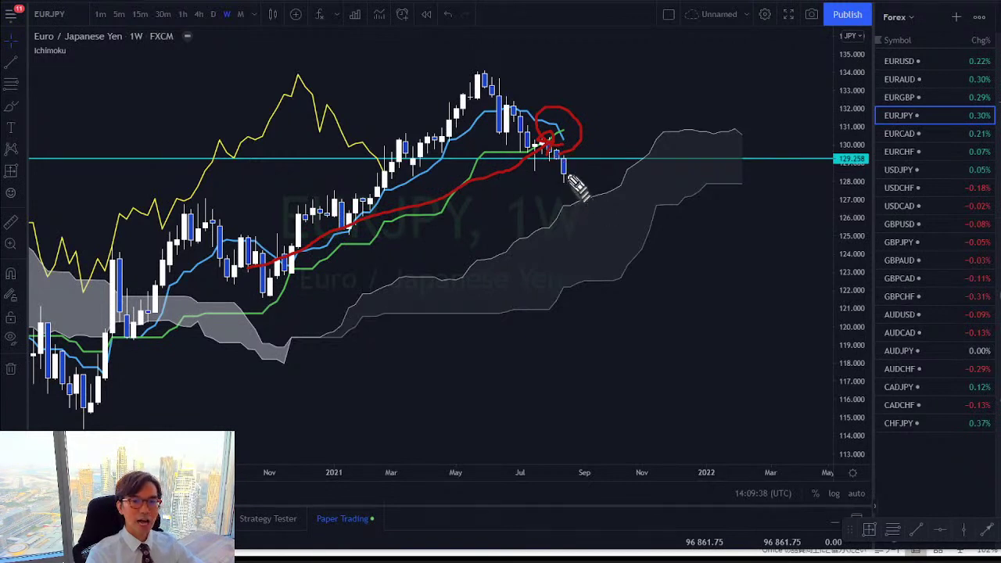
Step: Draw red sideways, downward and upward scenario arrows from the last candle
{"action": "mouse_move", "coordinate": [576, 169]}
{"action": "left_mouse_down"}
{"action": "mouse_move", "coordinate": [608, 163]}
{"action": "mouse_move", "coordinate": [655, 174]}
{"action": "mouse_move", "coordinate": [651, 181]}
{"action": "left_mouse_up"}
{"action": "mouse_move", "coordinate": [569, 168]}
{"action": "left_mouse_down"}
{"action": "mouse_move", "coordinate": [616, 205]}
{"action": "mouse_move", "coordinate": [605, 198]}
{"action": "left_mouse_up"}
{"action": "mouse_move", "coordinate": [579, 157]}
{"action": "left_mouse_down"}
{"action": "mouse_move", "coordinate": [610, 117]}
{"action": "mouse_move", "coordinate": [613, 129]}
{"action": "left_mouse_up"}
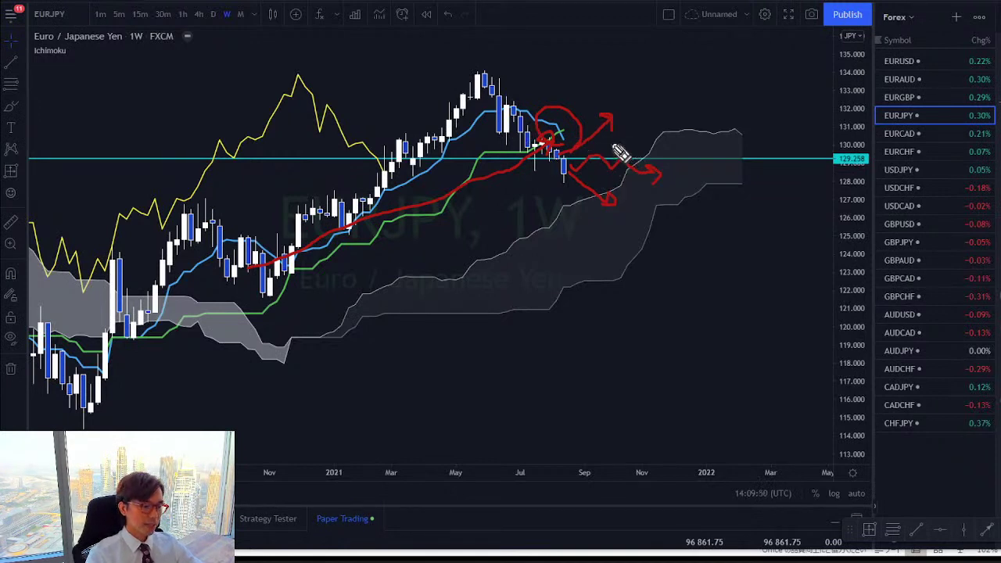
Step: Erase all red sketches, then mark the Feb 2021 candles and a hooked downward arrow in red
{"action": "key", "text": "e"}
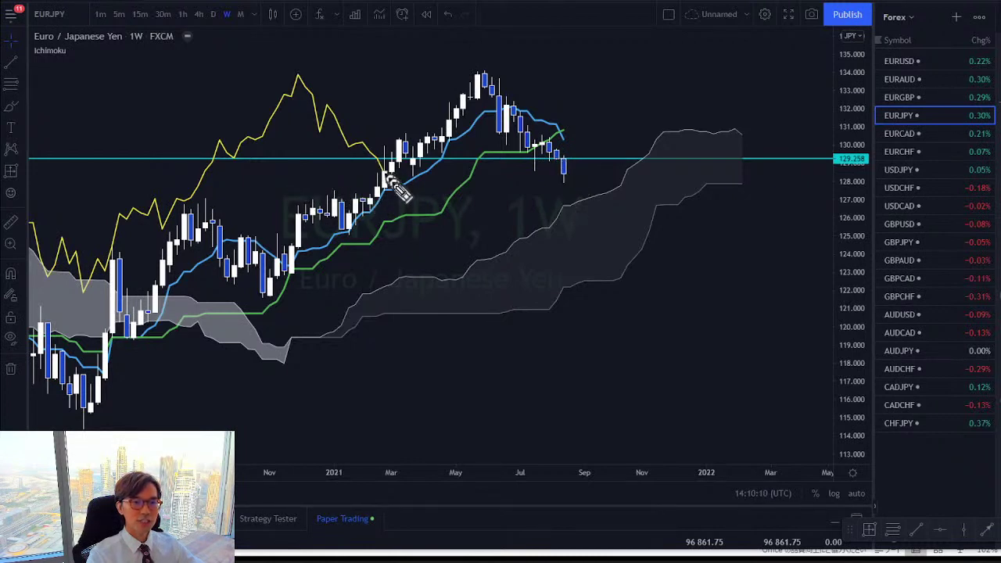
{"action": "left_click_drag", "start_coordinate": [383, 167], "coordinate": [408, 201]}
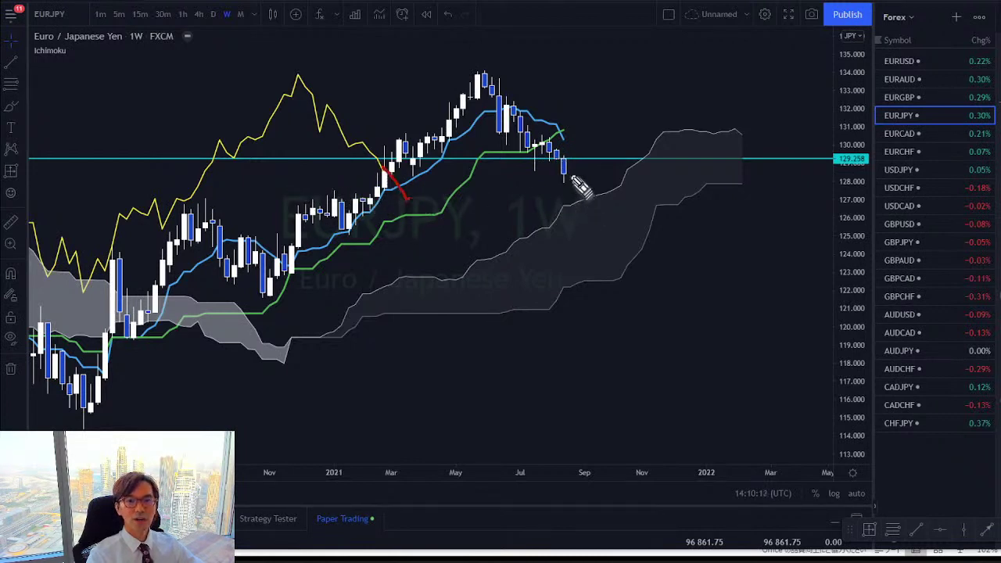
{"action": "left_click_drag", "start_coordinate": [564, 170], "coordinate": [602, 204]}
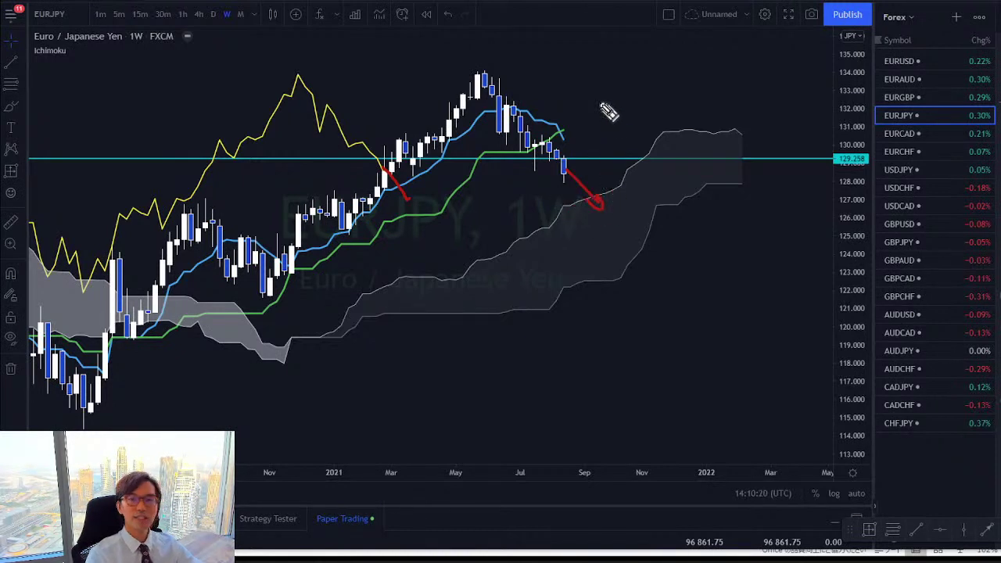
Step: Load EURCAD weekly, squeeze the price scale, and draw red arrows along the upper cyan level
{"action": "left_click", "coordinate": [921, 133]}
{"action": "left_click_drag", "start_coordinate": [829, 109], "coordinate": [671, 92]}
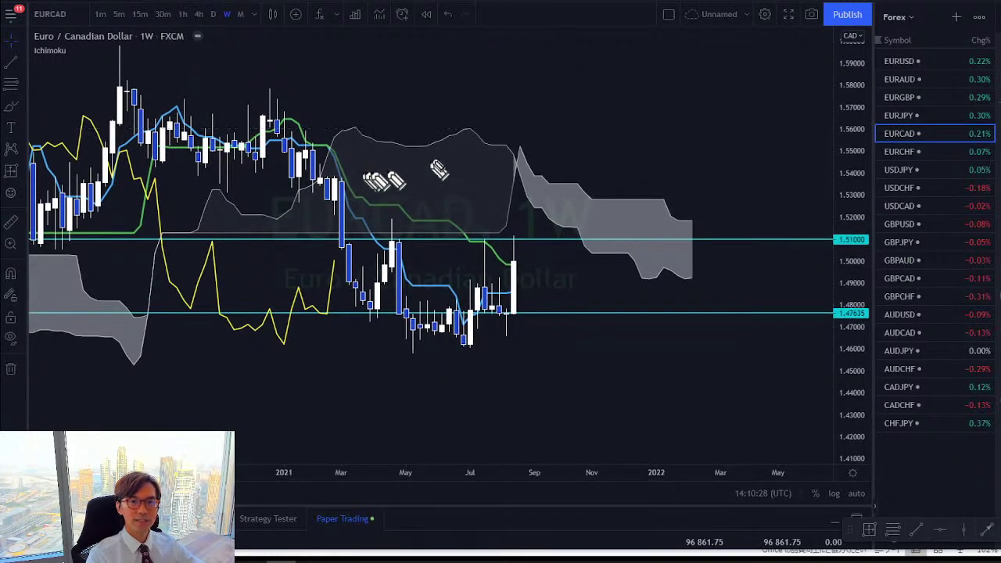
{"action": "left_click_drag", "start_coordinate": [716, 251], "coordinate": [717, 251]}
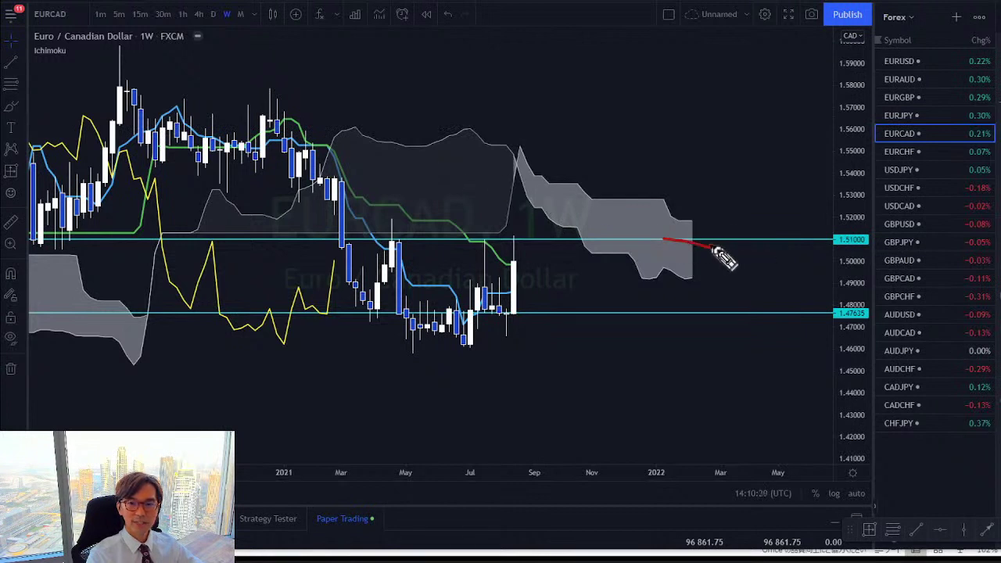
{"action": "left_click_drag", "start_coordinate": [497, 236], "coordinate": [539, 240]}
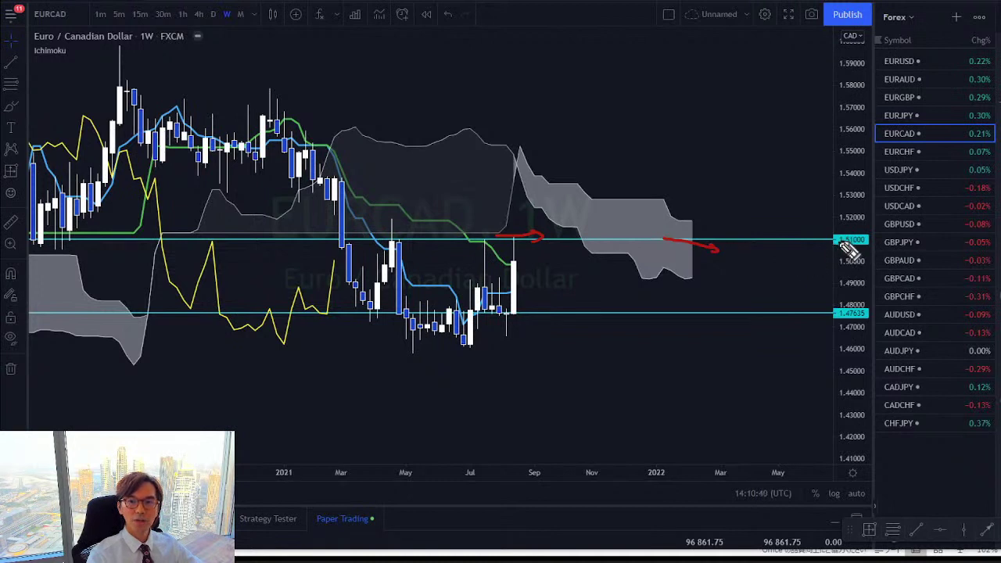
{"action": "left_click_drag", "start_coordinate": [818, 241], "coordinate": [867, 249]}
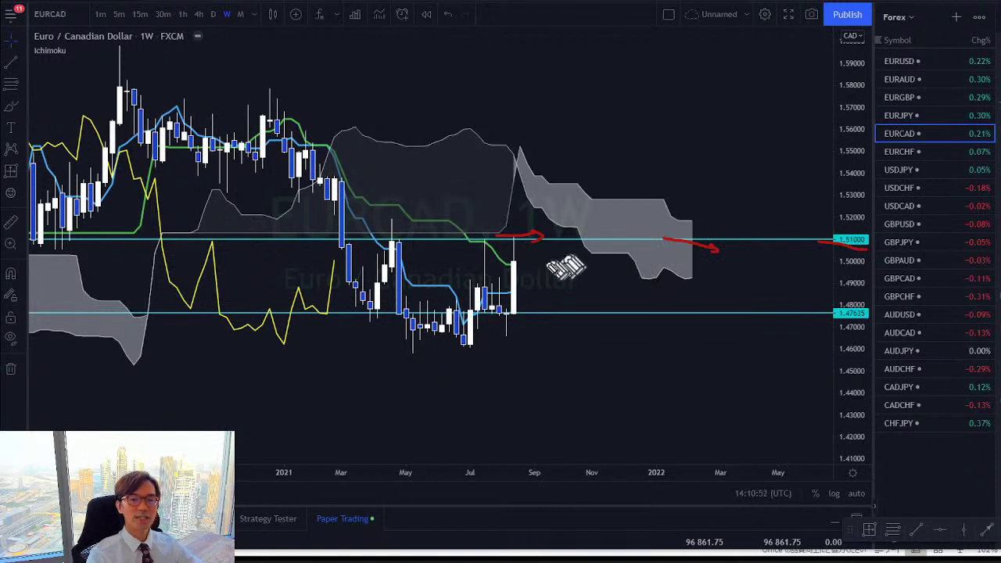
Step: Draw red up-right and down-right arrows from the last candle, then erase all red sketches
{"action": "mouse_move", "coordinate": [519, 259]}
{"action": "left_mouse_down"}
{"action": "mouse_move", "coordinate": [557, 220]}
{"action": "mouse_move", "coordinate": [558, 232]}
{"action": "left_mouse_up"}
{"action": "left_click_drag", "start_coordinate": [520, 261], "coordinate": [548, 288]}
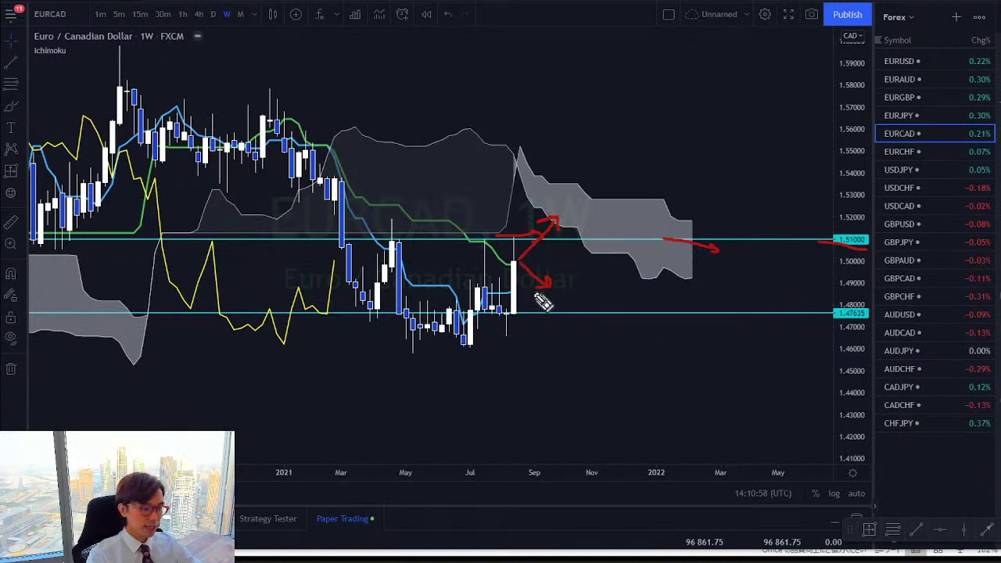
{"action": "key", "text": "e"}
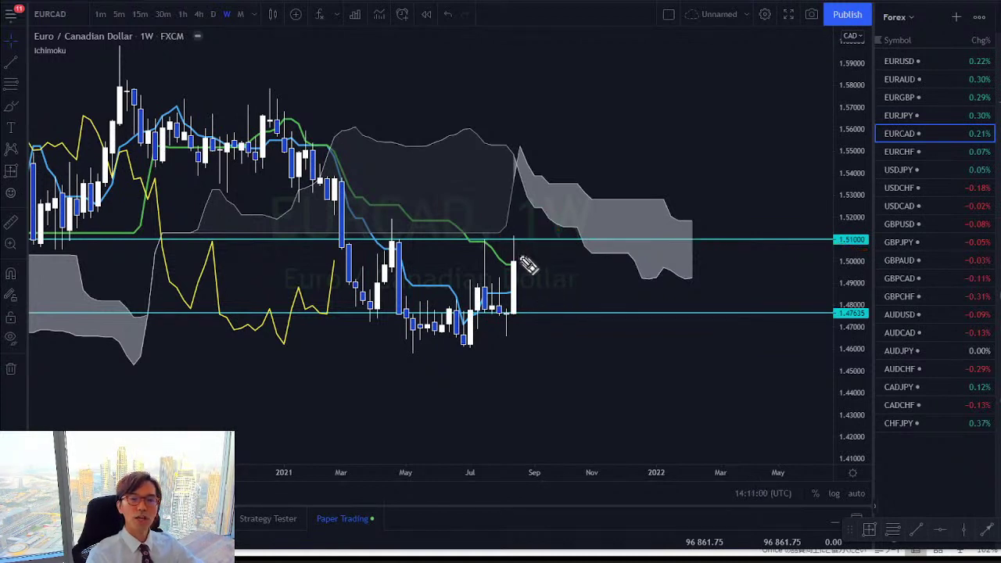
{"action": "mouse_move", "coordinate": [516, 259]}
{"action": "left_mouse_down"}
{"action": "mouse_move", "coordinate": [553, 222]}
{"action": "mouse_move", "coordinate": [588, 225]}
{"action": "left_mouse_up"}
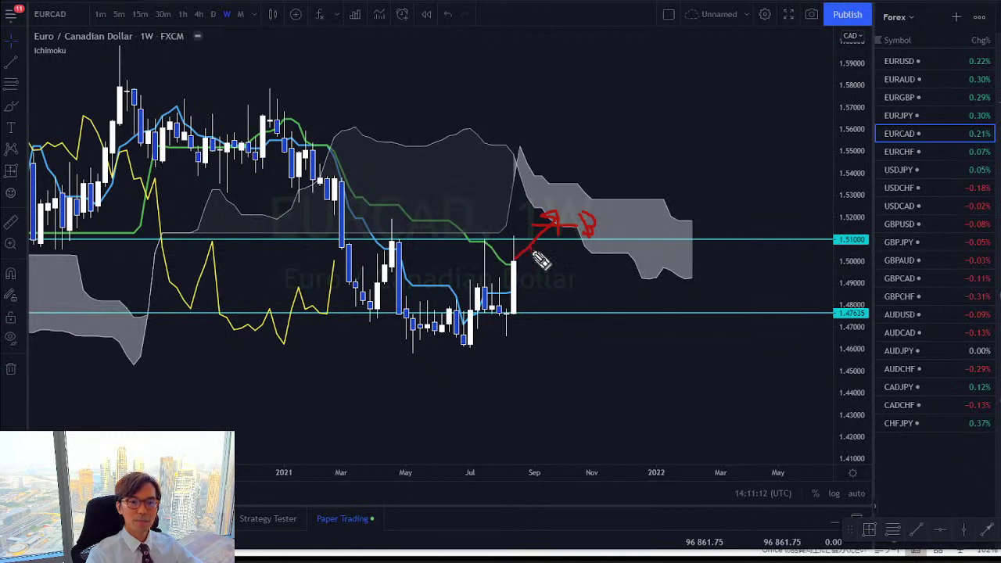
{"action": "mouse_move", "coordinate": [565, 281]}
{"action": "left_mouse_down"}
{"action": "mouse_move", "coordinate": [587, 268]}
{"action": "mouse_move", "coordinate": [633, 273]}
{"action": "left_mouse_up"}
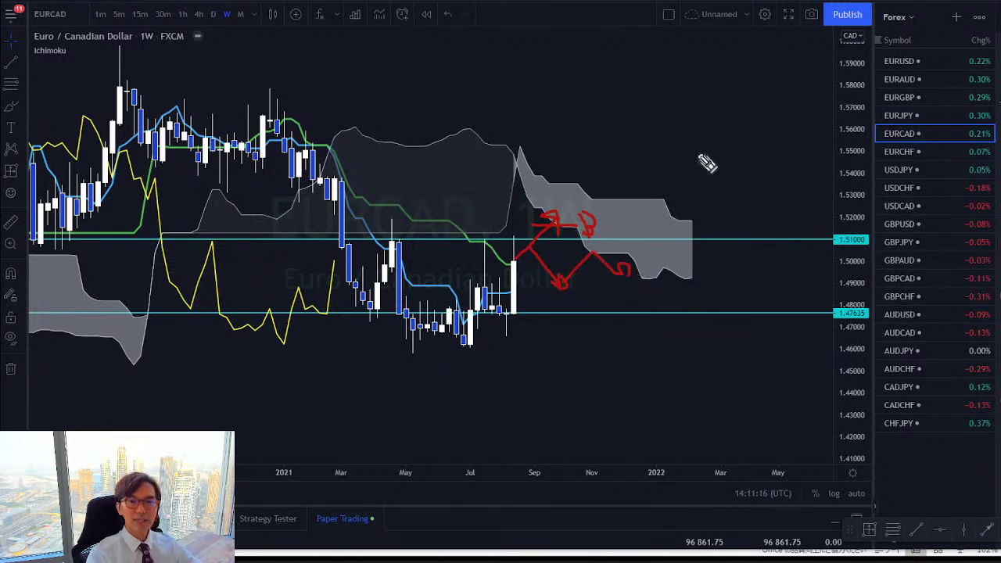
{"action": "key", "text": "e"}
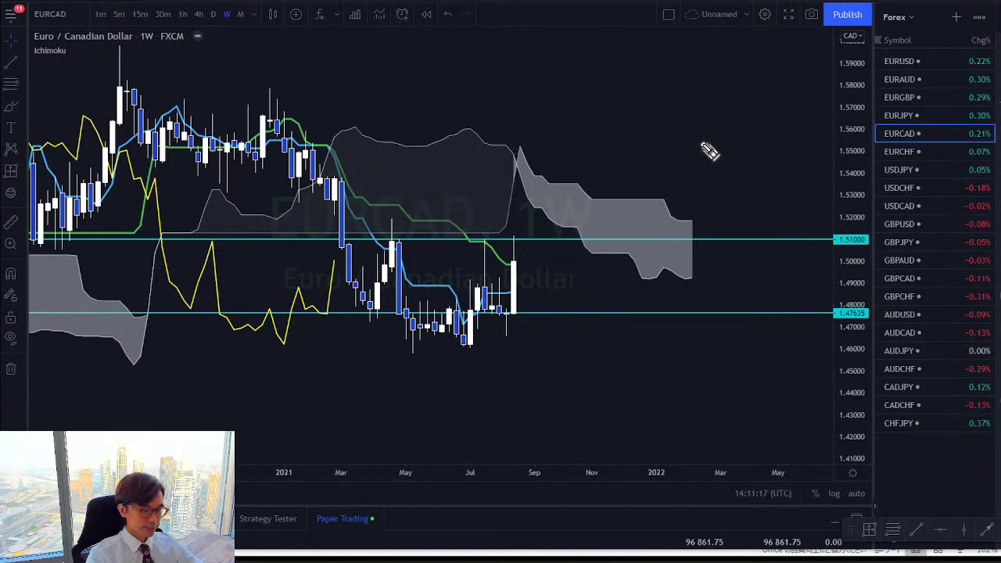
Step: Load the EURCHF weekly chart and rescale its price axis to show a wider range
{"action": "left_click", "coordinate": [927, 152]}
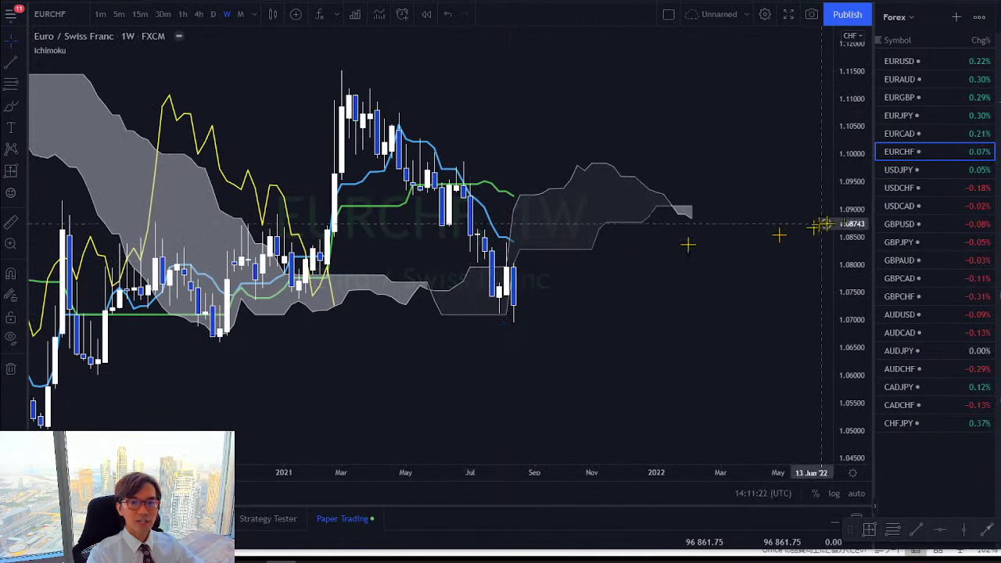
{"action": "left_click_drag", "start_coordinate": [860, 234], "coordinate": [851, 262]}
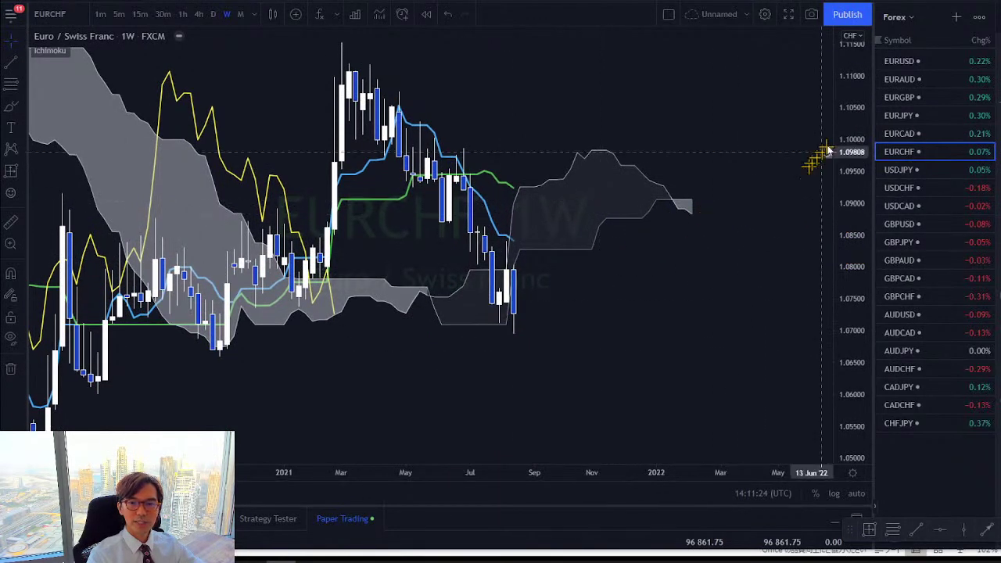
{"action": "left_click_drag", "start_coordinate": [851, 152], "coordinate": [853, 184]}
{"action": "left_click_drag", "start_coordinate": [688, 252], "coordinate": [626, 210]}
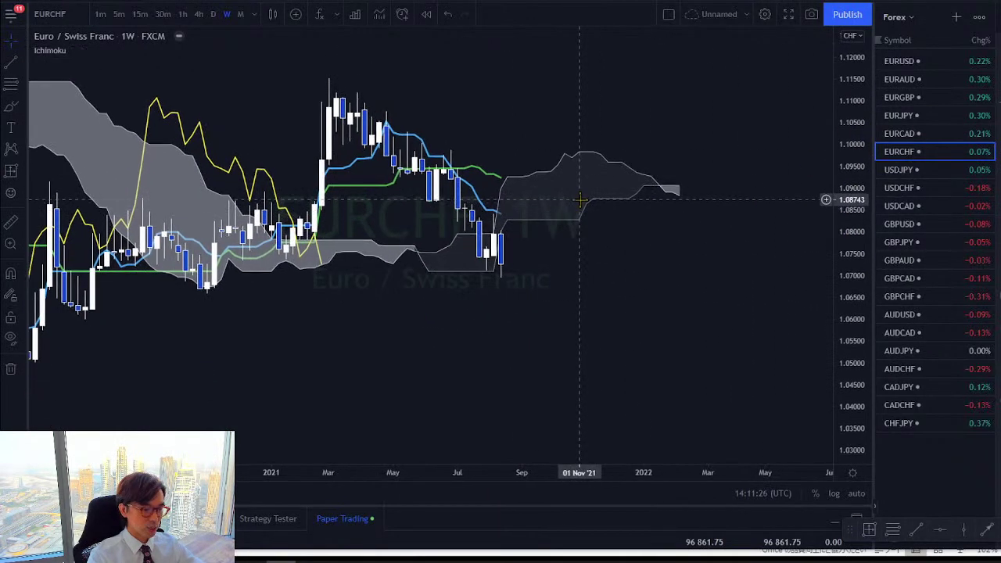
Step: Circle the latest candles, green-line touches and cloud edges in red with an arrow, then clear them
{"action": "mouse_move", "coordinate": [516, 294]}
{"action": "left_mouse_down"}
{"action": "mouse_move", "coordinate": [489, 242]}
{"action": "mouse_move", "coordinate": [532, 268]}
{"action": "mouse_move", "coordinate": [512, 288]}
{"action": "left_mouse_up"}
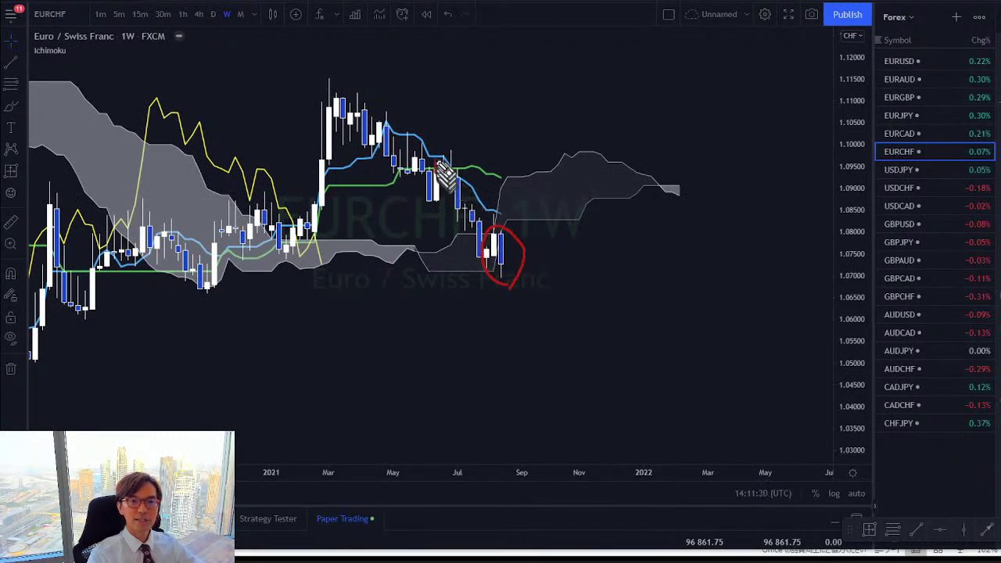
{"action": "left_click_drag", "start_coordinate": [440, 165], "coordinate": [458, 191]}
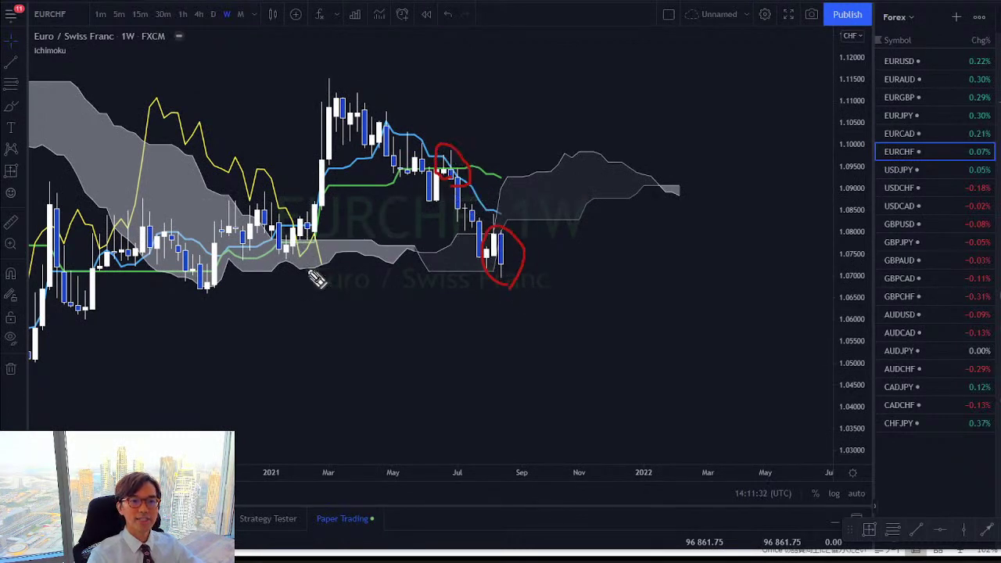
{"action": "mouse_move", "coordinate": [316, 280]}
{"action": "left_mouse_down"}
{"action": "mouse_move", "coordinate": [312, 230]}
{"action": "mouse_move", "coordinate": [320, 278]}
{"action": "left_mouse_up"}
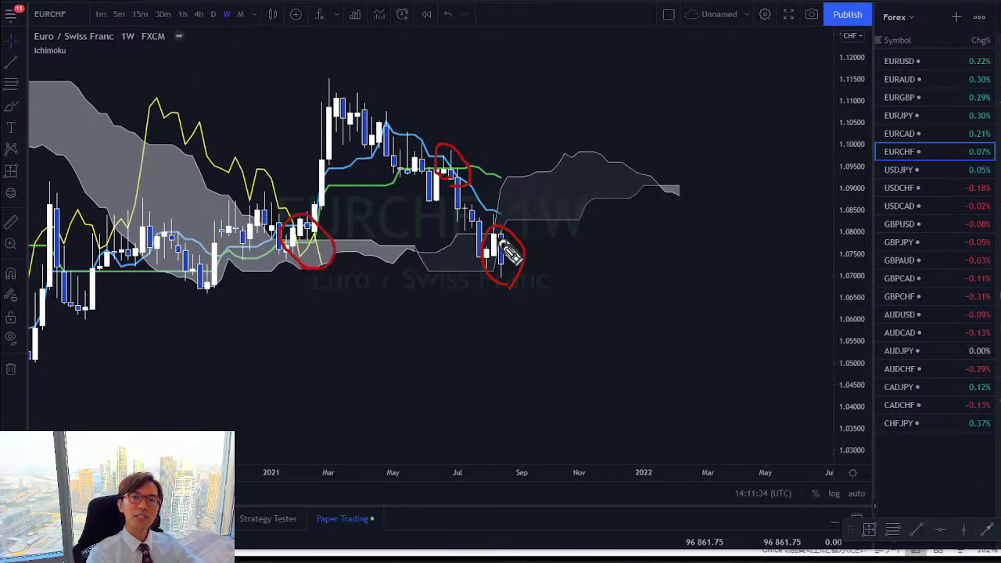
{"action": "left_click_drag", "start_coordinate": [512, 261], "coordinate": [539, 304]}
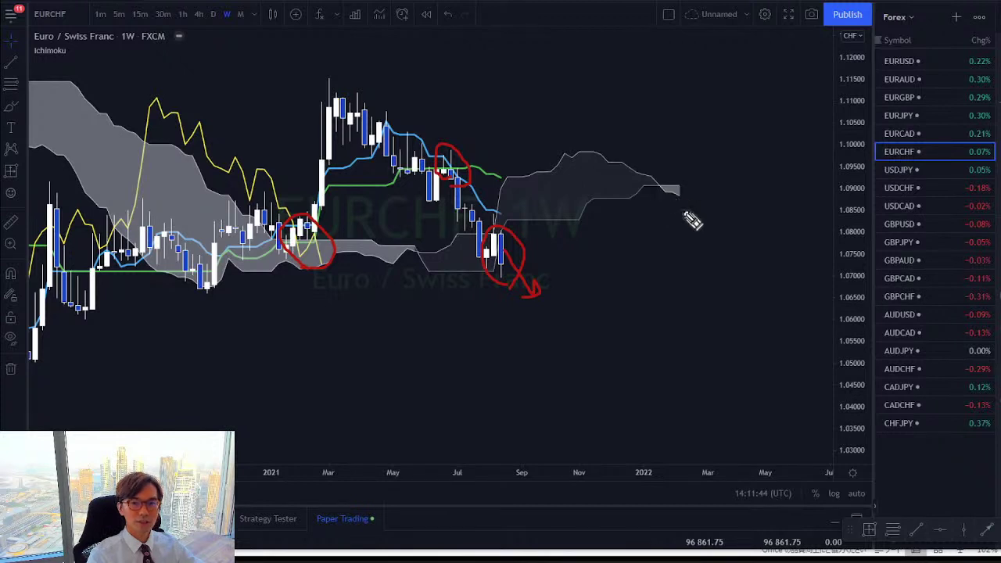
{"action": "mouse_move", "coordinate": [686, 214]}
{"action": "left_mouse_down"}
{"action": "mouse_move", "coordinate": [659, 196]}
{"action": "mouse_move", "coordinate": [690, 198]}
{"action": "left_mouse_up"}
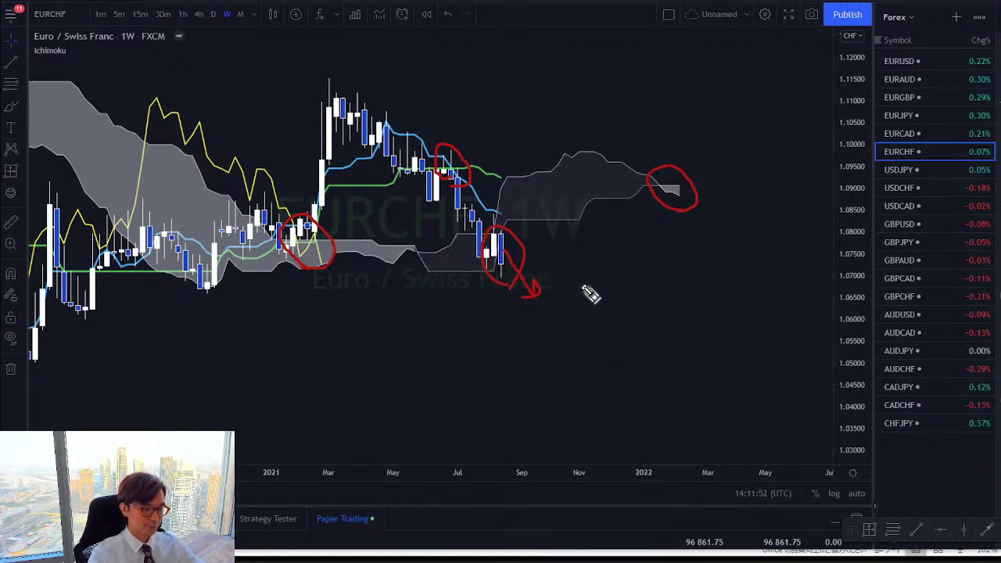
{"action": "key", "text": "Escape"}
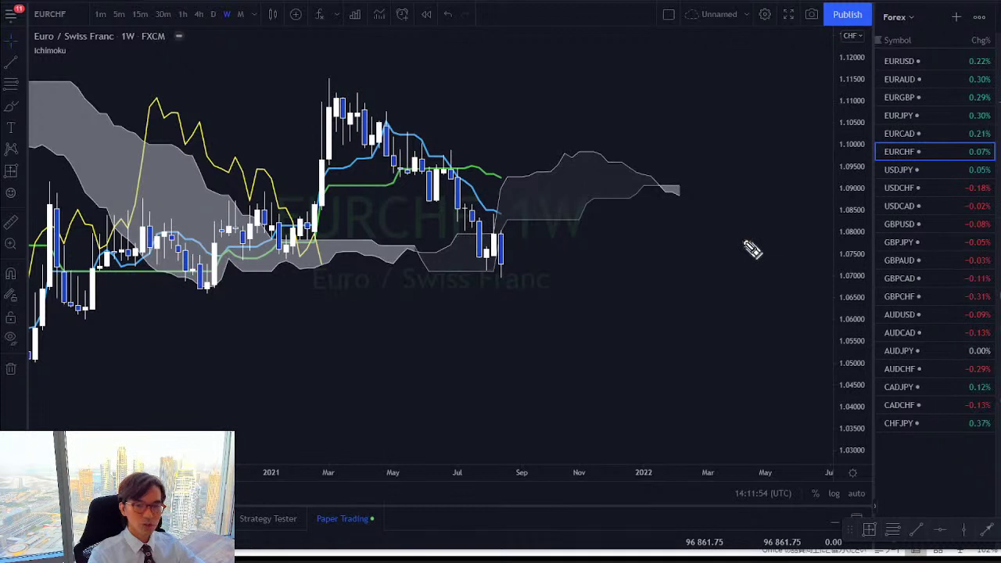
Step: Flag EURCHF purple in the watchlist
{"action": "left_click", "coordinate": [878, 151]}
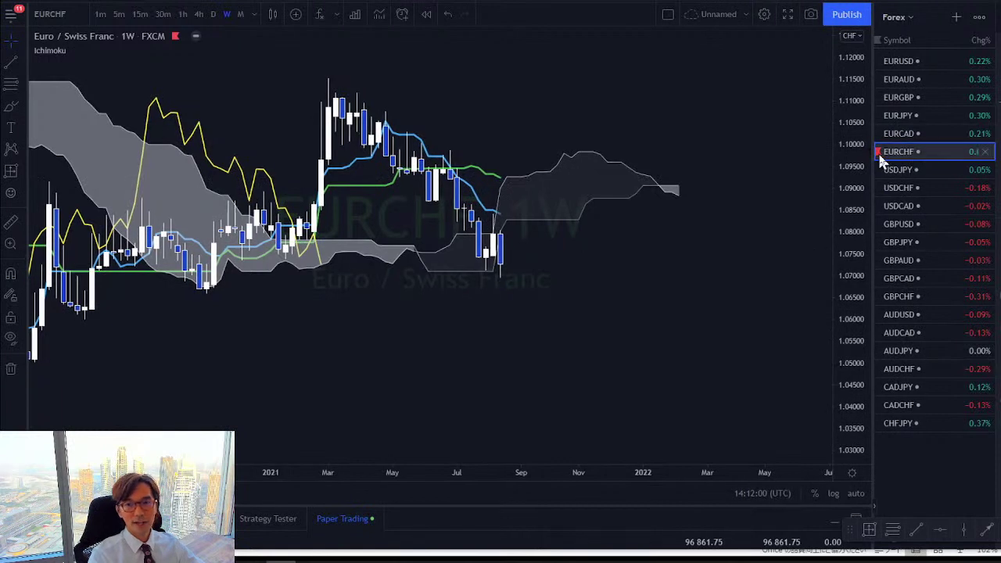
{"action": "mouse_move", "coordinate": [879, 153]}
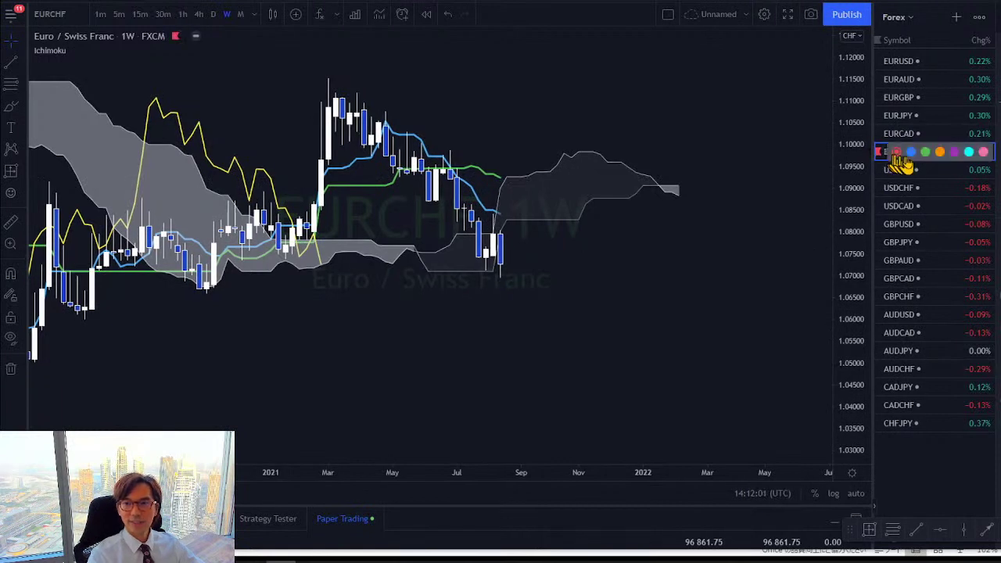
{"action": "left_click", "coordinate": [955, 152]}
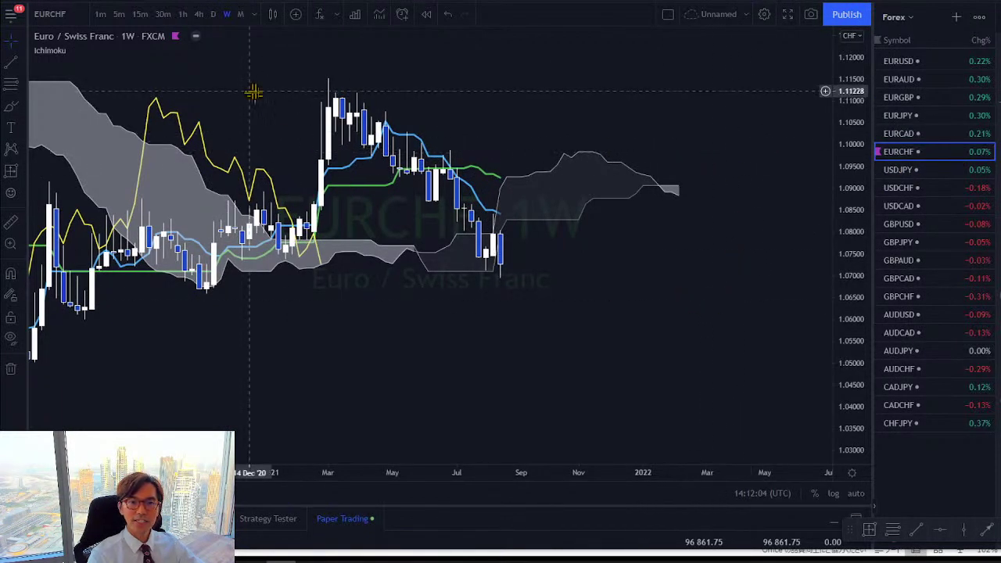
Step: Load USDJPY weekly, delete its yellow trend lines, and compress the price scale
{"action": "left_click", "coordinate": [919, 171]}
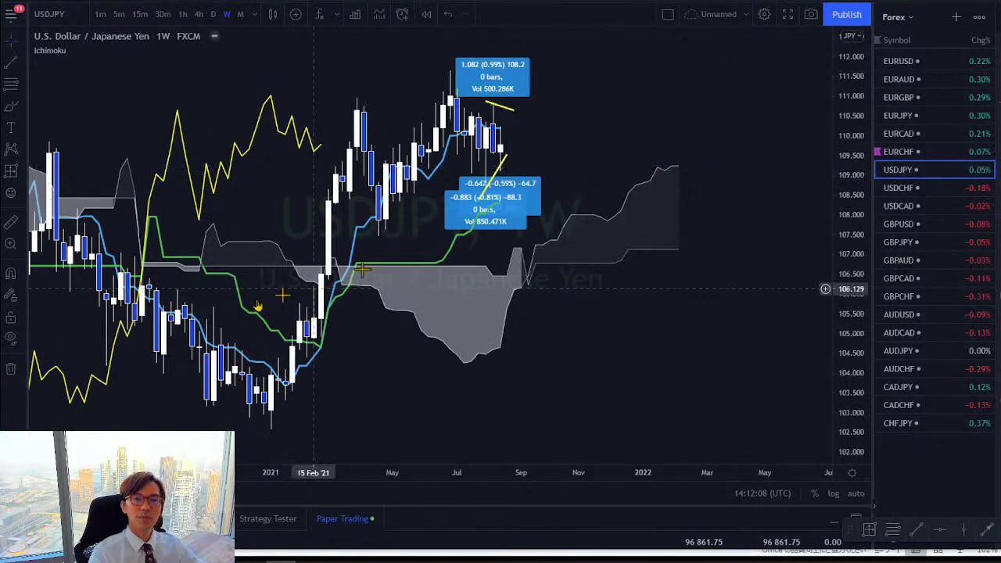
{"action": "left_click", "coordinate": [12, 372]}
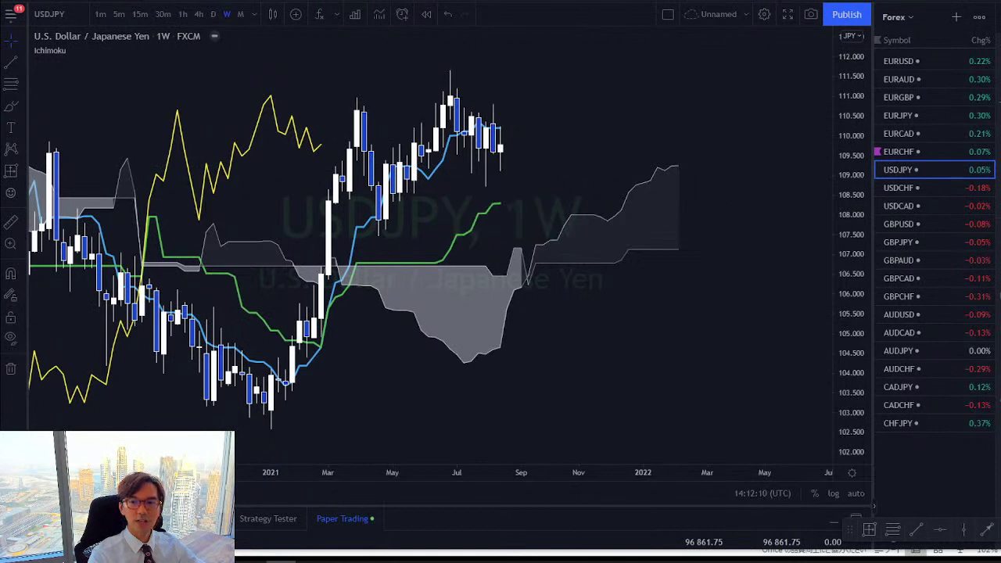
{"action": "left_click_drag", "start_coordinate": [841, 141], "coordinate": [840, 117]}
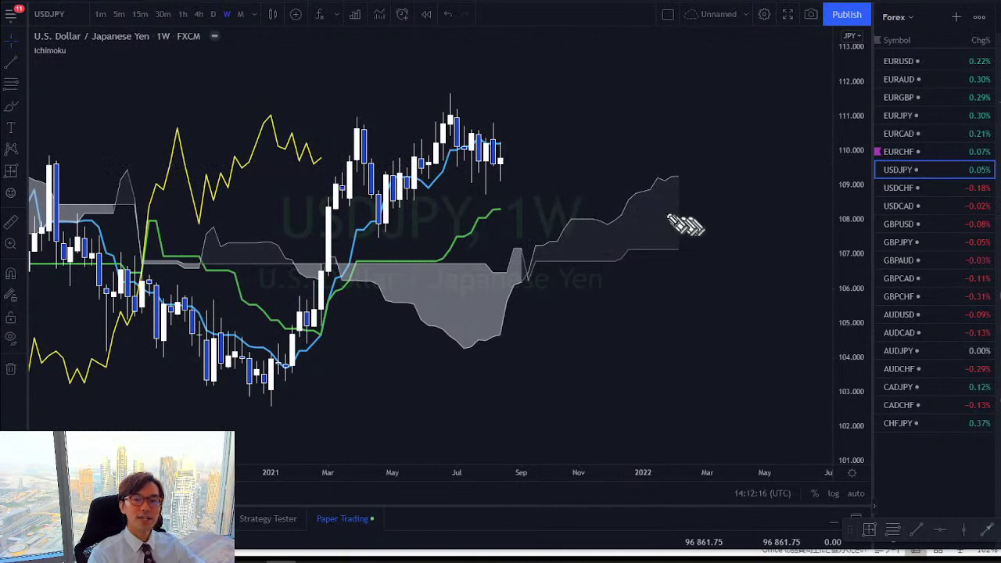
Step: Draw red arrows past the cloud's lower and upper edges and beside the green line's end
{"action": "mouse_move", "coordinate": [645, 255]}
{"action": "left_mouse_down"}
{"action": "mouse_move", "coordinate": [693, 251]}
{"action": "mouse_move", "coordinate": [689, 262]}
{"action": "left_mouse_up"}
{"action": "left_click_drag", "start_coordinate": [677, 168], "coordinate": [683, 165]}
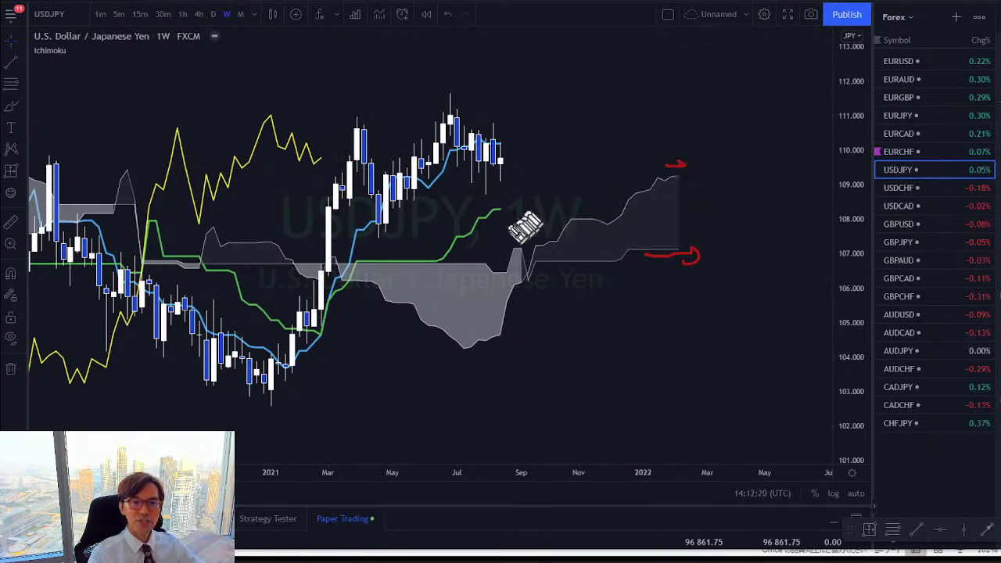
{"action": "left_click_drag", "start_coordinate": [481, 227], "coordinate": [521, 227]}
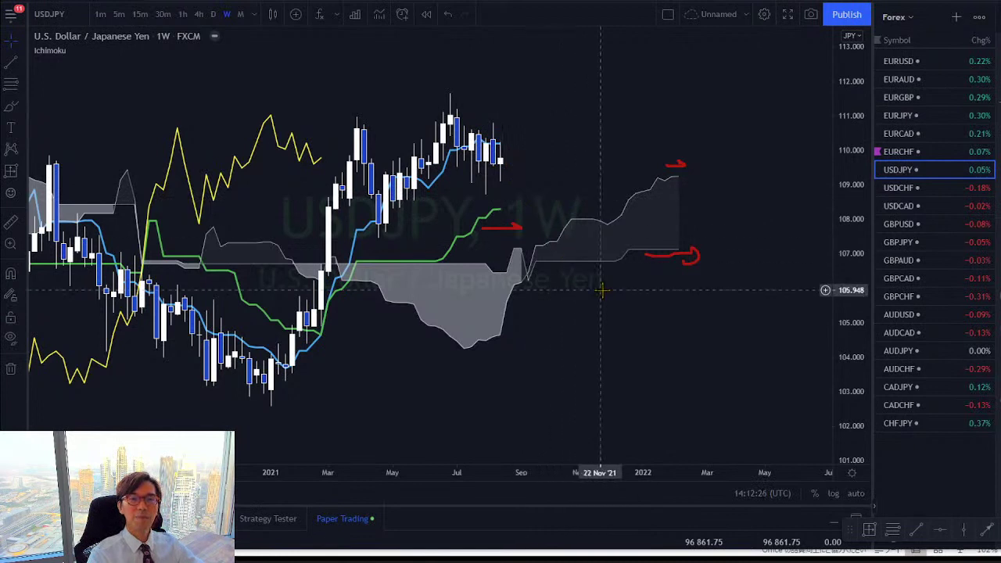
Step: Draw a yellow triangle from a falling line over the highs and a rising line from the April low
{"action": "left_click", "coordinate": [918, 532]}
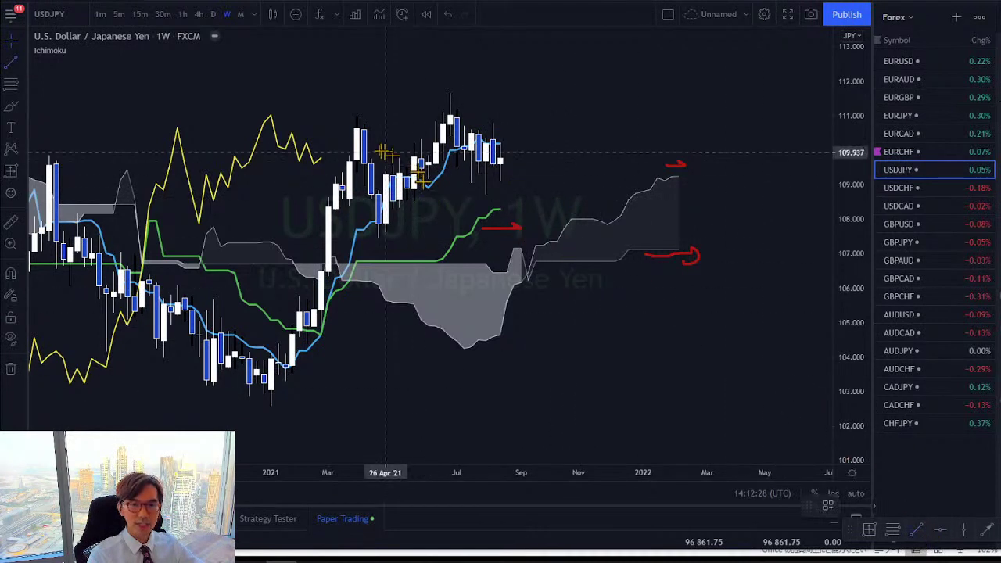
{"action": "left_click", "coordinate": [414, 79]}
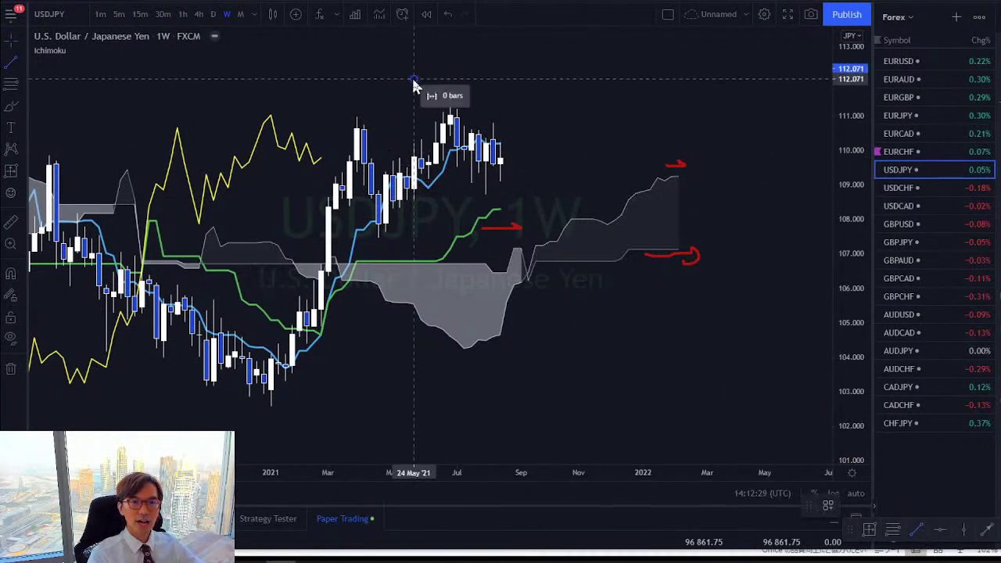
{"action": "left_click", "coordinate": [541, 163]}
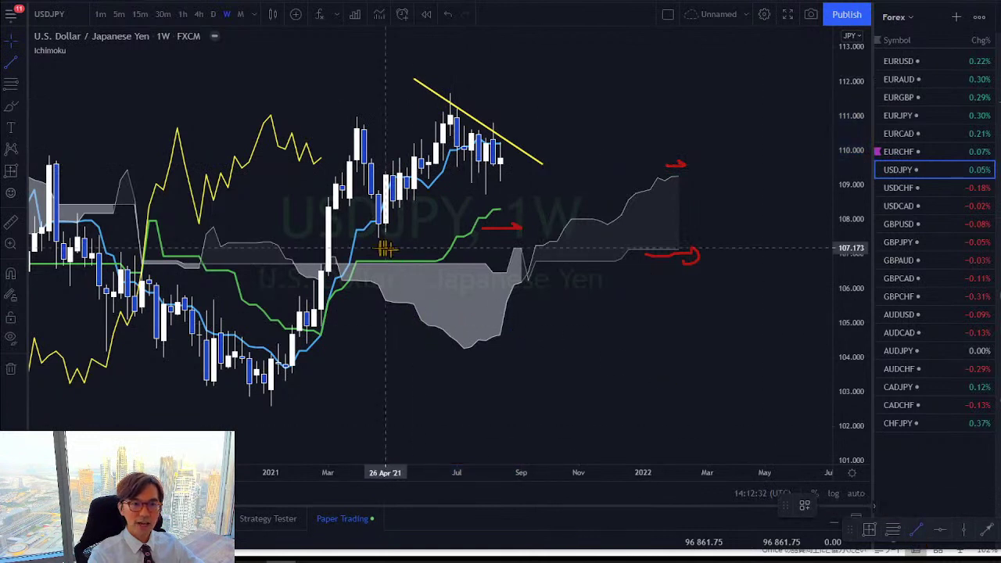
{"action": "left_click", "coordinate": [363, 250]}
{"action": "left_click", "coordinate": [549, 158]}
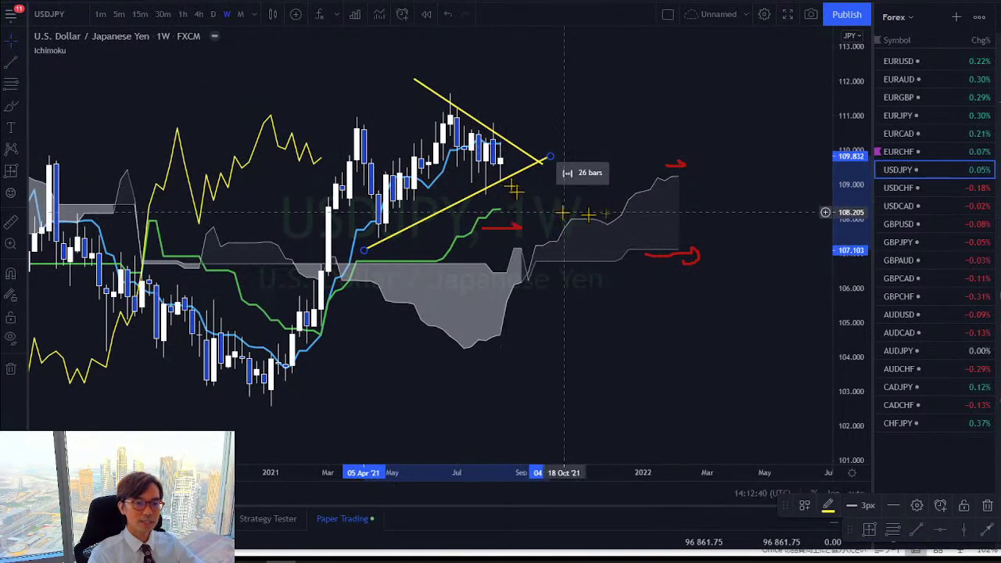
{"action": "left_click", "coordinate": [588, 105]}
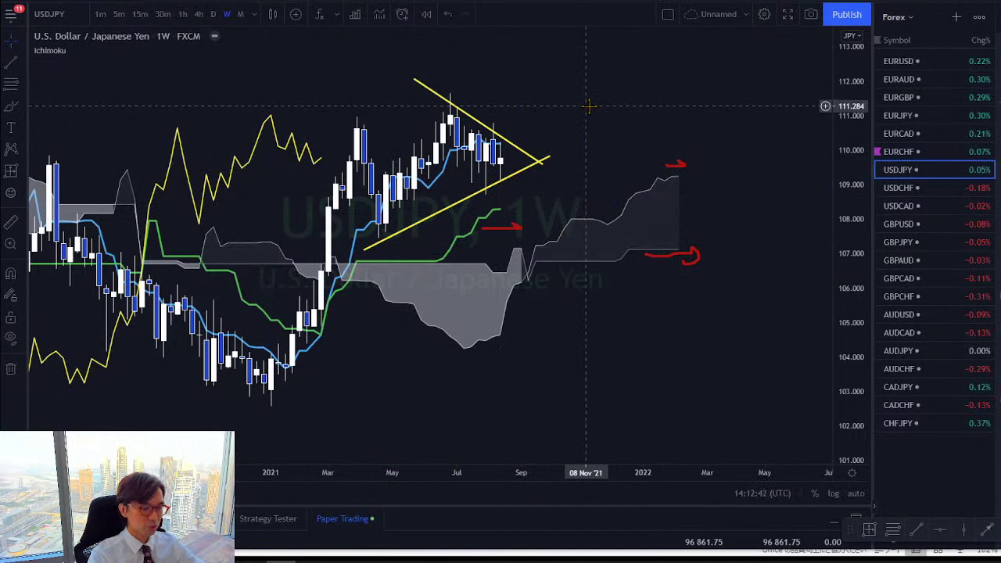
Step: Sketch a red up-right arrow from the triangle's apex, clear the red marks, and load USDCHF
{"action": "left_click_drag", "start_coordinate": [504, 156], "coordinate": [545, 116]}
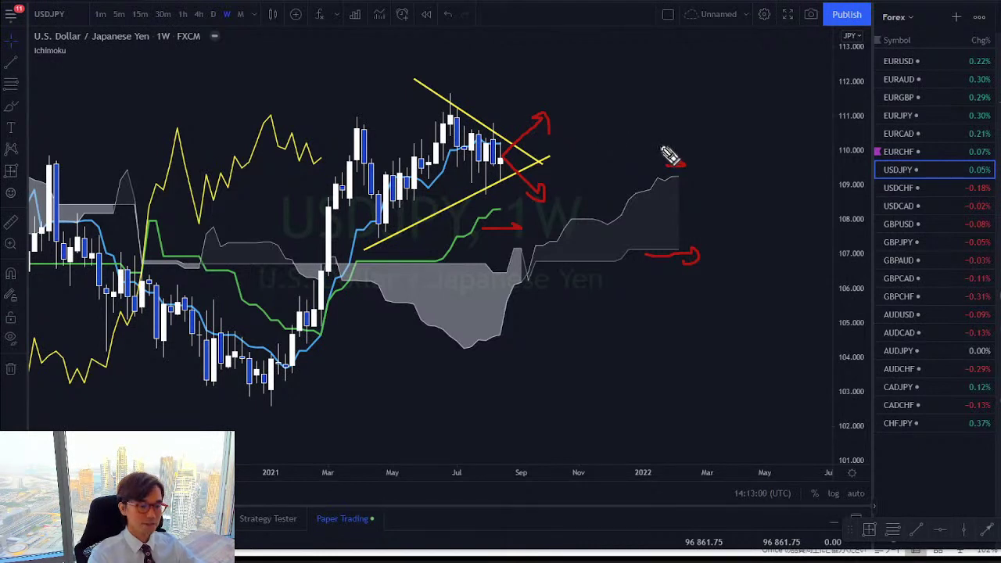
{"action": "key", "text": "Escape"}
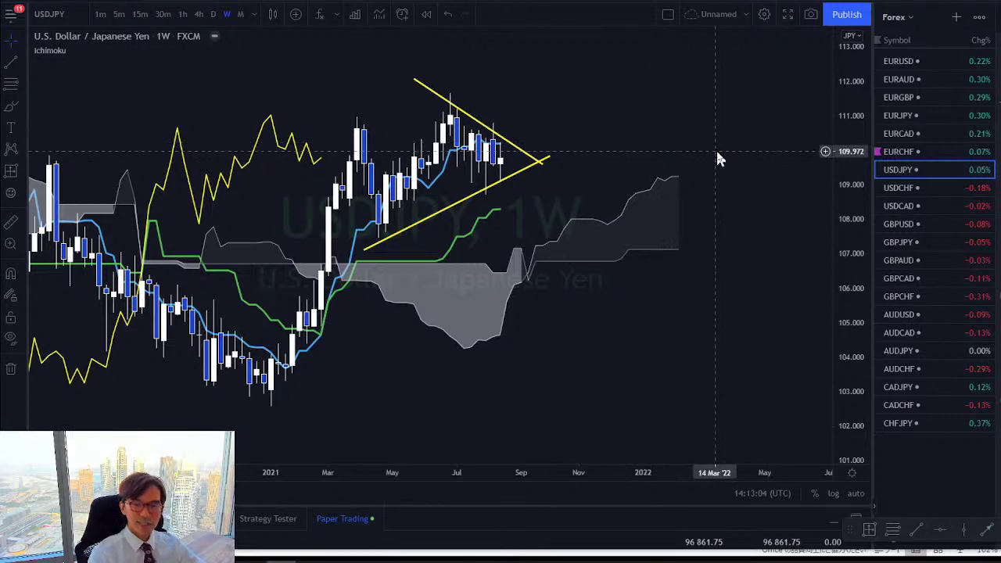
{"action": "key", "text": "Down"}
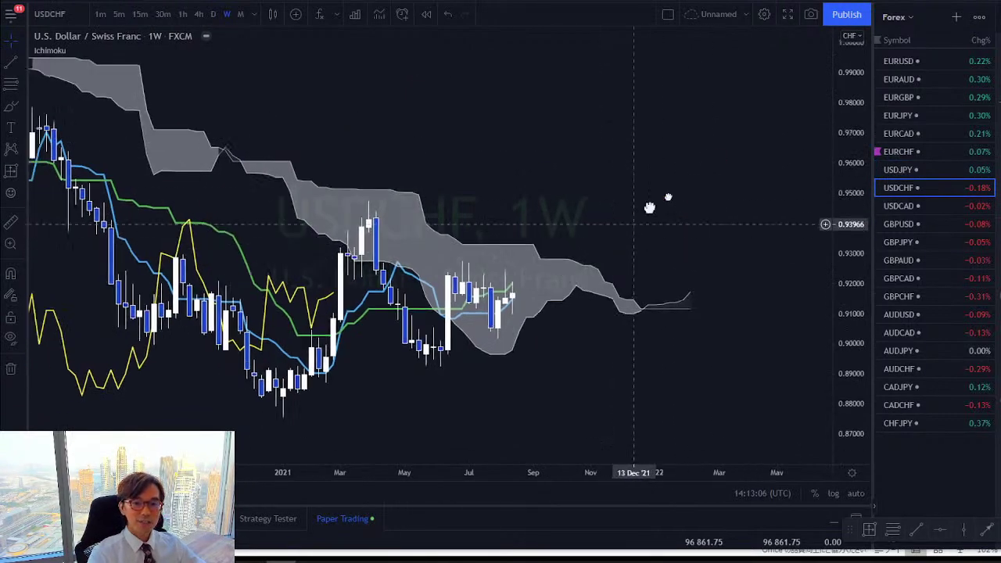
Step: Pan USDCHF to earlier weeks and stretch the price range to enlarge the candles
{"action": "left_click_drag", "start_coordinate": [649, 207], "coordinate": [704, 234]}
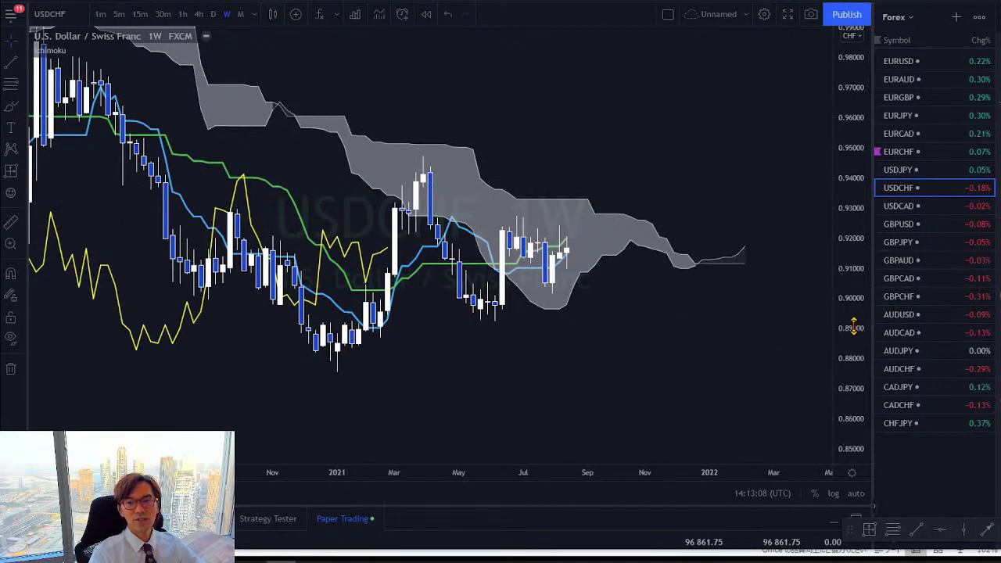
{"action": "left_click_drag", "start_coordinate": [853, 327], "coordinate": [853, 368]}
{"action": "left_click_drag", "start_coordinate": [672, 137], "coordinate": [630, 127]}
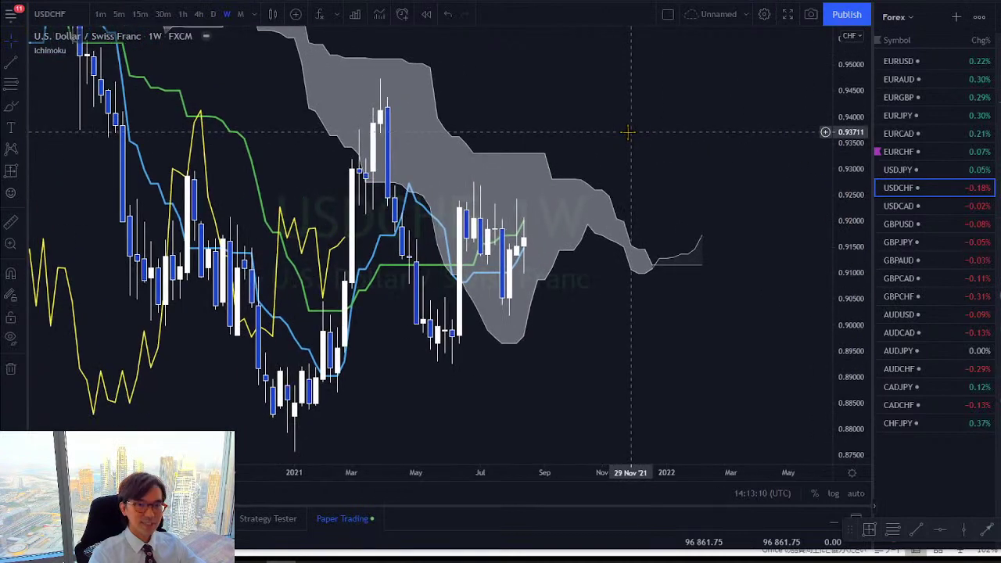
Step: Sketch red strokes past the cloud's end, down across it and up beneath it, then load USDCAD
{"action": "left_click_drag", "start_coordinate": [645, 249], "coordinate": [723, 250]}
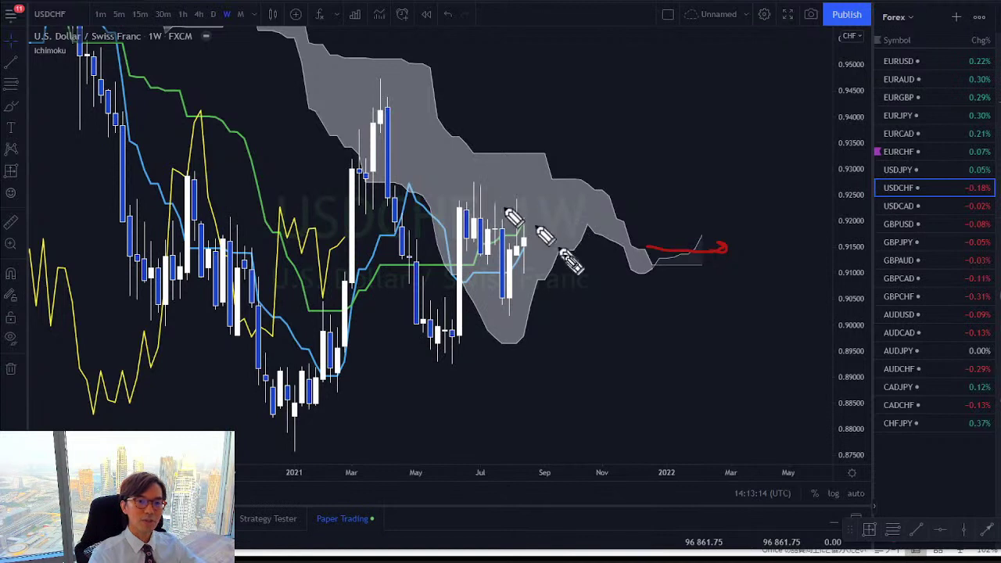
{"action": "left_click_drag", "start_coordinate": [449, 154], "coordinate": [567, 250]}
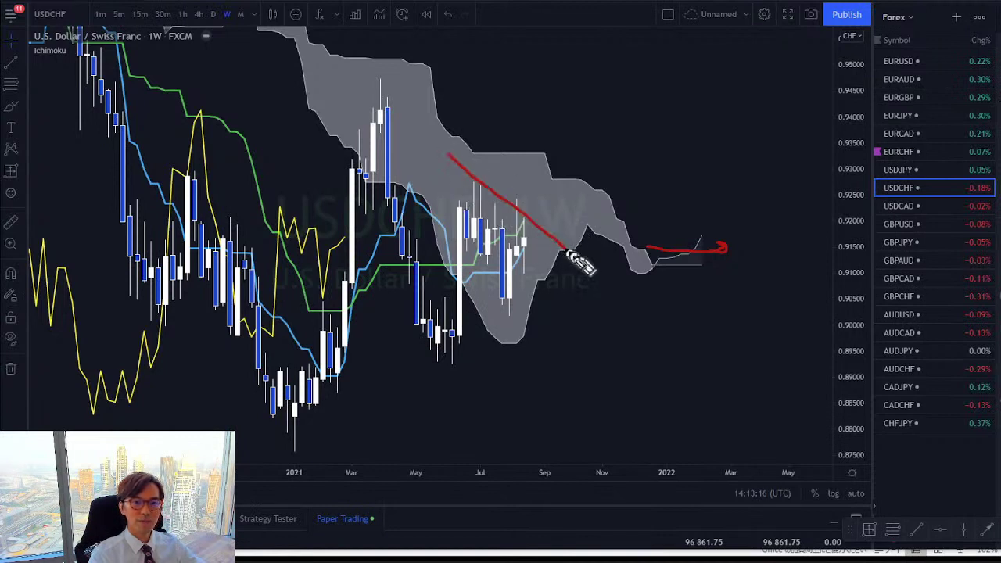
{"action": "left_click_drag", "start_coordinate": [412, 394], "coordinate": [550, 282]}
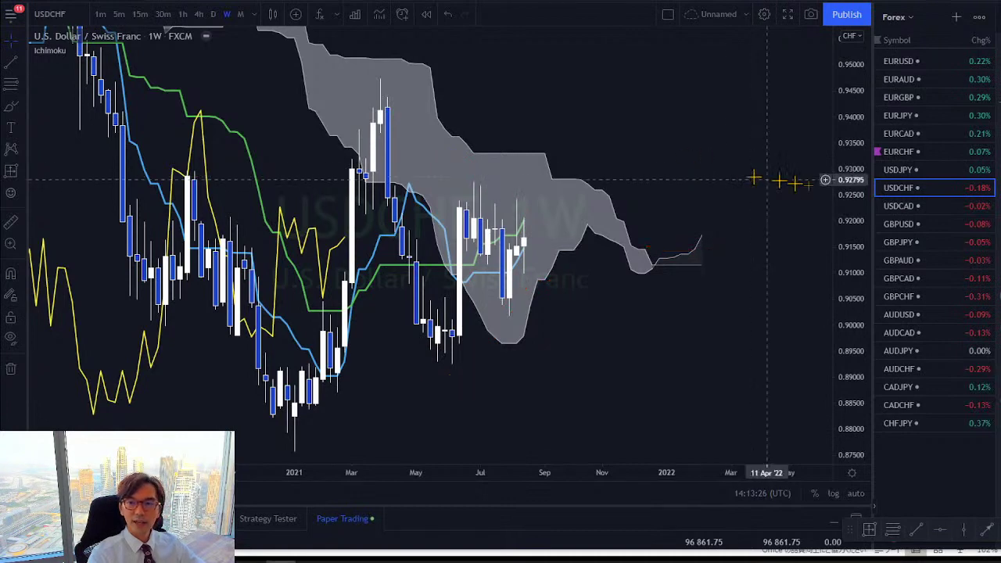
{"action": "left_click", "coordinate": [893, 209]}
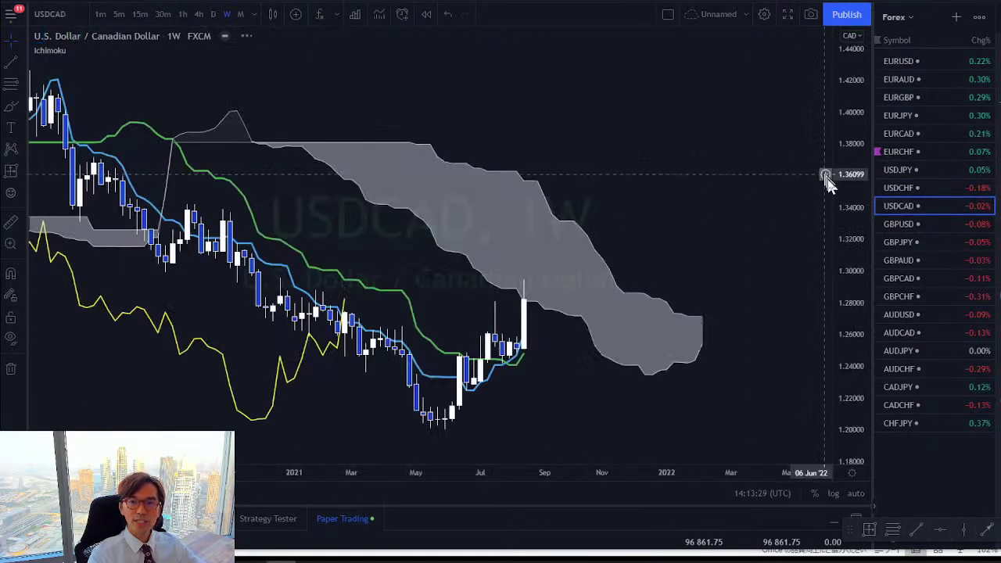
Step: Fit the USDCAD bars and cloud in view, then draw a red line up from the May lows
{"action": "left_click_drag", "start_coordinate": [710, 253], "coordinate": [778, 171]}
{"action": "scroll", "coordinate": [594, 430], "scroll_direction": "up", "scroll_amount": 3}
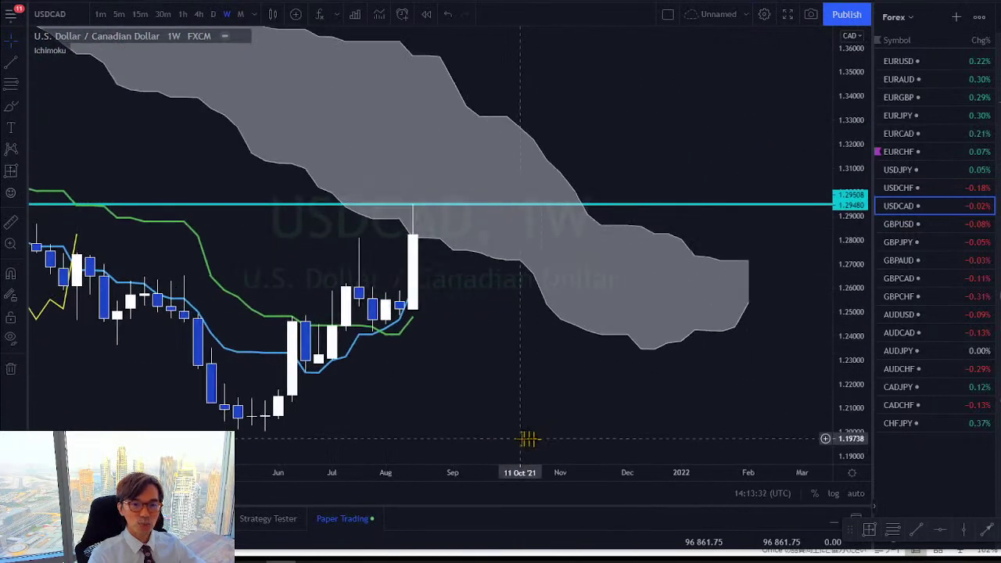
{"action": "scroll", "coordinate": [358, 453], "scroll_direction": "down", "scroll_amount": 5}
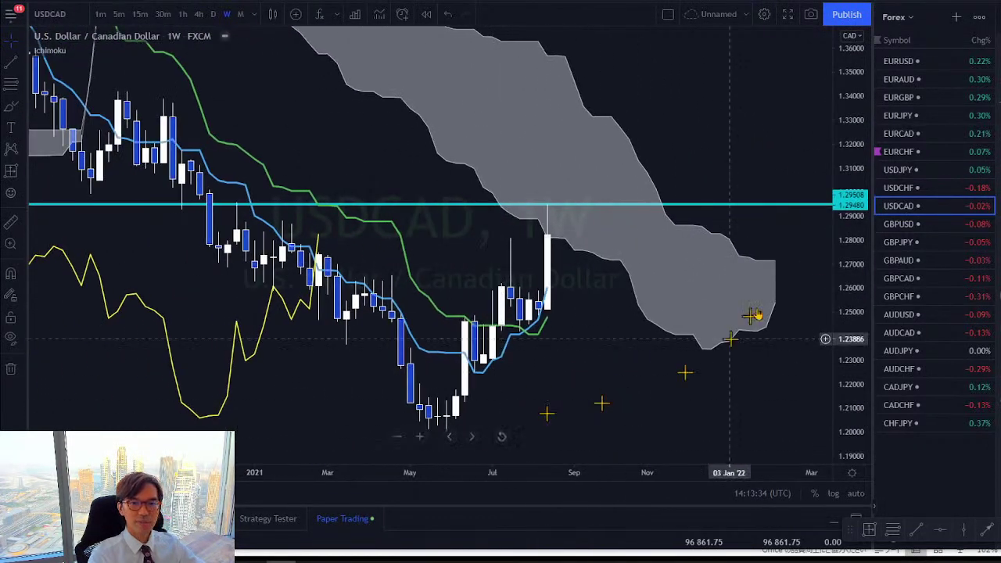
{"action": "mouse_move", "coordinate": [859, 218]}
{"action": "left_mouse_down"}
{"action": "mouse_move", "coordinate": [862, 301]}
{"action": "mouse_move", "coordinate": [849, 211]}
{"action": "left_mouse_up"}
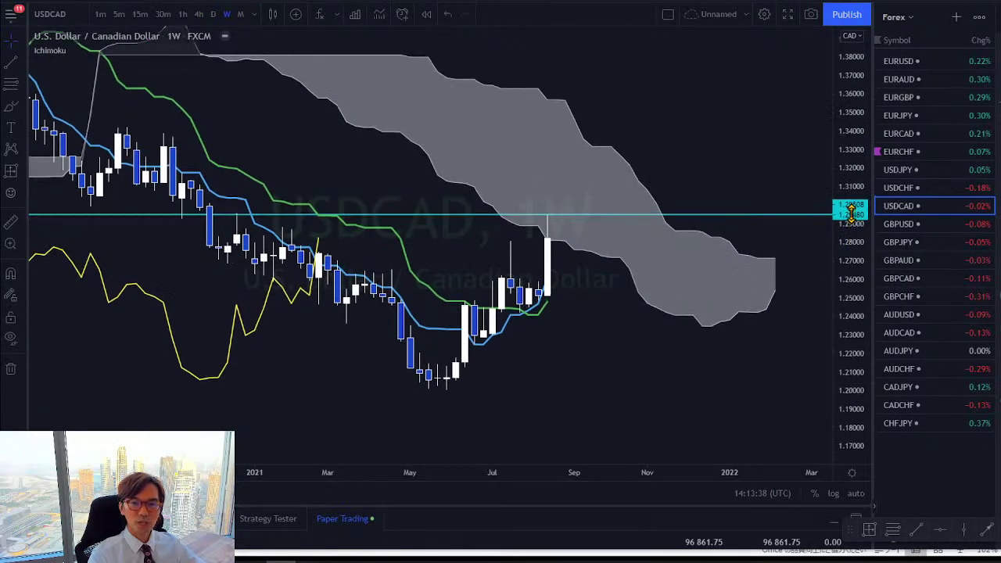
{"action": "left_click_drag", "start_coordinate": [751, 149], "coordinate": [706, 161]}
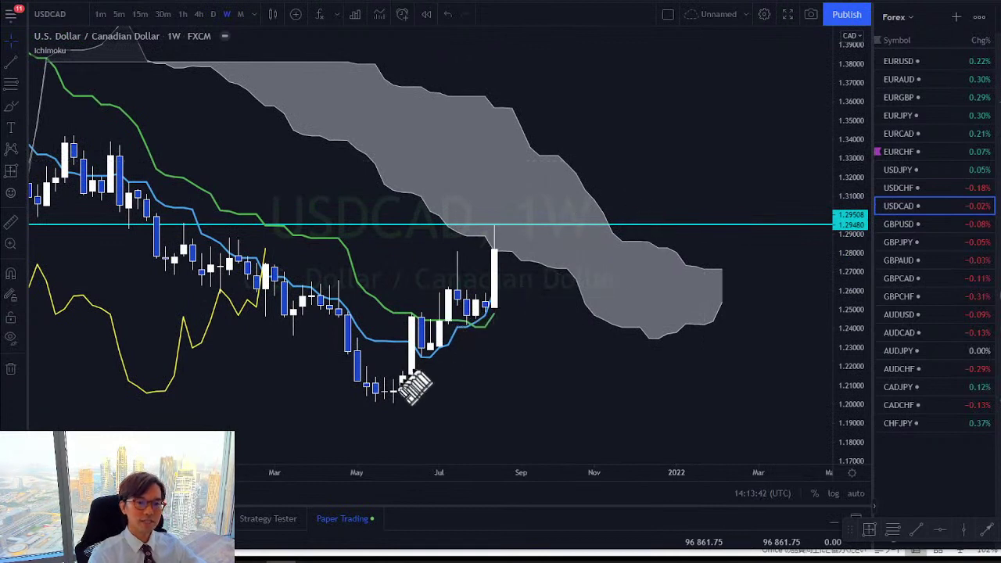
{"action": "left_click_drag", "start_coordinate": [375, 395], "coordinate": [459, 285]}
Step: Extend the red line to the last candle's top with an arrowhead and circle the March candles
{"action": "left_click_drag", "start_coordinate": [474, 325], "coordinate": [495, 254]}
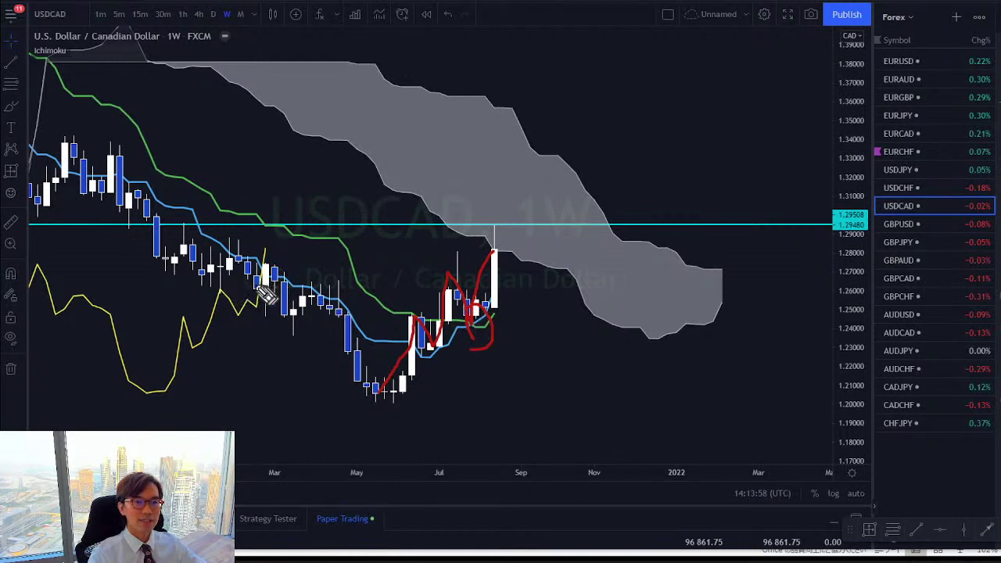
{"action": "mouse_move", "coordinate": [278, 302]}
{"action": "left_mouse_down"}
{"action": "mouse_move", "coordinate": [251, 275]}
{"action": "mouse_move", "coordinate": [272, 296]}
{"action": "left_mouse_up"}
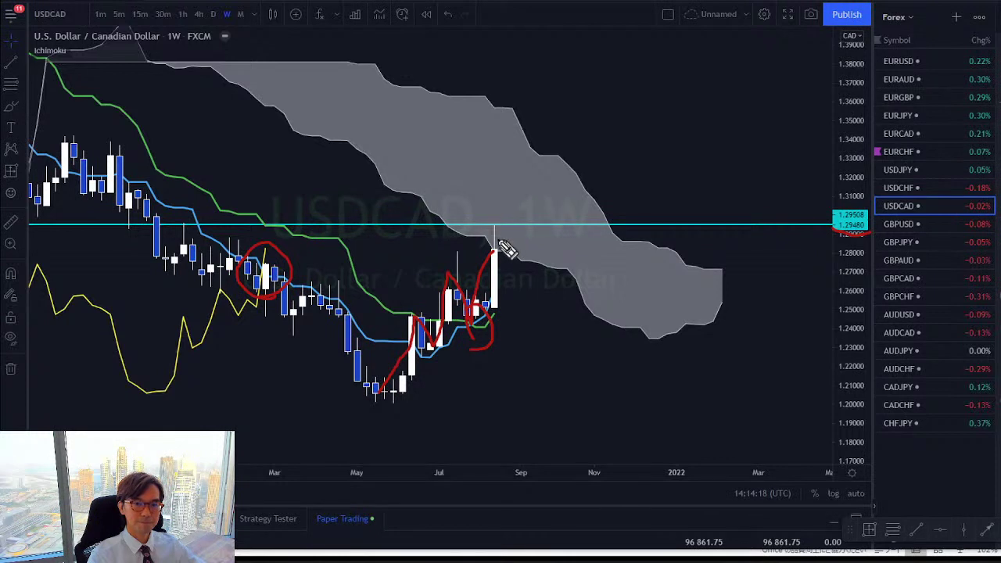
{"action": "left_click_drag", "start_coordinate": [508, 213], "coordinate": [530, 213]}
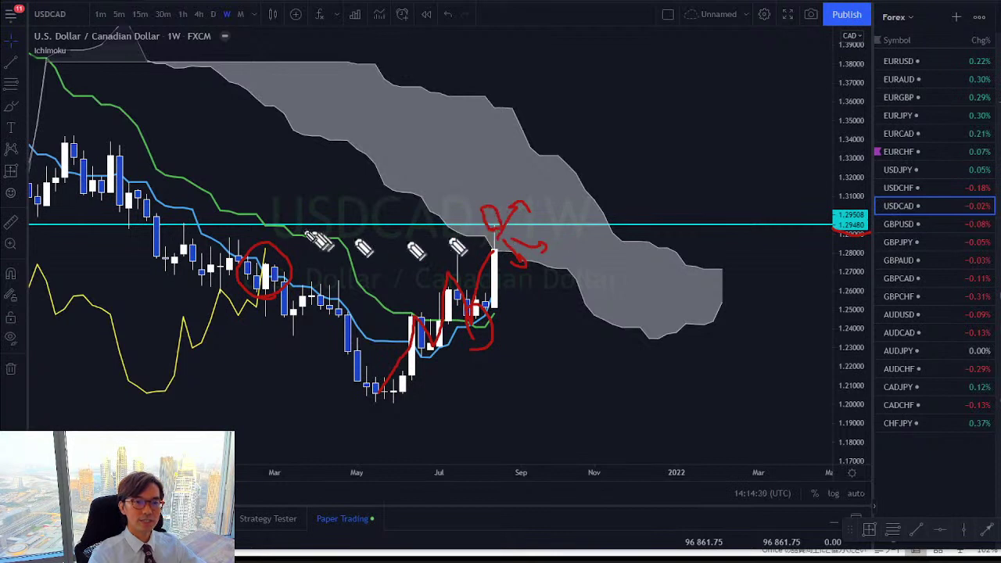
Step: Circle two earlier swing highs in red, erase all red marks, and load GBPUSD
{"action": "mouse_move", "coordinate": [191, 235]}
{"action": "left_mouse_down"}
{"action": "mouse_move", "coordinate": [174, 218]}
{"action": "mouse_move", "coordinate": [186, 232]}
{"action": "left_mouse_up"}
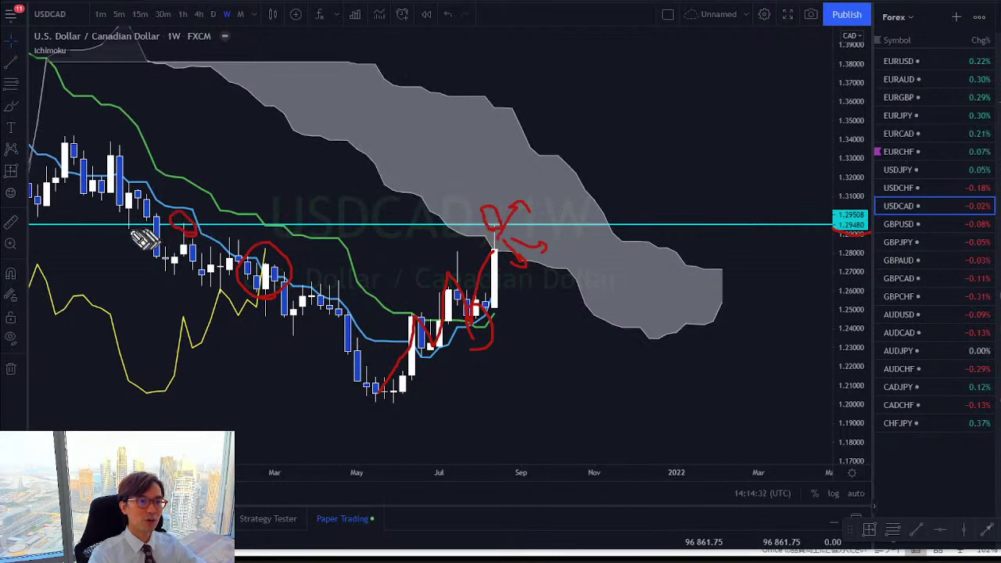
{"action": "left_click_drag", "start_coordinate": [110, 217], "coordinate": [111, 225]}
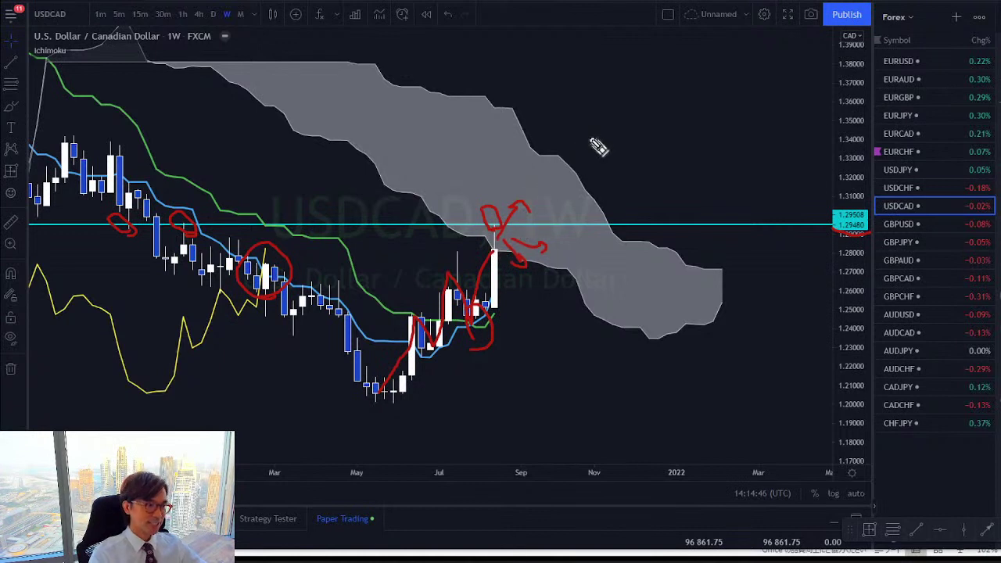
{"action": "key", "text": "e"}
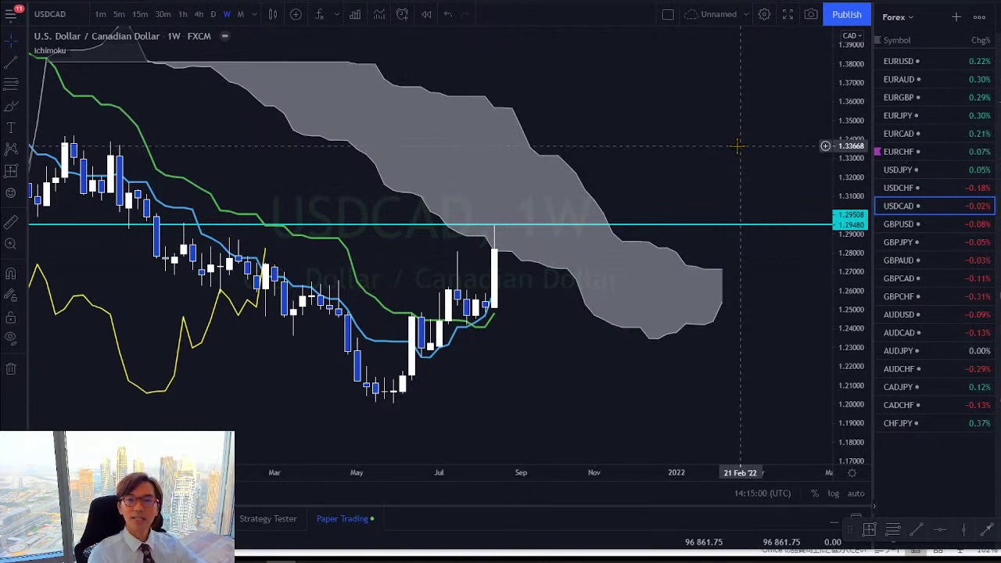
{"action": "key", "text": "Down"}
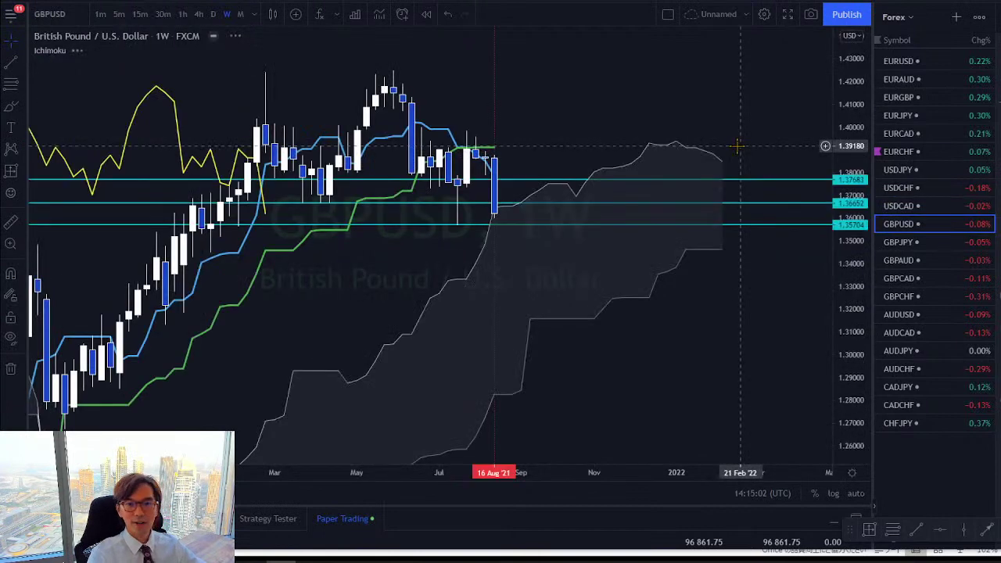
Step: Delete GBPUSD's cyan levels, compress the price scale, and sketch a red zigzag from the May peak
{"action": "left_click", "coordinate": [11, 368]}
{"action": "left_click_drag", "start_coordinate": [856, 63], "coordinate": [954, 305]}
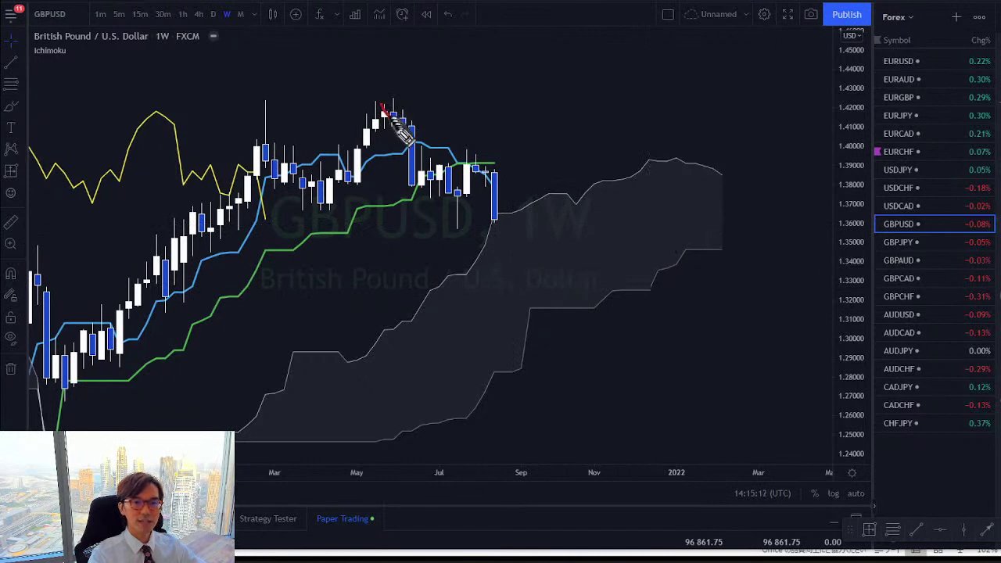
{"action": "left_click_drag", "start_coordinate": [389, 117], "coordinate": [436, 179]}
{"action": "mouse_move", "coordinate": [460, 221]}
{"action": "left_mouse_down"}
{"action": "mouse_move", "coordinate": [473, 160]}
{"action": "mouse_move", "coordinate": [498, 195]}
{"action": "left_mouse_up"}
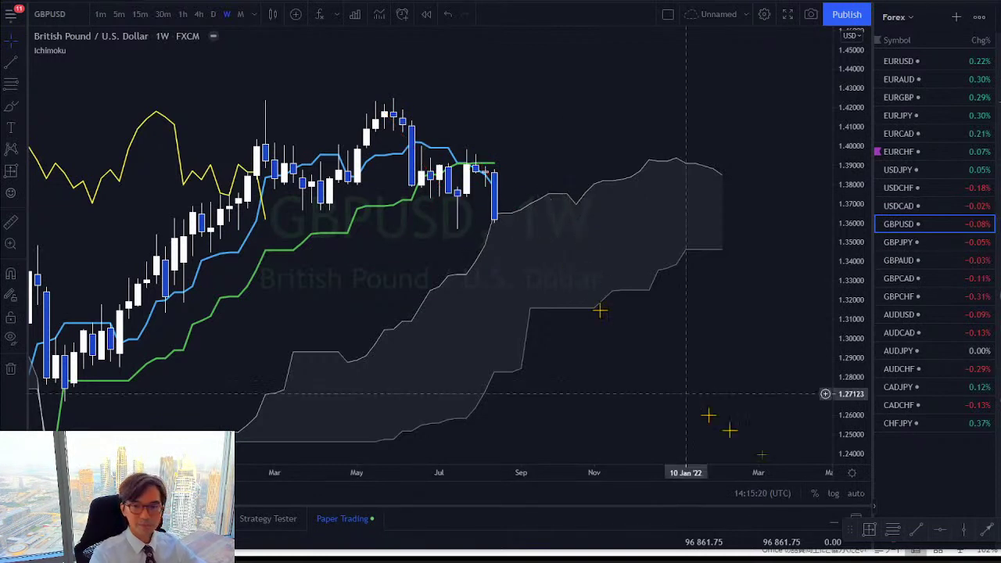
Step: Place a cyan horizontal level at 1.35781 and a yellow falling trend line from the May high
{"action": "left_click", "coordinate": [944, 530]}
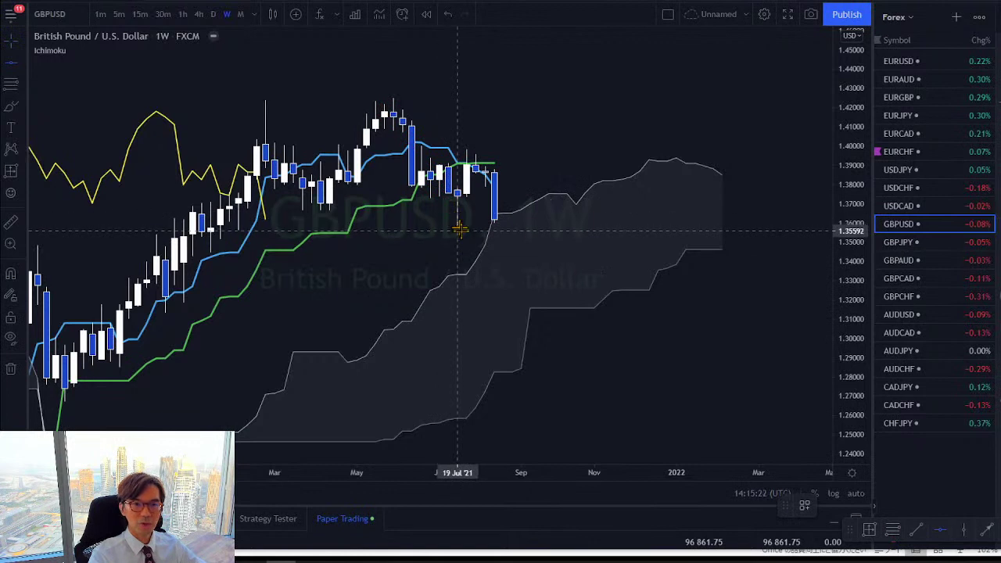
{"action": "left_click", "coordinate": [457, 226]}
{"action": "left_click", "coordinate": [915, 530]}
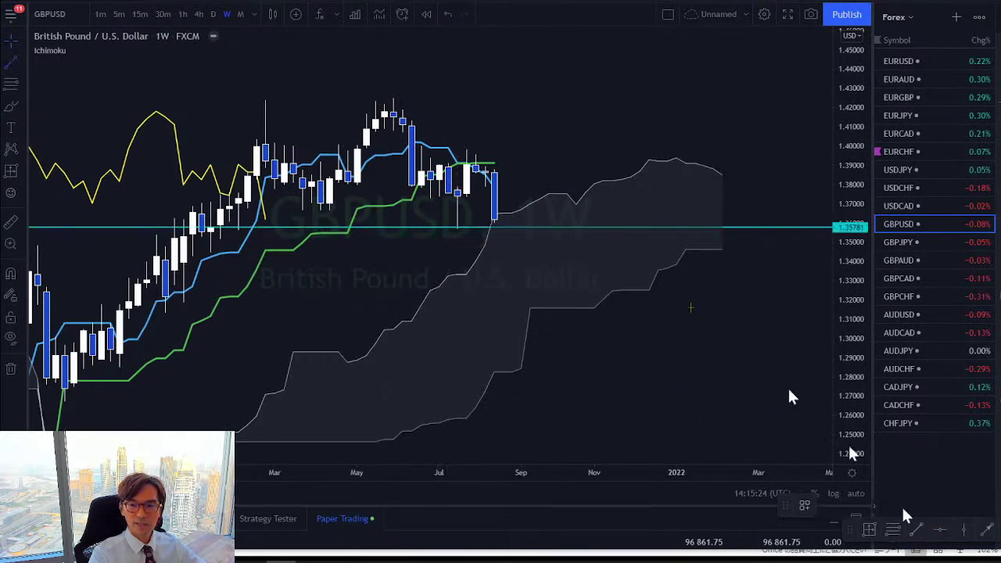
{"action": "left_click", "coordinate": [348, 76]}
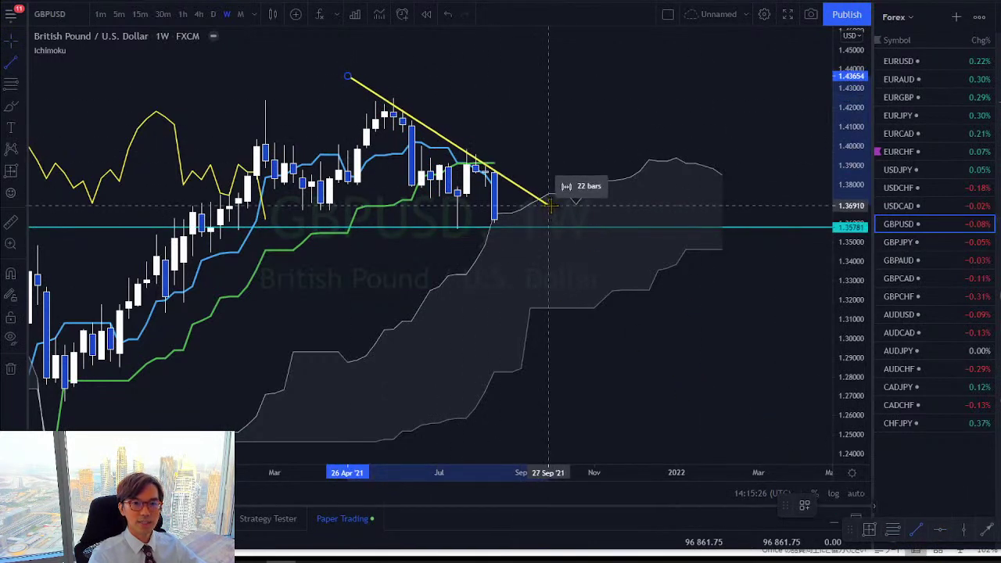
{"action": "left_click", "coordinate": [548, 205]}
{"action": "left_click", "coordinate": [554, 137]}
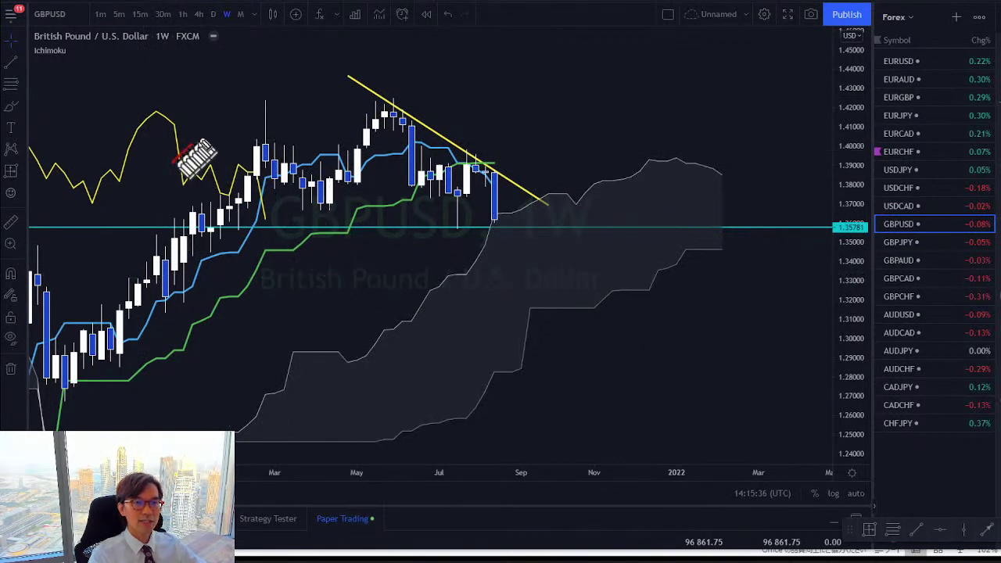
Step: Trace a red line above the price highs and nudge the cyan level down to 1.35686
{"action": "mouse_move", "coordinate": [174, 163]}
{"action": "left_mouse_down"}
{"action": "mouse_move", "coordinate": [275, 76]}
{"action": "mouse_move", "coordinate": [314, 120]}
{"action": "mouse_move", "coordinate": [348, 127]}
{"action": "mouse_move", "coordinate": [431, 95]}
{"action": "mouse_move", "coordinate": [500, 117]}
{"action": "mouse_move", "coordinate": [538, 164]}
{"action": "left_mouse_up"}
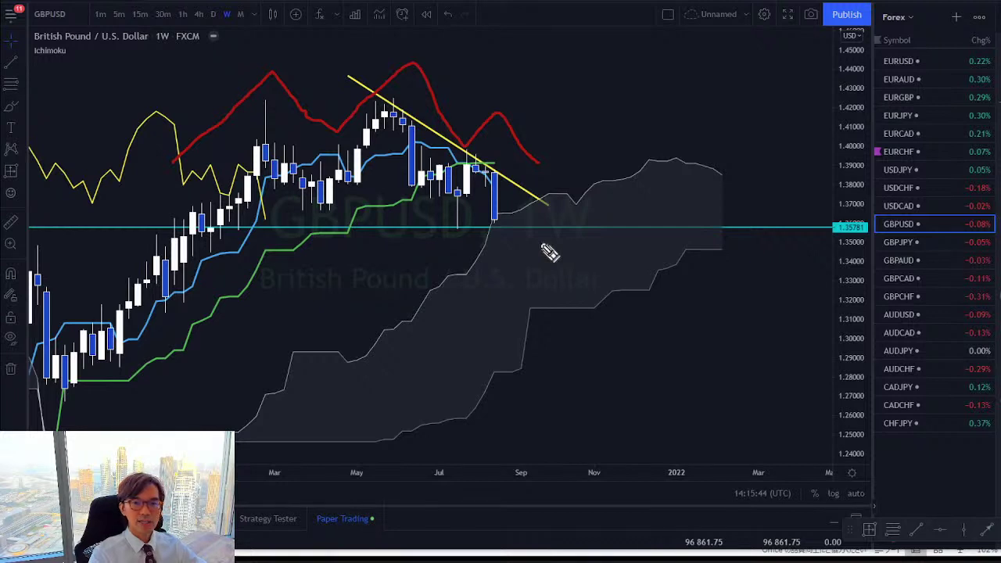
{"action": "left_click", "coordinate": [795, 229]}
{"action": "left_click_drag", "start_coordinate": [795, 233], "coordinate": [795, 229]}
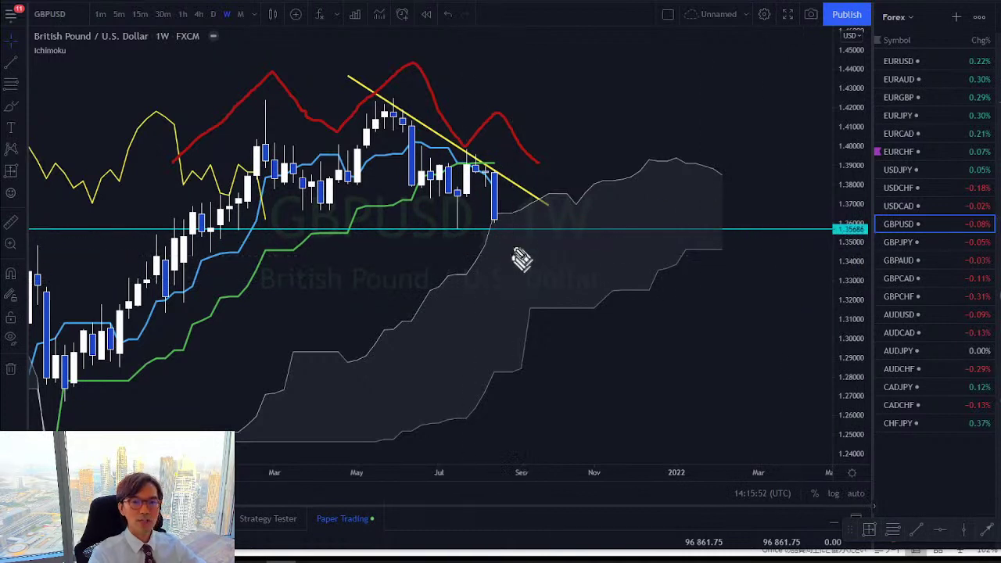
Step: Circle the trendline and March candles and draw a red arrow projecting down through the cloud
{"action": "mouse_move", "coordinate": [495, 206]}
{"action": "left_mouse_down"}
{"action": "mouse_move", "coordinate": [520, 248]}
{"action": "mouse_move", "coordinate": [582, 275]}
{"action": "mouse_move", "coordinate": [590, 295]}
{"action": "mouse_move", "coordinate": [581, 283]}
{"action": "left_mouse_up"}
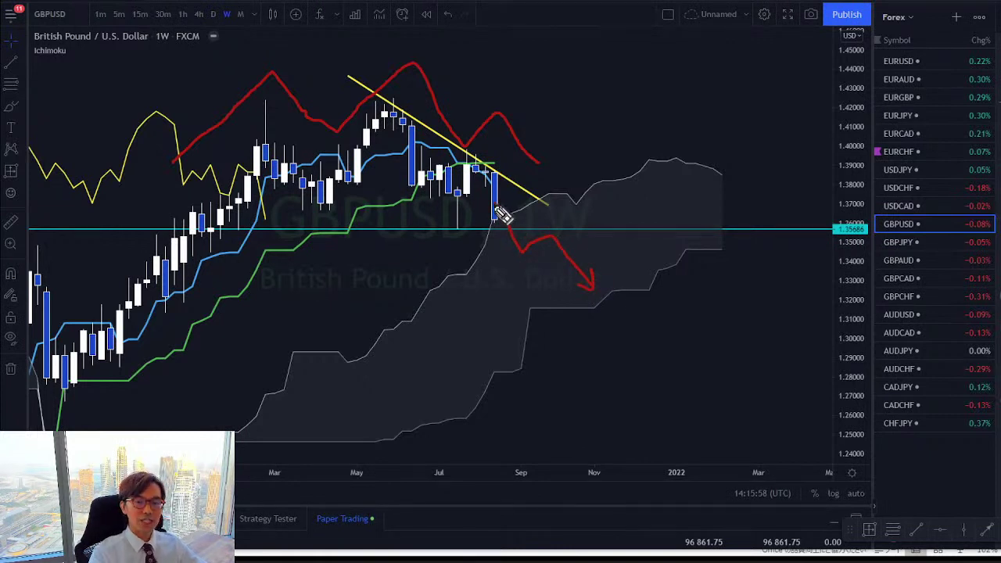
{"action": "left_click_drag", "start_coordinate": [500, 215], "coordinate": [602, 296]}
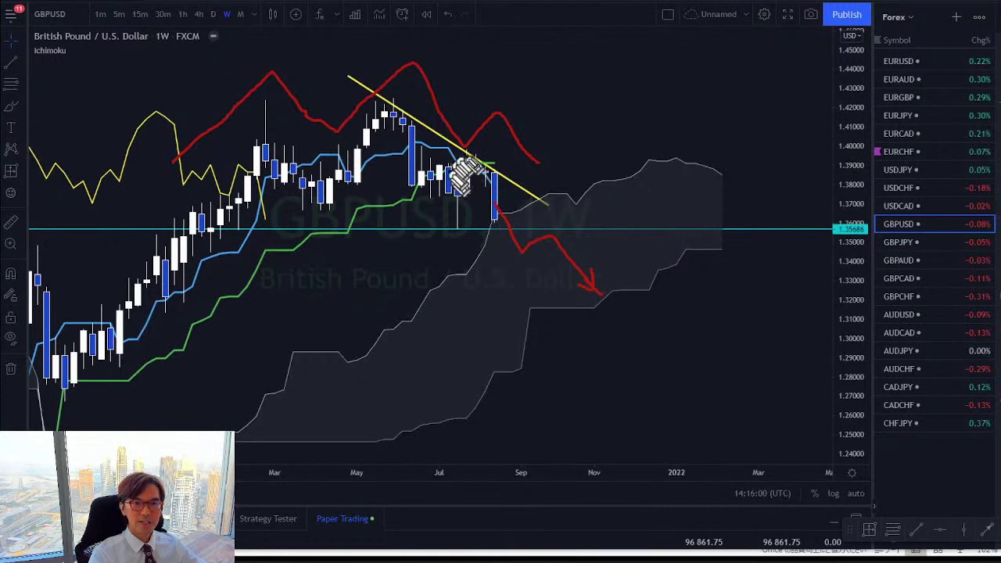
{"action": "mouse_move", "coordinate": [474, 187]}
{"action": "left_mouse_down"}
{"action": "mouse_move", "coordinate": [476, 168]}
{"action": "mouse_move", "coordinate": [468, 183]}
{"action": "left_mouse_up"}
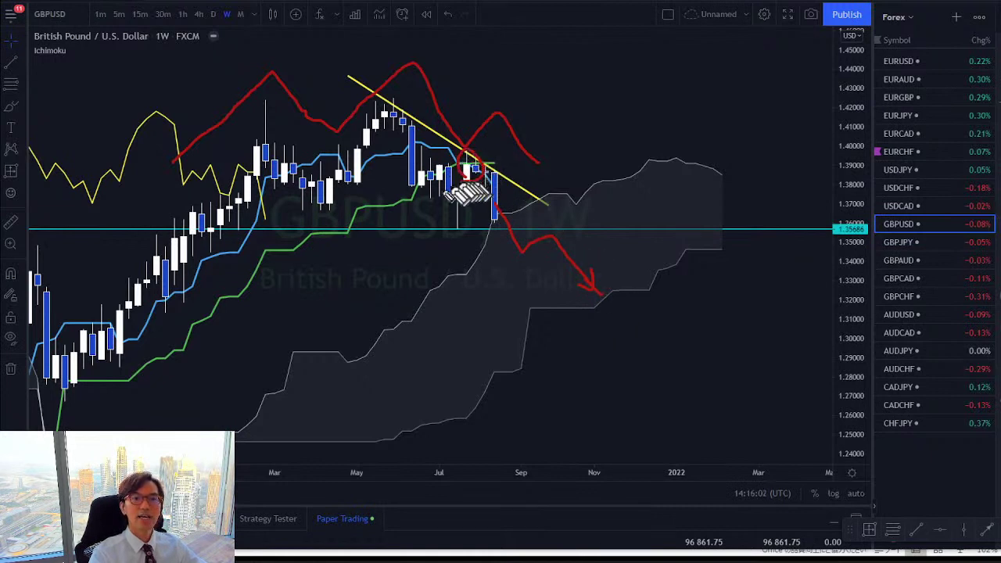
{"action": "mouse_move", "coordinate": [265, 216]}
{"action": "left_mouse_down"}
{"action": "mouse_move", "coordinate": [274, 171]}
{"action": "mouse_move", "coordinate": [278, 186]}
{"action": "left_mouse_up"}
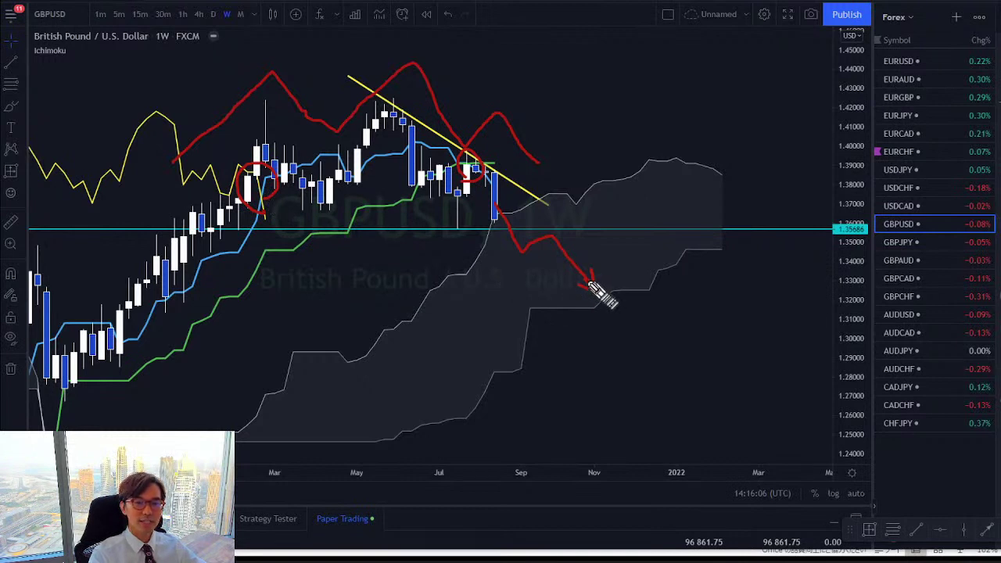
{"action": "mouse_move", "coordinate": [594, 289]}
{"action": "left_mouse_down"}
{"action": "mouse_move", "coordinate": [619, 315]}
{"action": "mouse_move", "coordinate": [641, 307]}
{"action": "mouse_move", "coordinate": [674, 338]}
{"action": "left_mouse_up"}
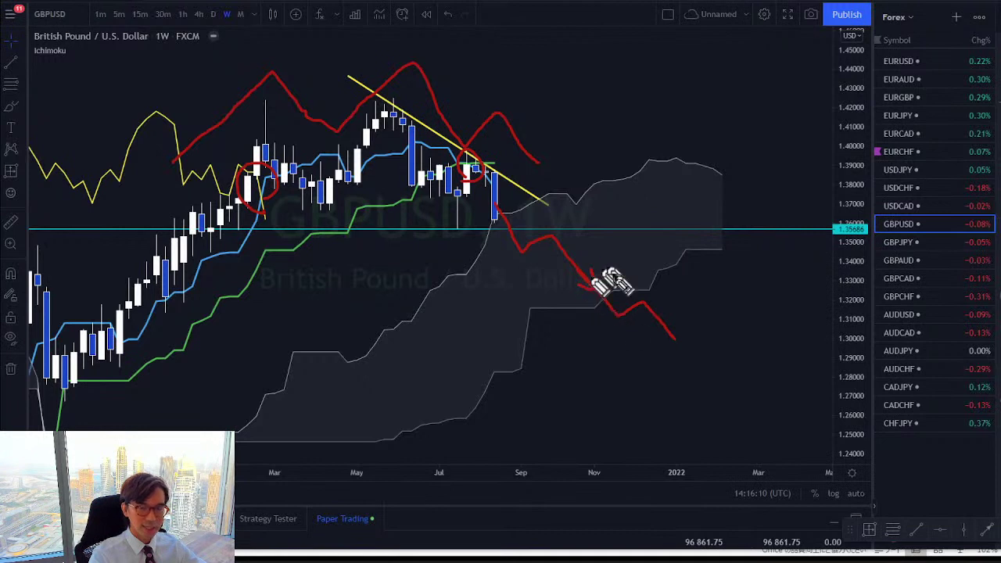
{"action": "left_click_drag", "start_coordinate": [675, 339], "coordinate": [661, 343]}
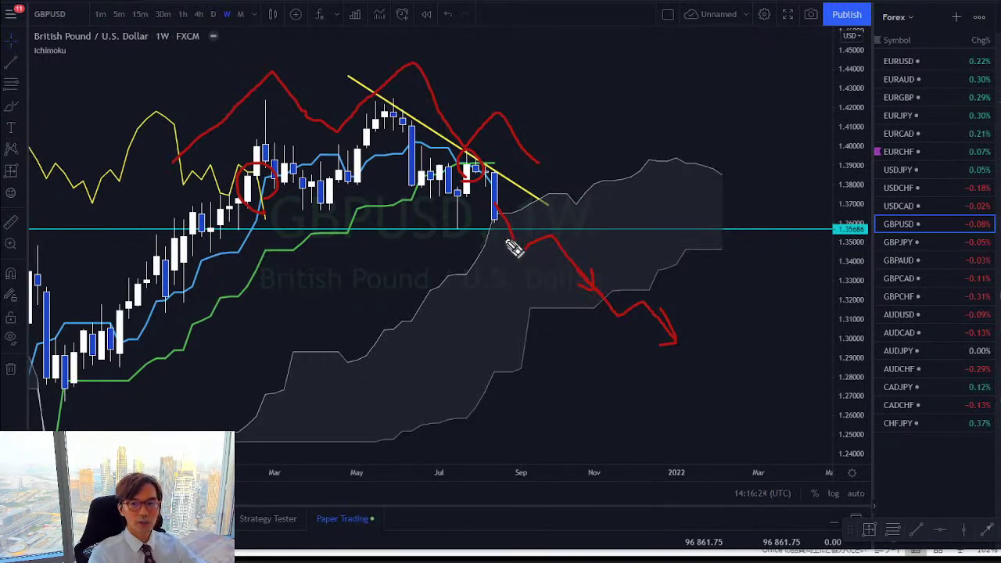
Step: Wipe GBPUSD's red marks, switch to GBPJPY, delete its horizontal lines, and brush a red arc over the highs
{"action": "key", "text": "Escape"}
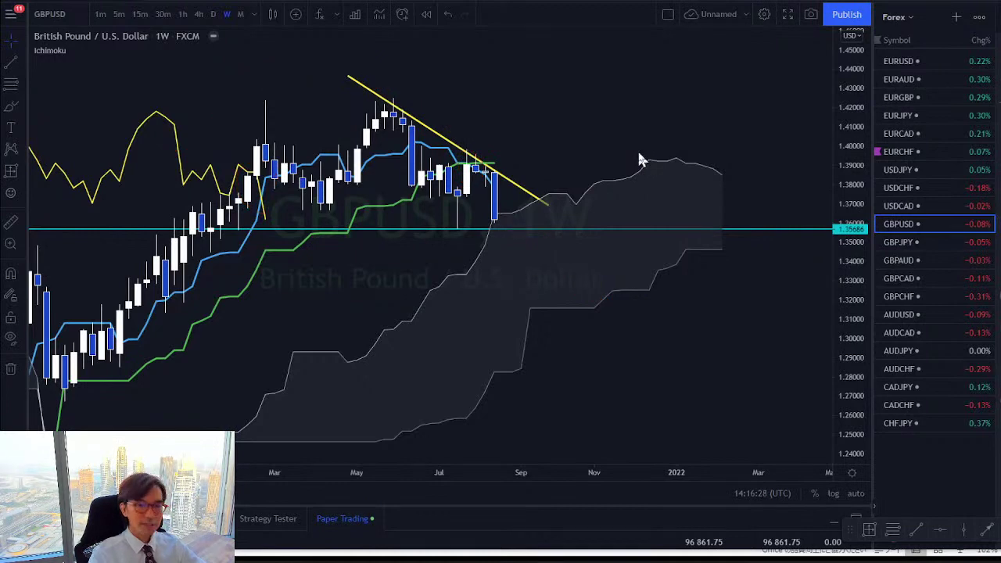
{"action": "left_click", "coordinate": [919, 243]}
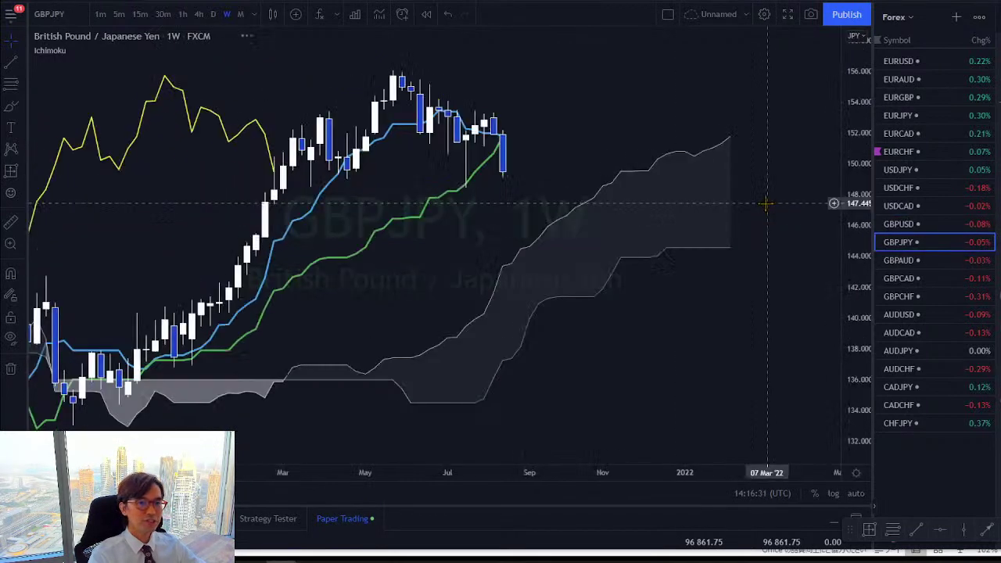
{"action": "left_click", "coordinate": [11, 368]}
{"action": "left_click_drag", "start_coordinate": [676, 208], "coordinate": [631, 145]}
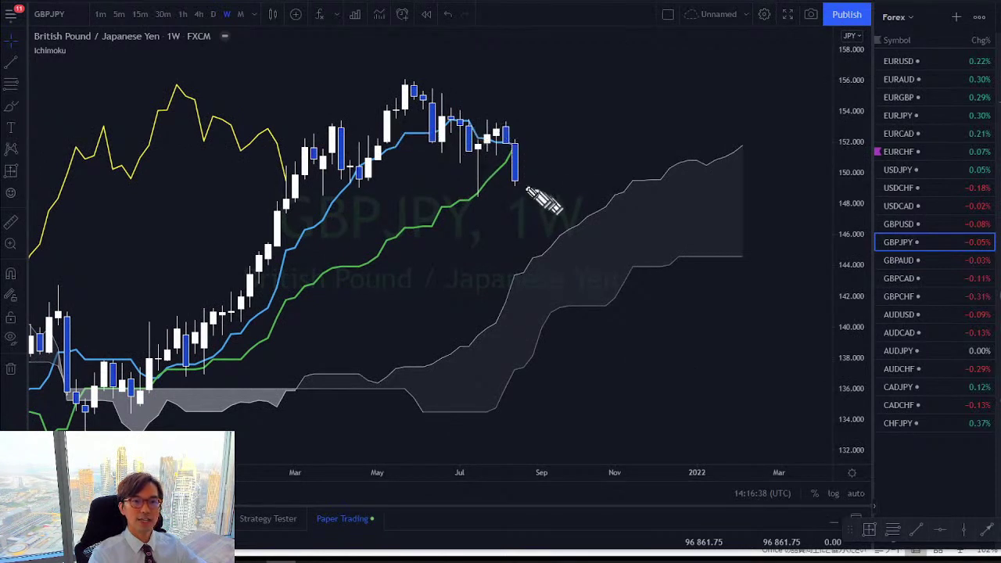
{"action": "mouse_move", "coordinate": [257, 143]}
{"action": "left_mouse_down"}
{"action": "mouse_move", "coordinate": [410, 50]}
{"action": "mouse_move", "coordinate": [464, 91]}
{"action": "mouse_move", "coordinate": [516, 94]}
{"action": "mouse_move", "coordinate": [533, 111]}
{"action": "left_mouse_up"}
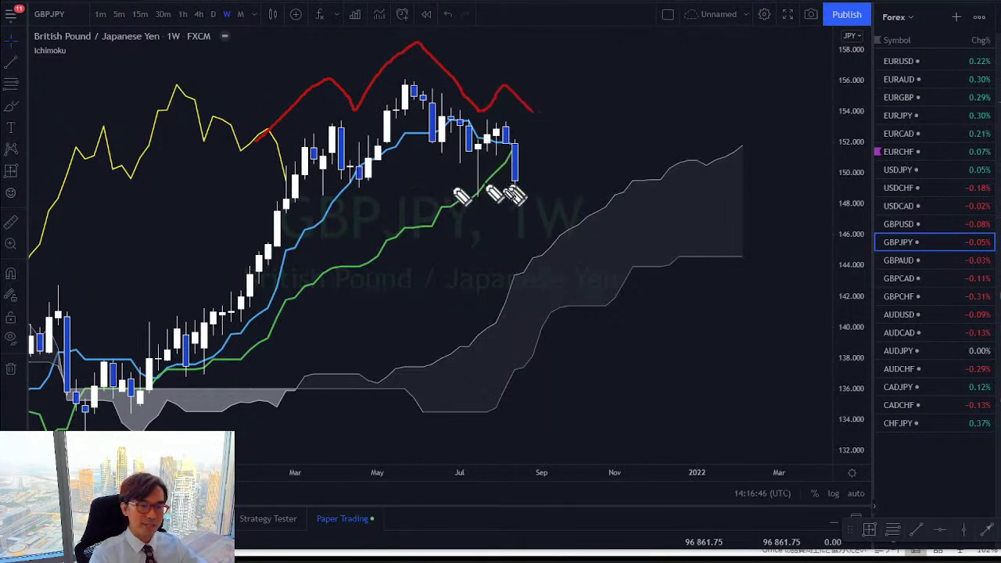
Step: Place a cyan level at 148.424, draw red arrows past the cloud and up the green line, and circle March candles
{"action": "left_click", "coordinate": [943, 531]}
{"action": "left_click", "coordinate": [485, 197]}
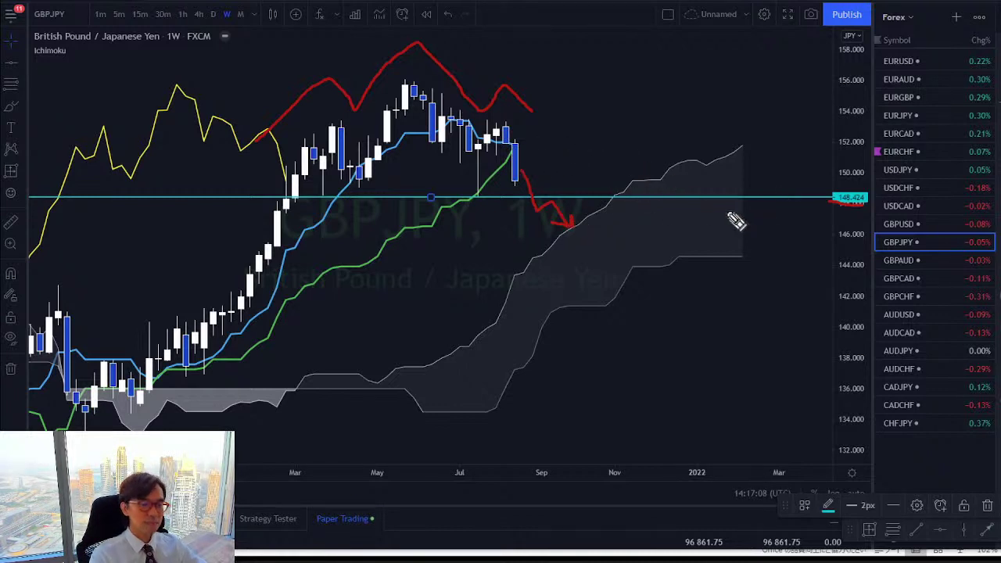
{"action": "mouse_move", "coordinate": [623, 243]}
{"action": "left_mouse_down"}
{"action": "mouse_move", "coordinate": [792, 201]}
{"action": "mouse_move", "coordinate": [778, 224]}
{"action": "left_mouse_up"}
{"action": "left_click_drag", "start_coordinate": [443, 205], "coordinate": [497, 164]}
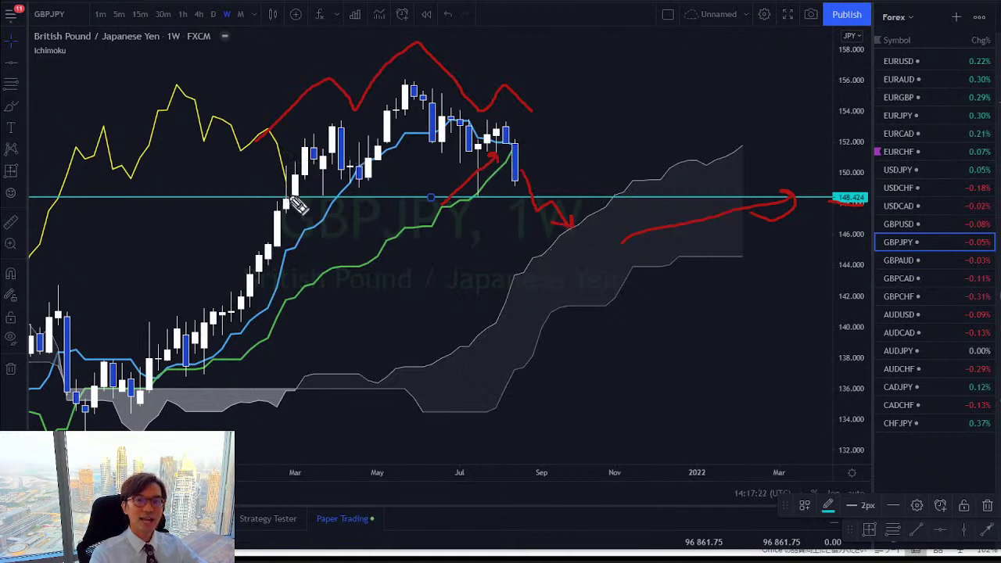
{"action": "mouse_move", "coordinate": [302, 209]}
{"action": "left_mouse_down"}
{"action": "mouse_move", "coordinate": [279, 190]}
{"action": "mouse_move", "coordinate": [302, 157]}
{"action": "mouse_move", "coordinate": [319, 205]}
{"action": "mouse_move", "coordinate": [317, 192]}
{"action": "left_mouse_up"}
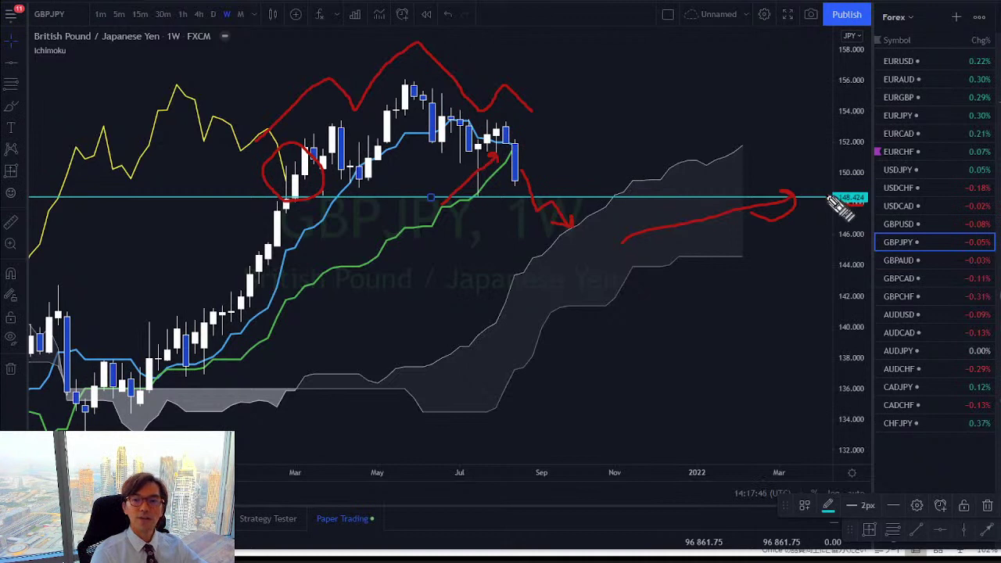
Step: Clear the GBPJPY red strokes, switch to GBPAUD, and remove its old drawings
{"action": "key", "text": "e"}
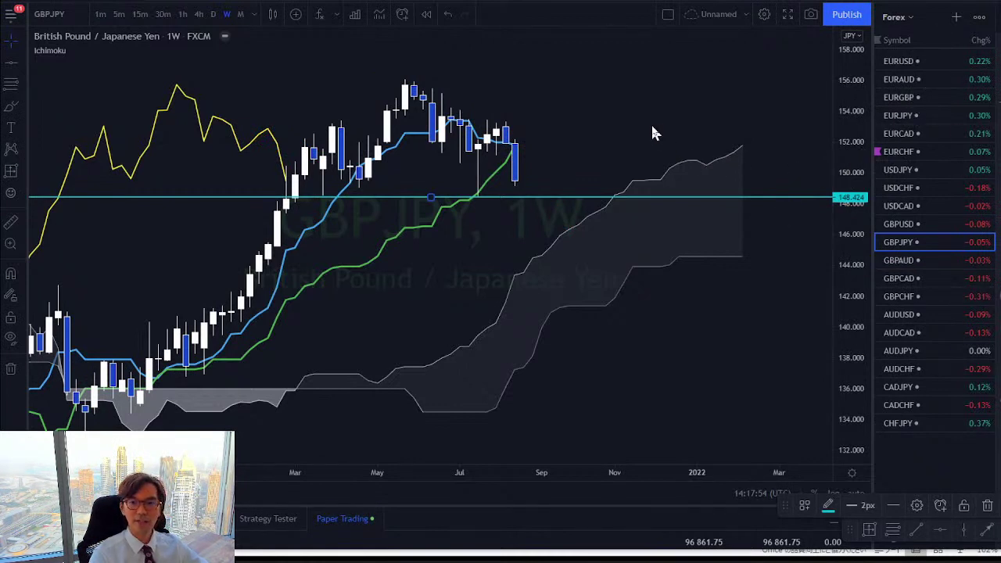
{"action": "left_click", "coordinate": [900, 262]}
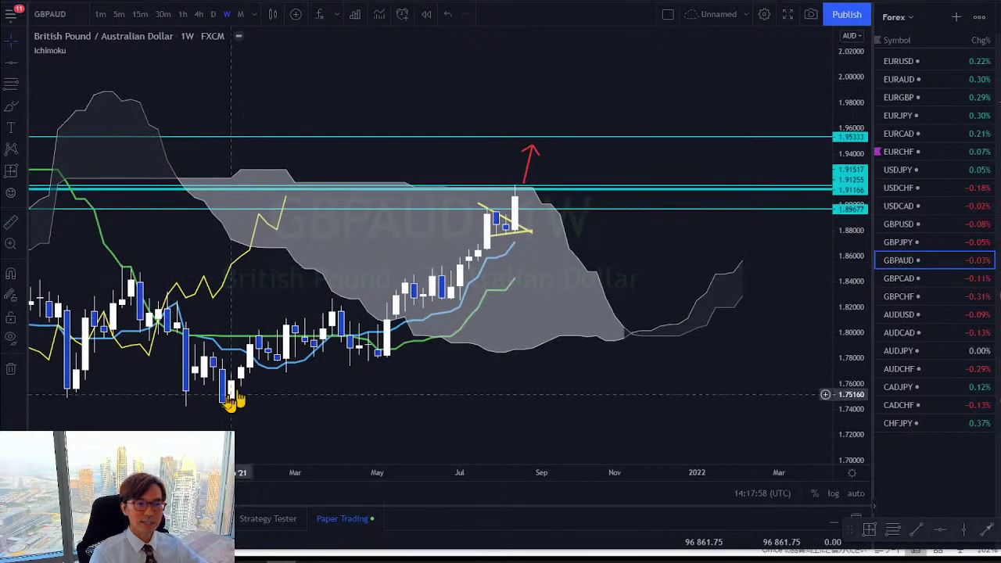
{"action": "left_click", "coordinate": [11, 368]}
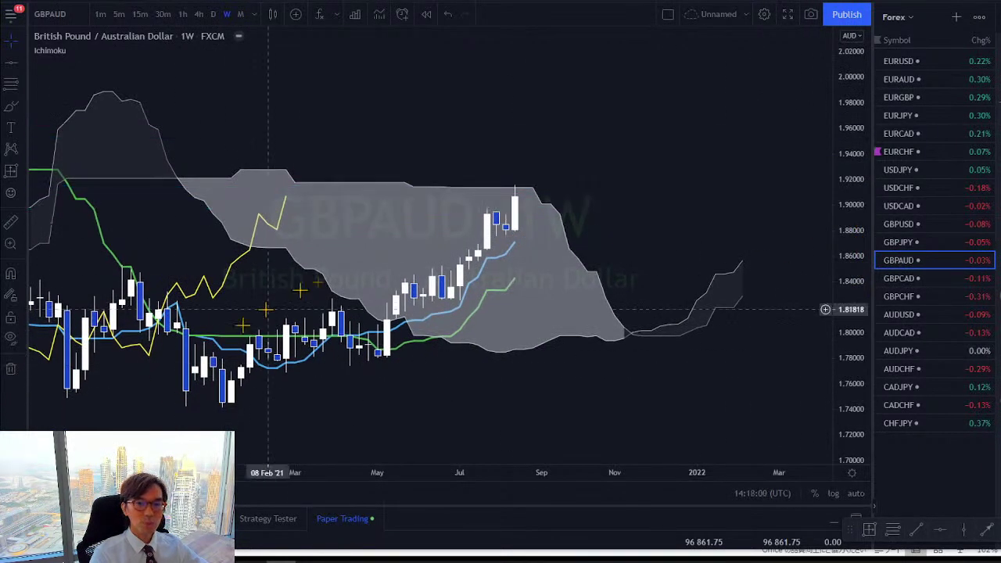
Step: Sketch red upward arrows along the cloud and circle the yellow line's peak, then erase them
{"action": "left_click_drag", "start_coordinate": [692, 217], "coordinate": [721, 203]}
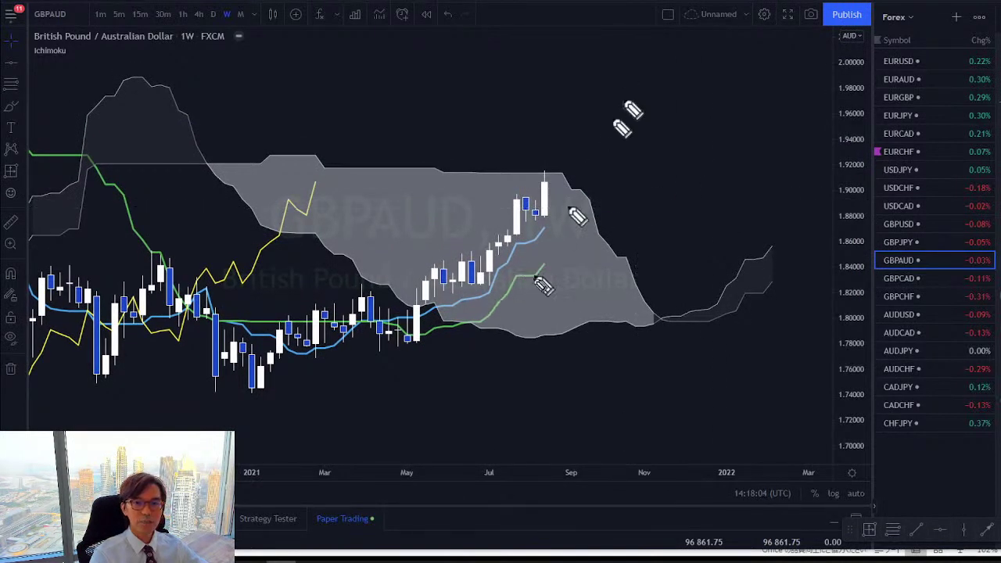
{"action": "left_click_drag", "start_coordinate": [724, 309], "coordinate": [799, 248]}
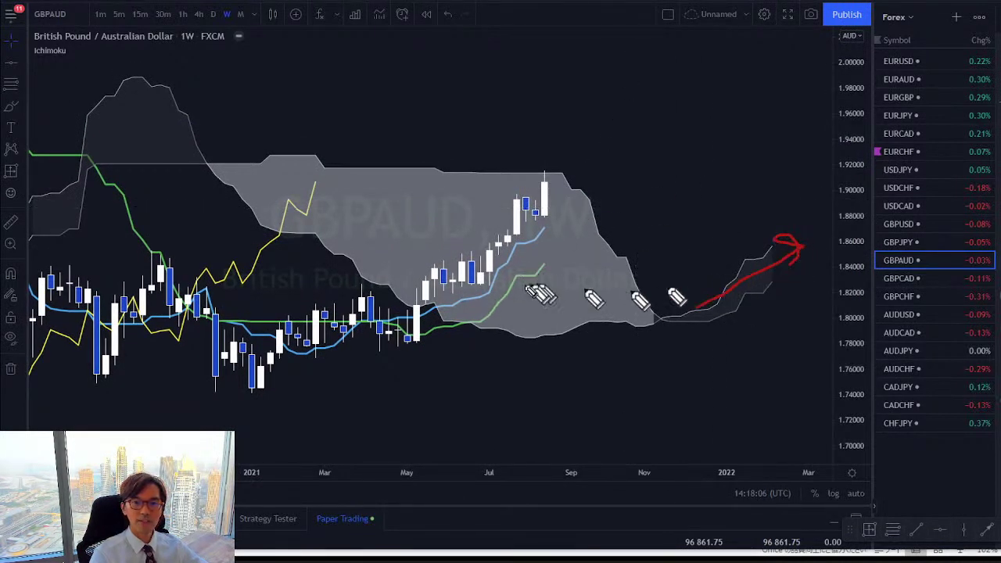
{"action": "mouse_move", "coordinate": [518, 309]}
{"action": "left_mouse_down"}
{"action": "mouse_move", "coordinate": [556, 284]}
{"action": "mouse_move", "coordinate": [548, 268]}
{"action": "mouse_move", "coordinate": [554, 242]}
{"action": "mouse_move", "coordinate": [558, 252]}
{"action": "left_mouse_up"}
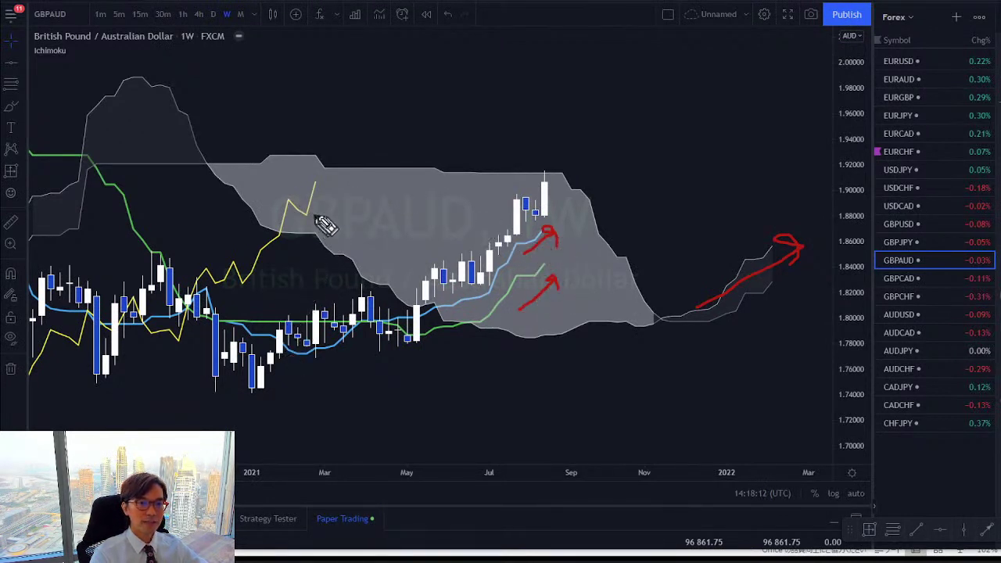
{"action": "mouse_move", "coordinate": [319, 205]}
{"action": "left_mouse_down"}
{"action": "mouse_move", "coordinate": [291, 168]}
{"action": "mouse_move", "coordinate": [327, 219]}
{"action": "left_mouse_up"}
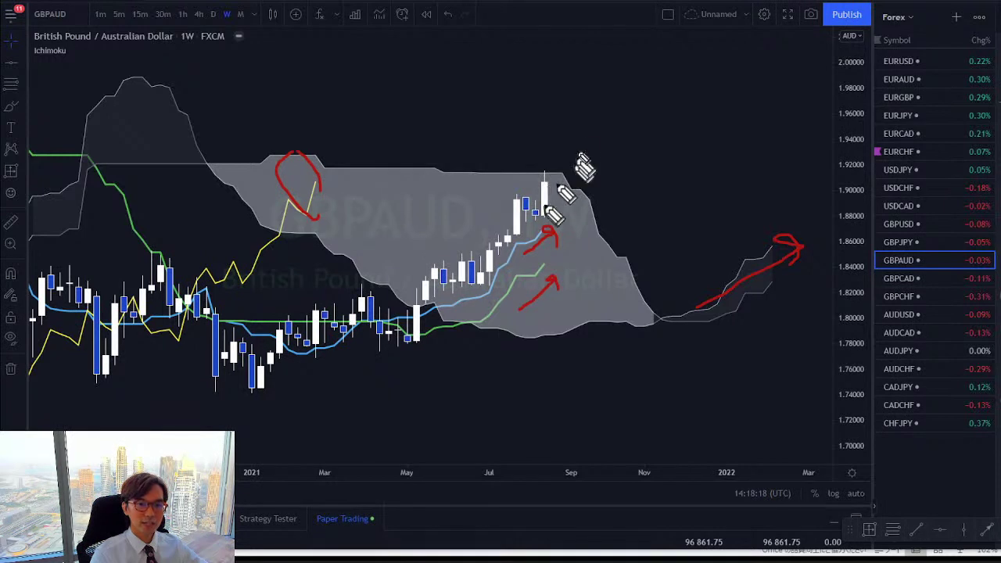
{"action": "key", "text": "e"}
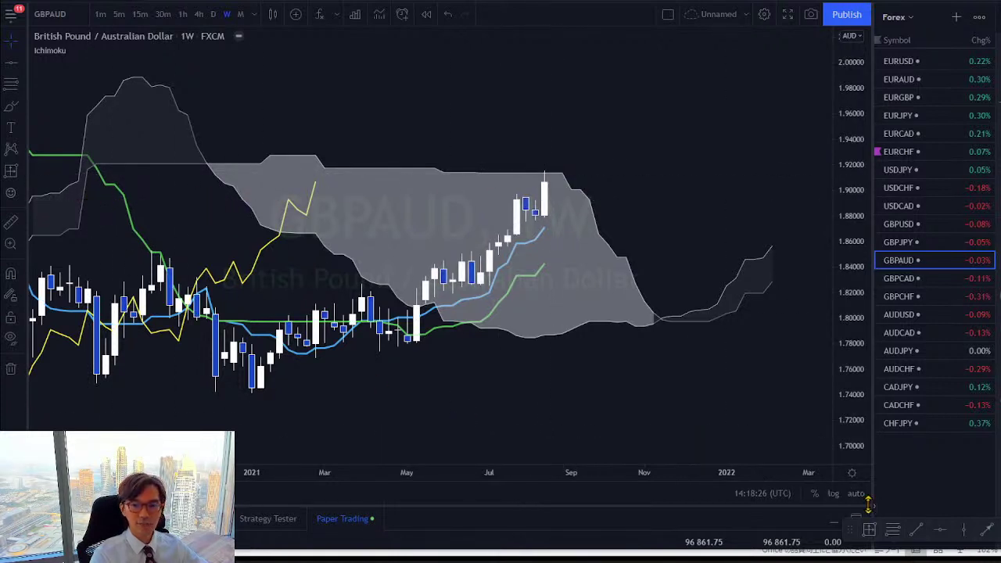
Step: Place a cyan level at 1.91452 and draw red strokes breaking above the cloud
{"action": "left_click", "coordinate": [938, 530]}
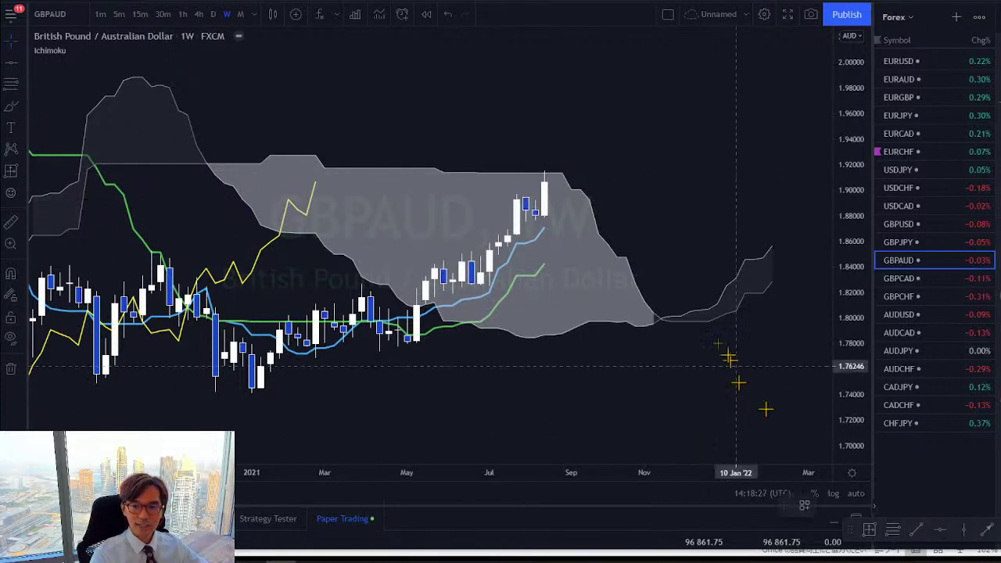
{"action": "left_click", "coordinate": [560, 171]}
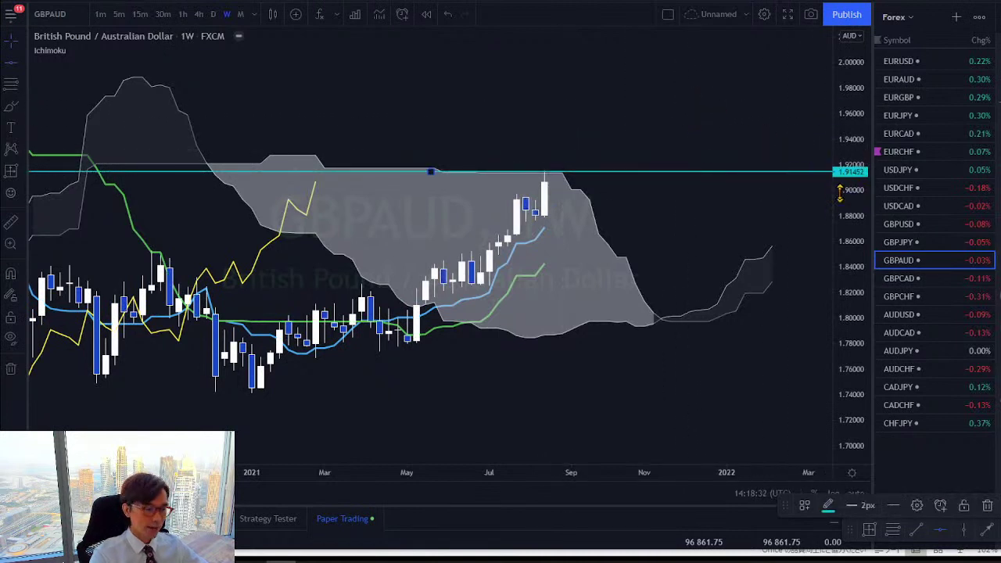
{"action": "mouse_move", "coordinate": [531, 190]}
{"action": "left_mouse_down"}
{"action": "mouse_move", "coordinate": [603, 134]}
{"action": "mouse_move", "coordinate": [600, 123]}
{"action": "mouse_move", "coordinate": [610, 129]}
{"action": "left_mouse_up"}
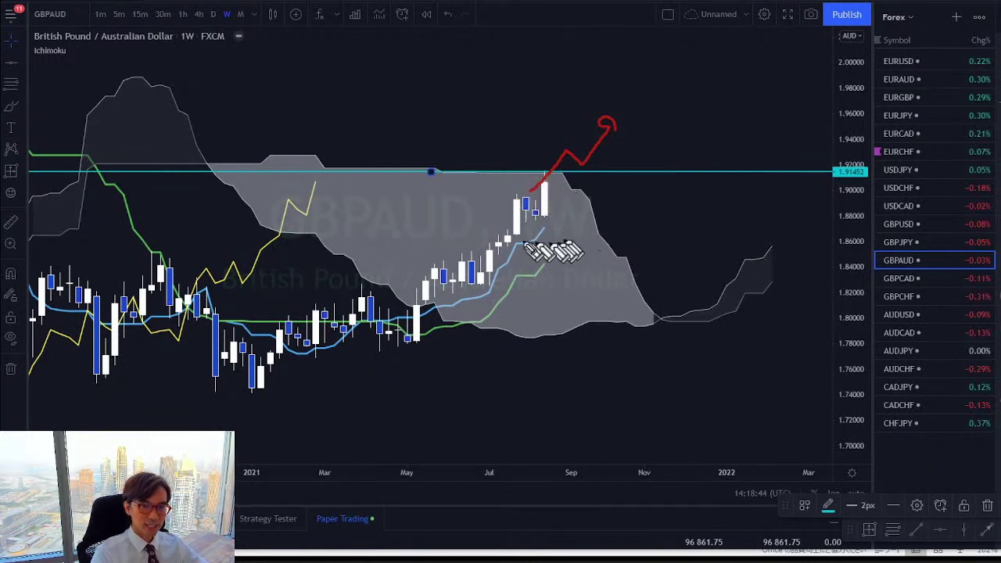
{"action": "mouse_move", "coordinate": [389, 338]}
{"action": "left_mouse_down"}
{"action": "mouse_move", "coordinate": [450, 266]}
{"action": "mouse_move", "coordinate": [491, 291]}
{"action": "mouse_move", "coordinate": [564, 153]}
{"action": "left_mouse_up"}
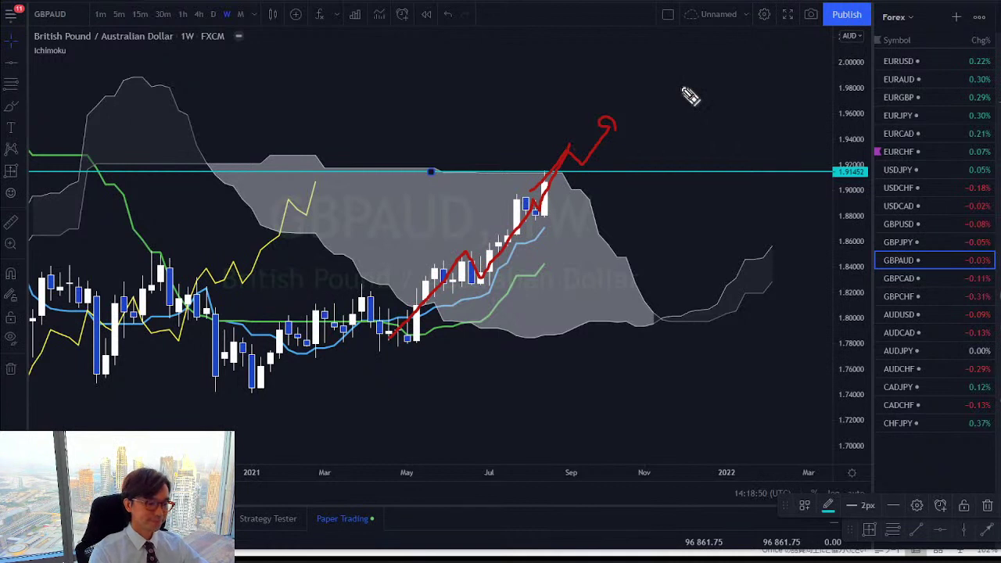
Step: Undo the red strokes and flag GBPAUD in the watchlist
{"action": "key", "text": "ctrl+z"}
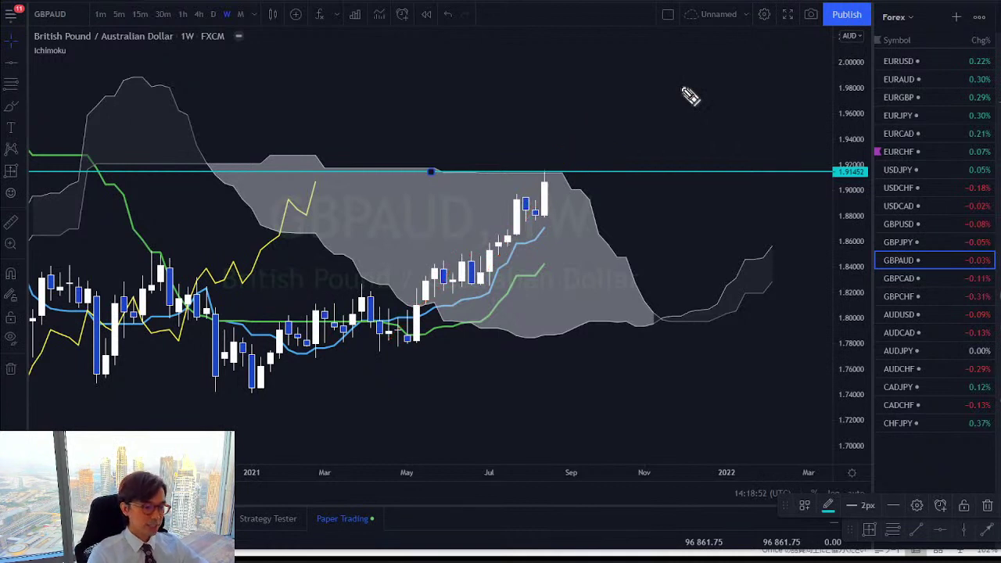
{"action": "left_click", "coordinate": [878, 259]}
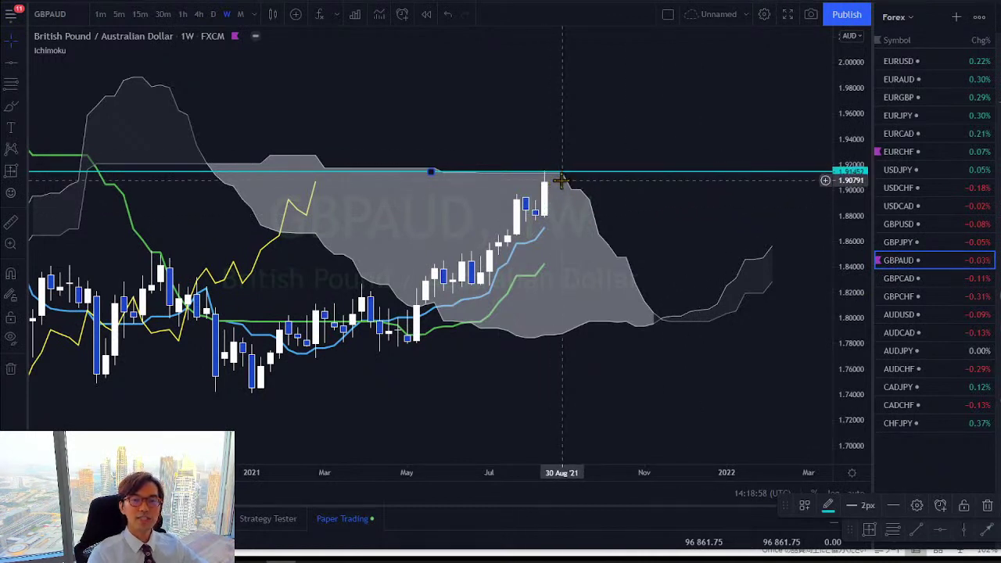
{"action": "left_click", "coordinate": [594, 192]}
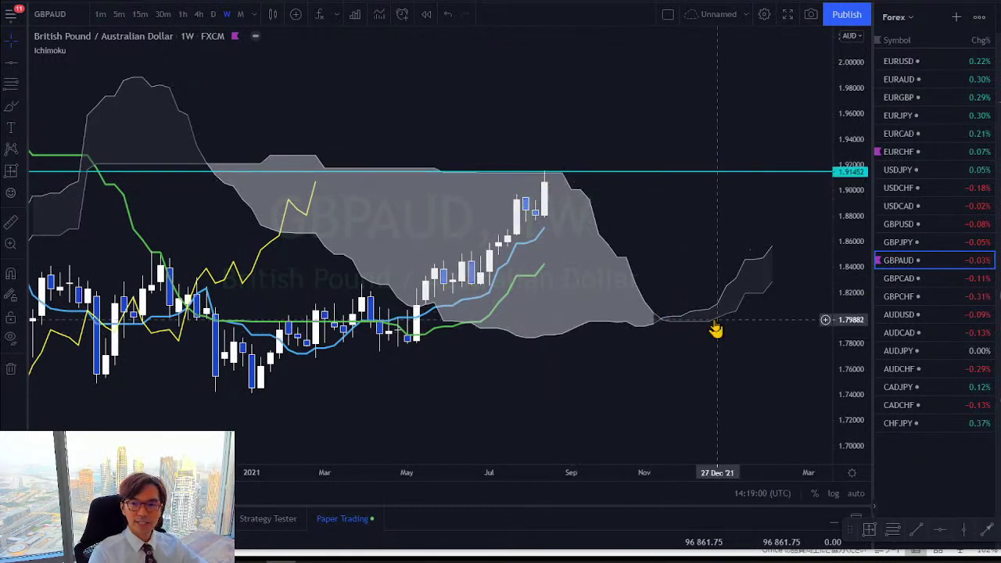
{"action": "key", "text": "Down"}
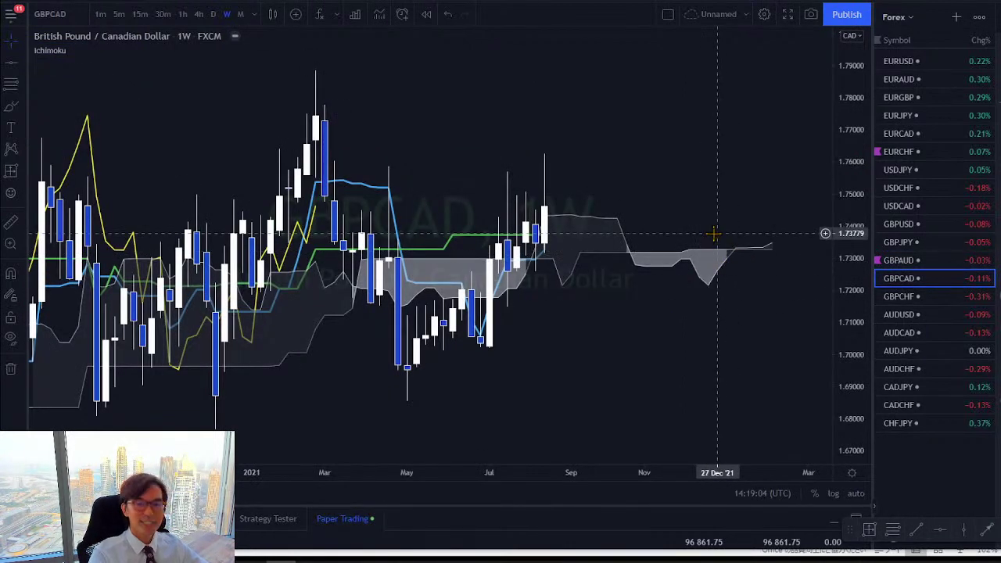
{"action": "mouse_move", "coordinate": [770, 267]}
{"action": "left_mouse_down"}
{"action": "mouse_move", "coordinate": [727, 268]}
{"action": "mouse_move", "coordinate": [740, 221]}
{"action": "mouse_move", "coordinate": [790, 267]}
{"action": "mouse_move", "coordinate": [777, 283]}
{"action": "left_mouse_up"}
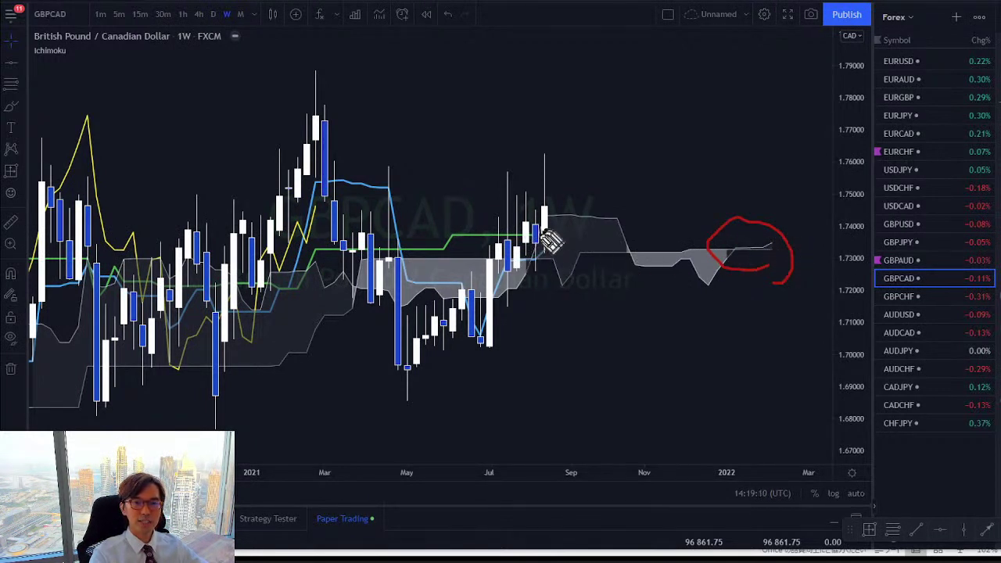
{"action": "mouse_move", "coordinate": [442, 233]}
{"action": "left_mouse_down"}
{"action": "mouse_move", "coordinate": [525, 228]}
{"action": "mouse_move", "coordinate": [519, 234]}
{"action": "left_mouse_up"}
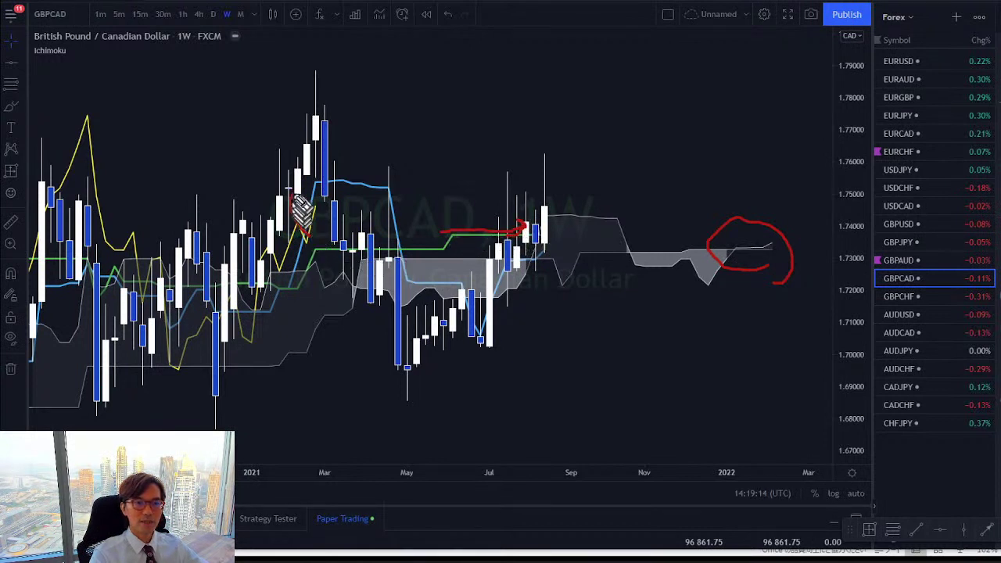
{"action": "mouse_move", "coordinate": [304, 205]}
{"action": "left_mouse_down"}
{"action": "mouse_move", "coordinate": [335, 227]}
{"action": "mouse_move", "coordinate": [314, 239]}
{"action": "mouse_move", "coordinate": [293, 215]}
{"action": "left_mouse_up"}
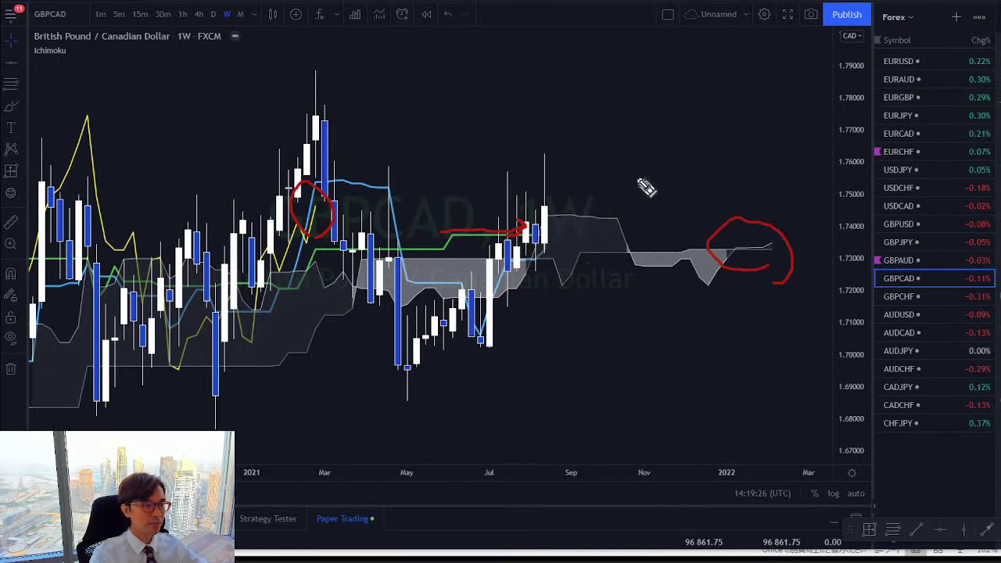
{"action": "key", "text": "e"}
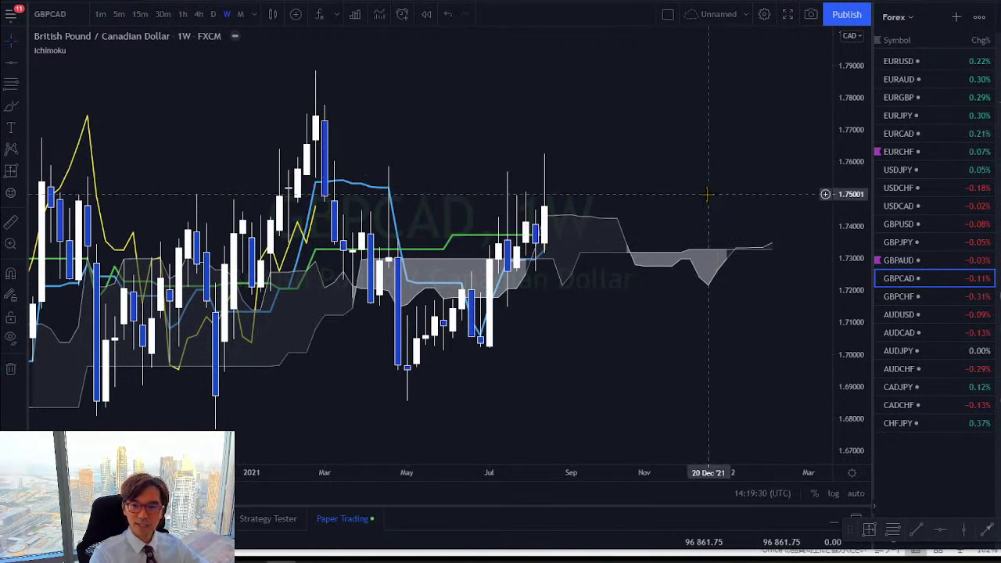
Step: Switch to GBPCHF, remove its two cyan levels, and sketch a red arrow beyond the cloud
{"action": "left_click", "coordinate": [922, 296]}
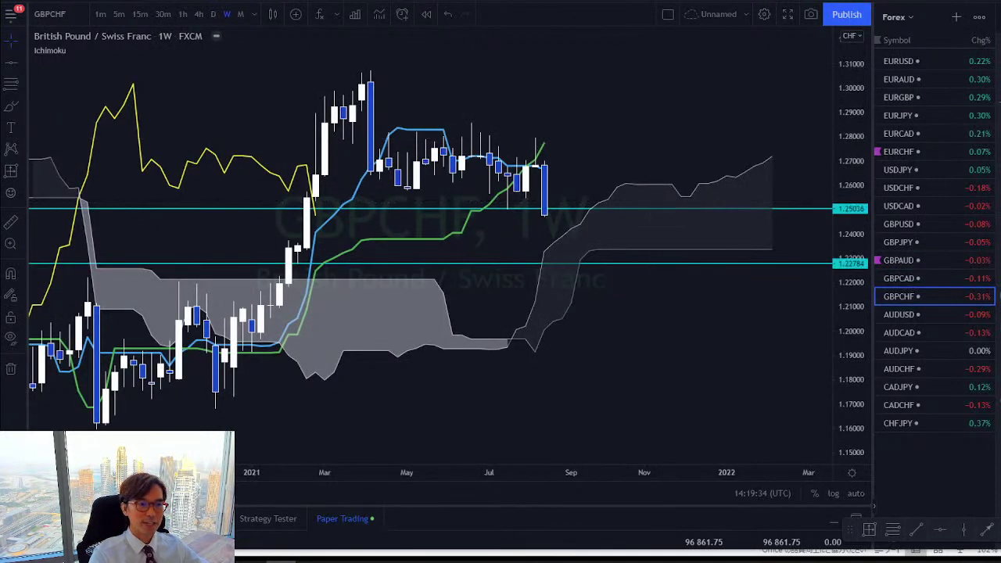
{"action": "left_click", "coordinate": [12, 369]}
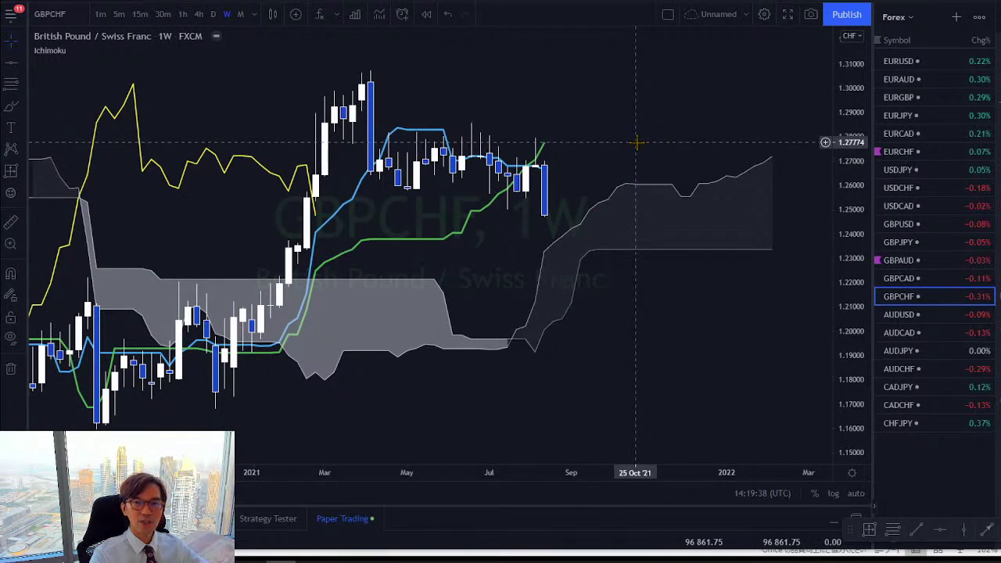
{"action": "left_click_drag", "start_coordinate": [720, 220], "coordinate": [782, 197]}
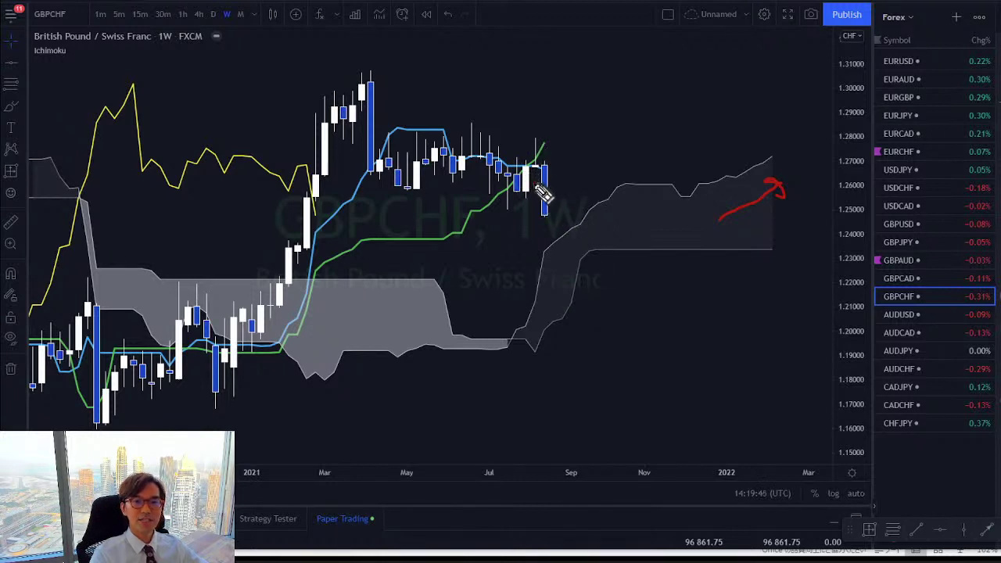
Step: Circle candles and draw red lines and arrows, then erase them all and flag GBPCHF purple
{"action": "mouse_move", "coordinate": [540, 192]}
{"action": "left_mouse_down"}
{"action": "mouse_move", "coordinate": [528, 160]}
{"action": "mouse_move", "coordinate": [543, 178]}
{"action": "mouse_move", "coordinate": [532, 194]}
{"action": "left_mouse_up"}
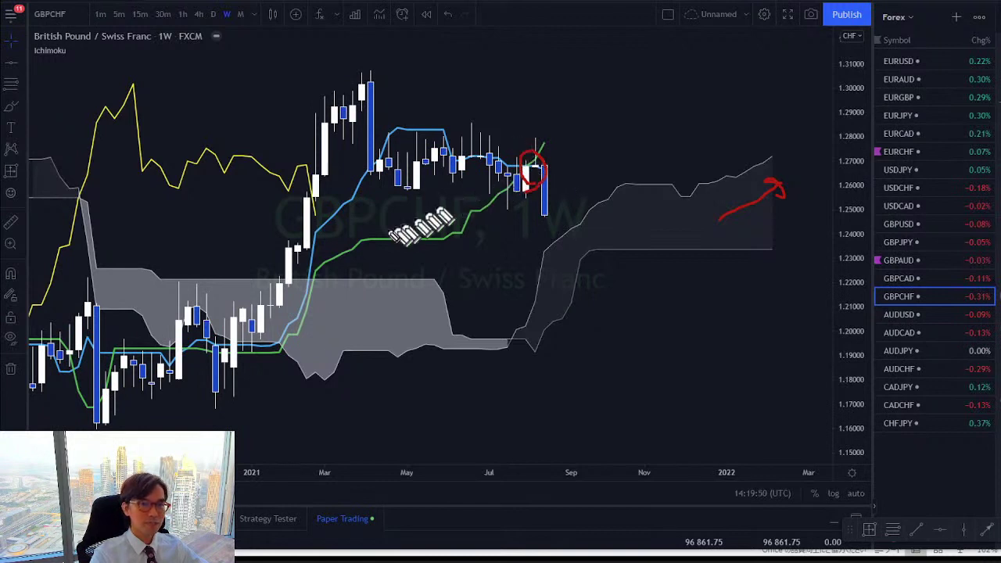
{"action": "left_click_drag", "start_coordinate": [236, 296], "coordinate": [516, 164]}
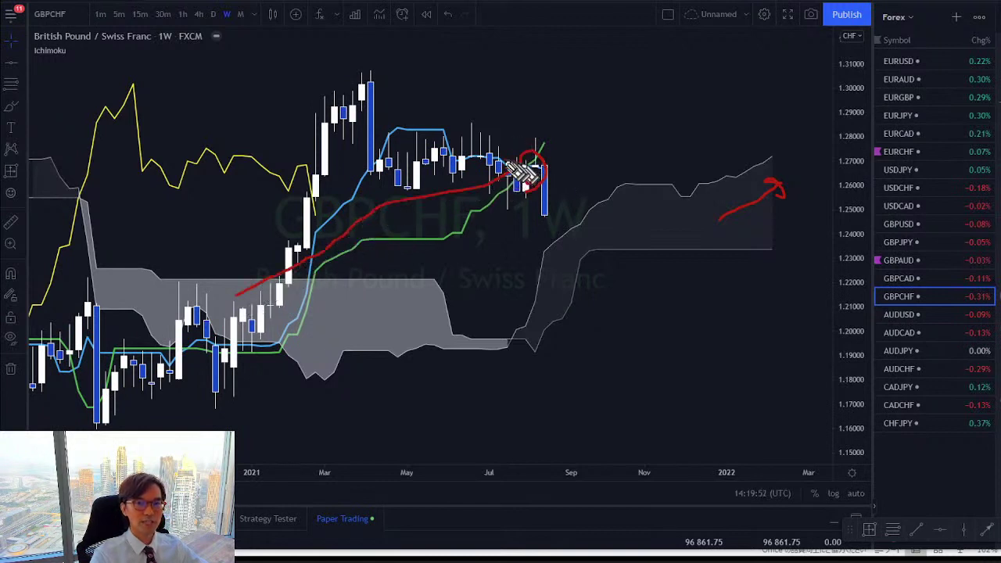
{"action": "mouse_move", "coordinate": [333, 232]}
{"action": "left_mouse_down"}
{"action": "mouse_move", "coordinate": [313, 224]}
{"action": "mouse_move", "coordinate": [336, 233]}
{"action": "left_mouse_up"}
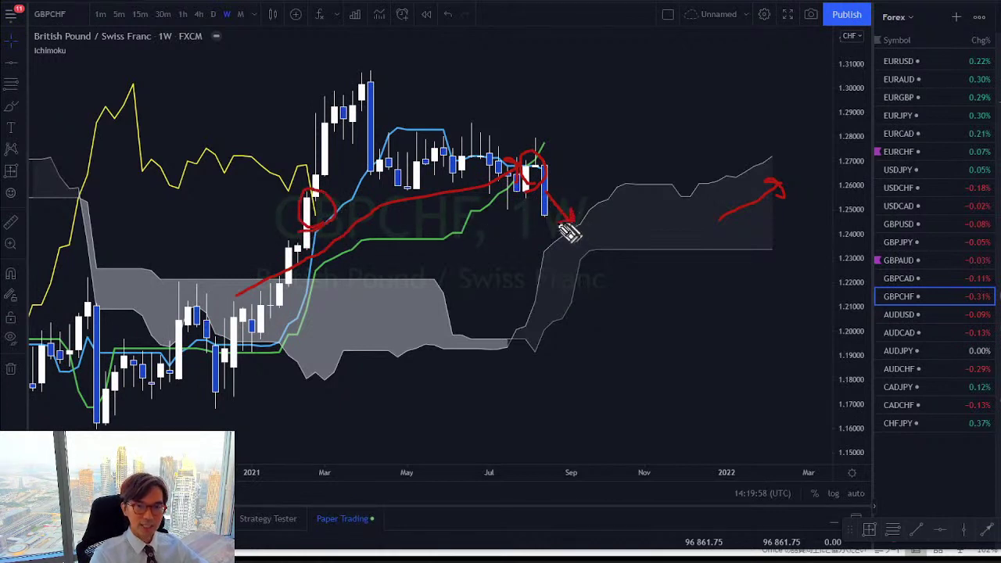
{"action": "left_click_drag", "start_coordinate": [569, 220], "coordinate": [575, 222]}
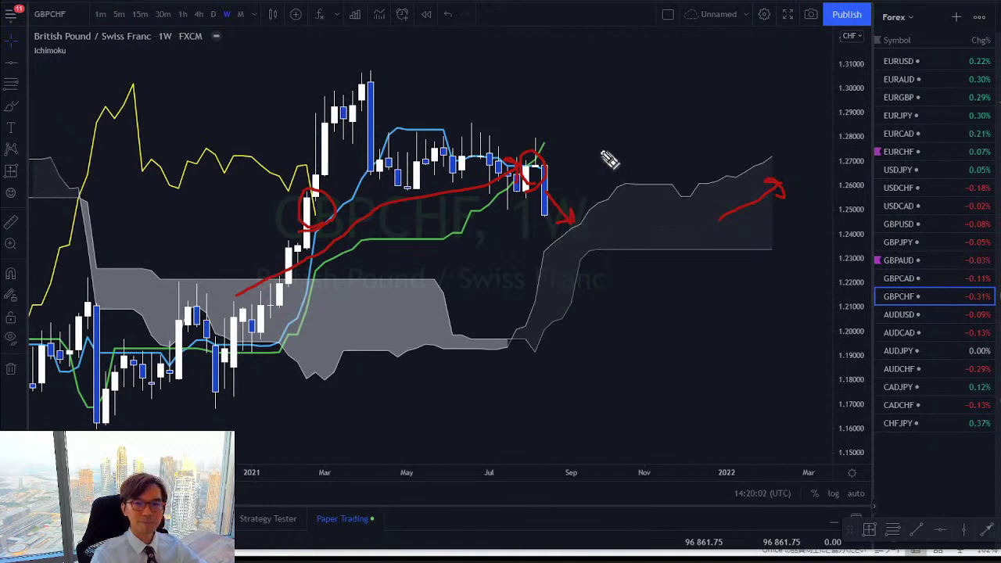
{"action": "key", "text": "e"}
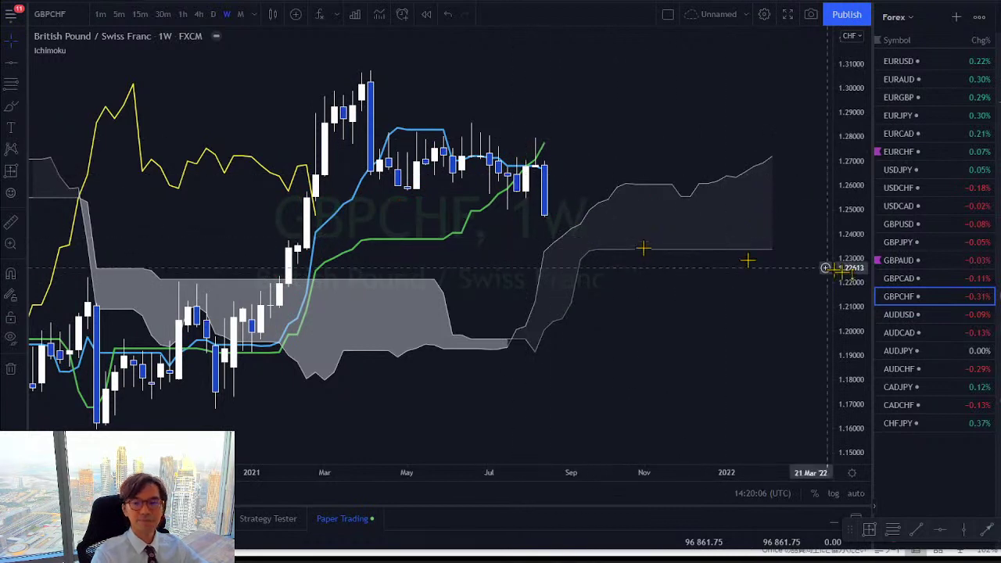
{"action": "left_click", "coordinate": [877, 297]}
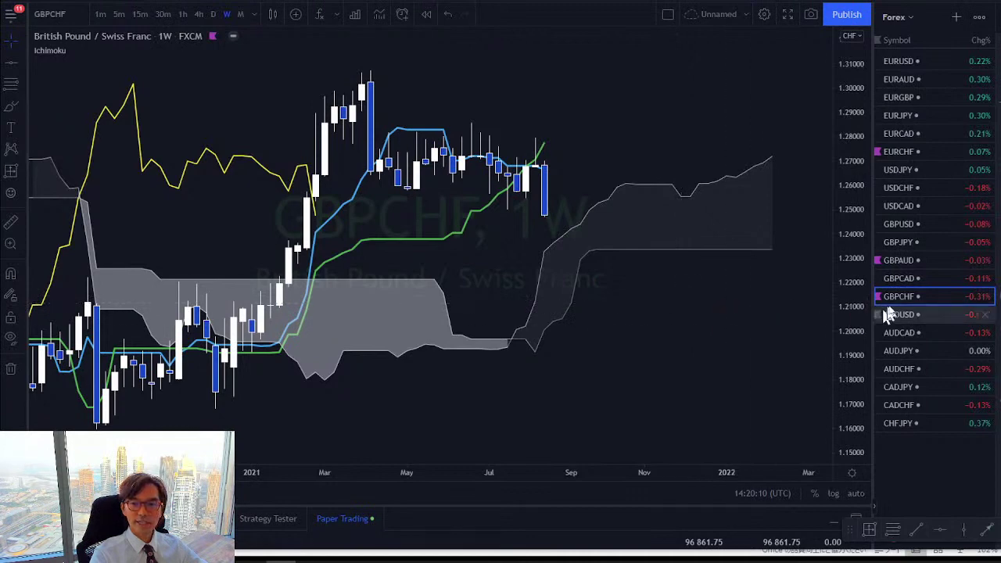
Step: Switch to AUDUSD, clear its old levels and arrow, and sketch red marks around the cloud
{"action": "left_click", "coordinate": [915, 313]}
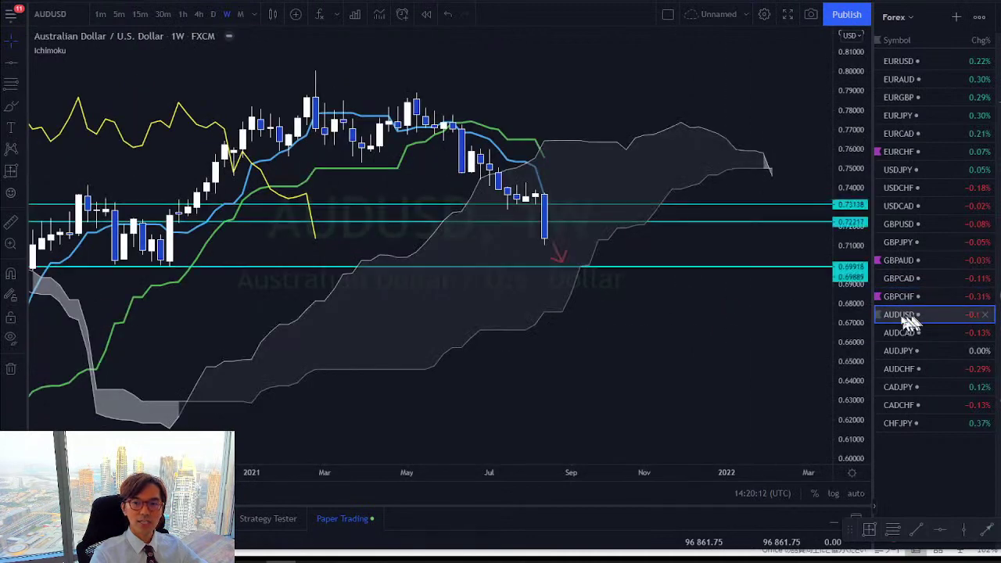
{"action": "left_click", "coordinate": [11, 368]}
{"action": "left_click_drag", "start_coordinate": [708, 257], "coordinate": [670, 261]}
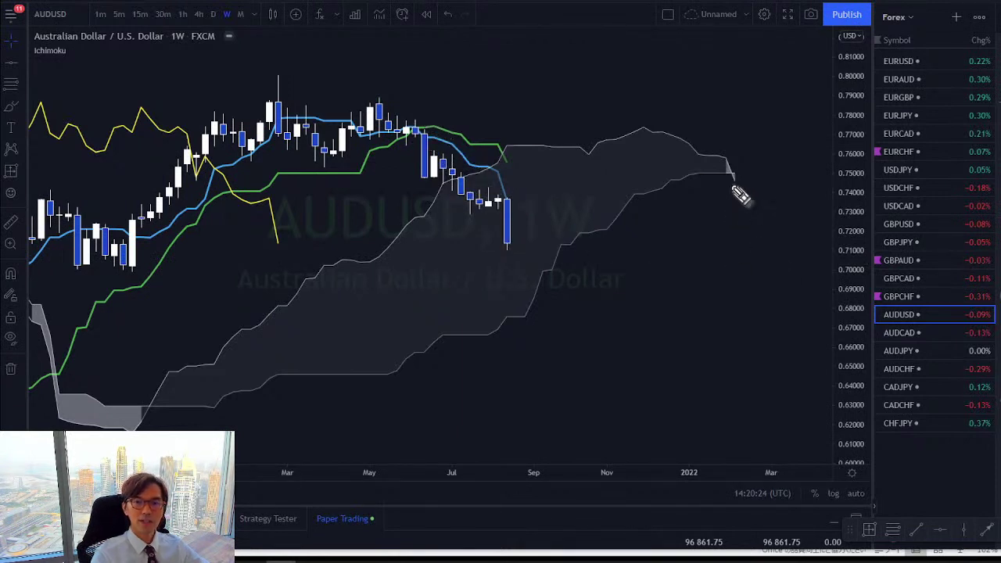
{"action": "mouse_move", "coordinate": [710, 177]}
{"action": "left_mouse_down"}
{"action": "mouse_move", "coordinate": [755, 200]}
{"action": "mouse_move", "coordinate": [733, 201]}
{"action": "left_mouse_up"}
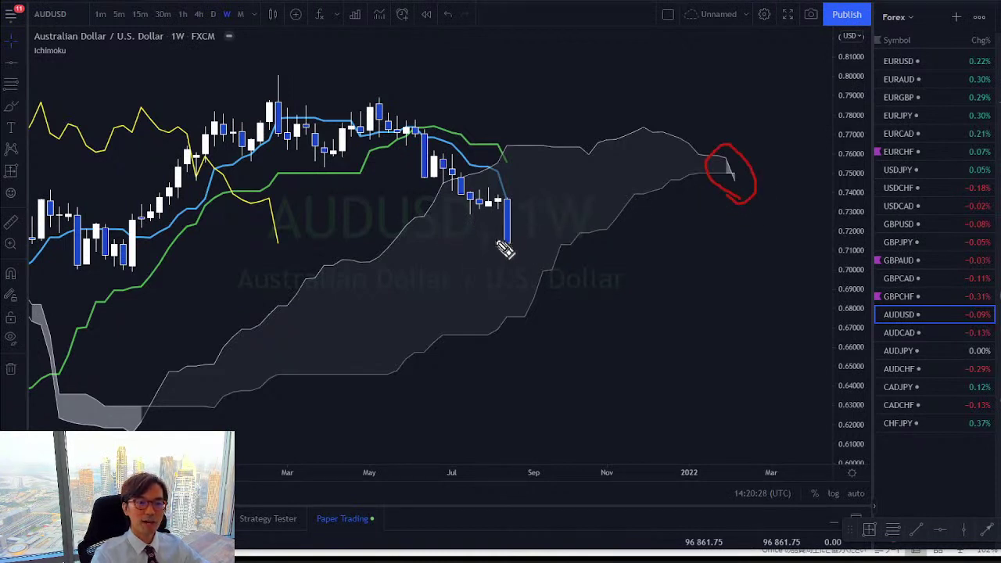
{"action": "left_click_drag", "start_coordinate": [508, 250], "coordinate": [546, 216]}
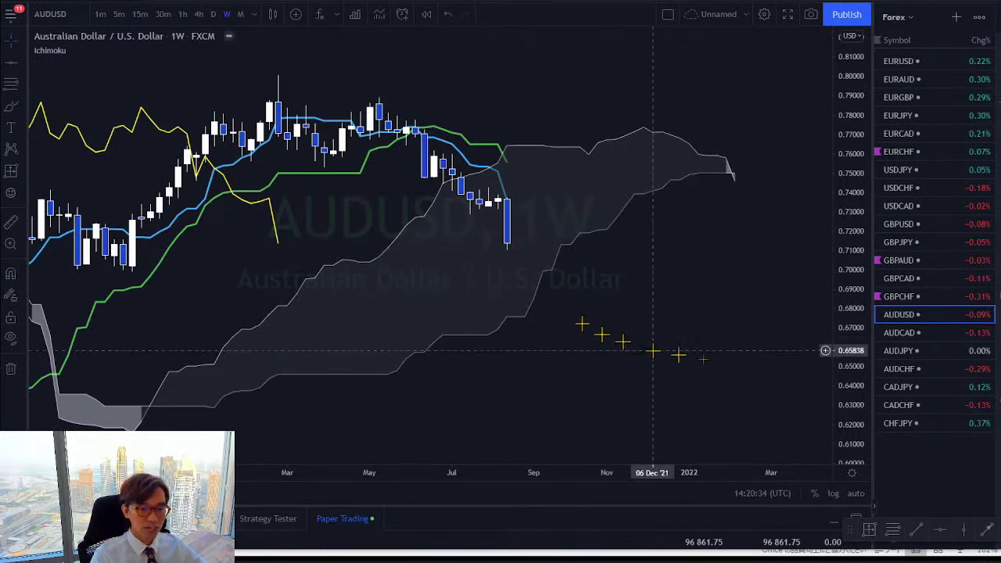
Step: Place a cyan level at 0.69892, erase the red marks, and move on to AUDCAD
{"action": "left_click", "coordinate": [943, 534]}
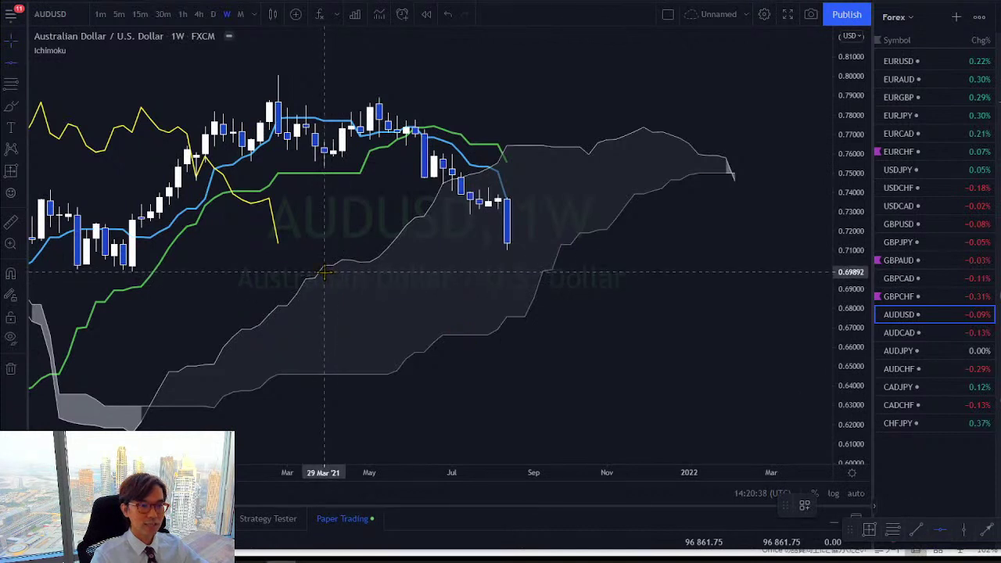
{"action": "left_click", "coordinate": [431, 272]}
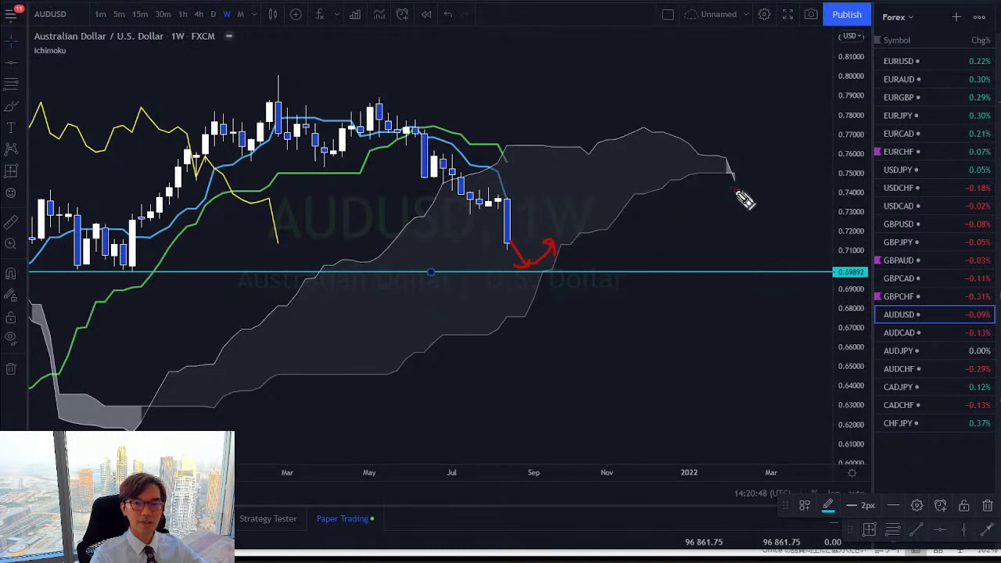
{"action": "mouse_move", "coordinate": [743, 199]}
{"action": "left_mouse_down"}
{"action": "mouse_move", "coordinate": [720, 167]}
{"action": "mouse_move", "coordinate": [741, 196]}
{"action": "left_mouse_up"}
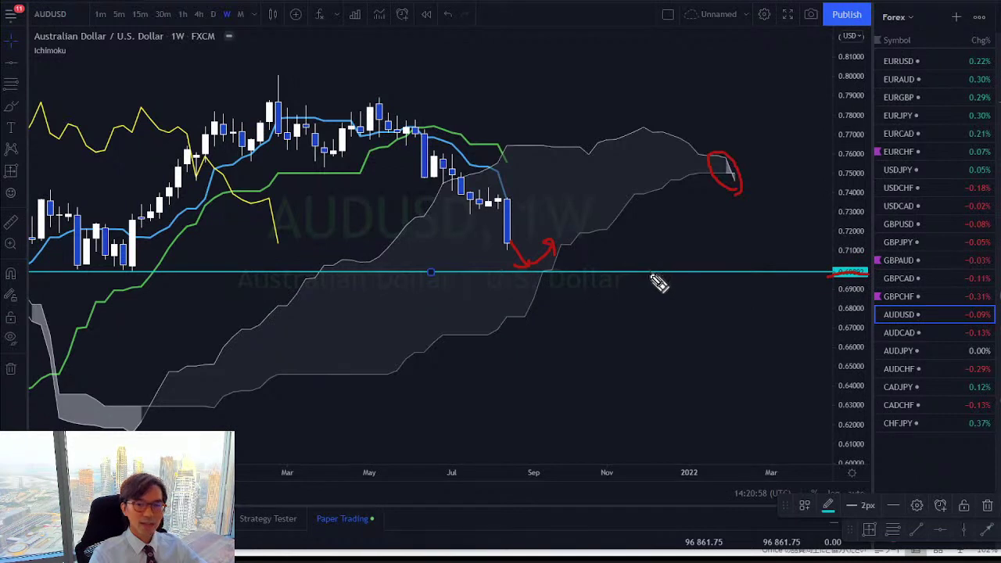
{"action": "key", "text": "e"}
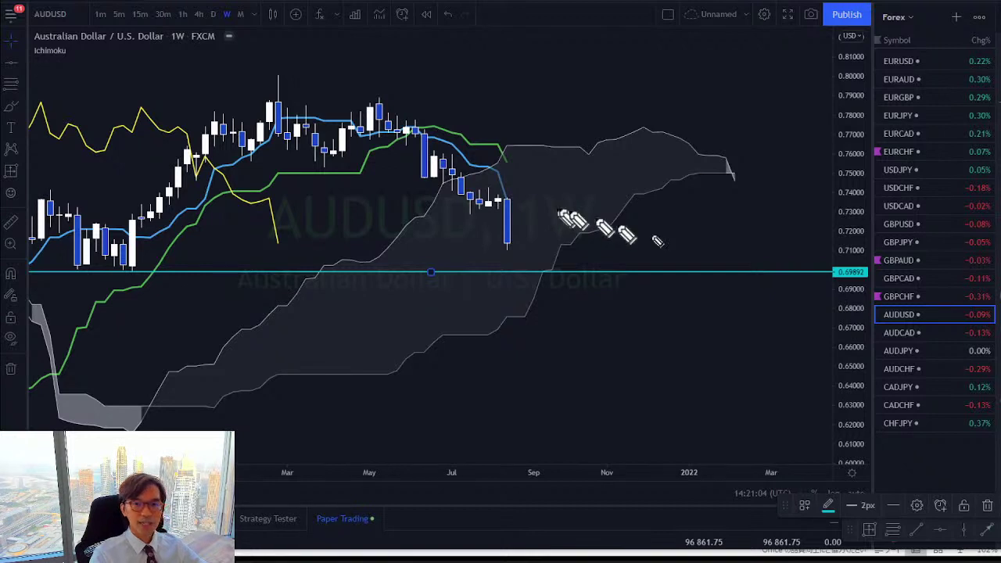
{"action": "left_click", "coordinate": [707, 249]}
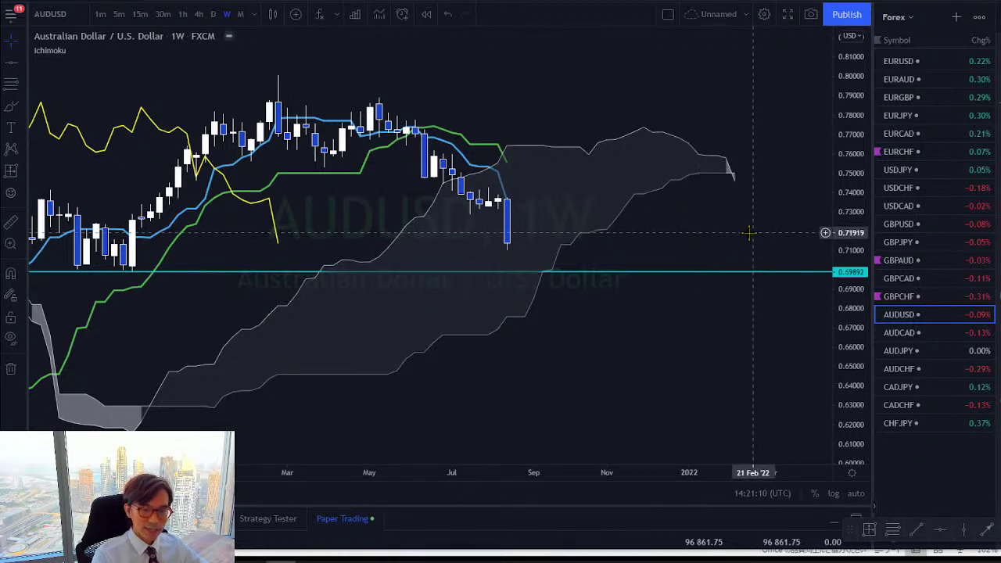
{"action": "key", "text": "Down"}
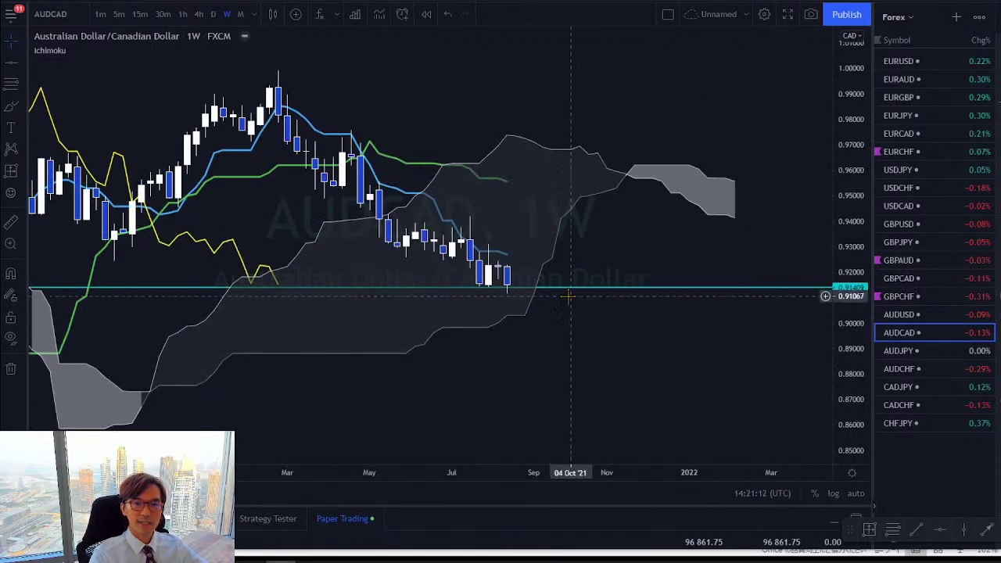
{"action": "left_click_drag", "start_coordinate": [570, 297], "coordinate": [583, 221]}
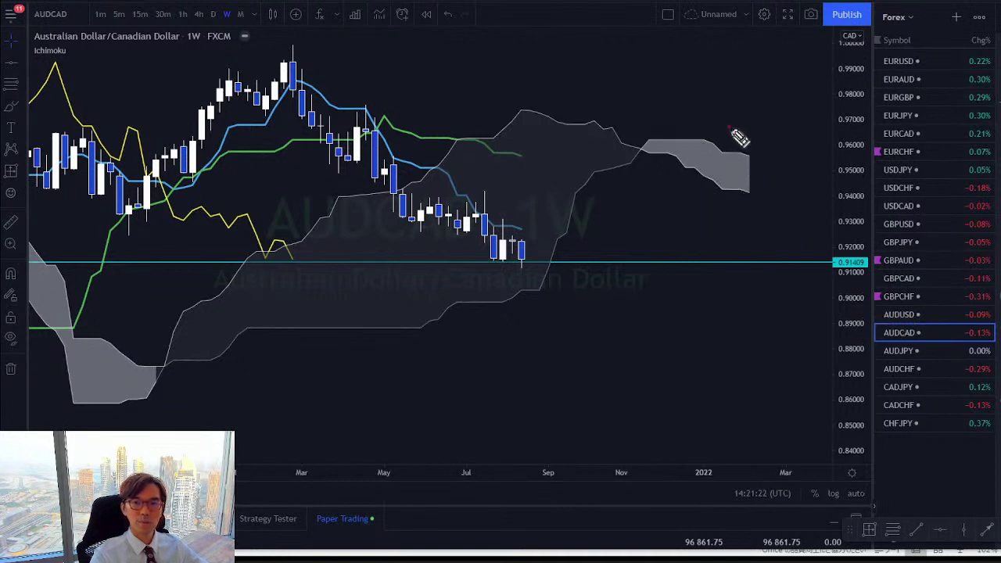
{"action": "left_click_drag", "start_coordinate": [768, 147], "coordinate": [766, 146]}
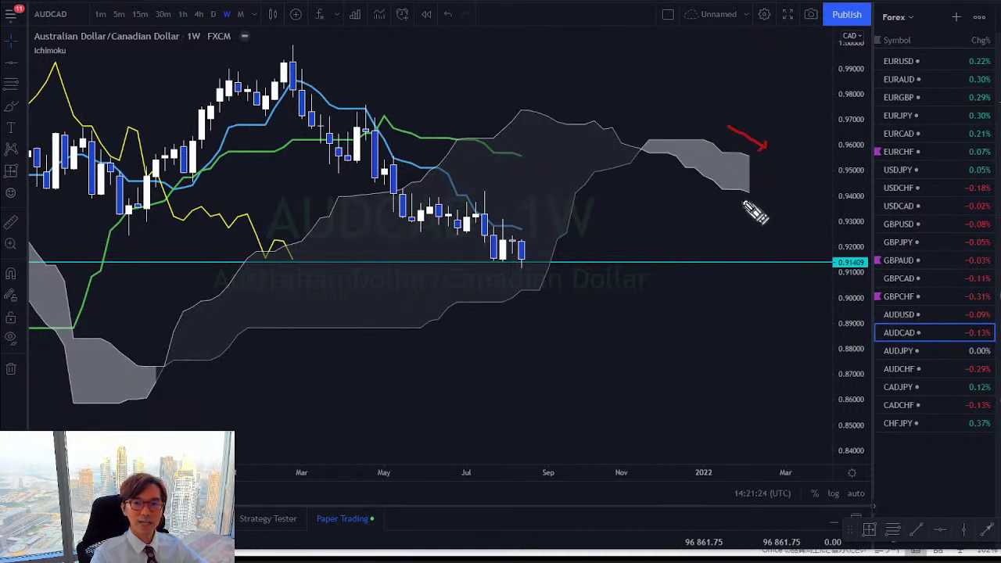
{"action": "left_click_drag", "start_coordinate": [754, 227], "coordinate": [764, 237]}
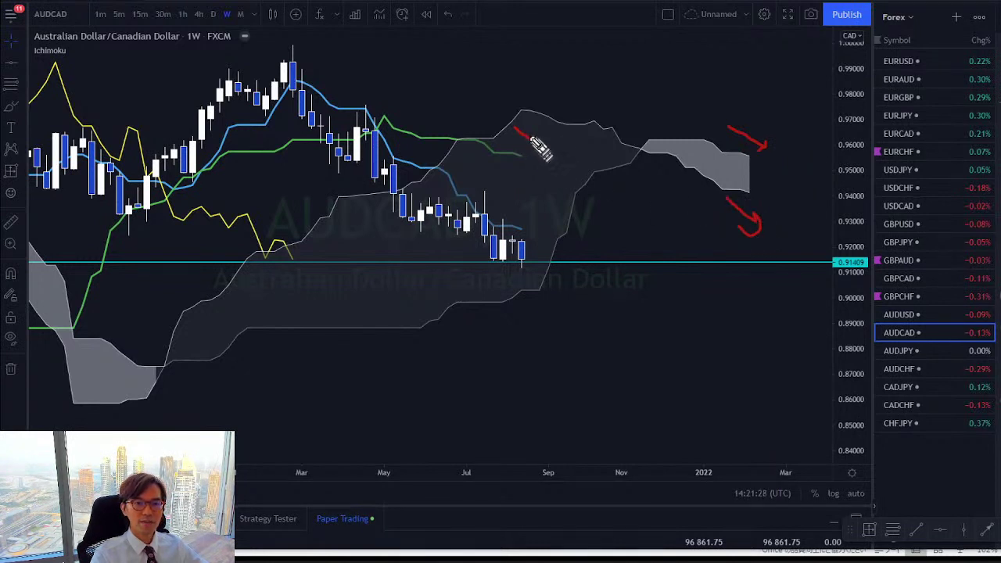
{"action": "left_click_drag", "start_coordinate": [531, 138], "coordinate": [527, 141]}
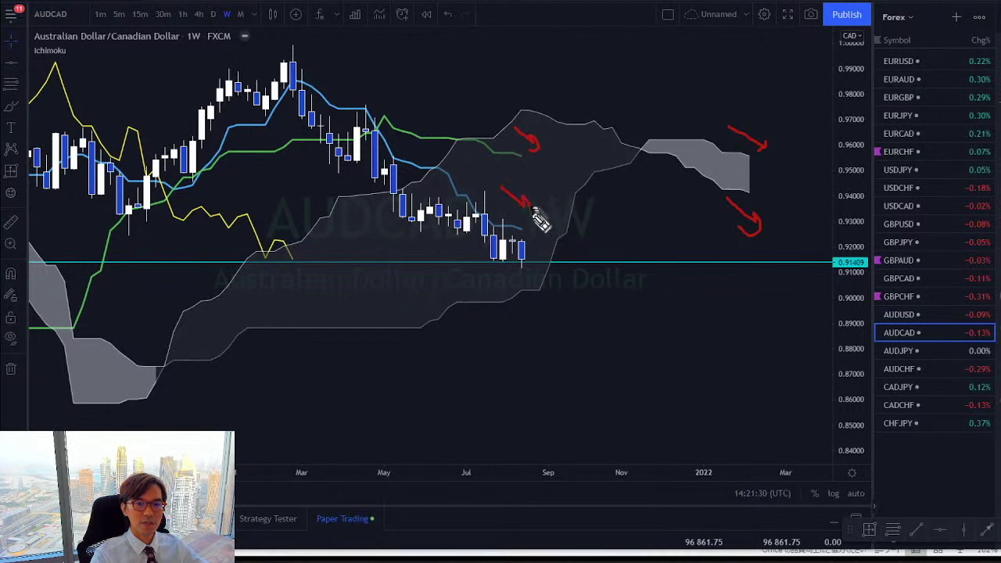
{"action": "left_click_drag", "start_coordinate": [532, 207], "coordinate": [531, 211]}
{"action": "left_click_drag", "start_coordinate": [521, 280], "coordinate": [522, 265]}
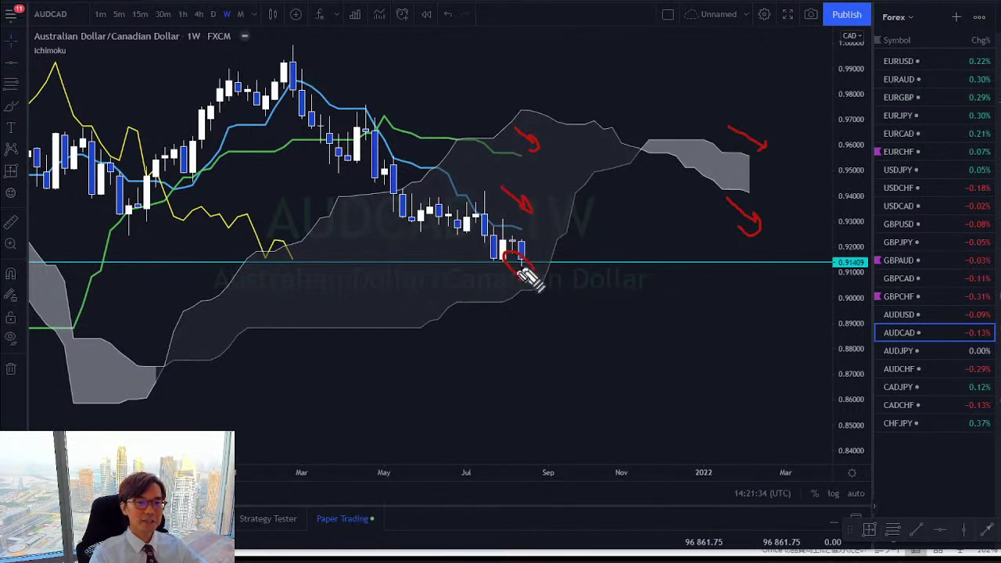
{"action": "mouse_move", "coordinate": [296, 279]}
{"action": "left_mouse_down"}
{"action": "mouse_move", "coordinate": [264, 234]}
{"action": "mouse_move", "coordinate": [309, 283]}
{"action": "left_mouse_up"}
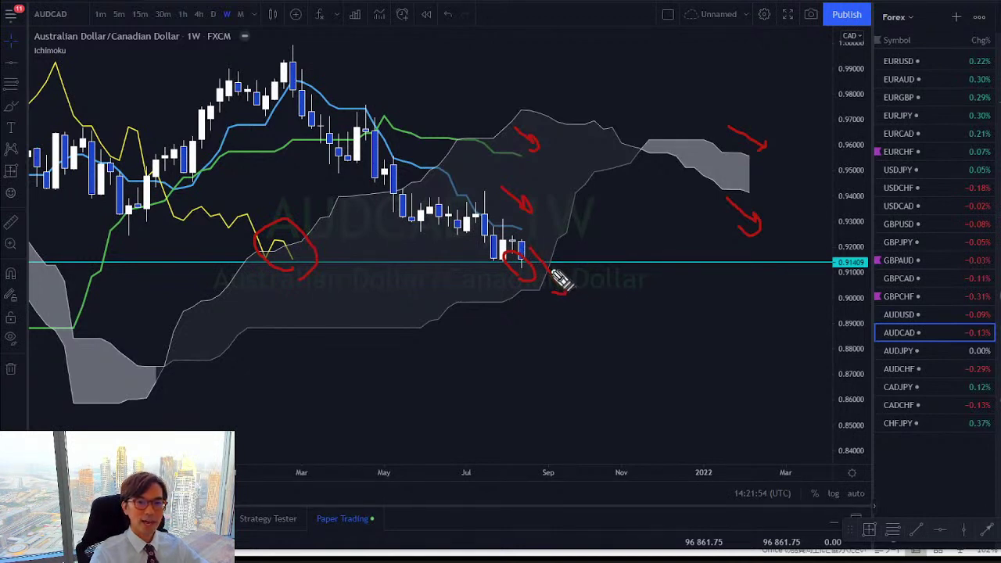
{"action": "left_click_drag", "start_coordinate": [572, 280], "coordinate": [601, 312]}
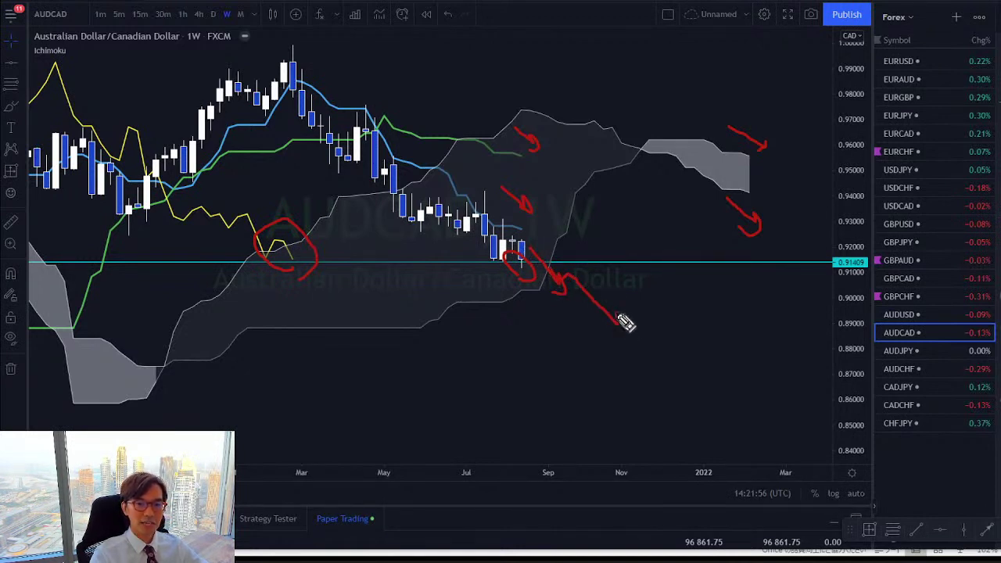
{"action": "key", "text": "e"}
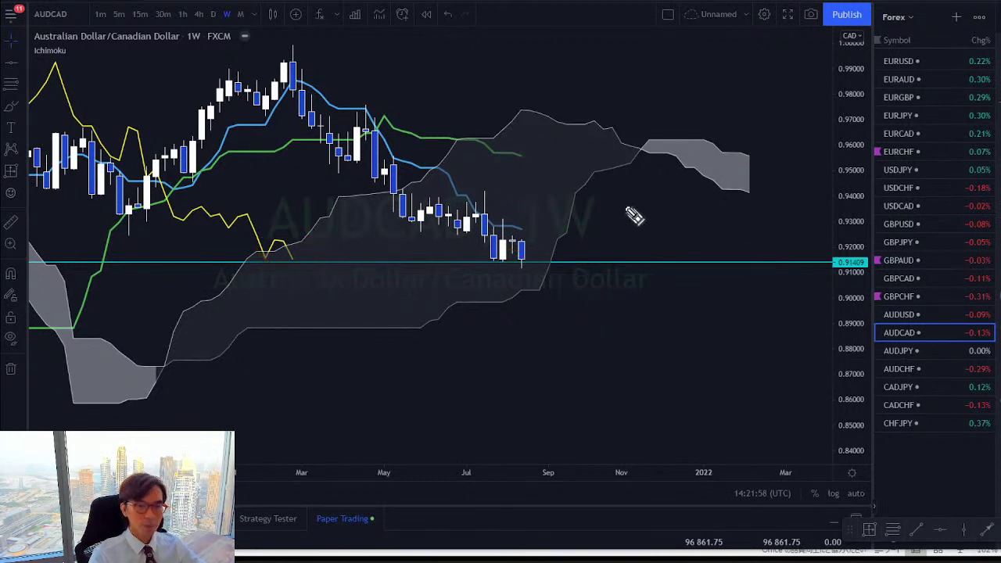
Step: Flag AUDCAD in the watchlist and add a cyan level at 0.91409 on its chart
{"action": "left_click", "coordinate": [876, 333]}
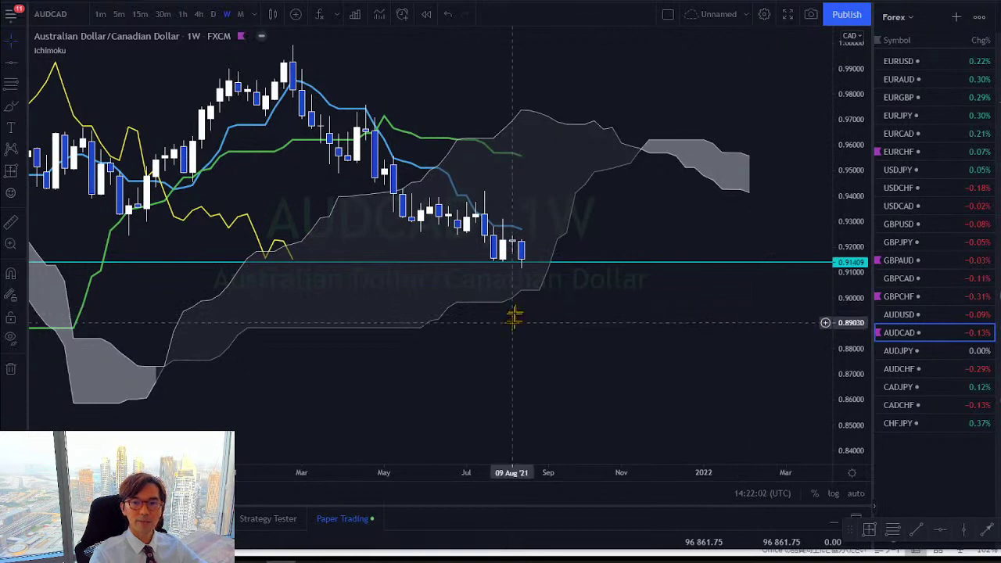
{"action": "left_click", "coordinate": [897, 314]}
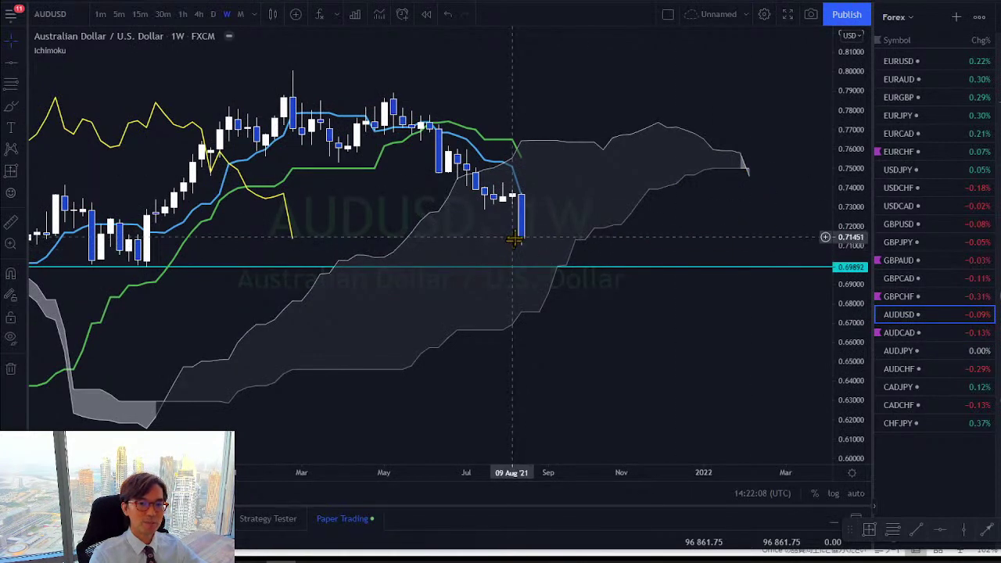
{"action": "left_click", "coordinate": [895, 333]}
{"action": "key", "text": "alt+h"}
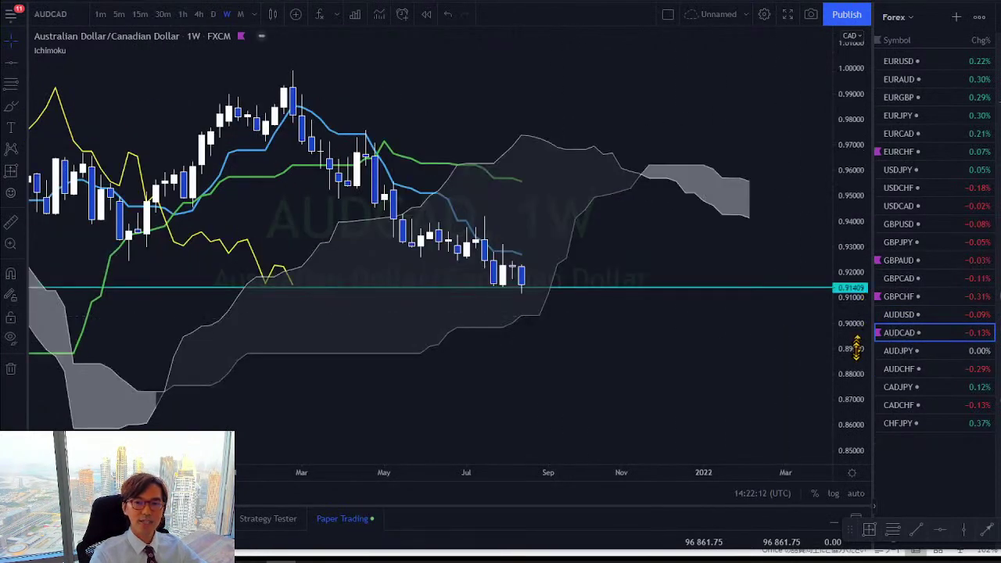
Step: Draw a red line over earlier highs, add a second cyan level at 0.92315, and open AUDJPY
{"action": "left_click_drag", "start_coordinate": [590, 340], "coordinate": [576, 335]}
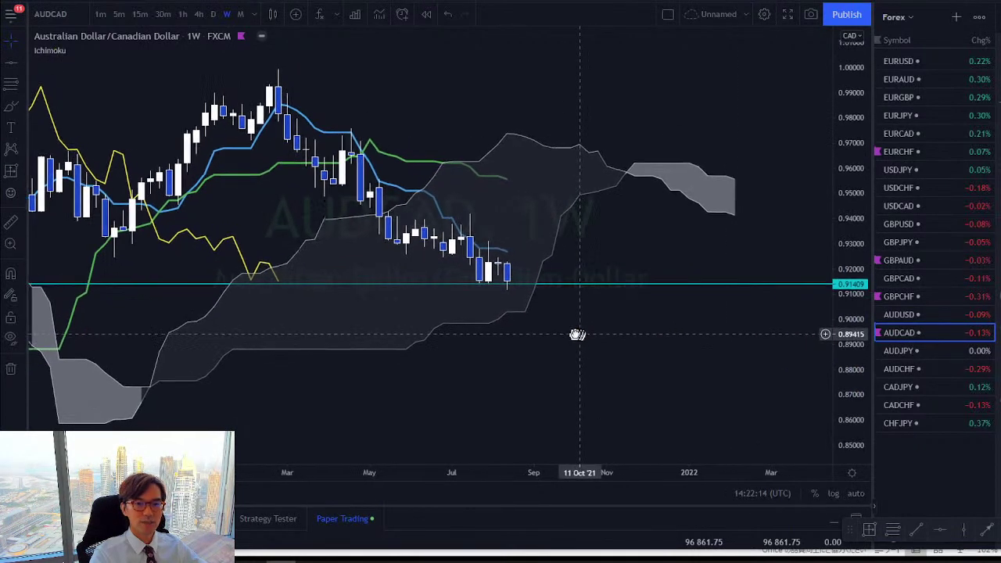
{"action": "left_click_drag", "start_coordinate": [458, 162], "coordinate": [515, 159]}
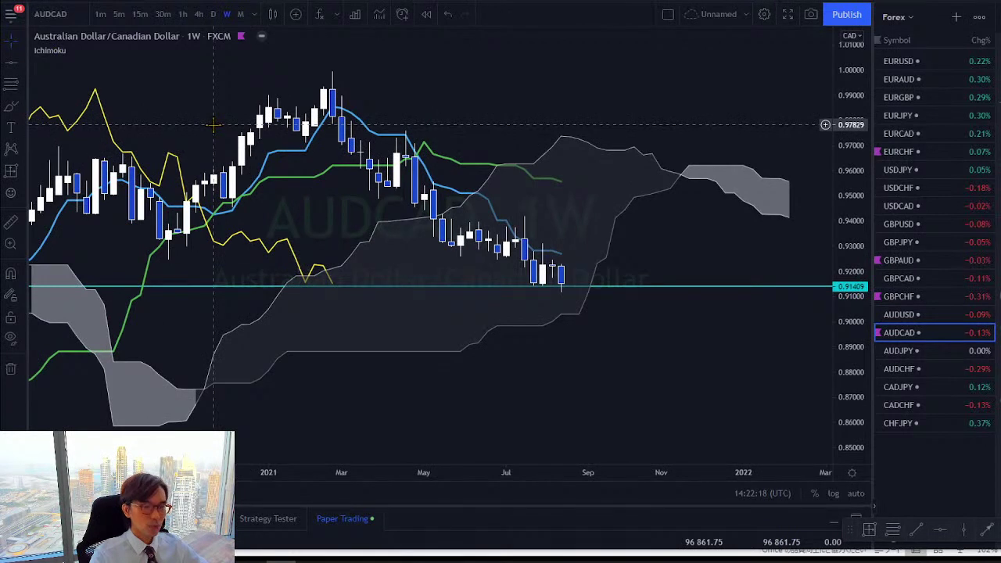
{"action": "mouse_move", "coordinate": [195, 134]}
{"action": "left_mouse_down"}
{"action": "mouse_move", "coordinate": [263, 75]}
{"action": "mouse_move", "coordinate": [444, 154]}
{"action": "left_mouse_up"}
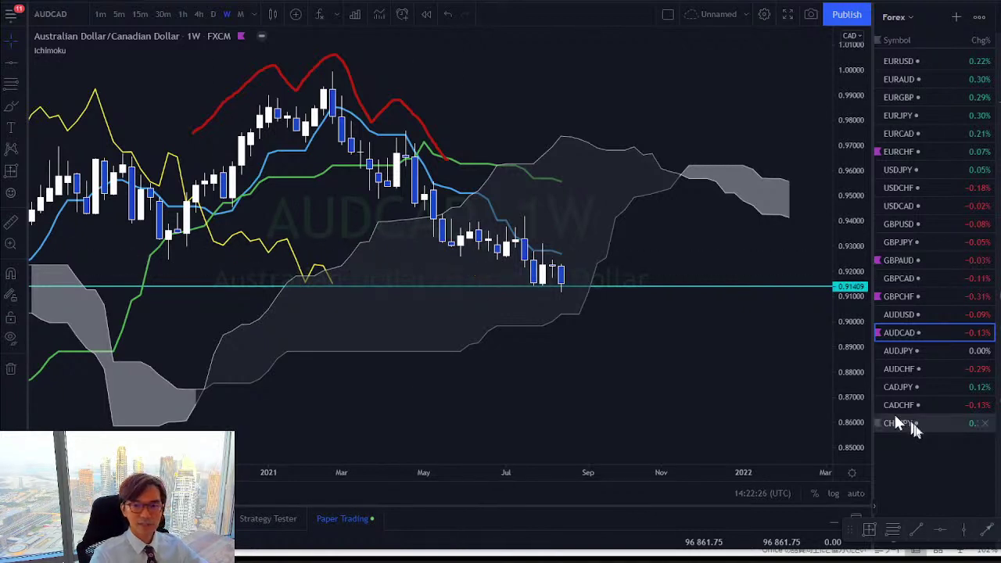
{"action": "left_click", "coordinate": [941, 529]}
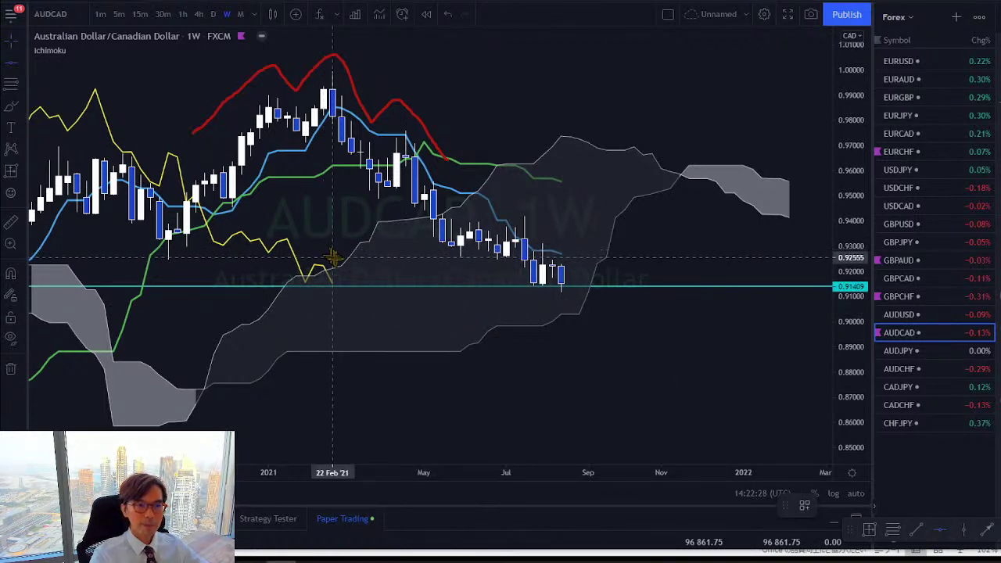
{"action": "left_click", "coordinate": [542, 263]}
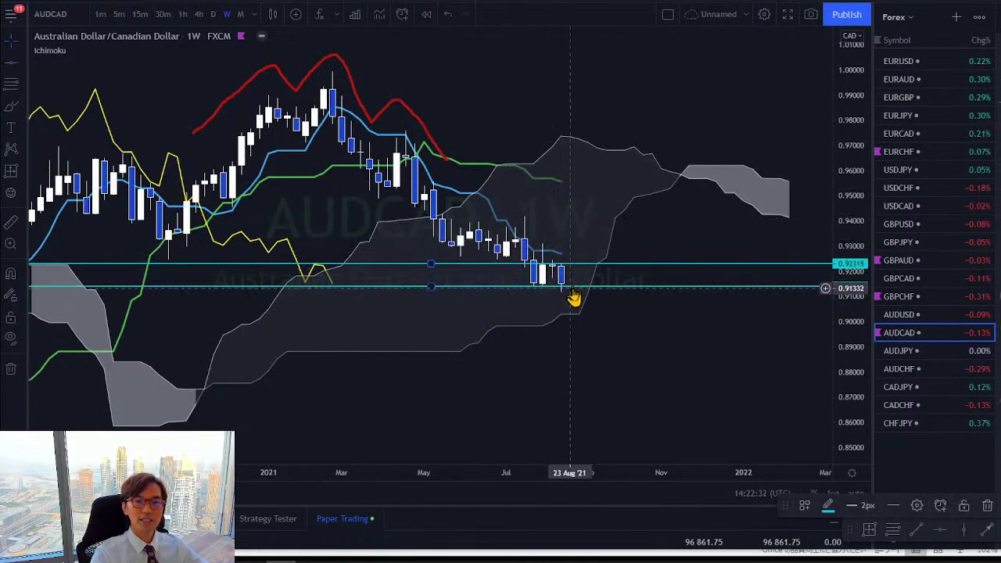
{"action": "left_click", "coordinate": [609, 329]}
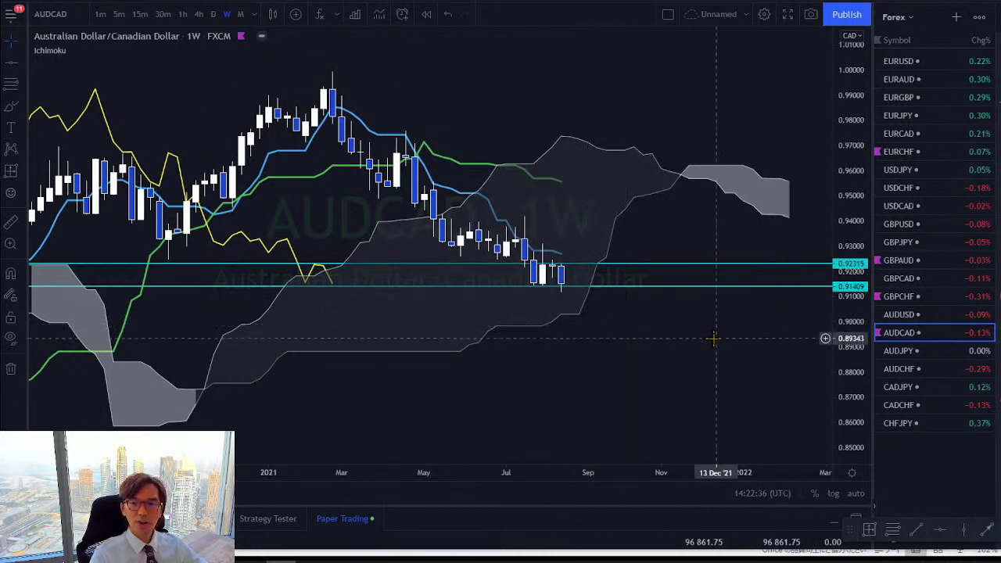
{"action": "left_click", "coordinate": [889, 351]}
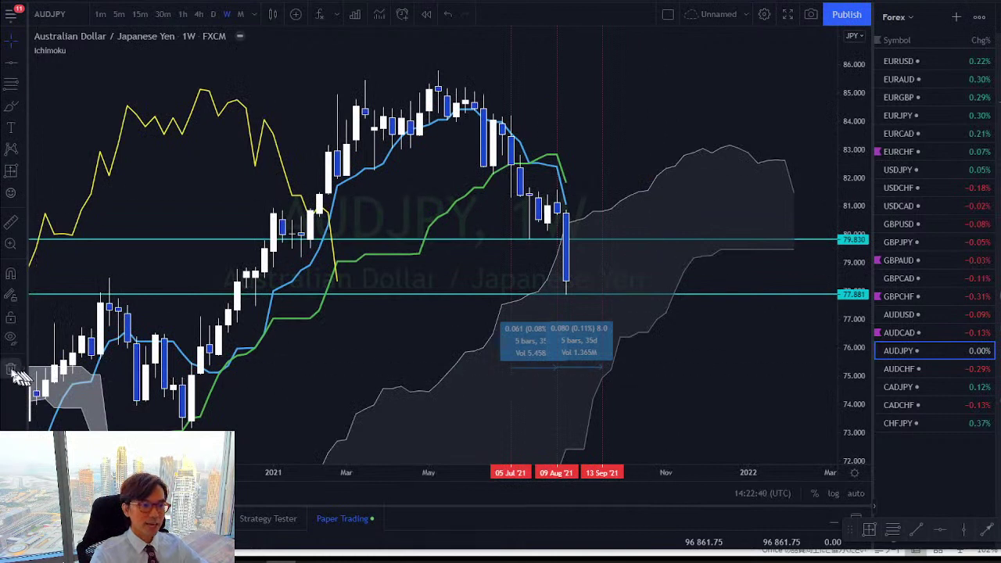
Step: Delete AUDJPY's old levels and measurement, zoom to recent weeks, sketch a red stroke, then load AUDCHF
{"action": "left_click", "coordinate": [8, 367]}
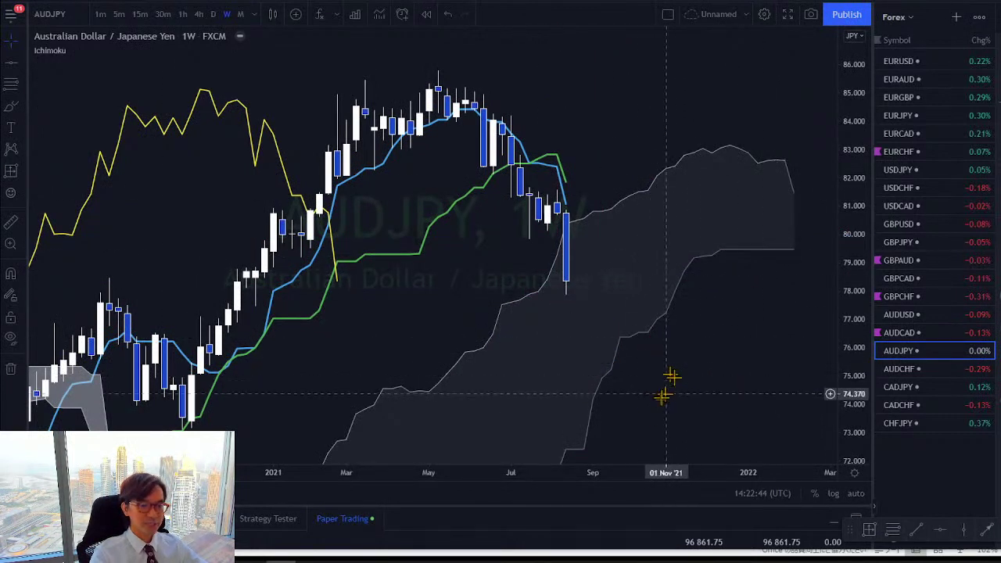
{"action": "left_click_drag", "start_coordinate": [640, 478], "coordinate": [681, 402]}
{"action": "left_click_drag", "start_coordinate": [849, 223], "coordinate": [580, 173]}
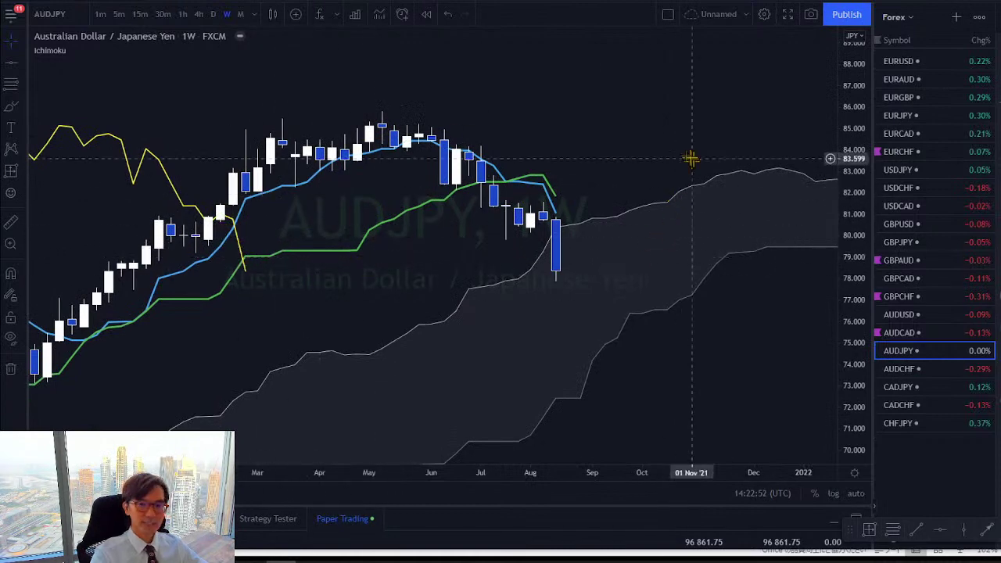
{"action": "left_click_drag", "start_coordinate": [693, 159], "coordinate": [563, 144]}
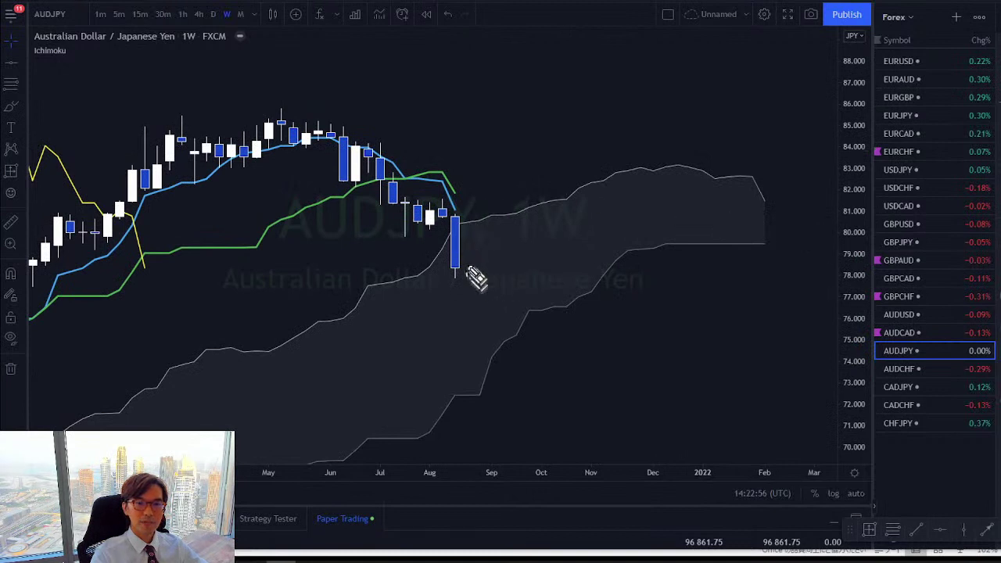
{"action": "left_click_drag", "start_coordinate": [466, 265], "coordinate": [491, 233]}
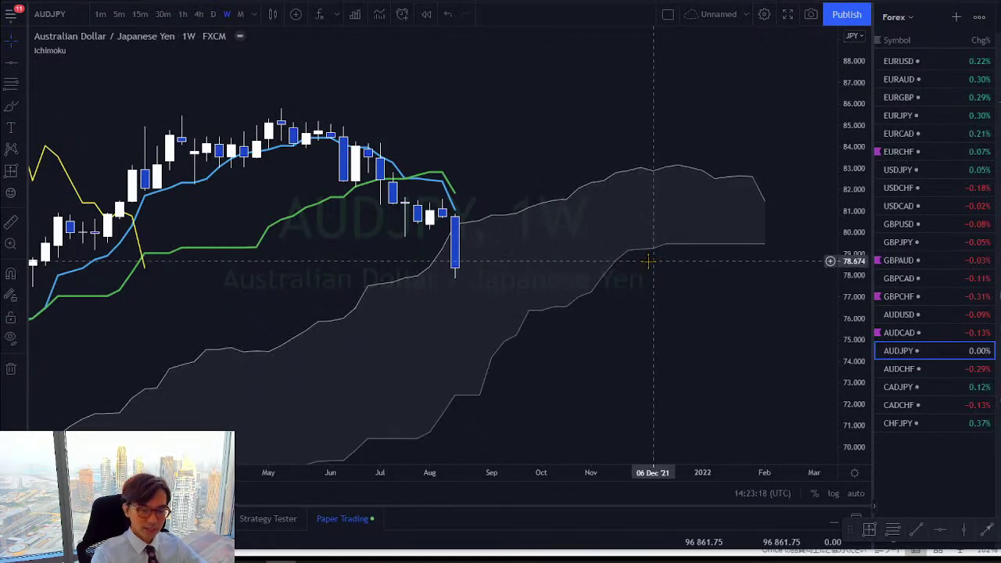
{"action": "key", "text": "Down"}
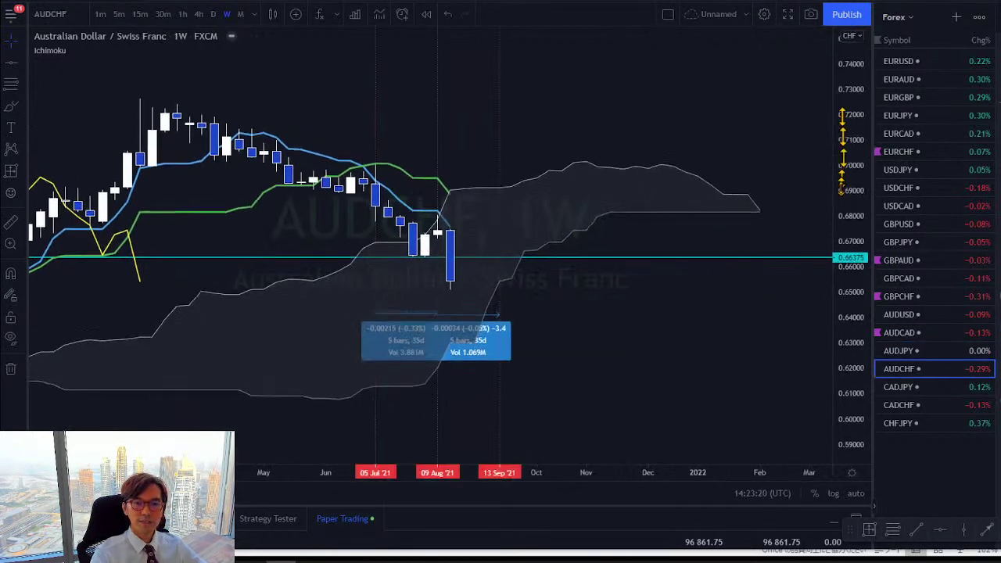
Step: Remove all existing drawings from AUDCHF and add a cyan level at 0.66457
{"action": "left_click", "coordinate": [11, 369]}
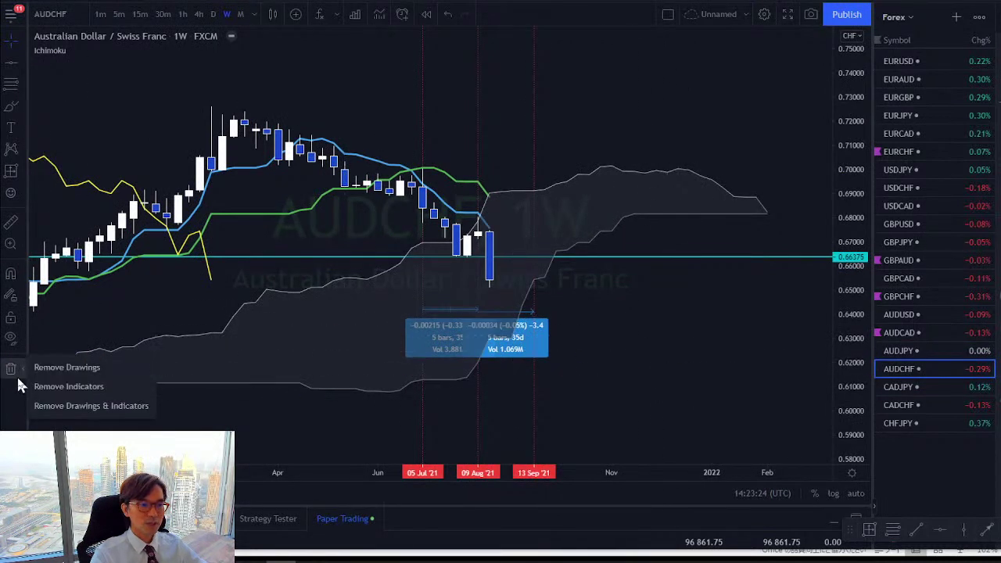
{"action": "left_click", "coordinate": [55, 366]}
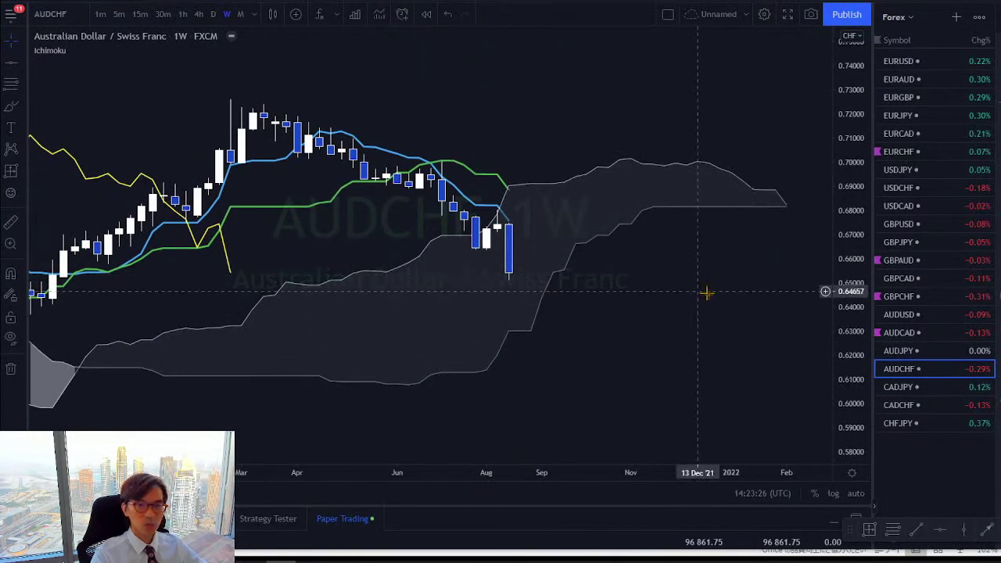
{"action": "key", "text": "alt+h"}
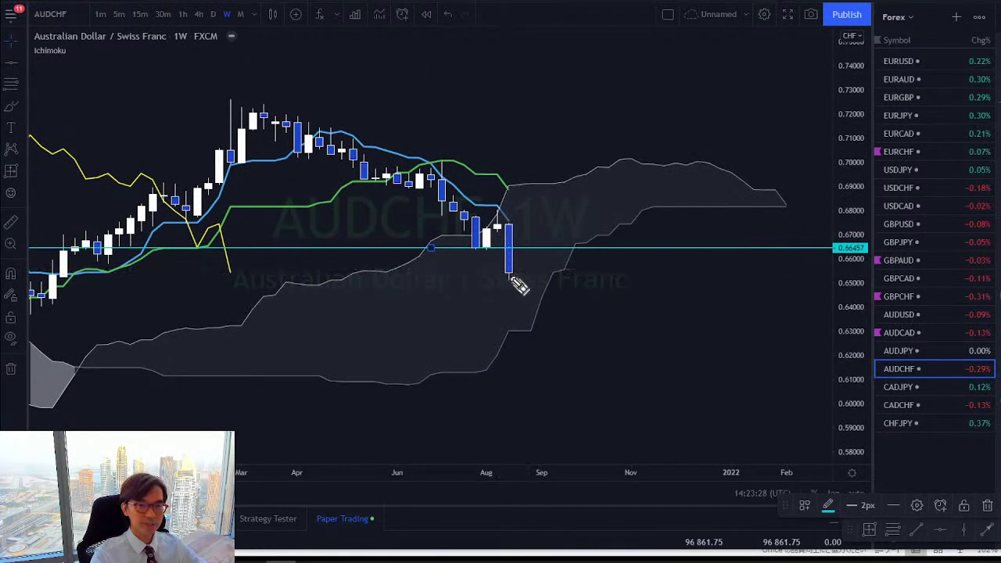
Step: Sketch red arrows from the last candle's low, circle the cloud end, June crossover and yellow dip, then delete everything
{"action": "left_click_drag", "start_coordinate": [509, 277], "coordinate": [550, 218]}
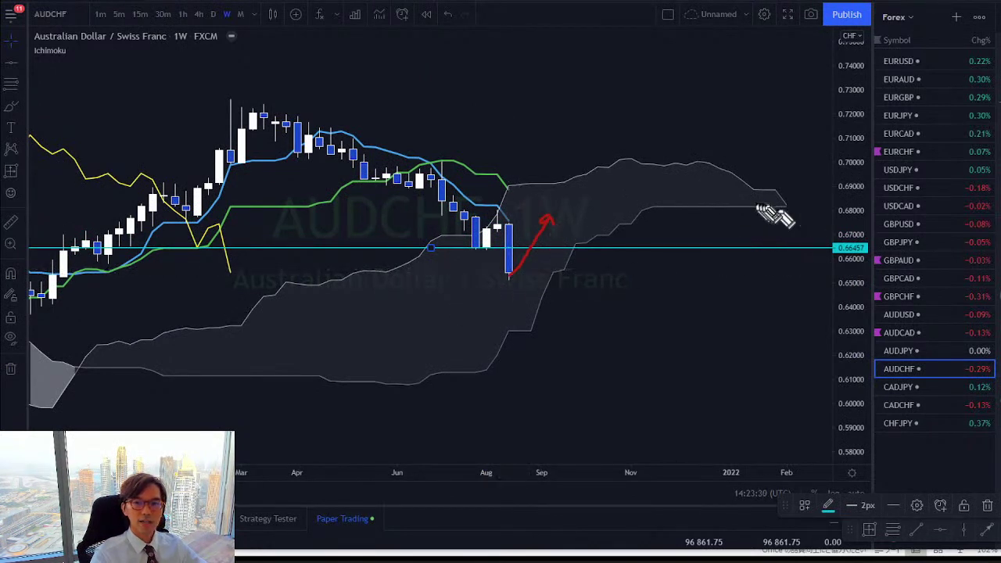
{"action": "mouse_move", "coordinate": [787, 225]}
{"action": "left_mouse_down"}
{"action": "mouse_move", "coordinate": [755, 177]}
{"action": "mouse_move", "coordinate": [785, 219]}
{"action": "mouse_move", "coordinate": [774, 230]}
{"action": "left_mouse_up"}
{"action": "mouse_move", "coordinate": [416, 163]}
{"action": "left_mouse_down"}
{"action": "mouse_move", "coordinate": [442, 145]}
{"action": "mouse_move", "coordinate": [416, 157]}
{"action": "left_mouse_up"}
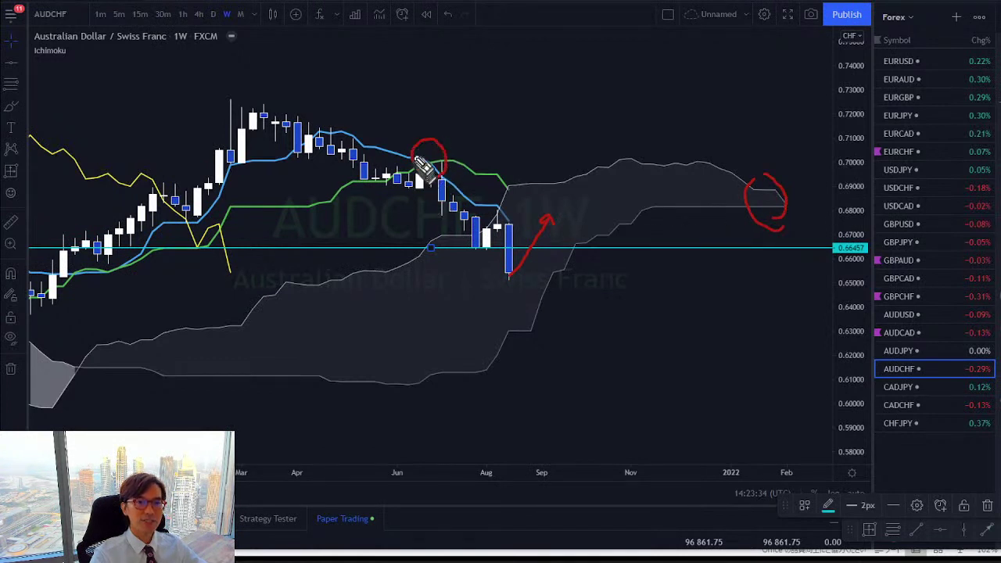
{"action": "mouse_move", "coordinate": [211, 241]}
{"action": "left_mouse_down"}
{"action": "mouse_move", "coordinate": [191, 227]}
{"action": "mouse_move", "coordinate": [202, 249]}
{"action": "left_mouse_up"}
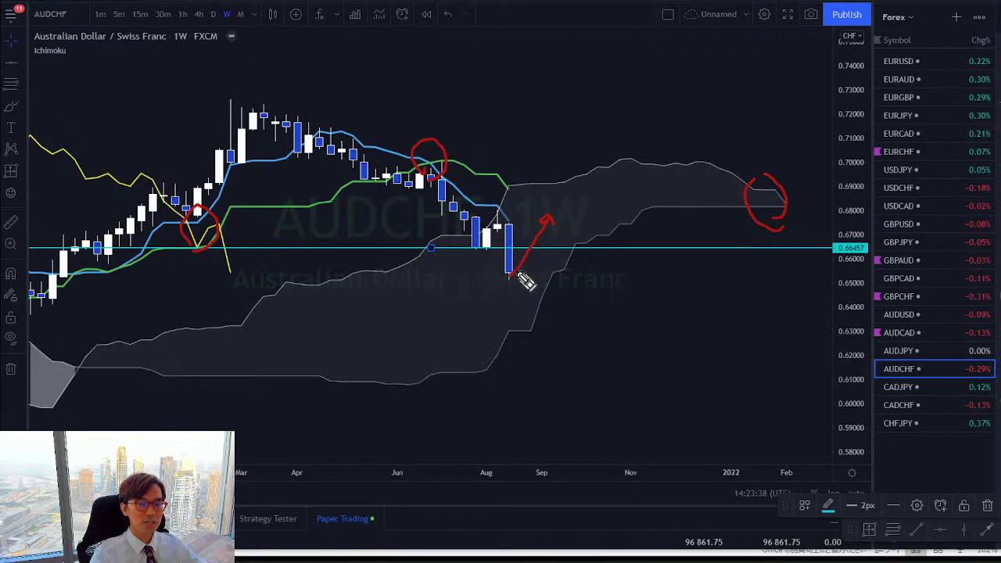
{"action": "left_click_drag", "start_coordinate": [514, 277], "coordinate": [546, 273]}
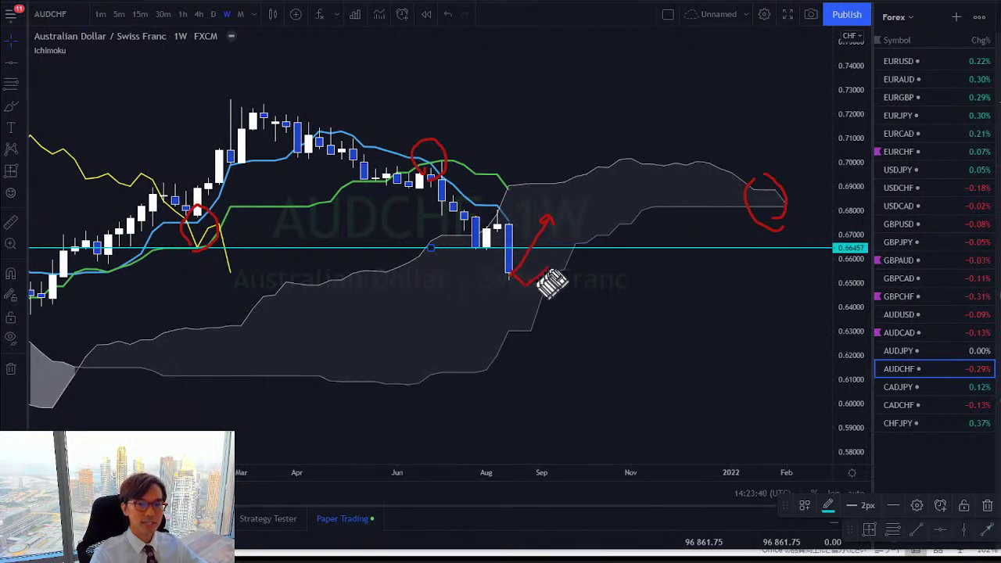
{"action": "left_click_drag", "start_coordinate": [587, 320], "coordinate": [572, 337]}
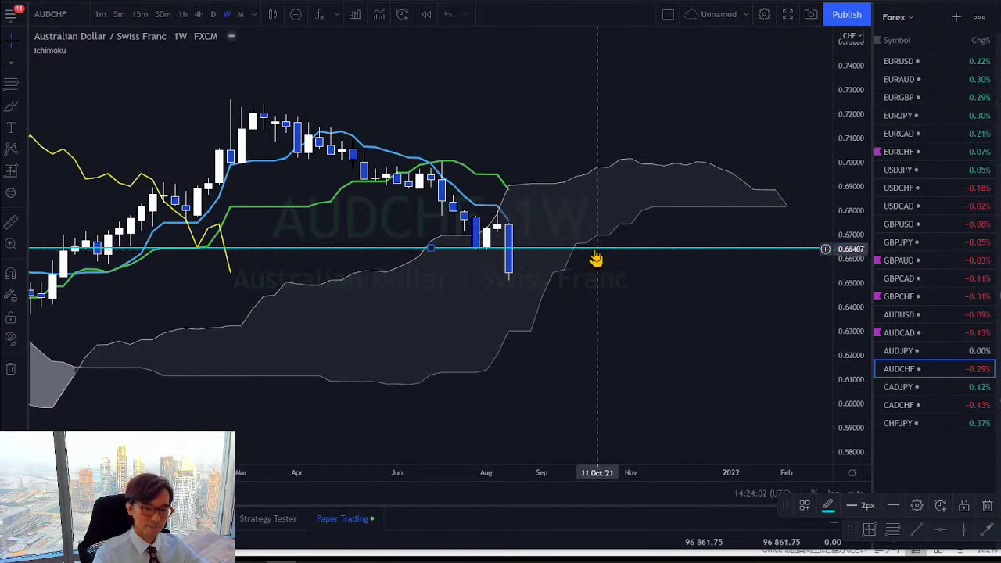
{"action": "key", "text": "Delete"}
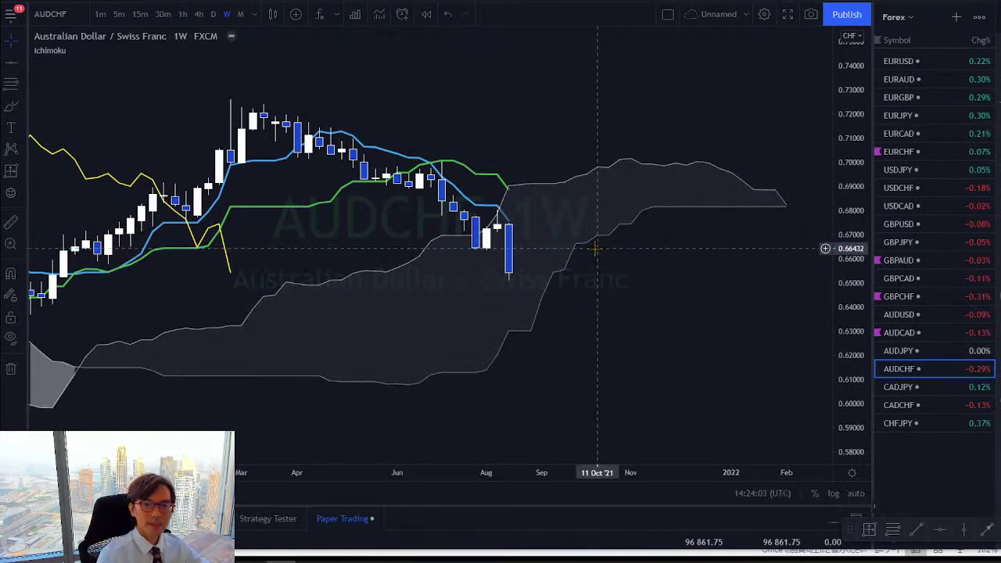
Step: Open CADJPY, rescale it, and sketch red strokes over the cloud, green line and recent candles
{"action": "left_click", "coordinate": [909, 388]}
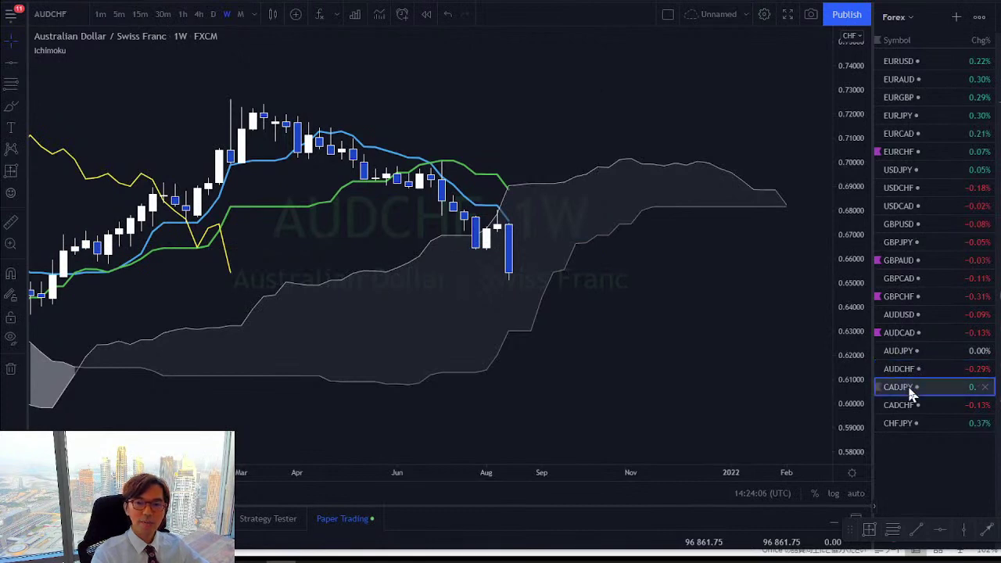
{"action": "left_click_drag", "start_coordinate": [863, 114], "coordinate": [858, 161]}
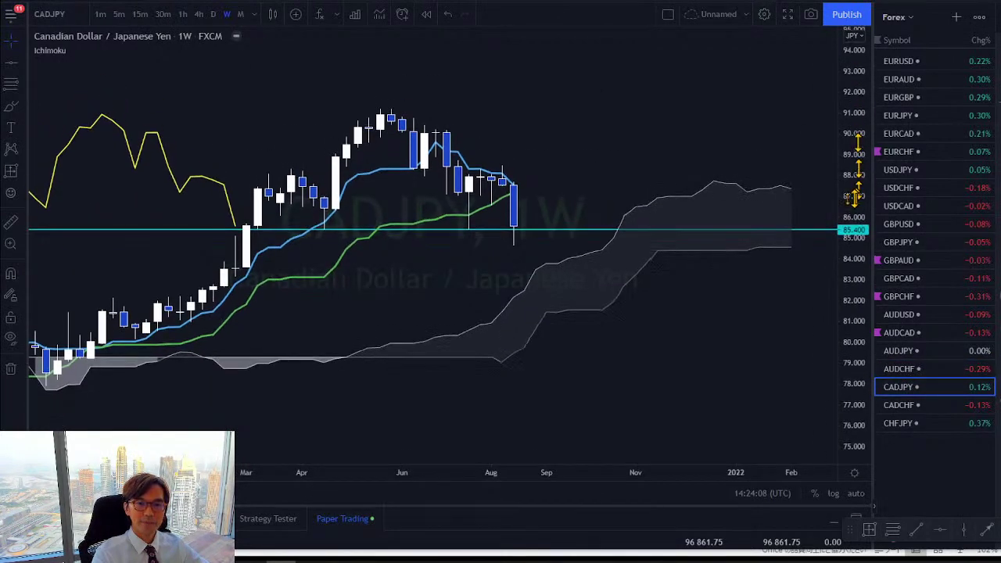
{"action": "left_click_drag", "start_coordinate": [603, 165], "coordinate": [584, 190]}
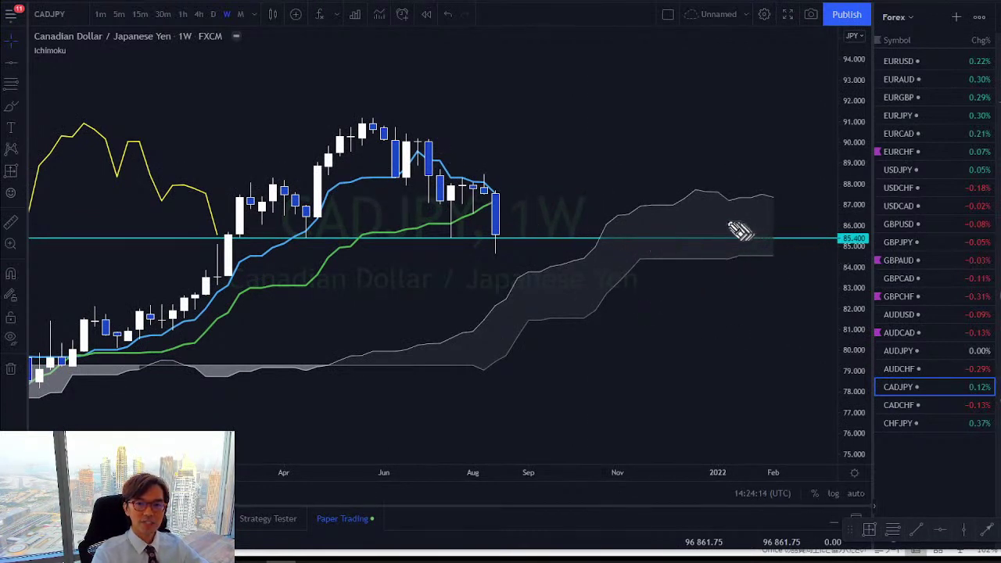
{"action": "mouse_move", "coordinate": [726, 222]}
{"action": "left_mouse_down"}
{"action": "mouse_move", "coordinate": [810, 216]}
{"action": "mouse_move", "coordinate": [766, 225]}
{"action": "left_mouse_up"}
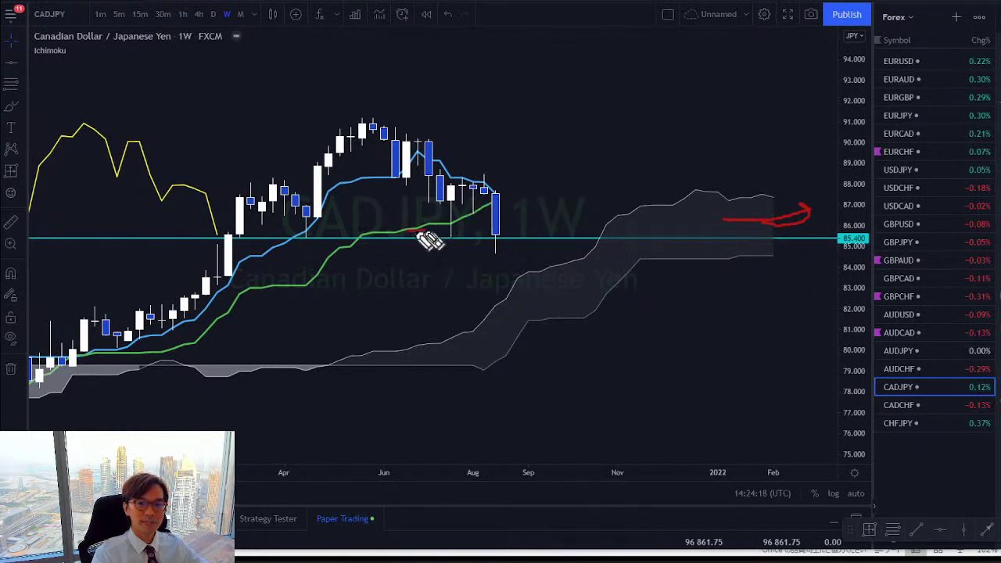
{"action": "left_click_drag", "start_coordinate": [408, 232], "coordinate": [462, 214]}
{"action": "mouse_move", "coordinate": [444, 140]}
{"action": "left_mouse_down"}
{"action": "mouse_move", "coordinate": [464, 160]}
{"action": "mouse_move", "coordinate": [459, 172]}
{"action": "left_mouse_up"}
{"action": "mouse_move", "coordinate": [500, 212]}
{"action": "left_mouse_down"}
{"action": "mouse_move", "coordinate": [480, 196]}
{"action": "mouse_move", "coordinate": [507, 222]}
{"action": "left_mouse_up"}
Step: Draw a red line rising to the last candles, circle April spots near 85.4, and arrow down from the last candle
{"action": "mouse_move", "coordinate": [78, 352]}
{"action": "left_mouse_down"}
{"action": "mouse_move", "coordinate": [395, 270]}
{"action": "mouse_move", "coordinate": [469, 222]}
{"action": "left_mouse_up"}
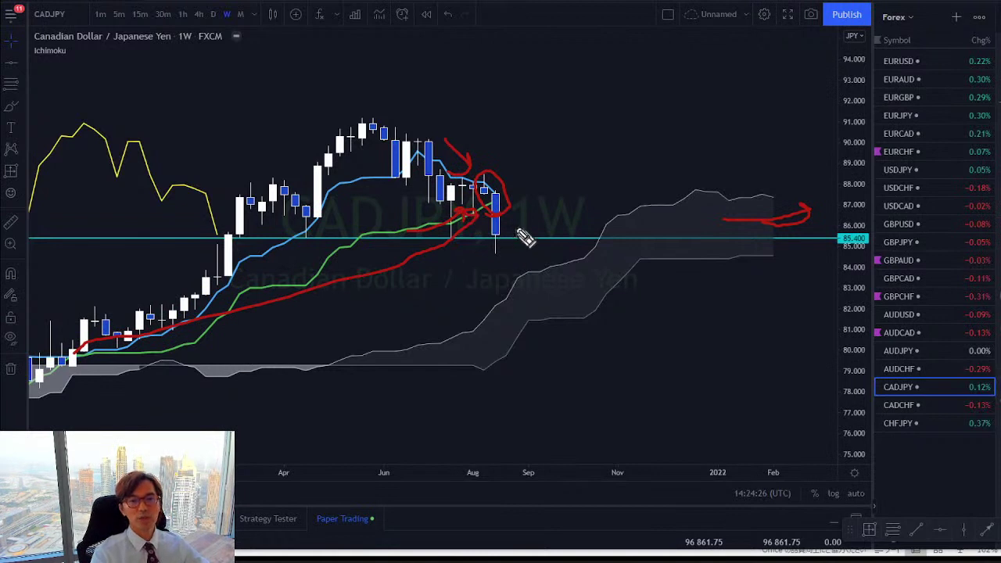
{"action": "left_click_drag", "start_coordinate": [509, 208], "coordinate": [571, 198]}
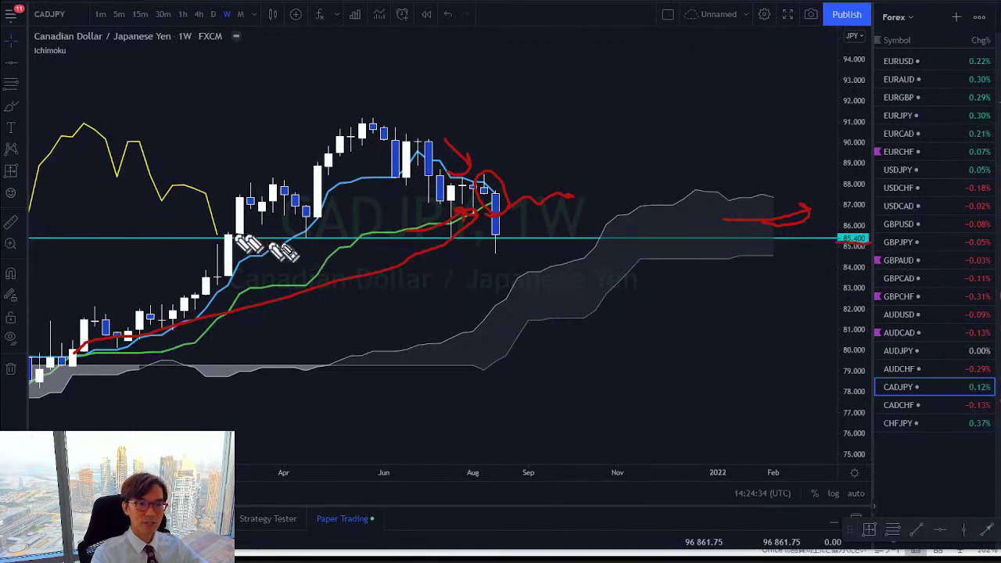
{"action": "left_click_drag", "start_coordinate": [311, 244], "coordinate": [313, 239]}
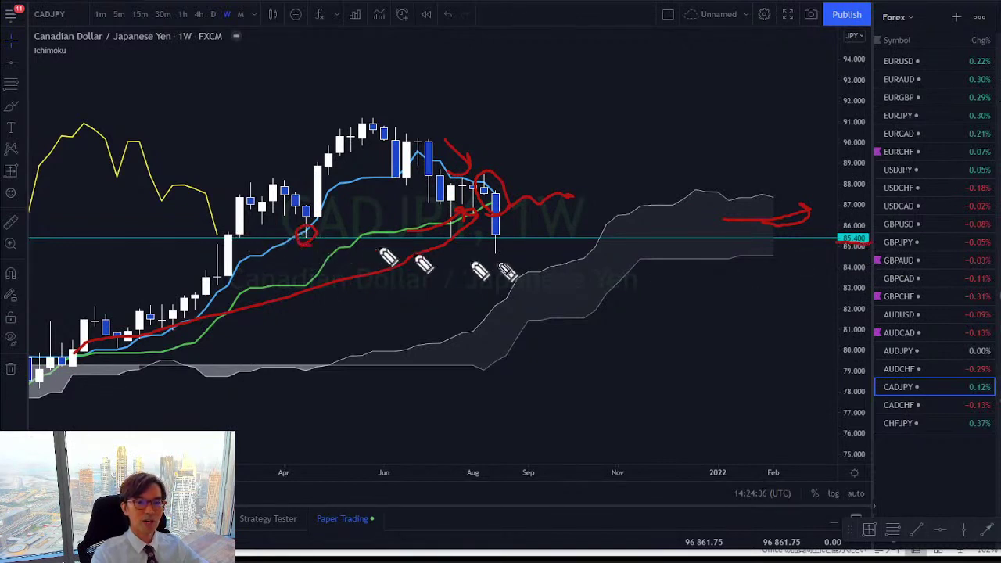
{"action": "left_click_drag", "start_coordinate": [496, 250], "coordinate": [494, 249]}
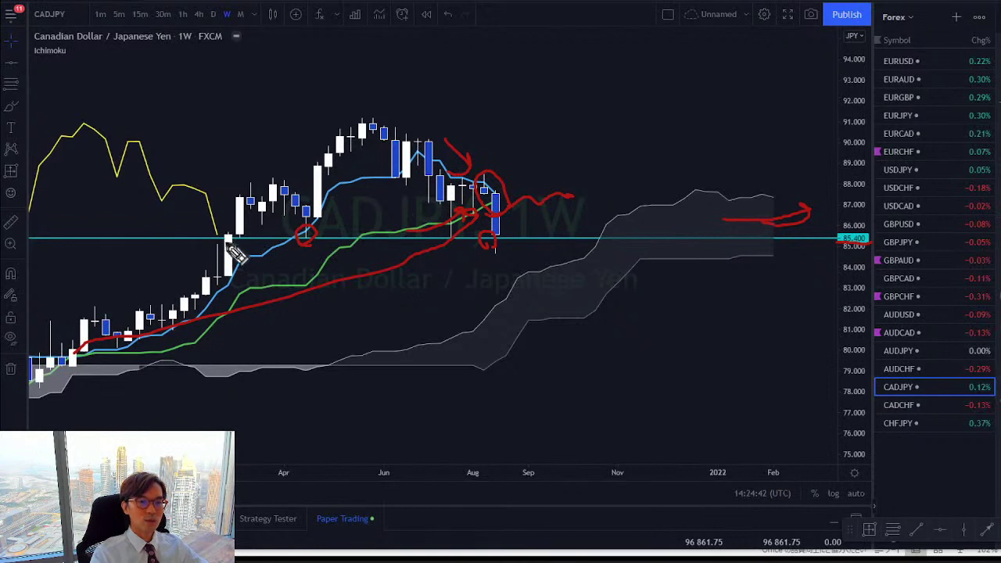
{"action": "mouse_move", "coordinate": [227, 251]}
{"action": "left_mouse_down"}
{"action": "mouse_move", "coordinate": [241, 217]}
{"action": "mouse_move", "coordinate": [228, 250]}
{"action": "left_mouse_up"}
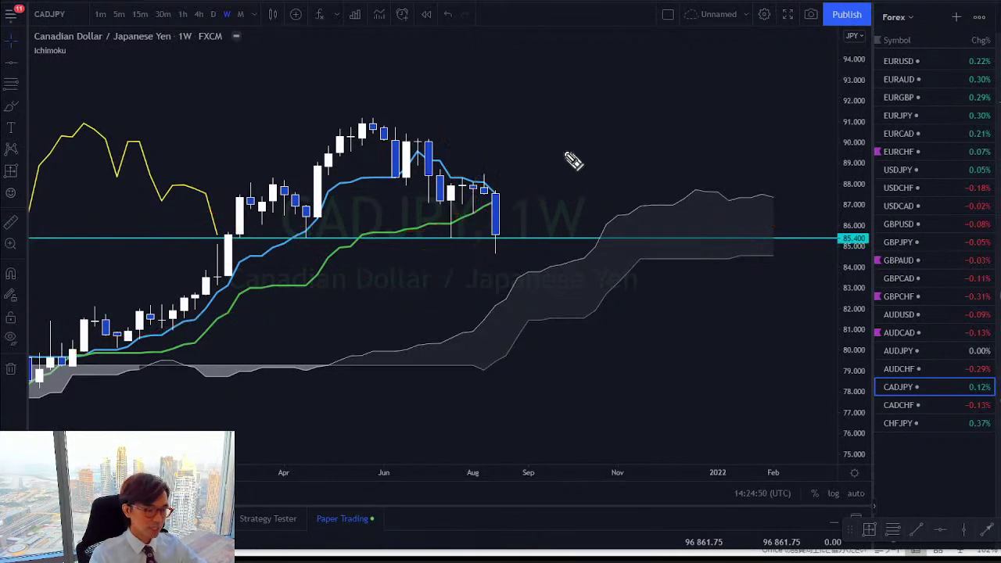
{"action": "left_click_drag", "start_coordinate": [510, 220], "coordinate": [536, 267]}
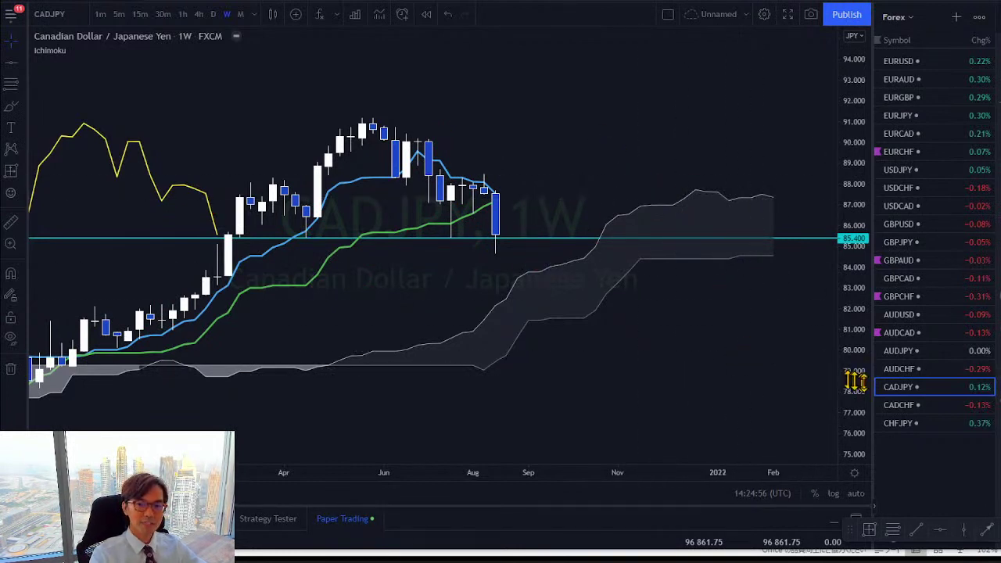
Step: Open CADCHF, compress and reposition the chart, and move its cyan level down to 0.70877
{"action": "left_click", "coordinate": [921, 402]}
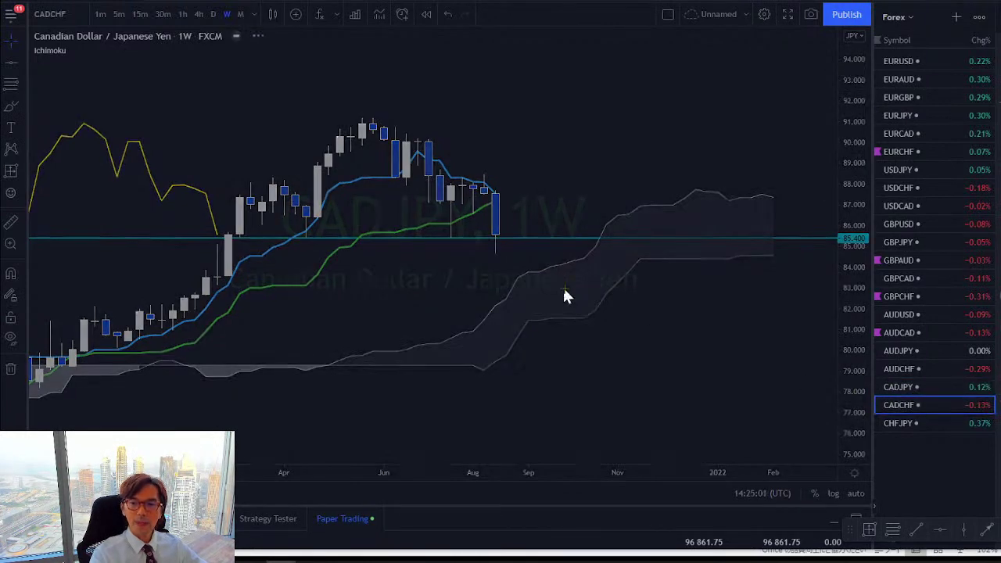
{"action": "left_click_drag", "start_coordinate": [854, 141], "coordinate": [844, 275]}
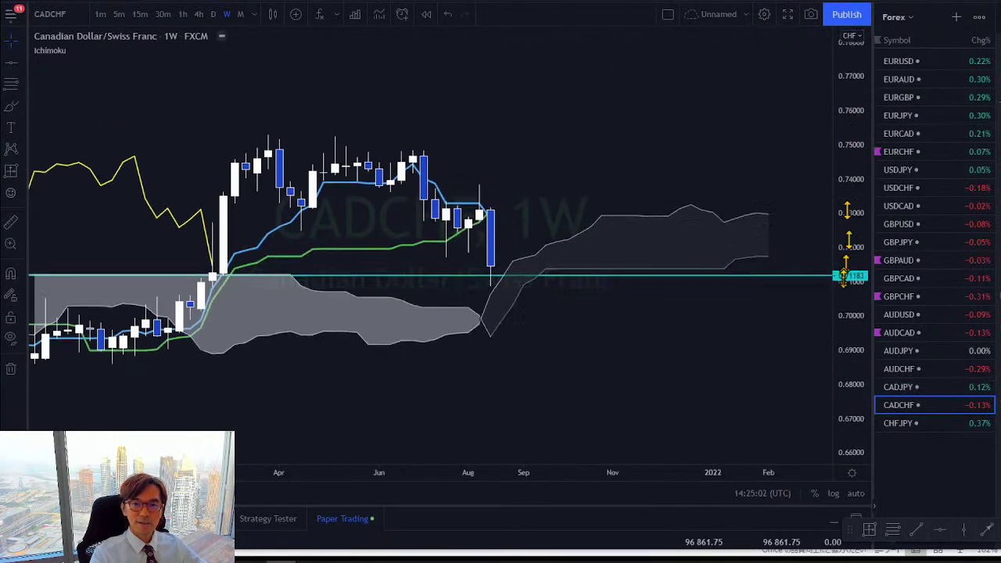
{"action": "left_click_drag", "start_coordinate": [547, 149], "coordinate": [547, 139]}
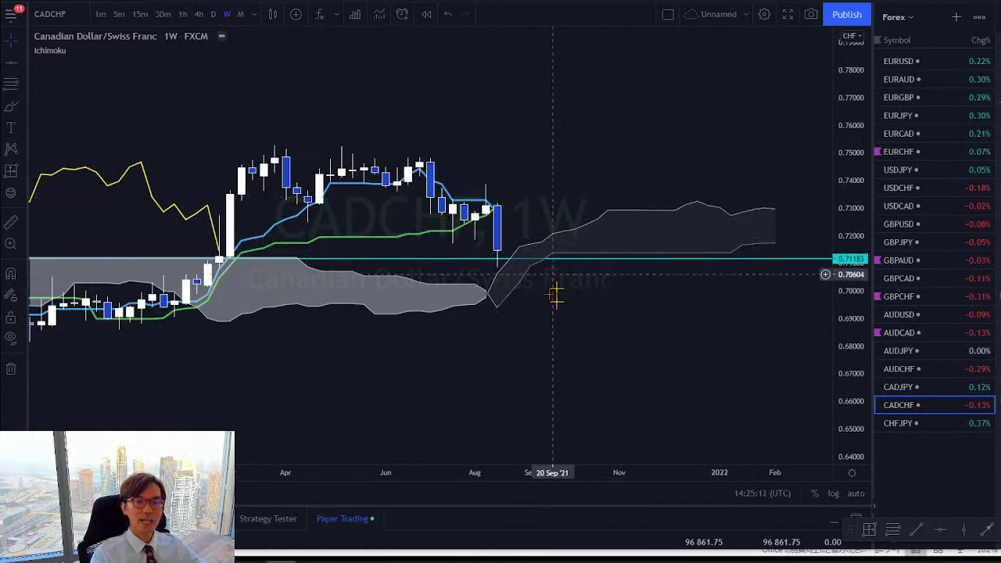
{"action": "left_click", "coordinate": [521, 268]}
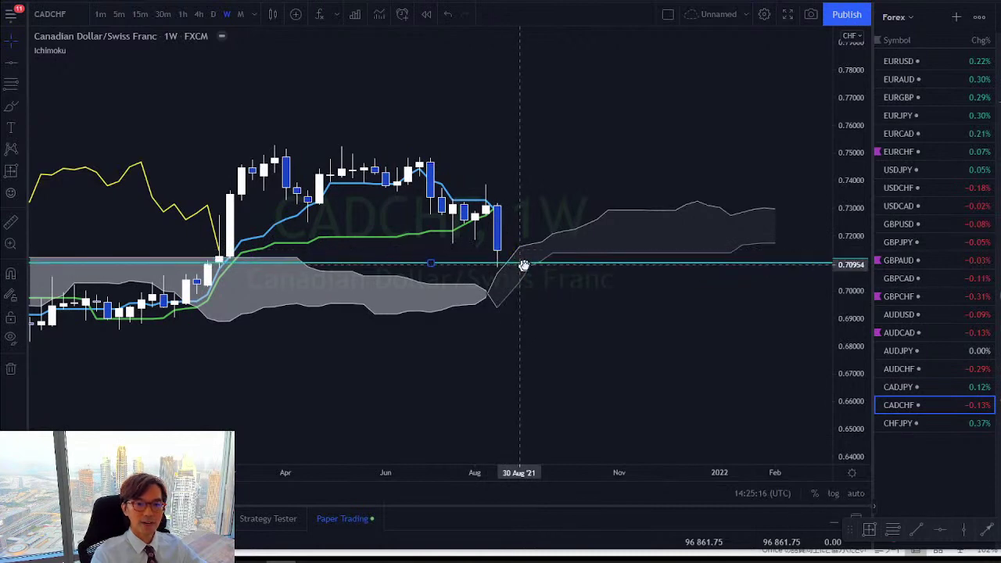
{"action": "left_click", "coordinate": [532, 281]}
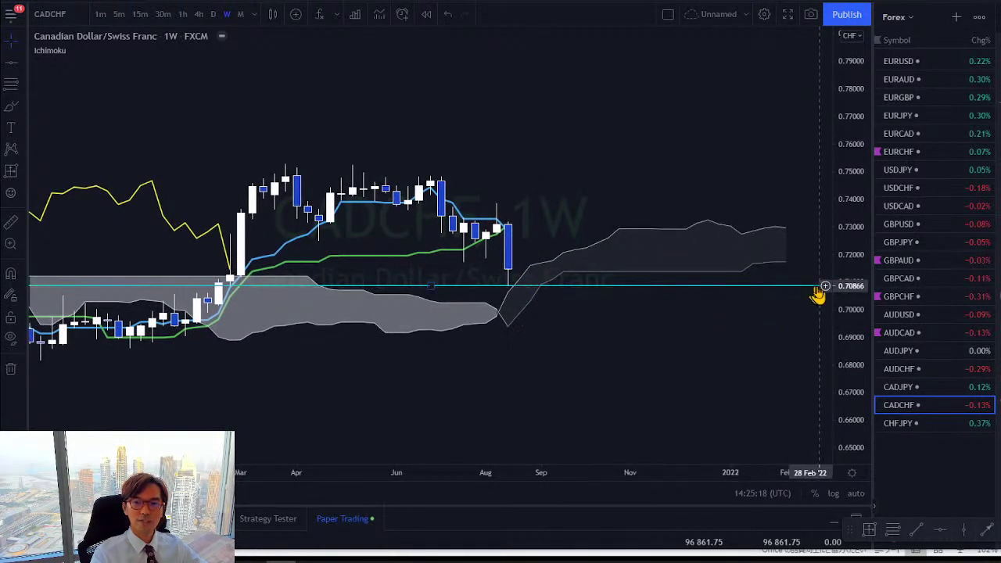
{"action": "left_click_drag", "start_coordinate": [821, 291], "coordinate": [742, 292]}
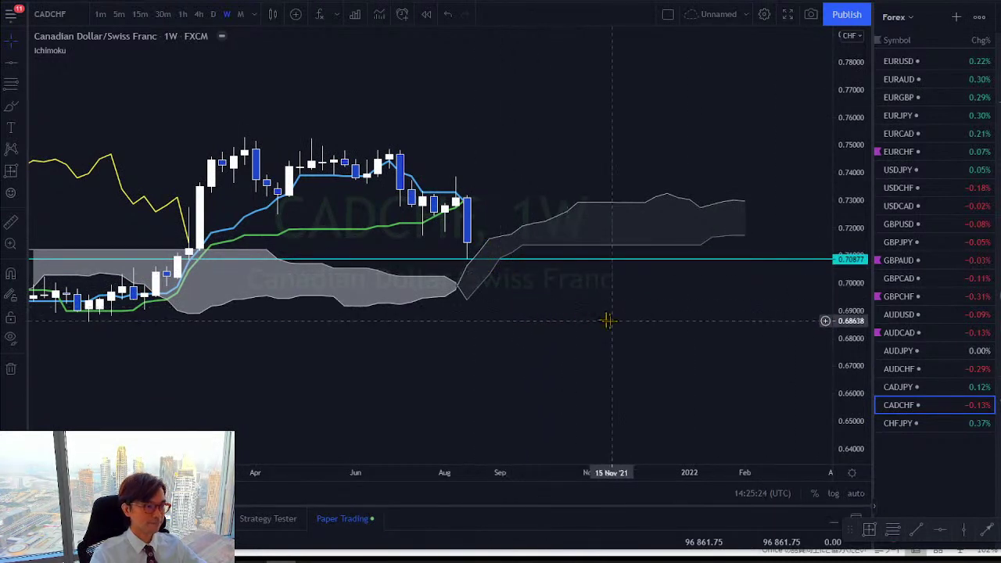
Step: Load weekly CHFJPY, frame it back to early 2021 against its cyan 121.195 and 118.953 levels, and open the watchlist list
{"action": "key", "text": "Down"}
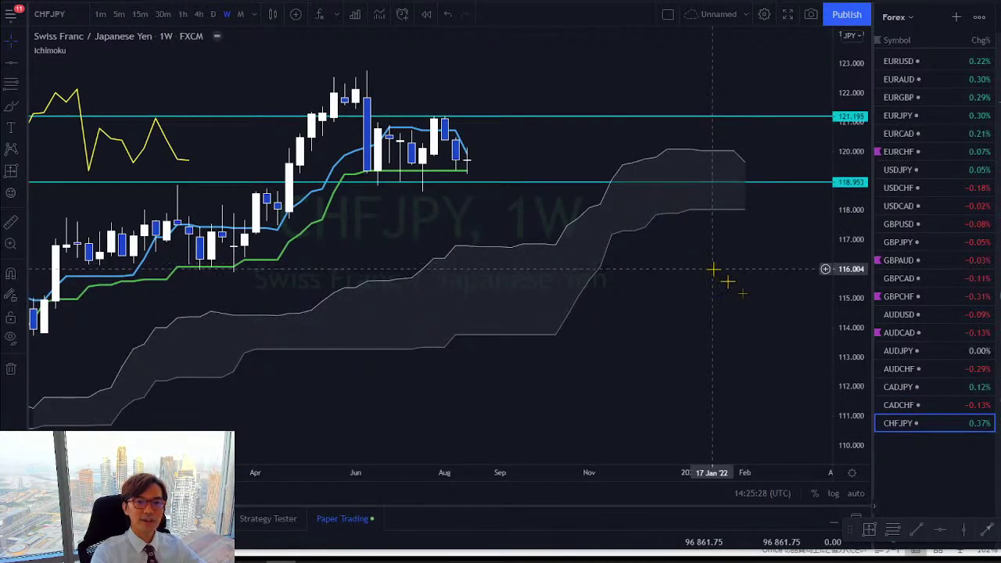
{"action": "left_click_drag", "start_coordinate": [681, 279], "coordinate": [719, 334]}
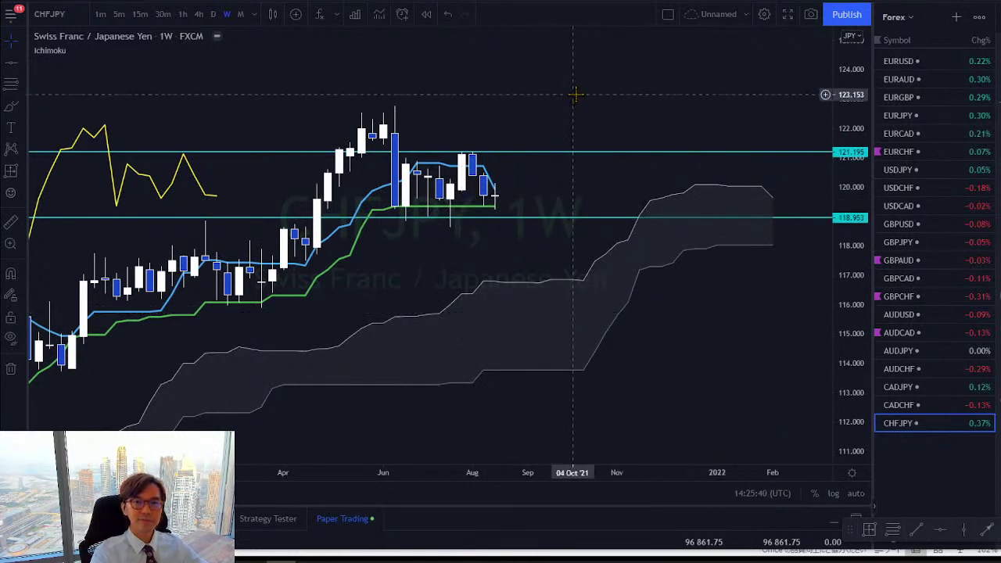
{"action": "left_click_drag", "start_coordinate": [850, 297], "coordinate": [829, 367]}
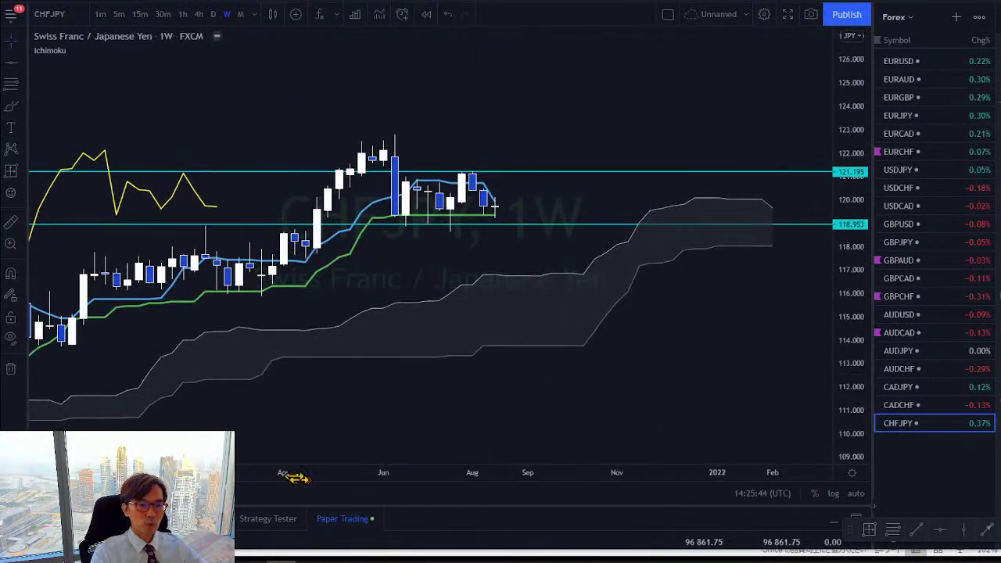
{"action": "left_click_drag", "start_coordinate": [298, 474], "coordinate": [470, 472]}
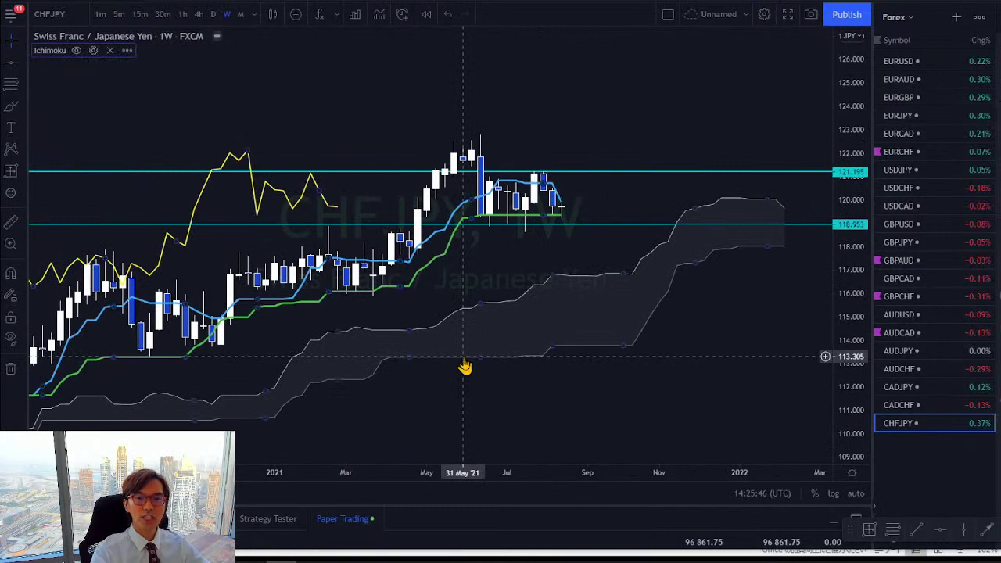
{"action": "left_click_drag", "start_coordinate": [488, 391], "coordinate": [451, 414]}
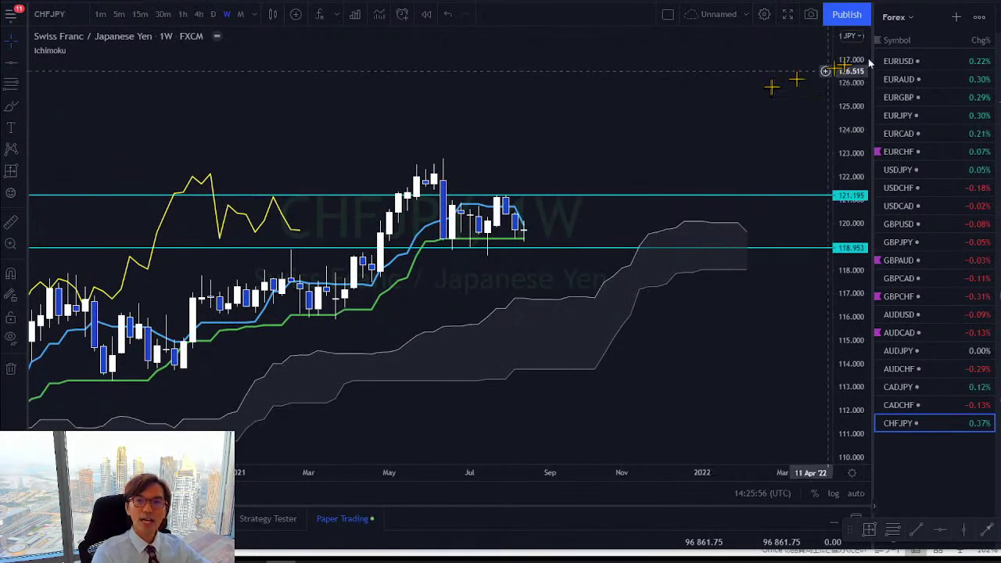
{"action": "left_click", "coordinate": [906, 17]}
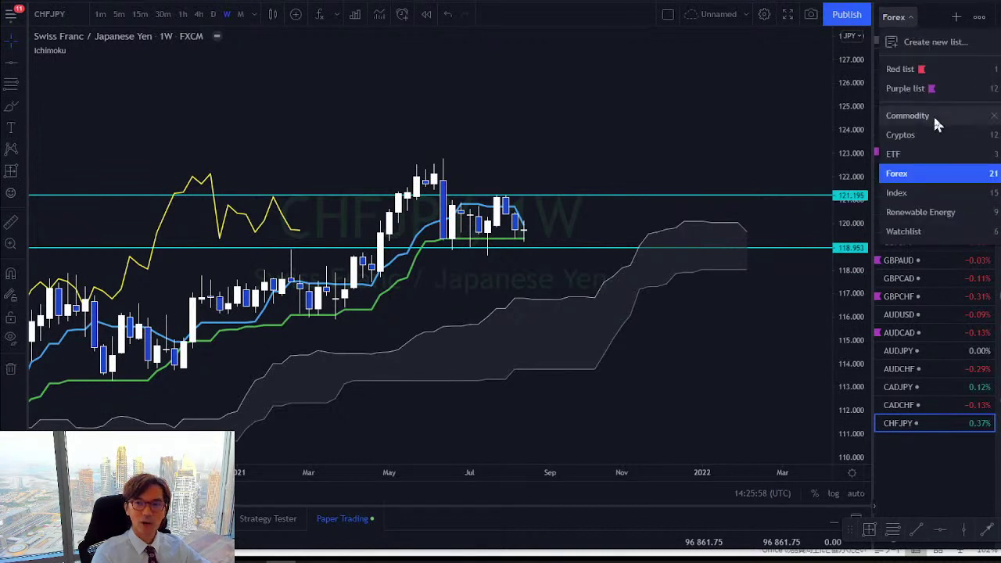
Step: Switch to the Commodity watchlist and load the weekly XAUUSD gold chart, stretched vertically
{"action": "left_click", "coordinate": [933, 114]}
{"action": "left_click", "coordinate": [920, 78]}
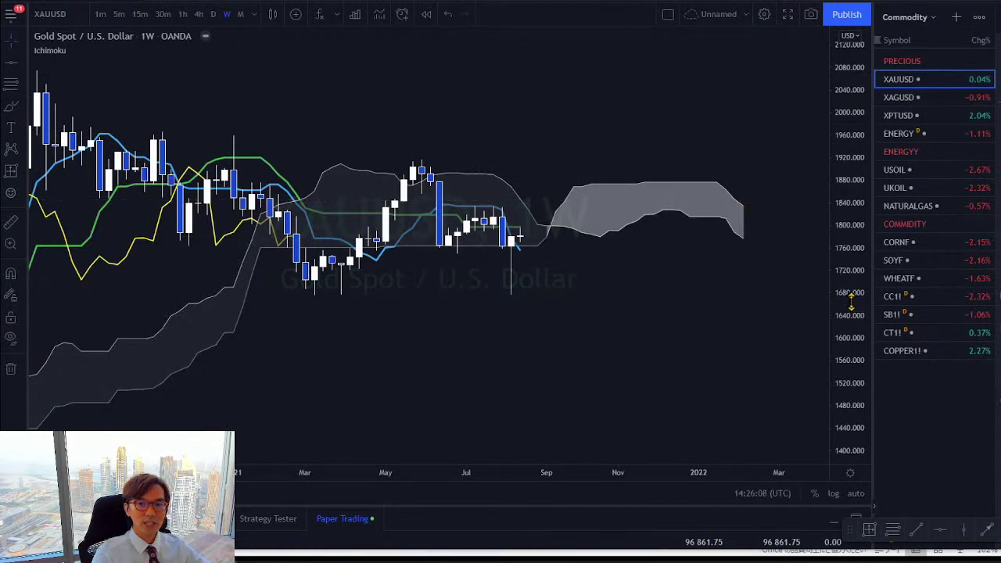
{"action": "left_click_drag", "start_coordinate": [851, 301], "coordinate": [786, 264]}
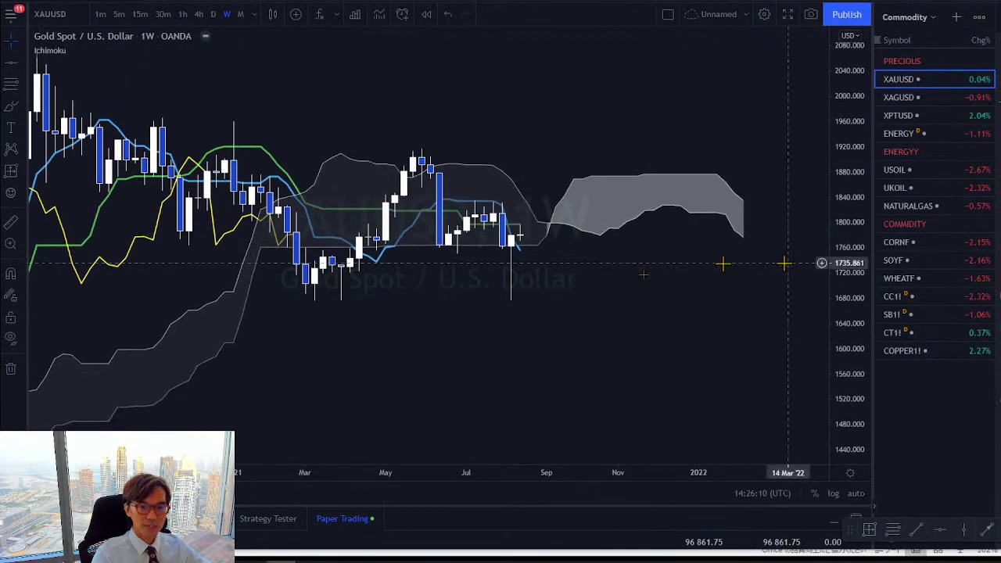
{"action": "left_click_drag", "start_coordinate": [608, 277], "coordinate": [610, 290]}
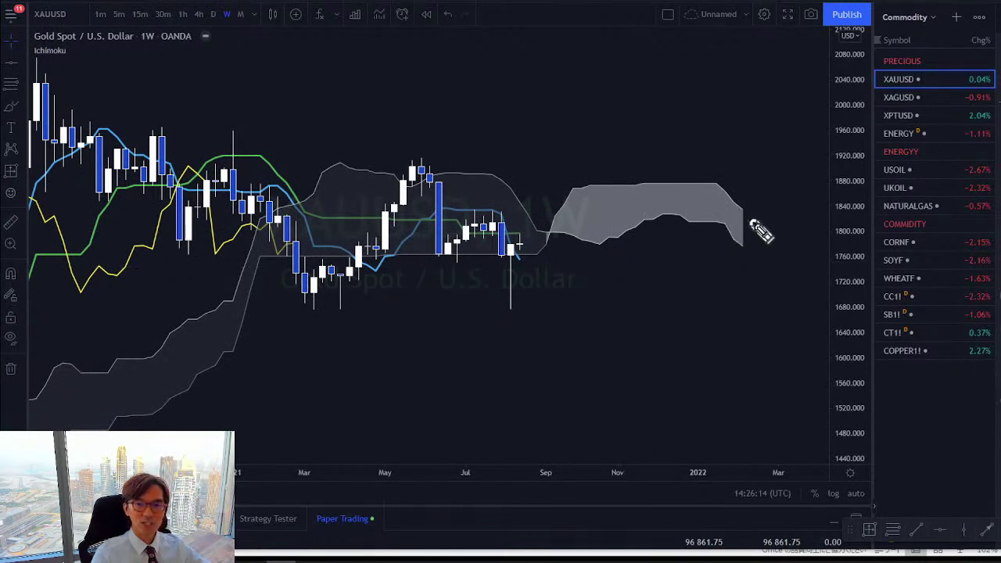
Step: Sketch red arrows at the cloud's end and over recent candles, circle March, then clear them all
{"action": "mouse_move", "coordinate": [724, 205]}
{"action": "left_mouse_down"}
{"action": "mouse_move", "coordinate": [755, 237]}
{"action": "mouse_move", "coordinate": [725, 237]}
{"action": "left_mouse_up"}
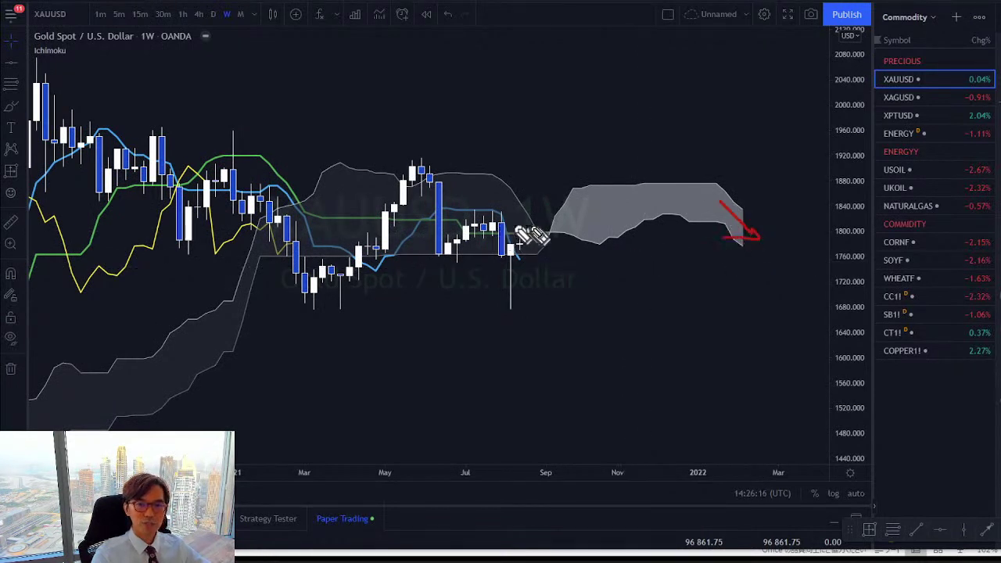
{"action": "mouse_move", "coordinate": [466, 212]}
{"action": "left_mouse_down"}
{"action": "mouse_move", "coordinate": [512, 210]}
{"action": "mouse_move", "coordinate": [518, 227]}
{"action": "left_mouse_up"}
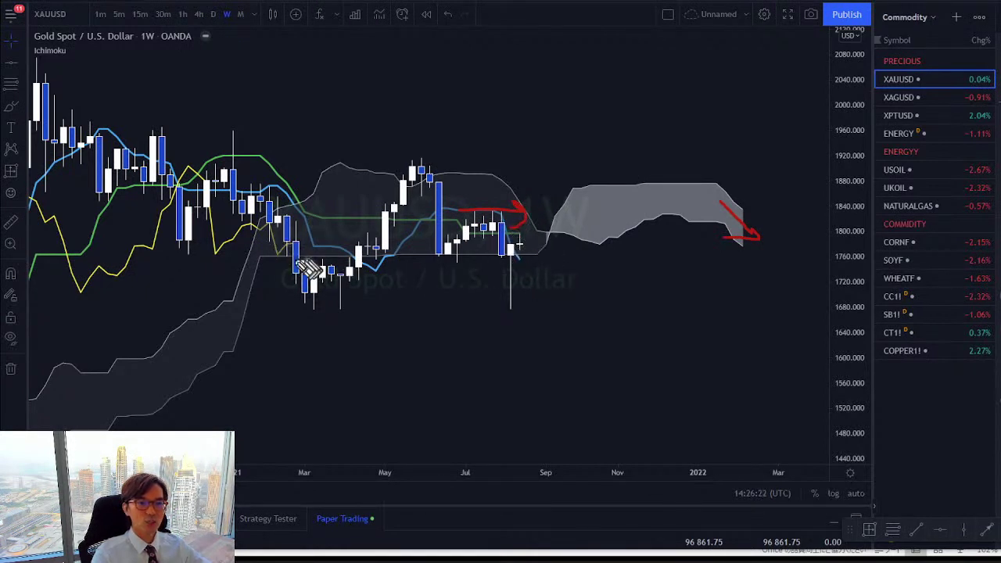
{"action": "mouse_move", "coordinate": [298, 261]}
{"action": "left_mouse_down"}
{"action": "mouse_move", "coordinate": [311, 249]}
{"action": "mouse_move", "coordinate": [306, 261]}
{"action": "left_mouse_up"}
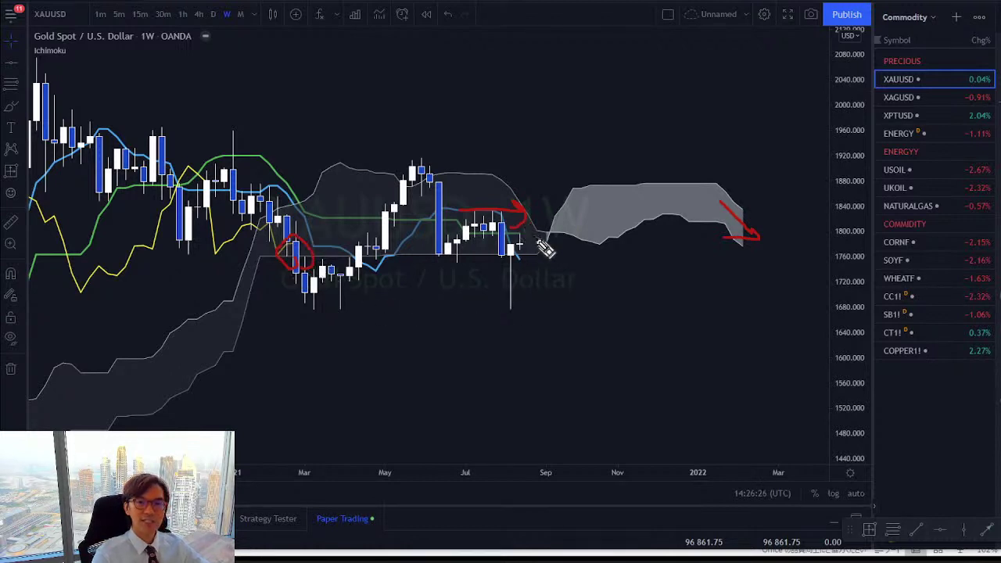
{"action": "key", "text": "e"}
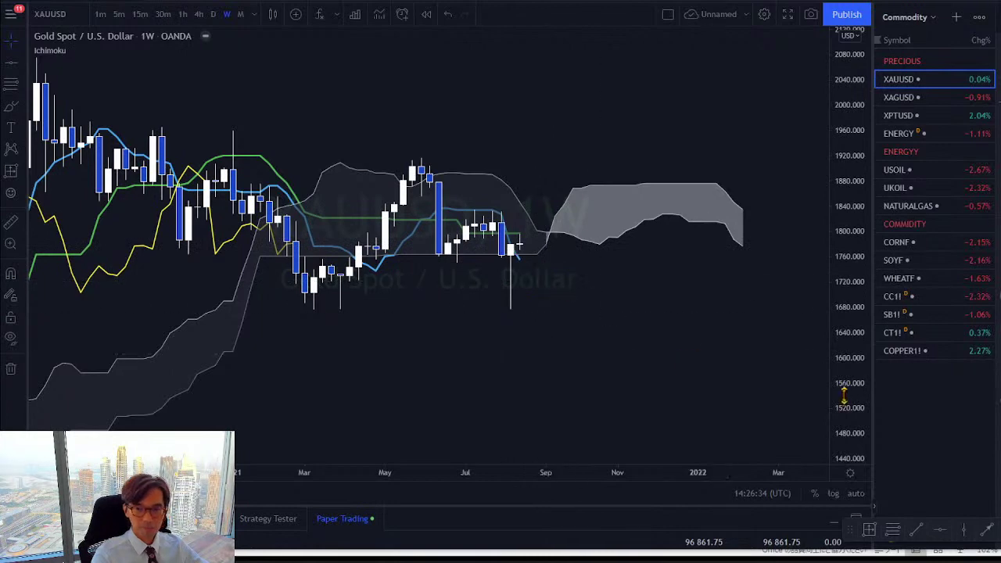
Step: Rescale gold to 1525–2075 back to 2020 and trace the early-2021 move down to March lows in red
{"action": "left_click_drag", "start_coordinate": [847, 398], "coordinate": [632, 257]}
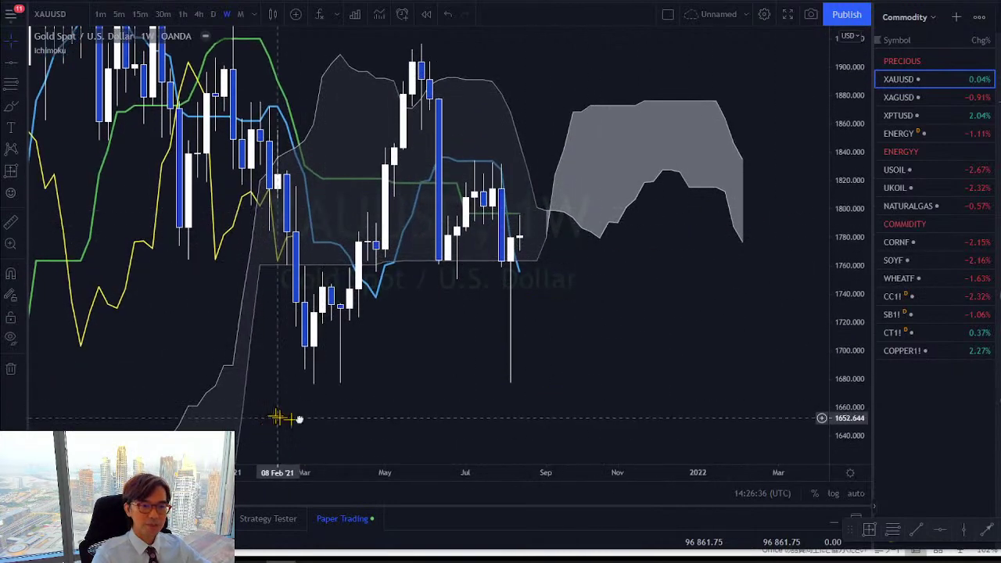
{"action": "scroll", "coordinate": [402, 441], "scroll_direction": "up", "scroll_amount": 5}
{"action": "left_click_drag", "start_coordinate": [423, 363], "coordinate": [510, 391]}
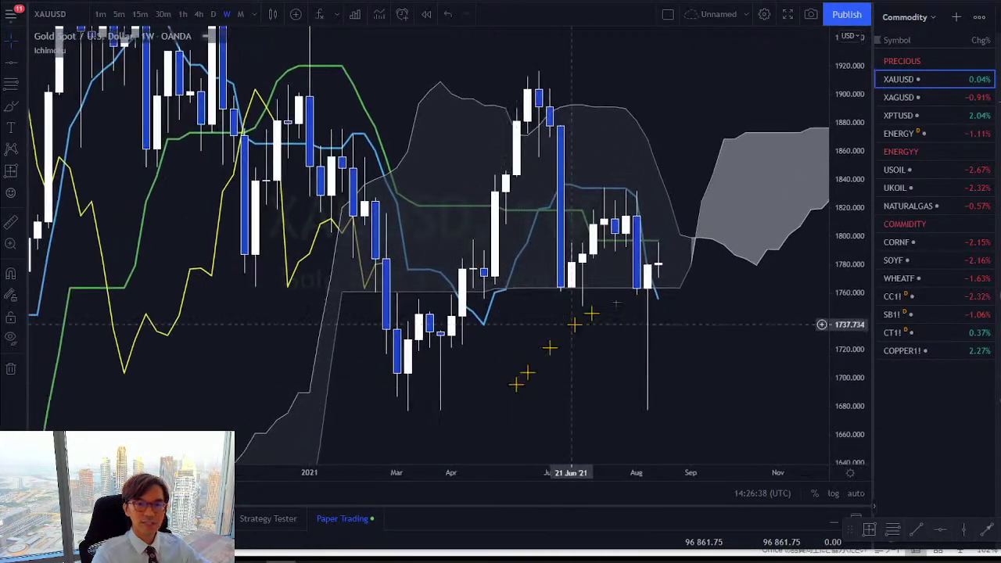
{"action": "left_click_drag", "start_coordinate": [852, 102], "coordinate": [870, 307]}
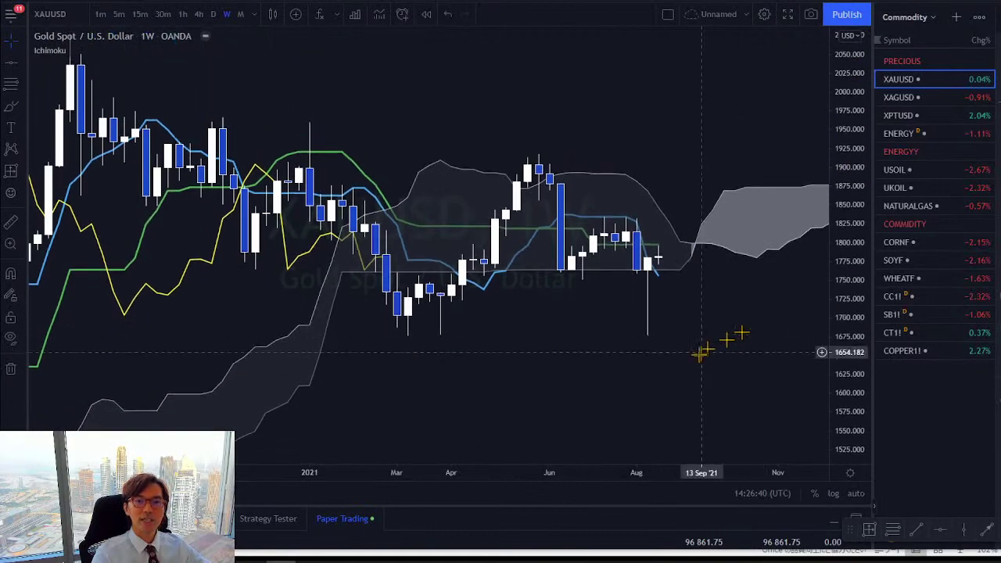
{"action": "left_click_drag", "start_coordinate": [309, 473], "coordinate": [365, 476]}
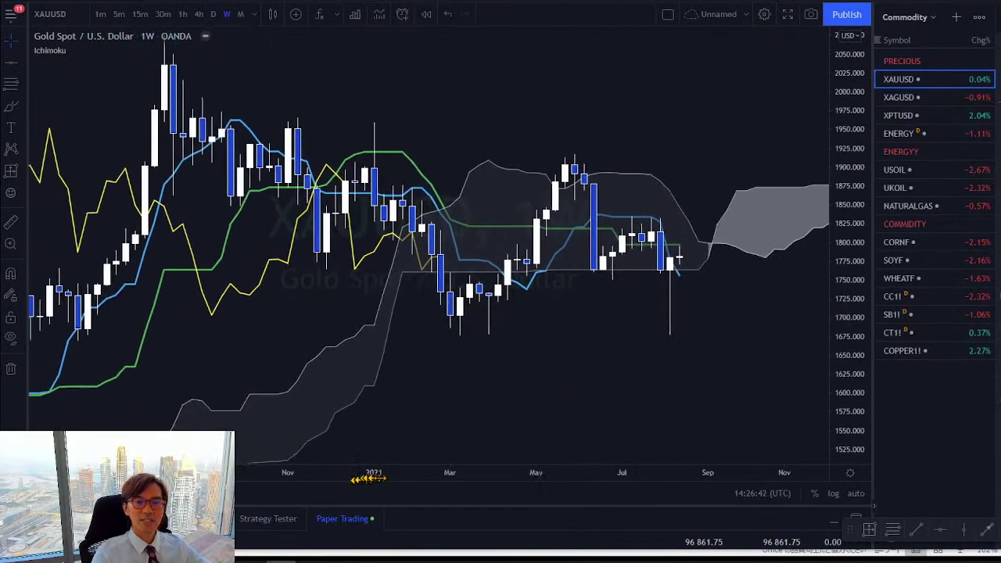
{"action": "left_click_drag", "start_coordinate": [480, 402], "coordinate": [315, 386]}
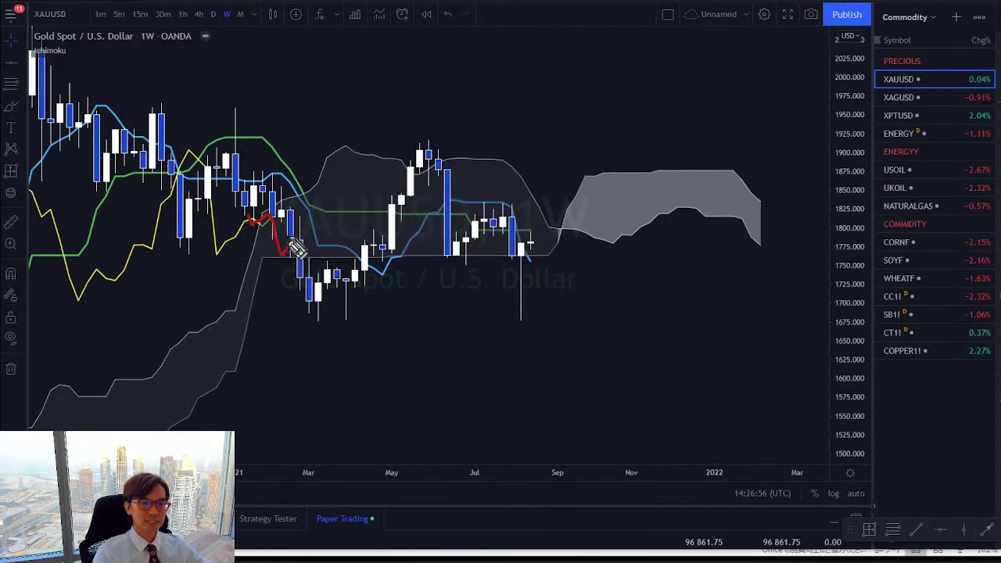
{"action": "left_click_drag", "start_coordinate": [296, 248], "coordinate": [313, 255]}
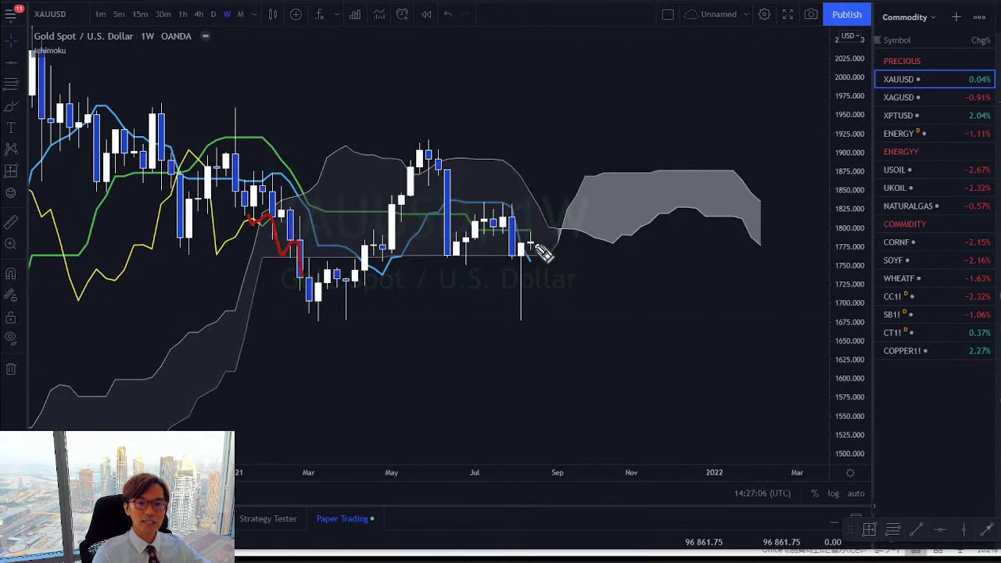
{"action": "left_click_drag", "start_coordinate": [542, 253], "coordinate": [548, 278]}
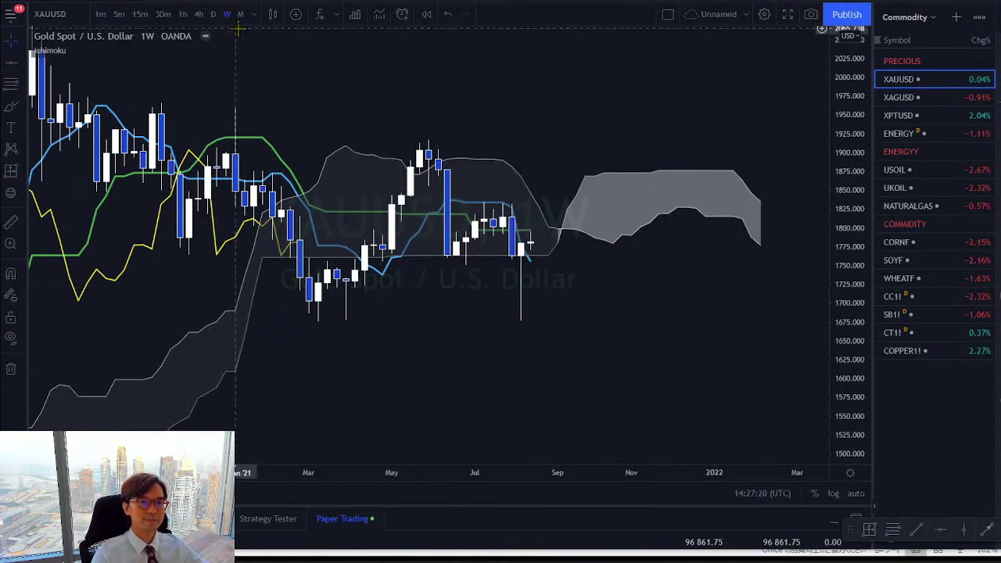
Step: Switch the gold chart to daily candles and stretch it vertically
{"action": "left_click", "coordinate": [213, 14]}
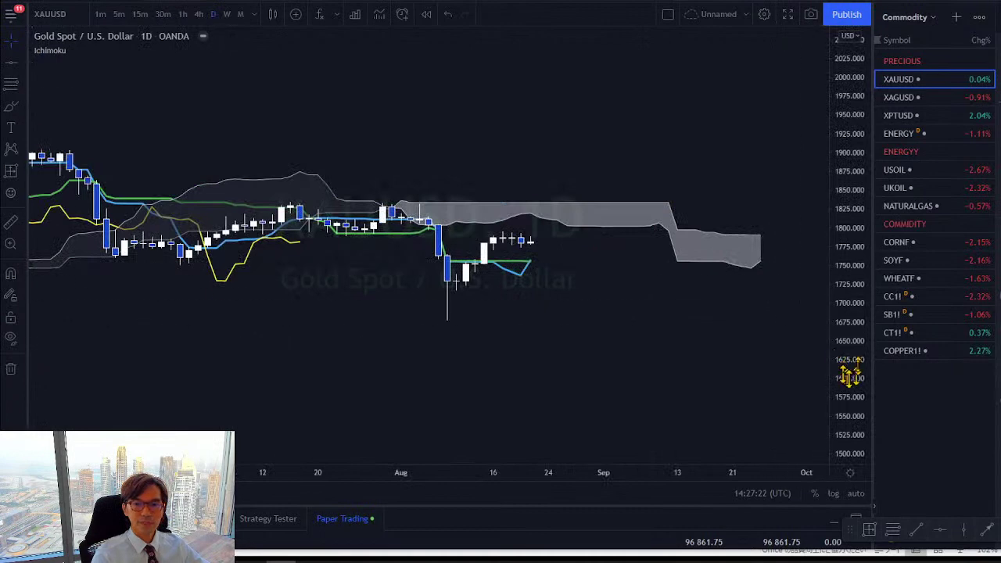
{"action": "left_click_drag", "start_coordinate": [827, 352], "coordinate": [823, 98]}
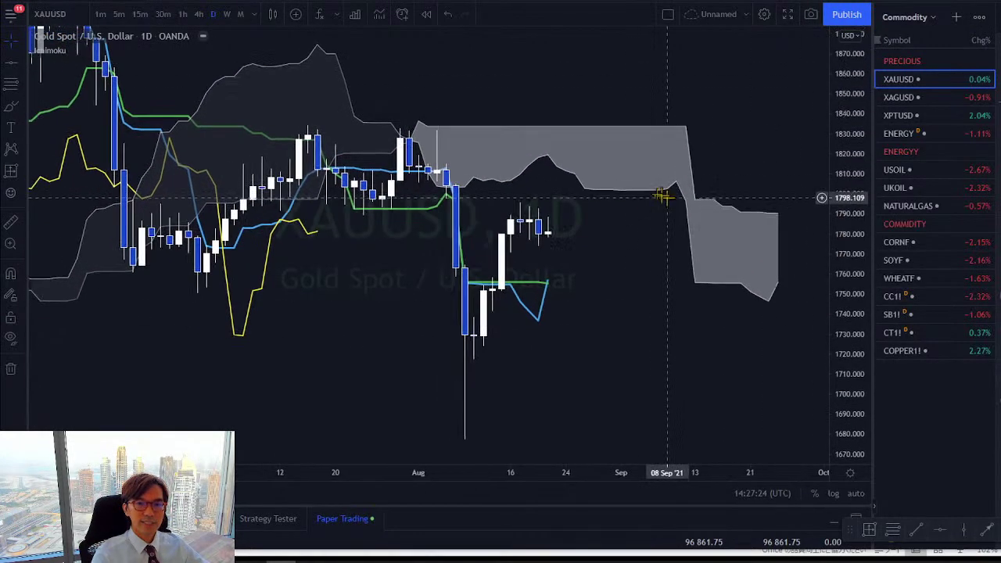
{"action": "left_click_drag", "start_coordinate": [547, 242], "coordinate": [540, 239]}
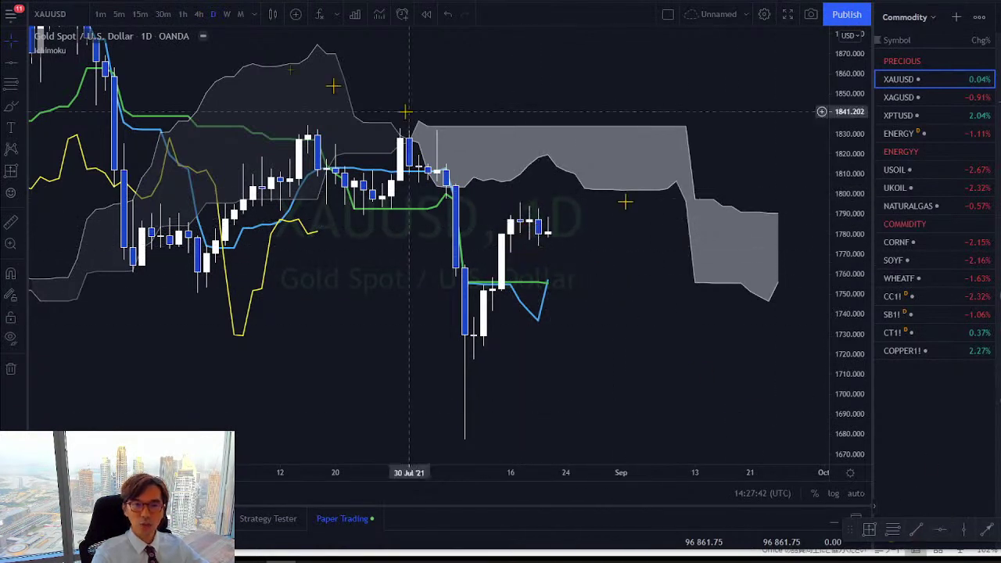
Step: Glance at gold's weekly chart, return to daily, and pick the Horizontal Line tool
{"action": "left_click", "coordinate": [227, 14]}
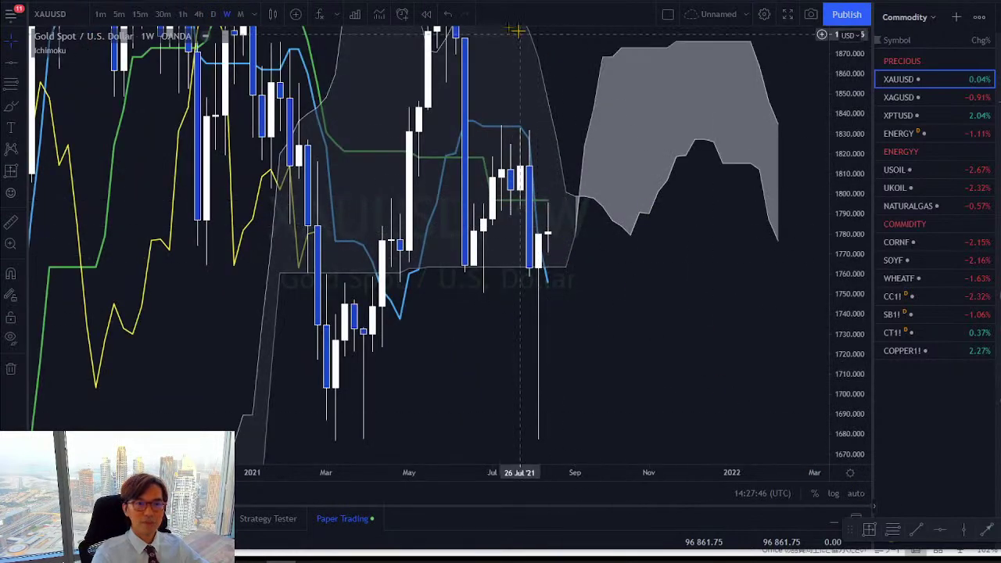
{"action": "left_click", "coordinate": [213, 14]}
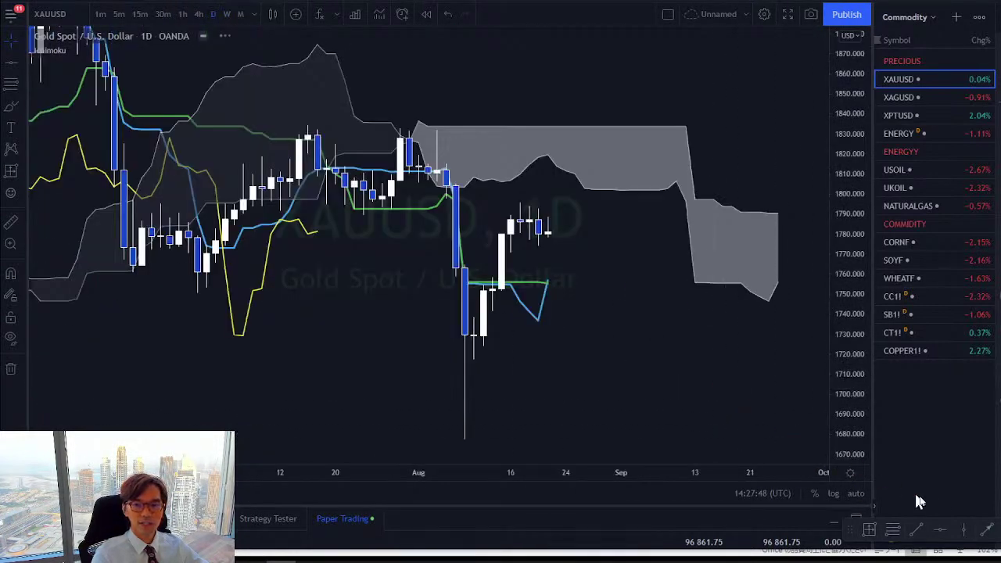
{"action": "left_click", "coordinate": [941, 531]}
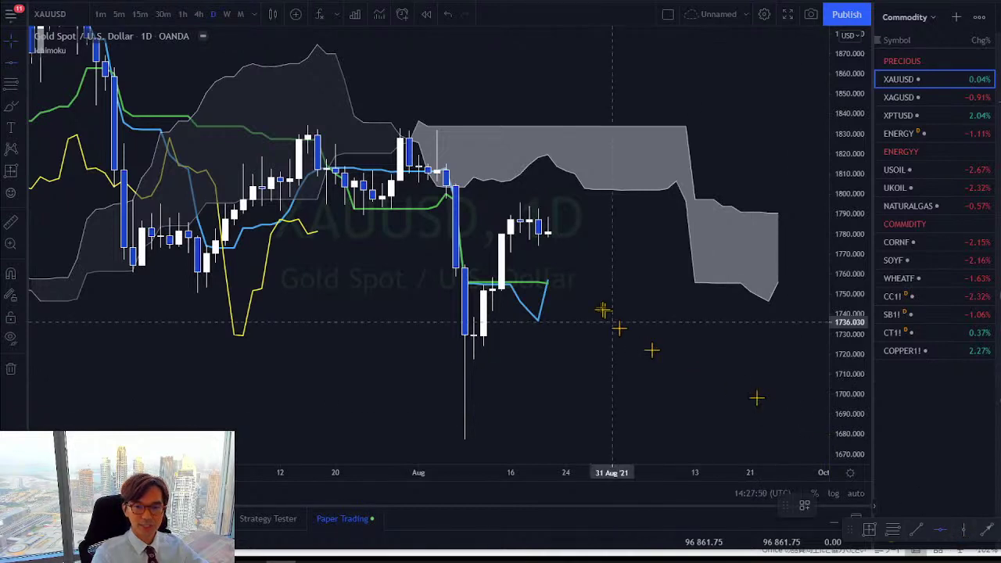
Step: Place cyan horizontal levels at 1770.384 and 1795.698 on the daily gold chart
{"action": "left_click", "coordinate": [520, 252]}
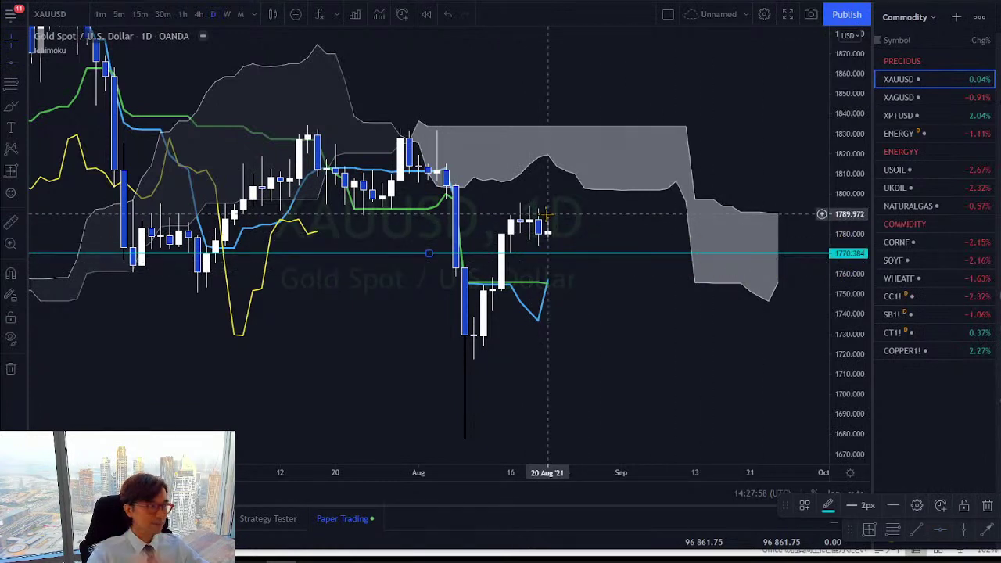
{"action": "left_click", "coordinate": [939, 532]}
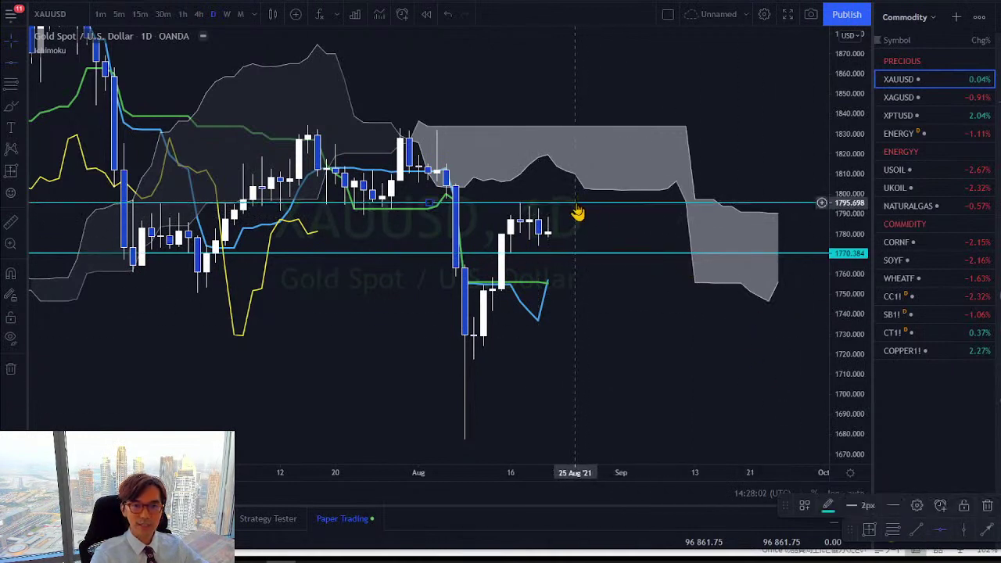
{"action": "left_click", "coordinate": [577, 205]}
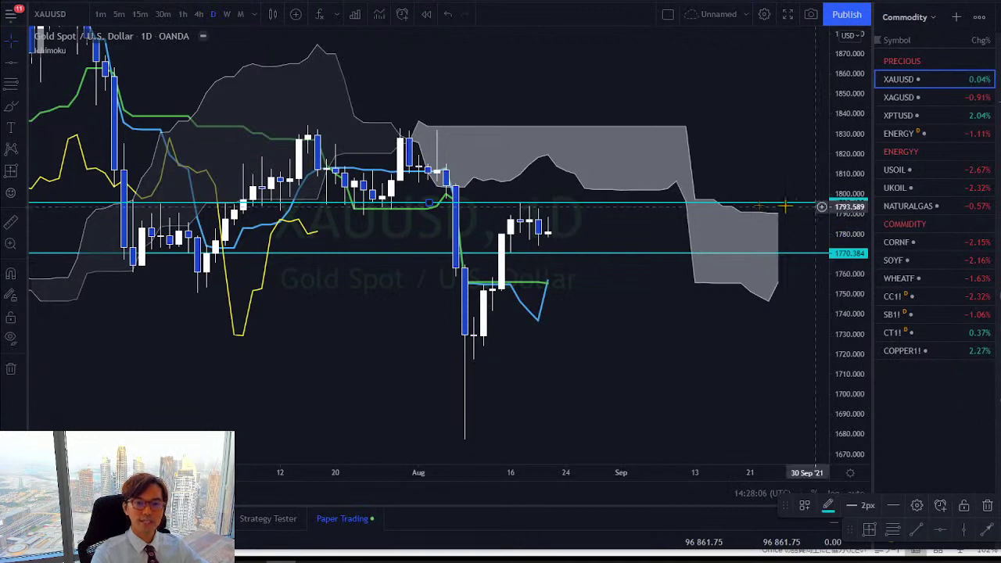
Step: Shift the chart slightly, switch to the weekly timeframe, and sketch a red freehand mark
{"action": "left_click_drag", "start_coordinate": [579, 305], "coordinate": [551, 310]}
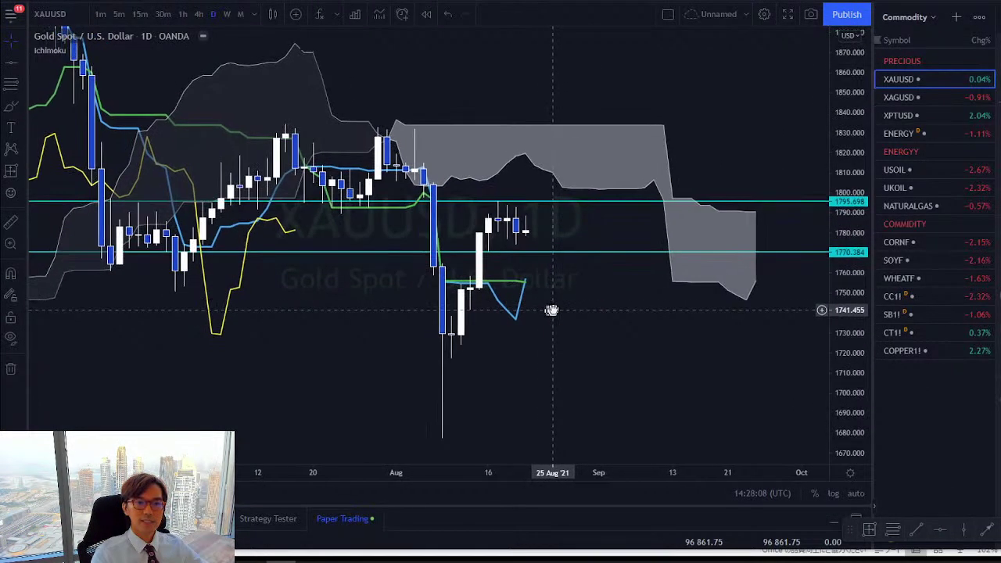
{"action": "left_click", "coordinate": [227, 14]}
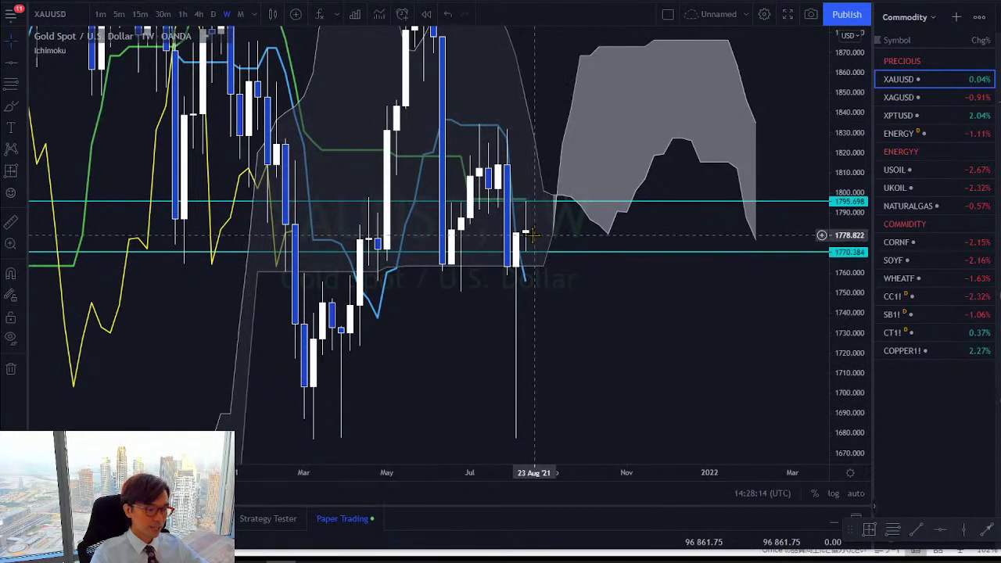
{"action": "mouse_move", "coordinate": [536, 233]}
{"action": "left_mouse_down"}
{"action": "mouse_move", "coordinate": [545, 260]}
{"action": "mouse_move", "coordinate": [534, 264]}
{"action": "left_mouse_up"}
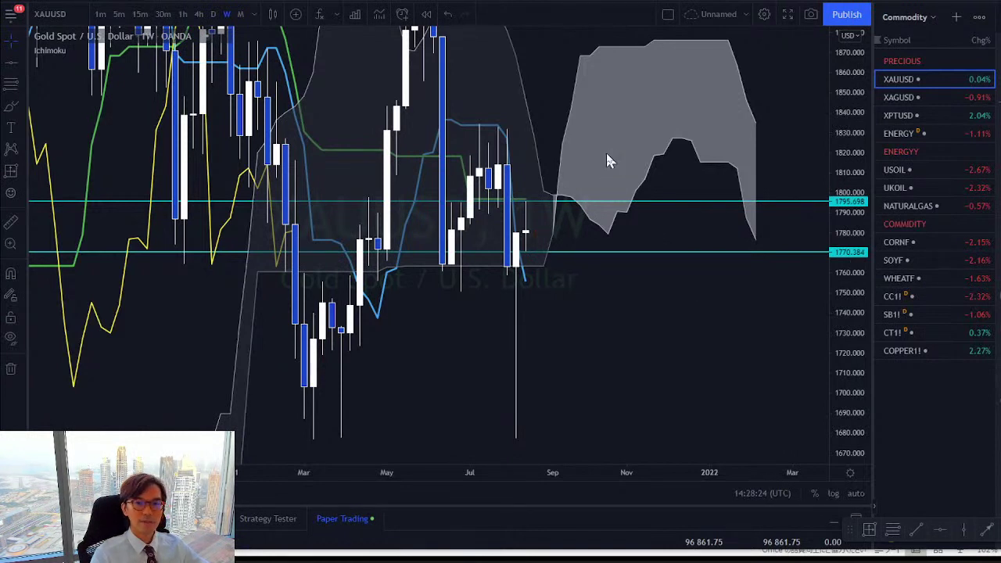
{"action": "left_click", "coordinate": [212, 15]}
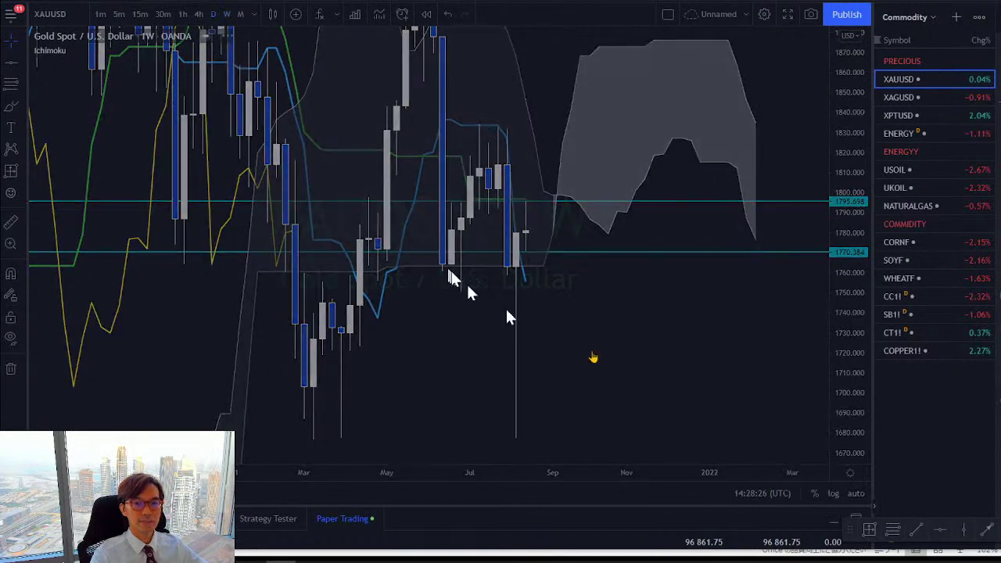
{"action": "left_click_drag", "start_coordinate": [844, 344], "coordinate": [846, 283]}
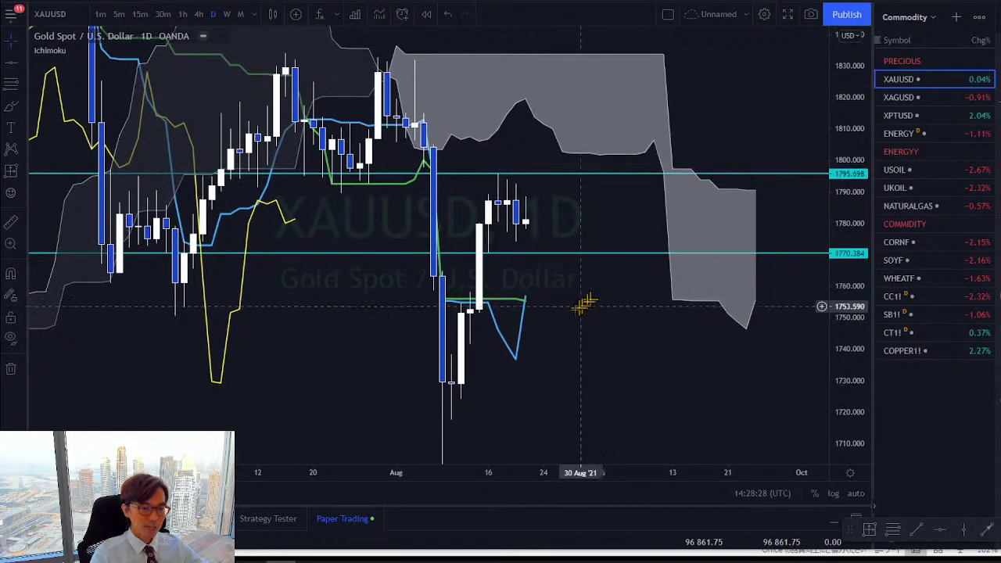
{"action": "left_click_drag", "start_coordinate": [531, 226], "coordinate": [539, 298]}
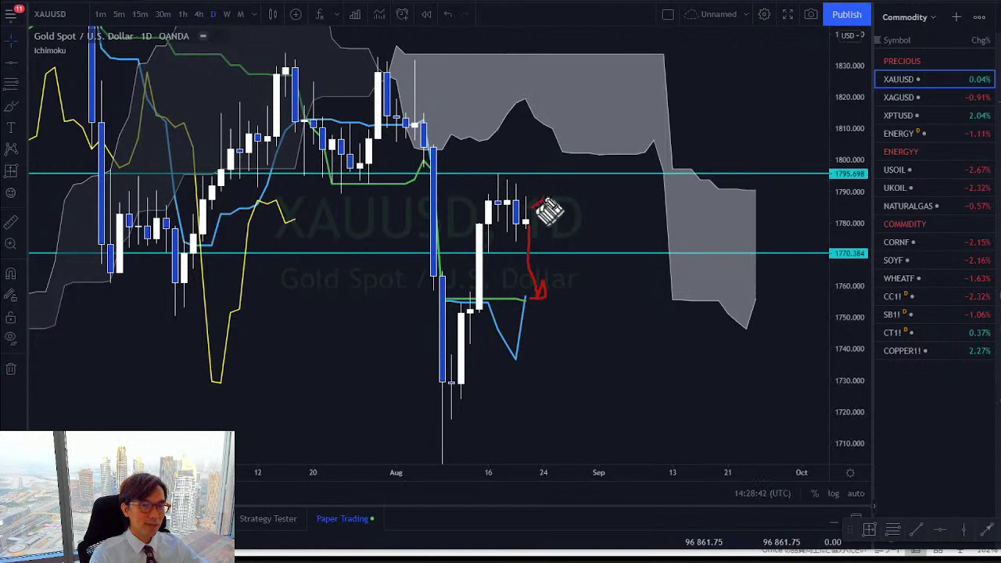
{"action": "mouse_move", "coordinate": [534, 207]}
{"action": "left_mouse_down"}
{"action": "mouse_move", "coordinate": [557, 164]}
{"action": "mouse_move", "coordinate": [578, 163]}
{"action": "left_mouse_up"}
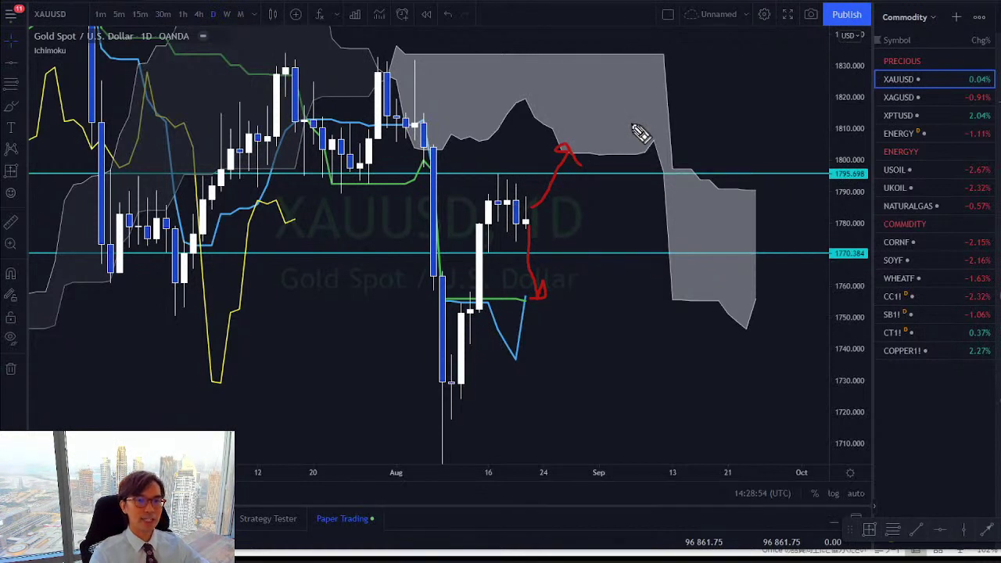
{"action": "mouse_move", "coordinate": [558, 148]}
{"action": "left_mouse_down"}
{"action": "mouse_move", "coordinate": [577, 152]}
{"action": "mouse_move", "coordinate": [616, 125]}
{"action": "mouse_move", "coordinate": [626, 131]}
{"action": "left_mouse_up"}
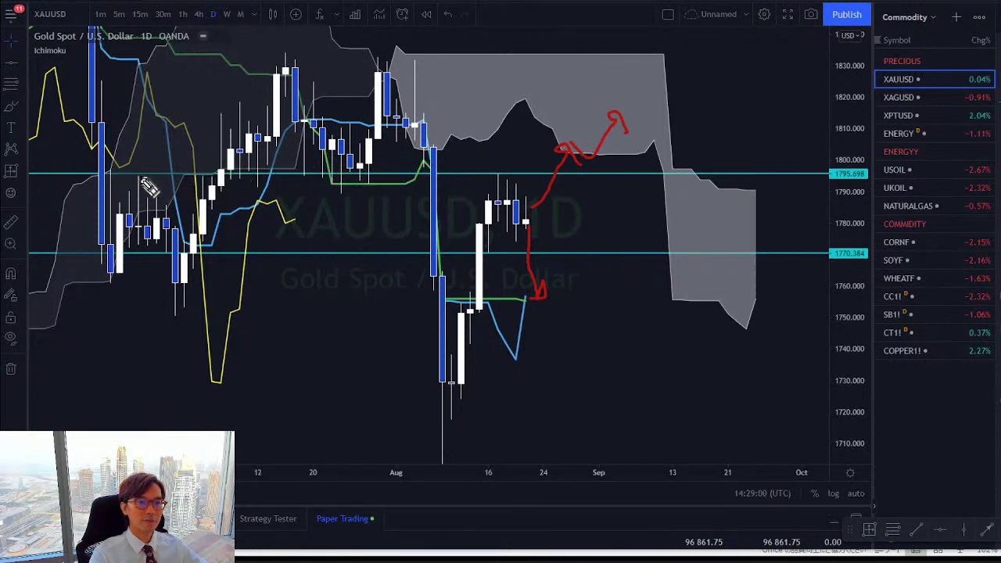
{"action": "mouse_move", "coordinate": [123, 173]}
{"action": "left_mouse_down"}
{"action": "mouse_move", "coordinate": [132, 168]}
{"action": "mouse_move", "coordinate": [140, 184]}
{"action": "left_mouse_up"}
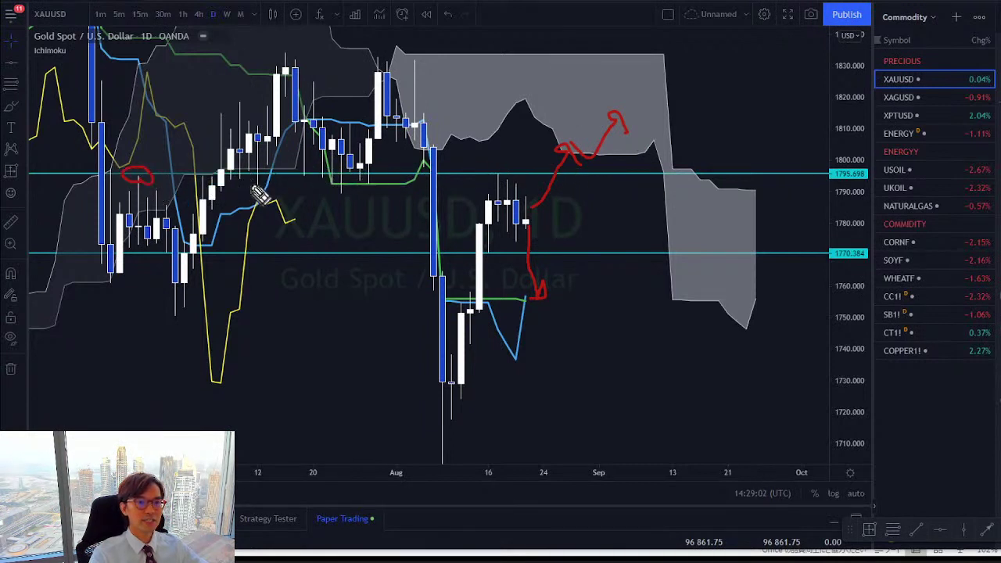
{"action": "left_click_drag", "start_coordinate": [240, 166], "coordinate": [258, 181]}
{"action": "mouse_move", "coordinate": [316, 174]}
{"action": "left_mouse_down"}
{"action": "mouse_move", "coordinate": [338, 195]}
{"action": "mouse_move", "coordinate": [352, 171]}
{"action": "mouse_move", "coordinate": [364, 183]}
{"action": "left_mouse_up"}
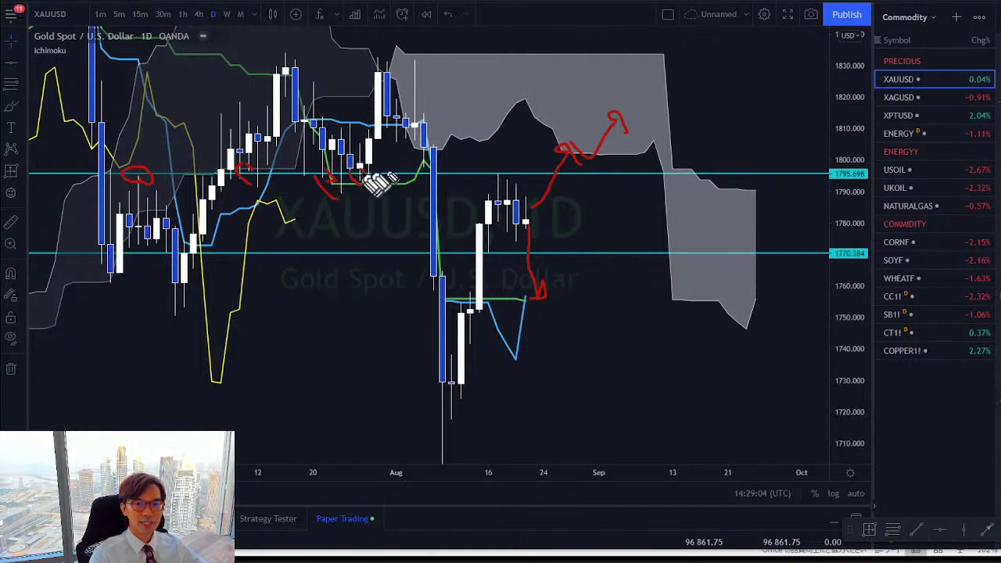
{"action": "left_click_drag", "start_coordinate": [505, 189], "coordinate": [510, 196]}
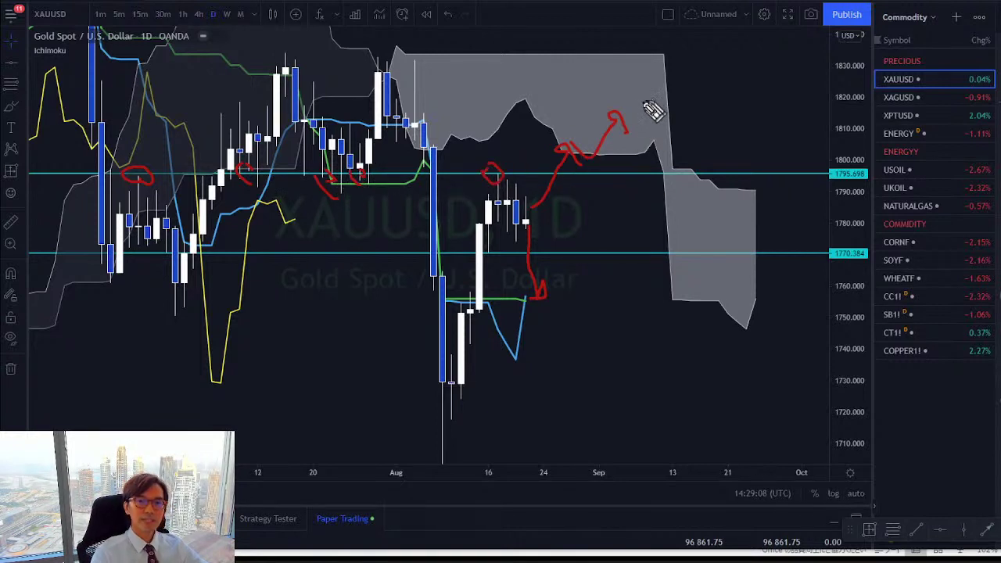
{"action": "key", "text": "e"}
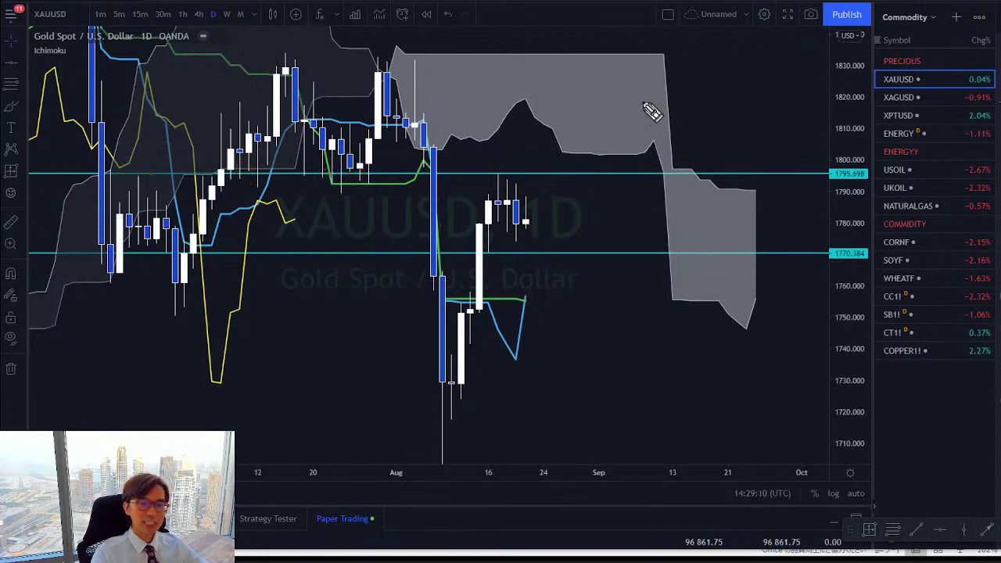
{"action": "left_click", "coordinate": [226, 14]}
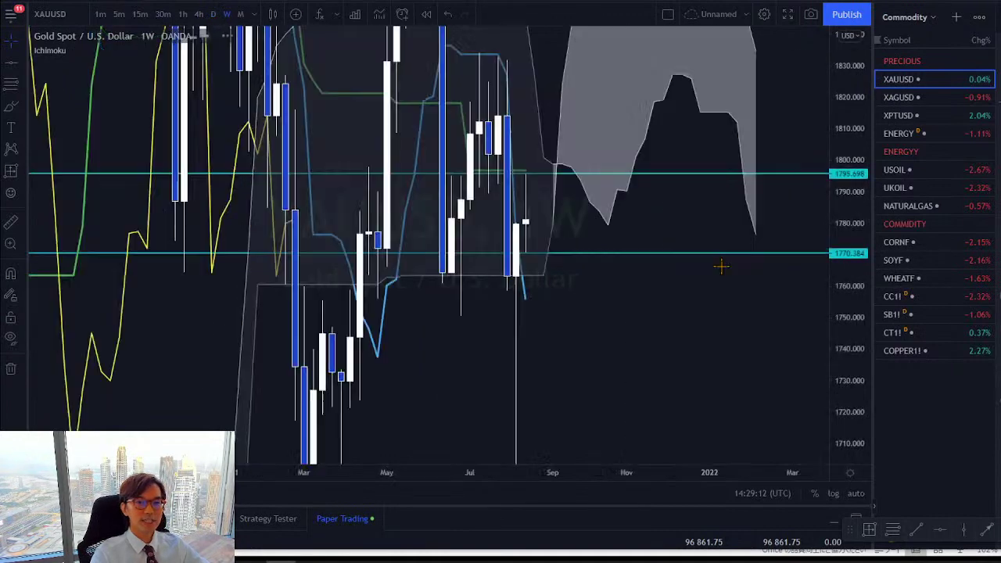
{"action": "left_click_drag", "start_coordinate": [858, 141], "coordinate": [850, 347]}
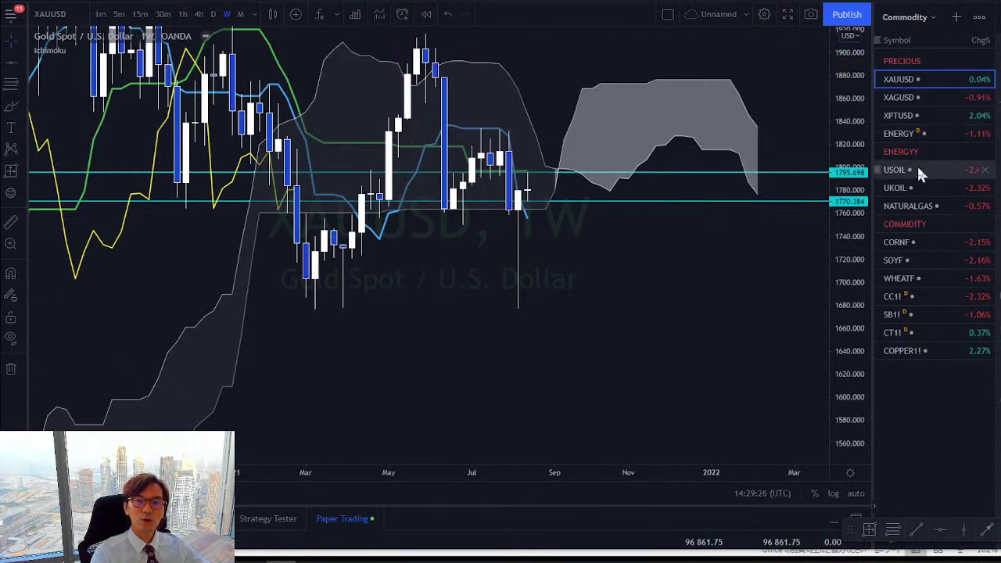
{"action": "left_click_drag", "start_coordinate": [702, 107], "coordinate": [636, 232]}
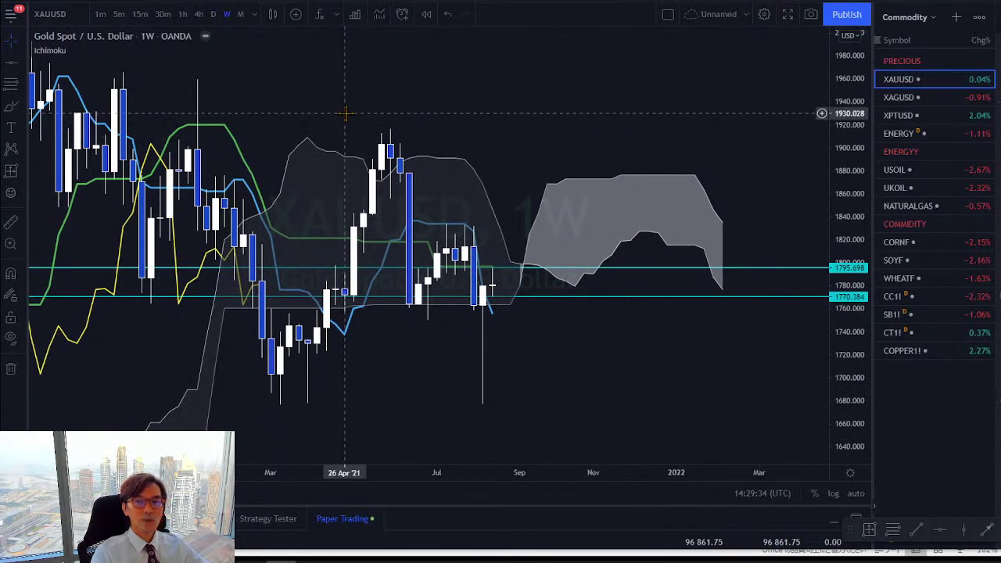
Step: Open the USOIL weekly chart, circle its March candles in red, and switch the watchlist to Index
{"action": "left_click", "coordinate": [909, 172]}
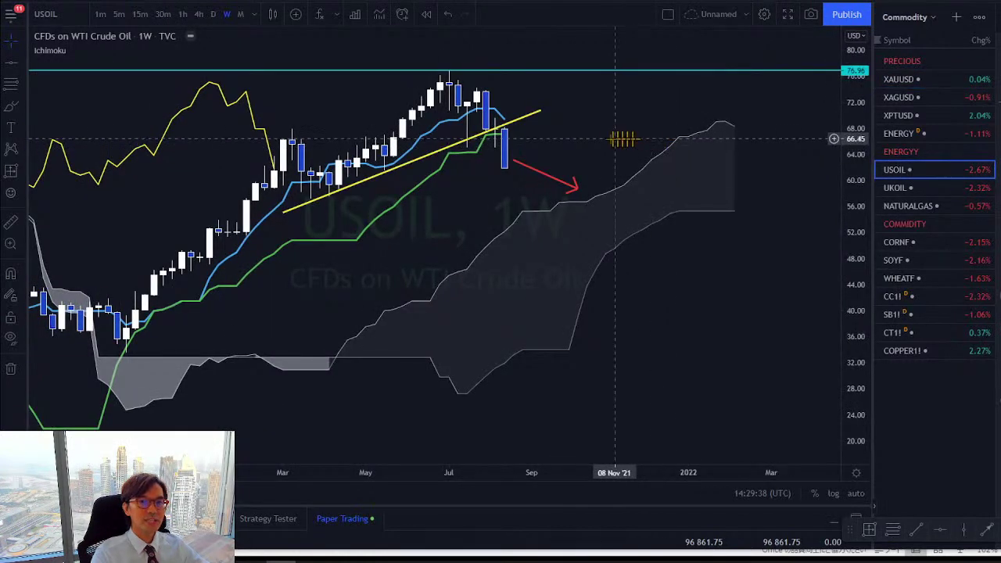
{"action": "left_click_drag", "start_coordinate": [597, 136], "coordinate": [624, 149]}
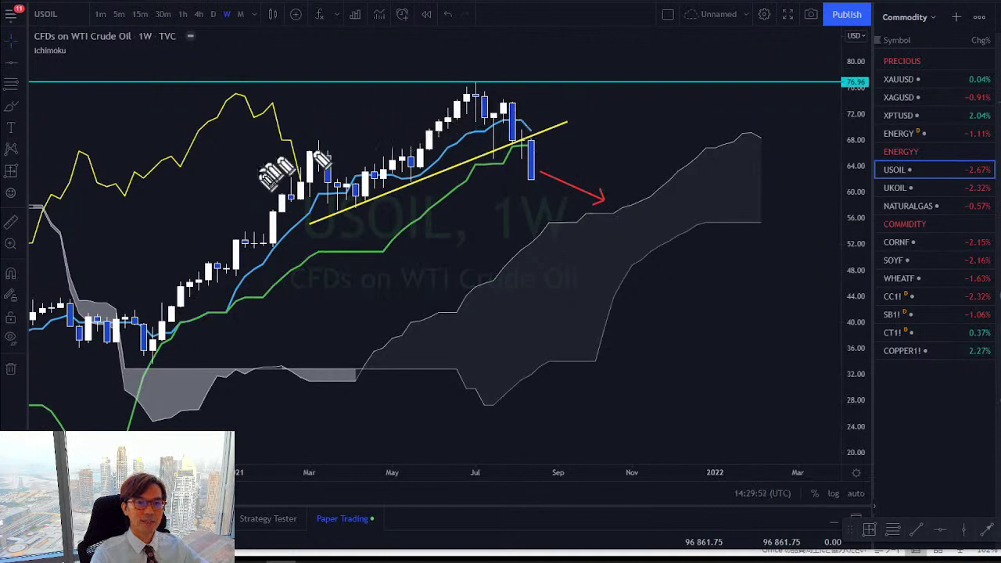
{"action": "mouse_move", "coordinate": [319, 205]}
{"action": "left_mouse_down"}
{"action": "mouse_move", "coordinate": [291, 184]}
{"action": "mouse_move", "coordinate": [313, 174]}
{"action": "mouse_move", "coordinate": [308, 200]}
{"action": "mouse_move", "coordinate": [329, 210]}
{"action": "left_mouse_up"}
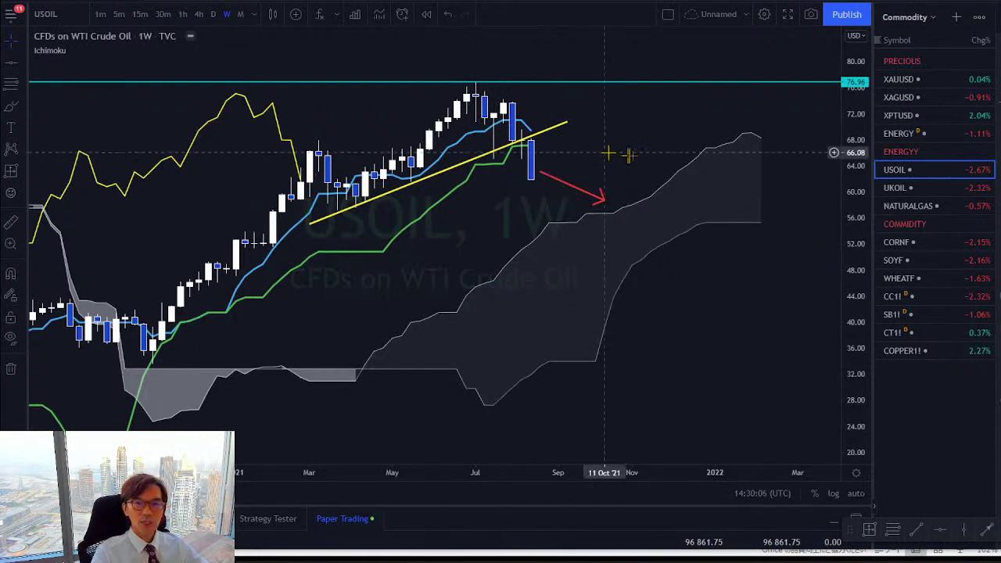
{"action": "left_click", "coordinate": [929, 19]}
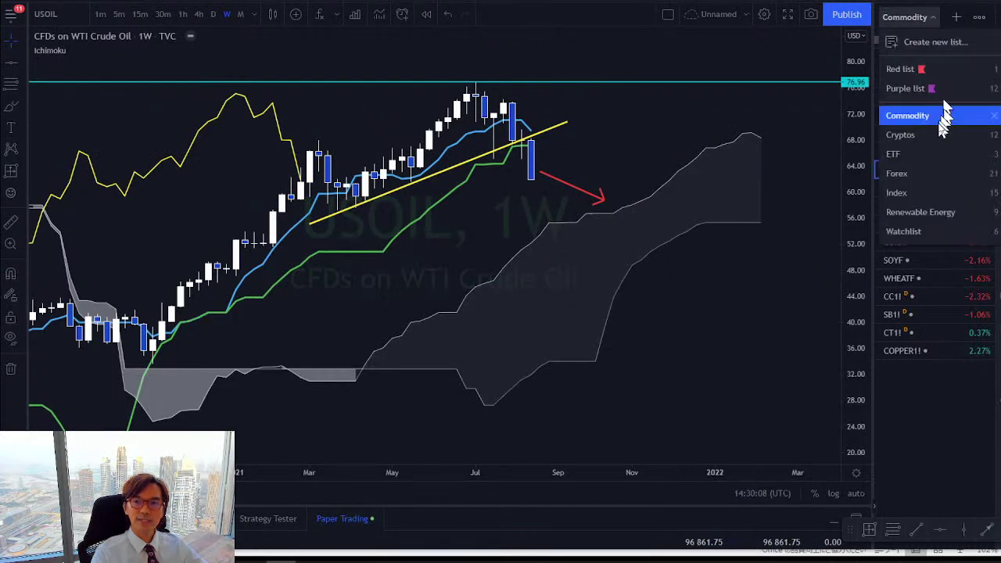
{"action": "left_click", "coordinate": [907, 194]}
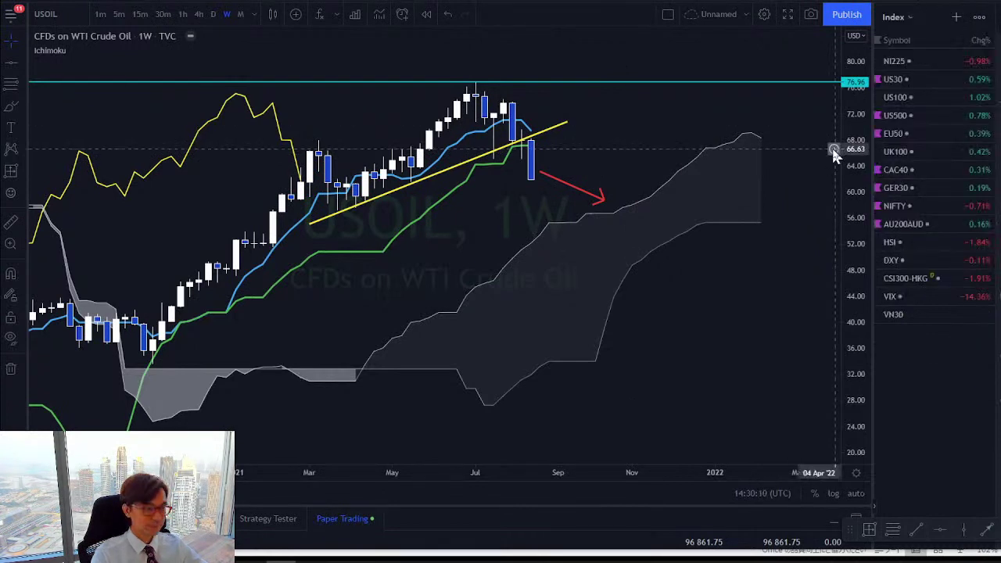
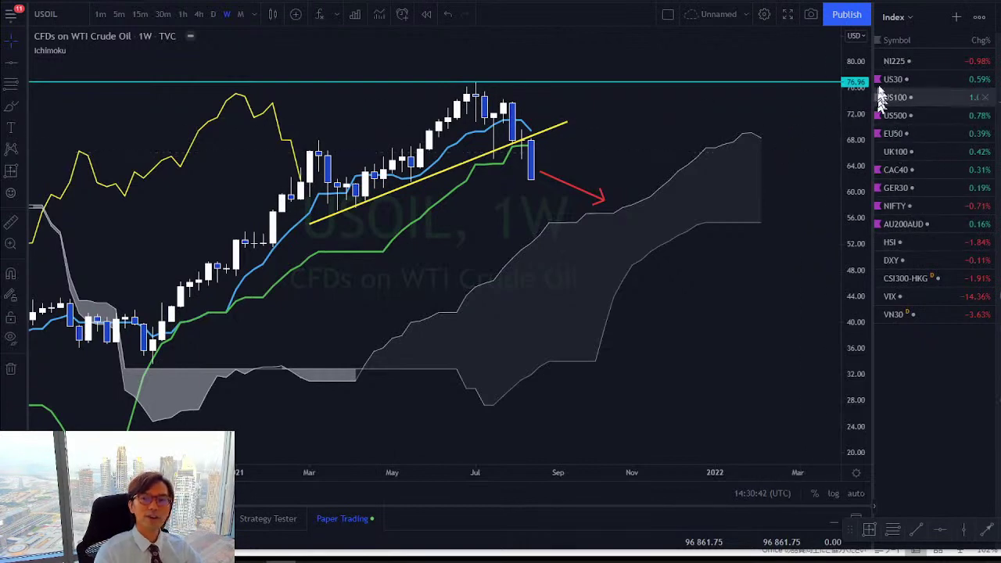
Step: Load Nikkei 225, sketch marks below the last candle and on the green line, then select the yellow trendline
{"action": "left_click", "coordinate": [895, 61]}
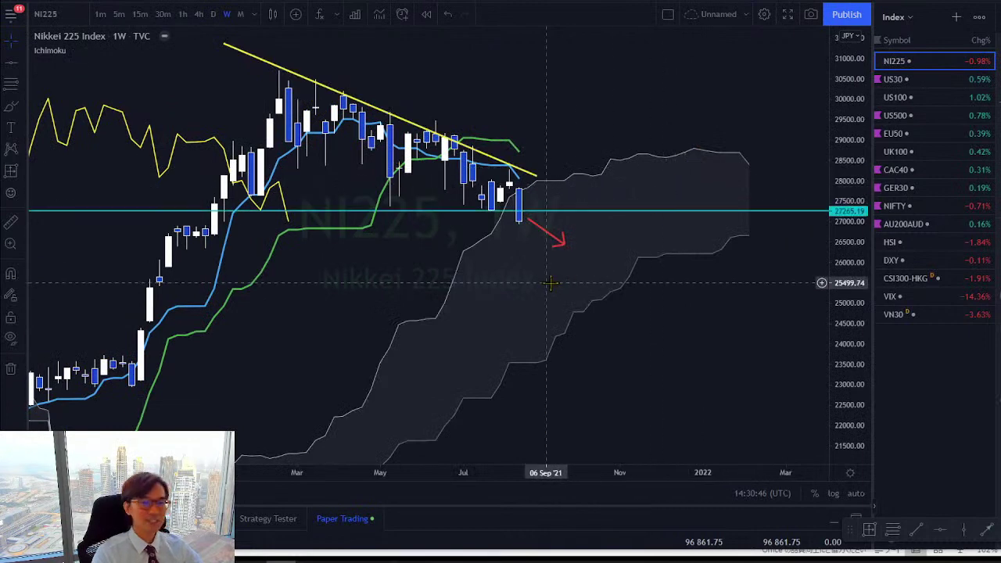
{"action": "left_click_drag", "start_coordinate": [618, 297], "coordinate": [635, 313]}
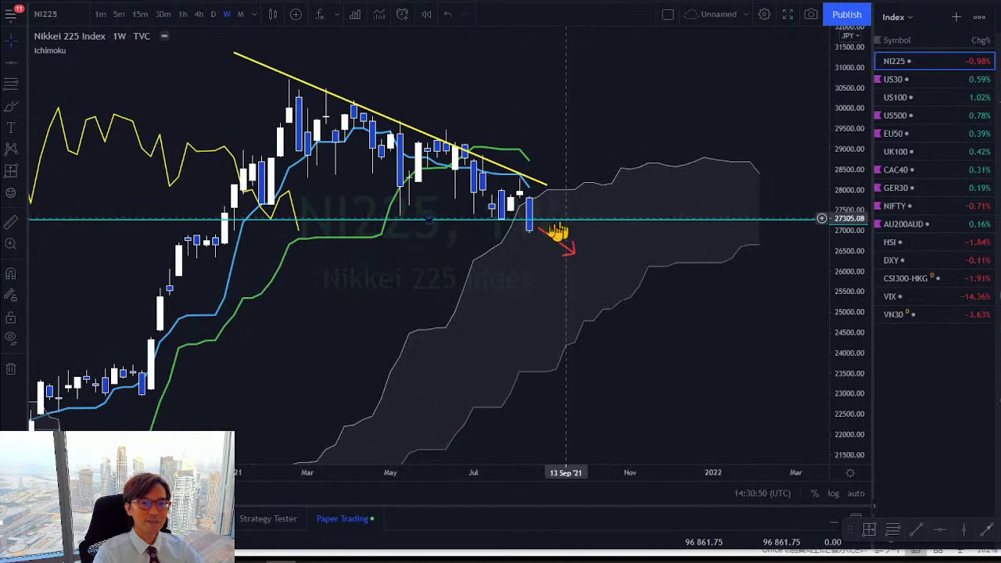
{"action": "left_click_drag", "start_coordinate": [469, 233], "coordinate": [487, 268]}
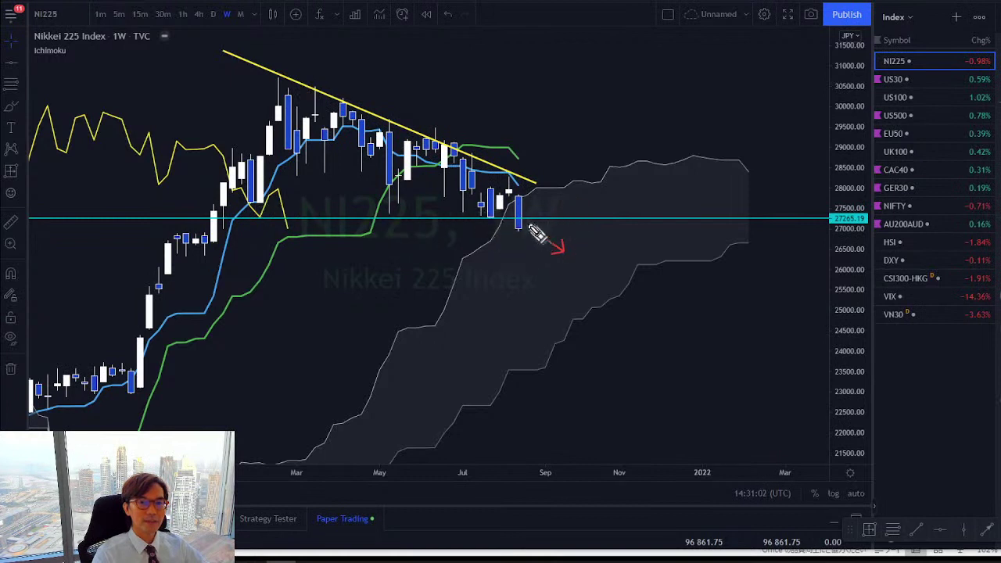
{"action": "left_click_drag", "start_coordinate": [528, 234], "coordinate": [592, 274]}
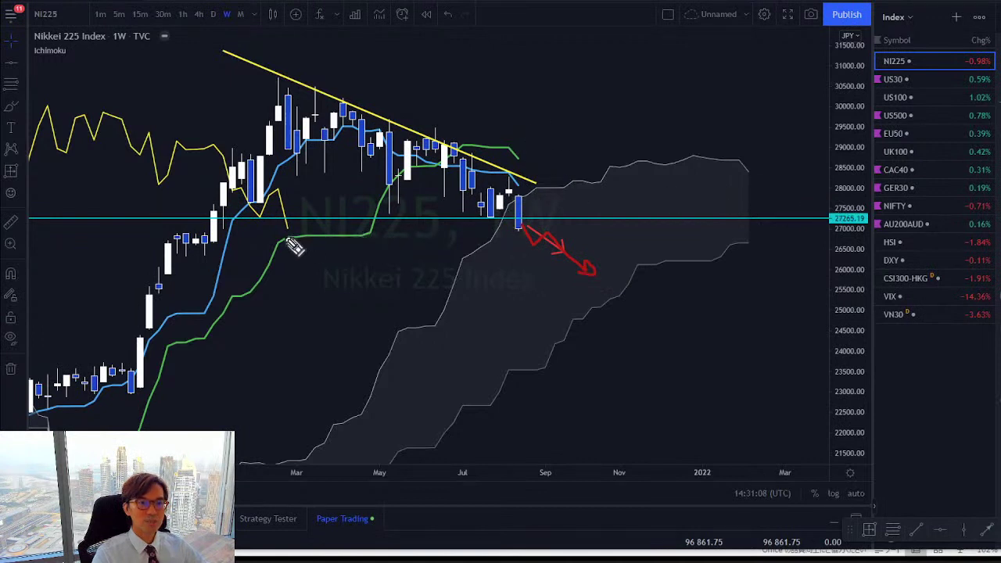
{"action": "mouse_move", "coordinate": [294, 247]}
{"action": "left_mouse_down"}
{"action": "mouse_move", "coordinate": [279, 212]}
{"action": "mouse_move", "coordinate": [290, 236]}
{"action": "left_mouse_up"}
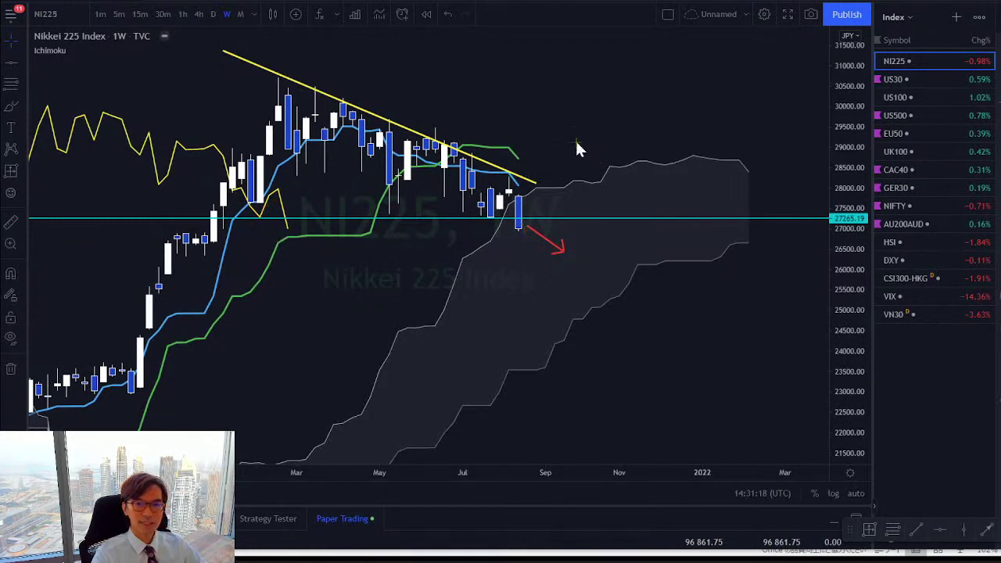
{"action": "left_click", "coordinate": [536, 184]}
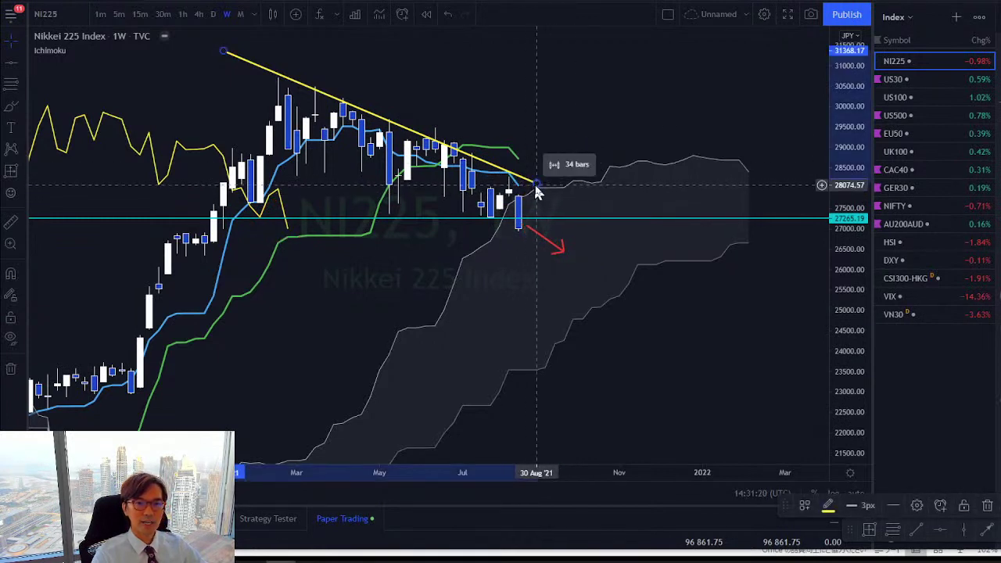
Step: Extend the yellow trendline further right, deleting it and restoring it with undo
{"action": "mouse_move", "coordinate": [536, 187]}
{"action": "left_mouse_down"}
{"action": "mouse_move", "coordinate": [579, 214]}
{"action": "mouse_move", "coordinate": [637, 219]}
{"action": "left_mouse_up"}
{"action": "key", "text": "Delete"}
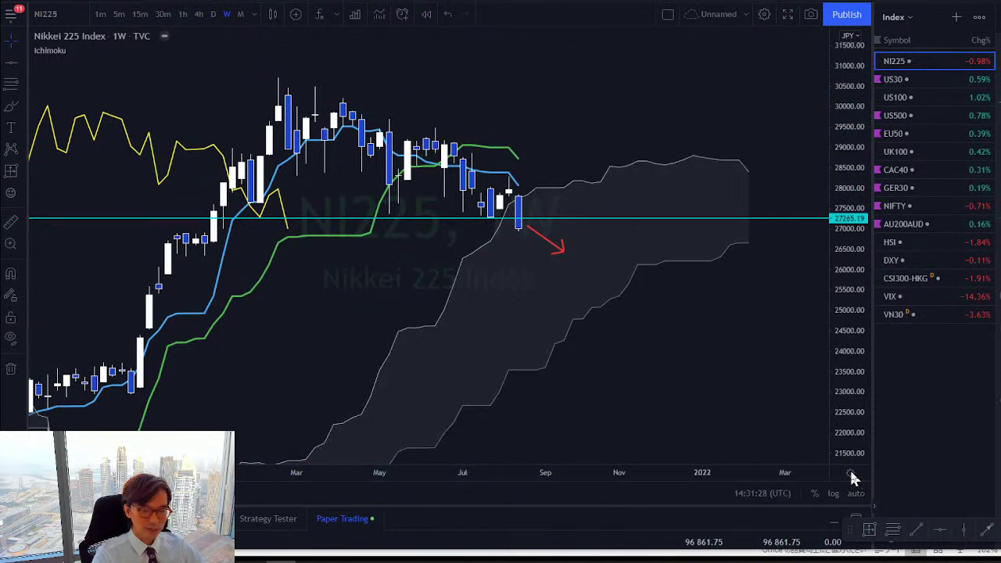
{"action": "key", "text": "ctrl+z"}
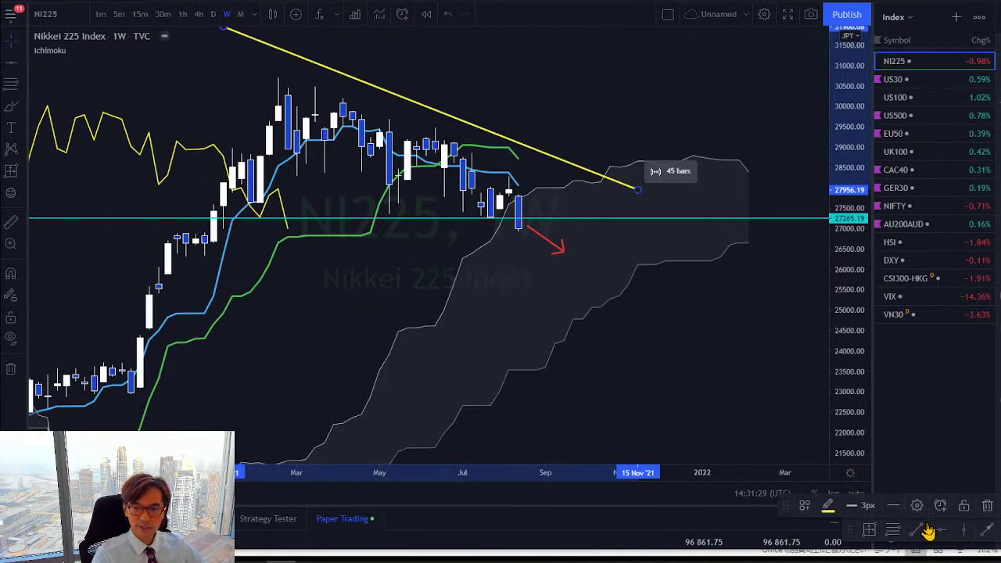
{"action": "left_click", "coordinate": [549, 181]}
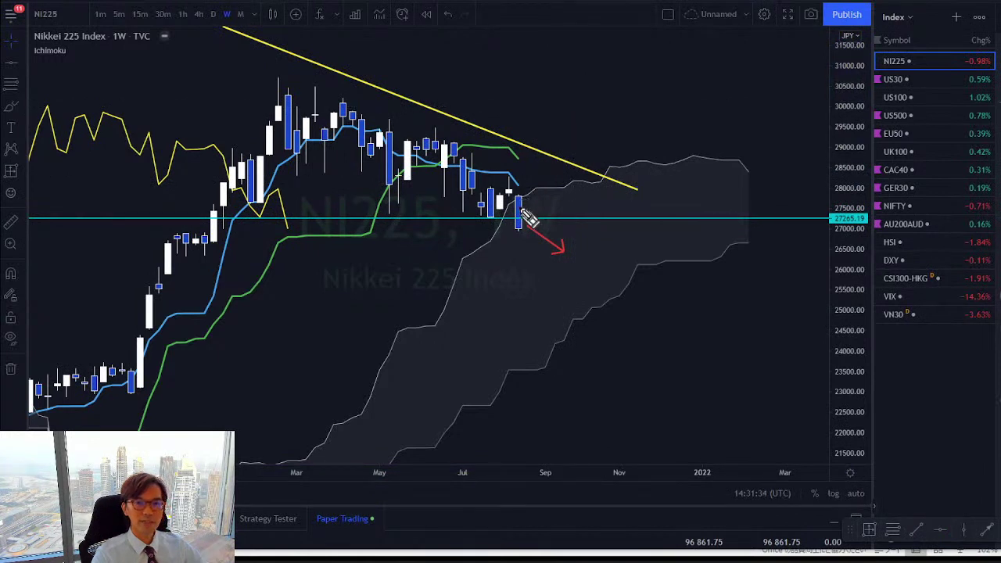
Step: Sketch a rise-then-fall path, lower the trendline onto the recent highs, then load US30
{"action": "mouse_move", "coordinate": [521, 207]}
{"action": "left_mouse_down"}
{"action": "mouse_move", "coordinate": [561, 166]}
{"action": "mouse_move", "coordinate": [609, 219]}
{"action": "left_mouse_up"}
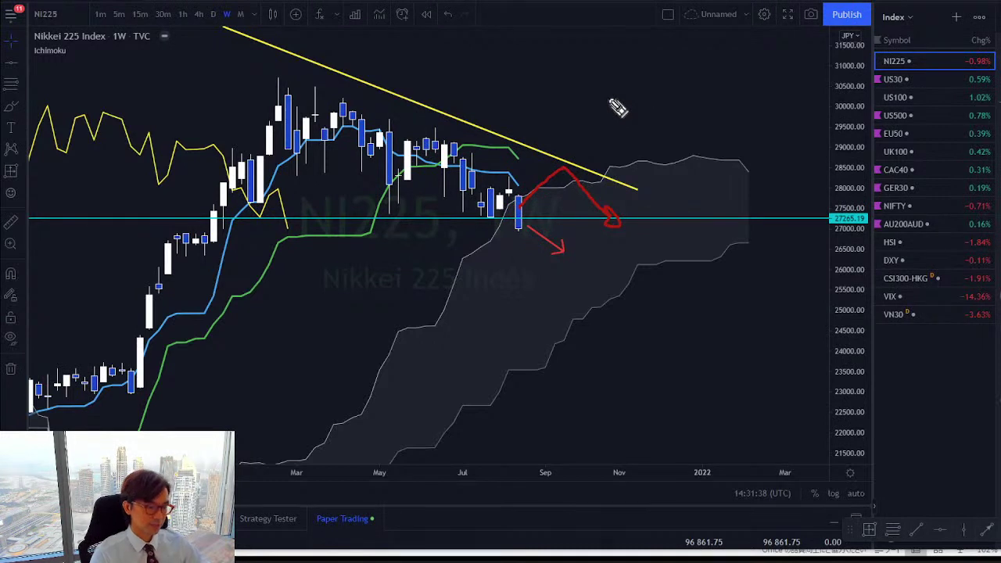
{"action": "left_click", "coordinate": [550, 157]}
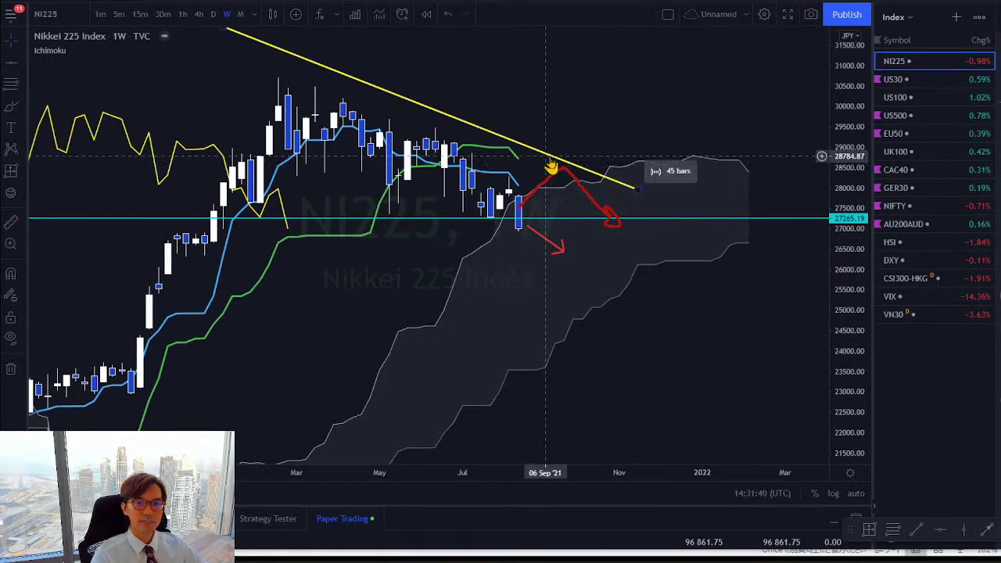
{"action": "left_click_drag", "start_coordinate": [550, 160], "coordinate": [545, 182]}
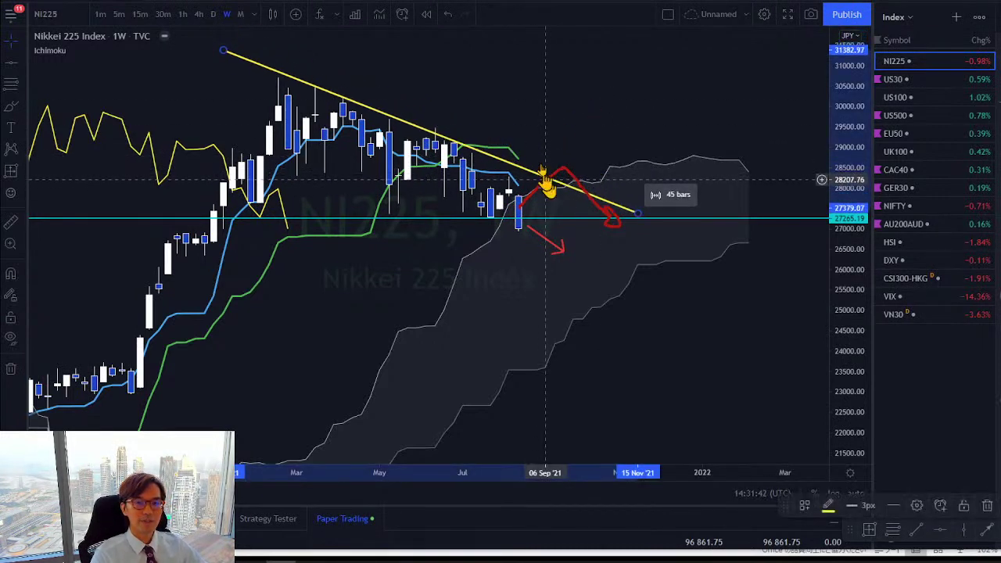
{"action": "left_click", "coordinate": [534, 117]}
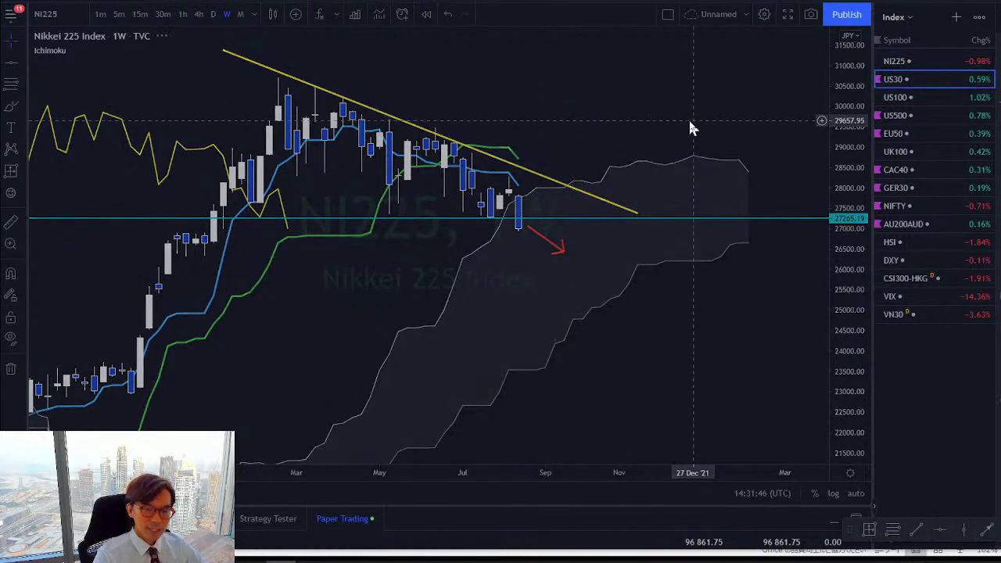
{"action": "key", "text": "space"}
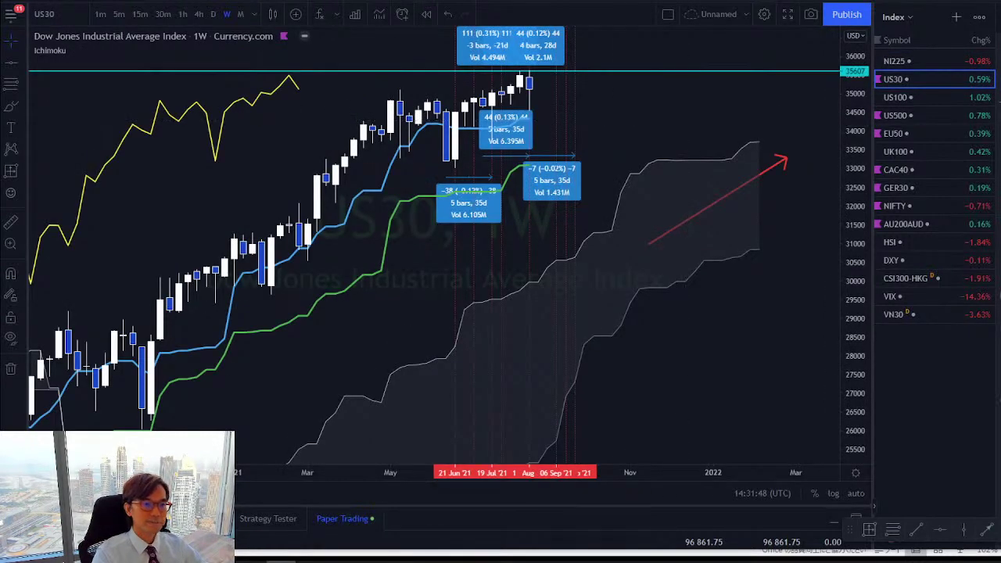
Step: With drawings hidden, brush red arrows at both cloud edges and the green and blue line ends
{"action": "left_click", "coordinate": [11, 338]}
{"action": "left_click_drag", "start_coordinate": [664, 149], "coordinate": [654, 204]}
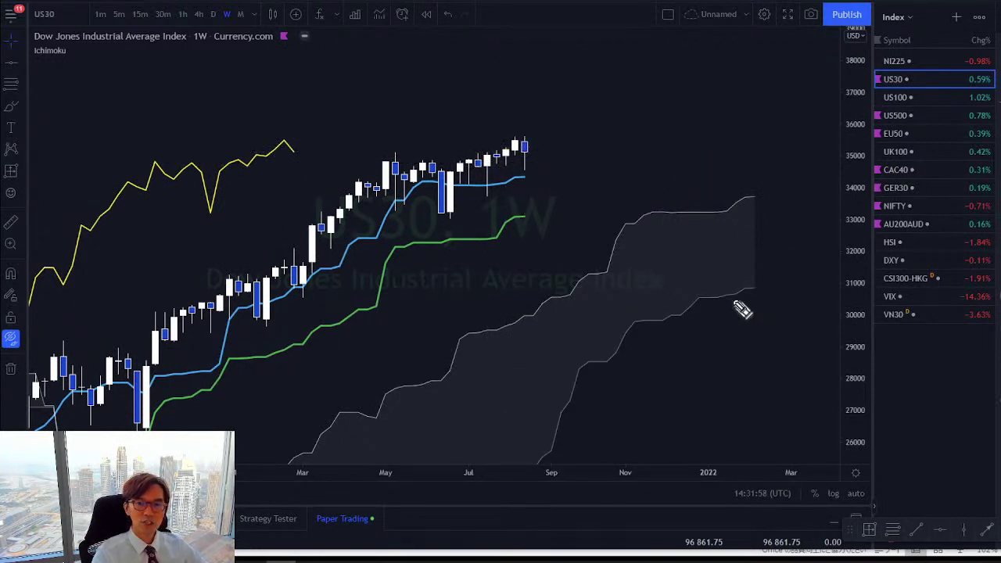
{"action": "left_click_drag", "start_coordinate": [778, 315], "coordinate": [763, 308]}
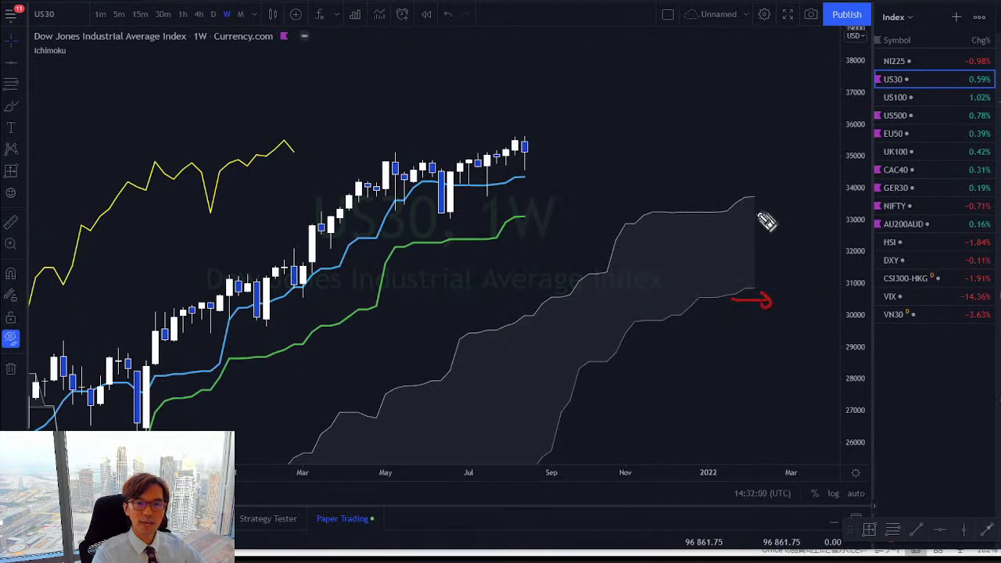
{"action": "left_click_drag", "start_coordinate": [751, 188], "coordinate": [743, 191]}
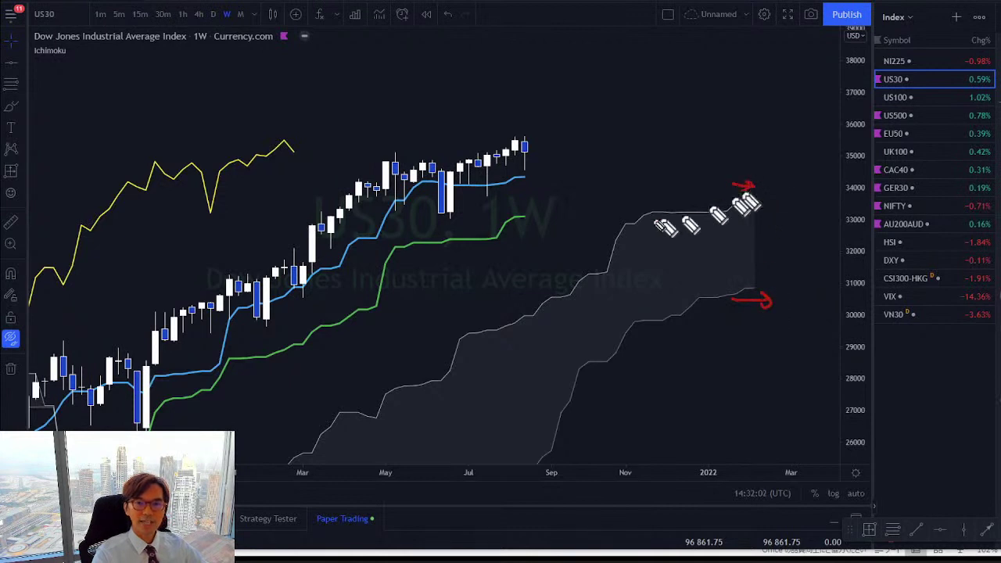
{"action": "left_click_drag", "start_coordinate": [538, 243], "coordinate": [535, 240]}
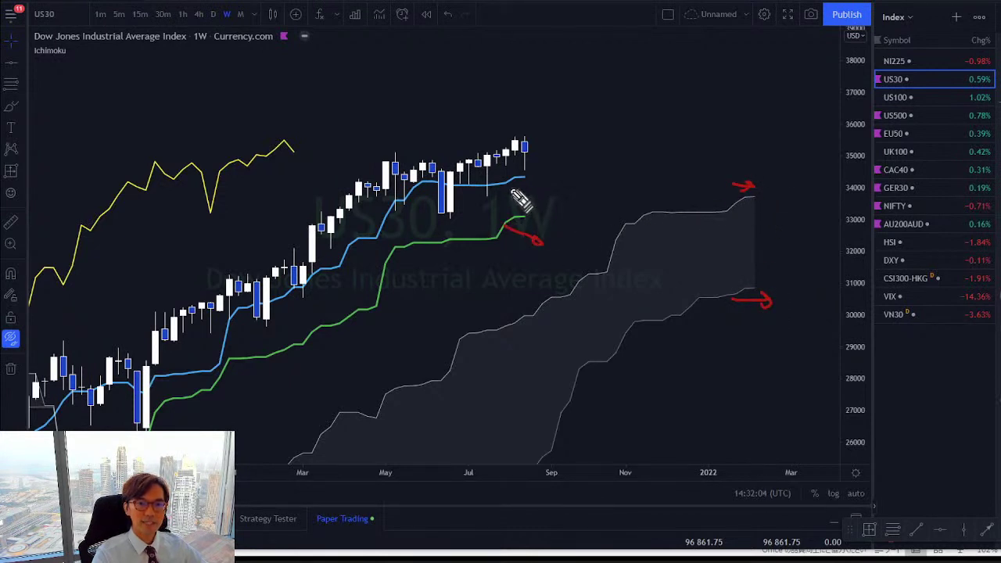
{"action": "left_click_drag", "start_coordinate": [525, 187], "coordinate": [529, 190]}
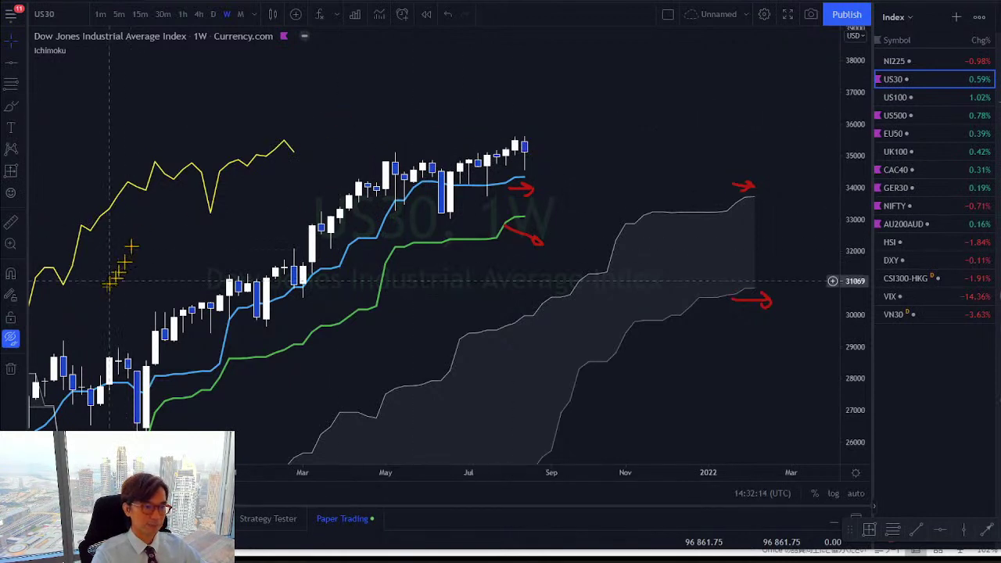
{"action": "left_click", "coordinate": [11, 338]}
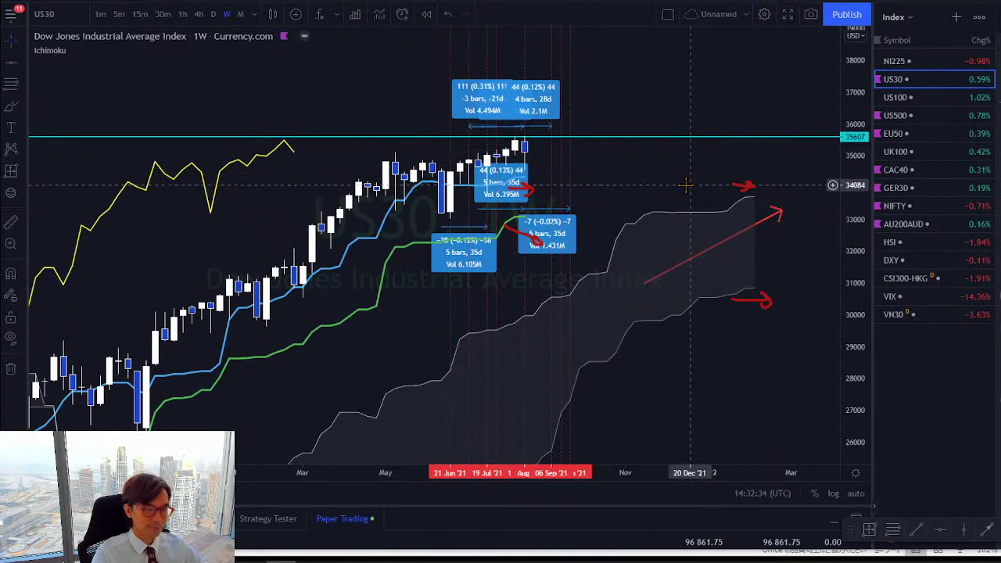
Step: Open the NASDAQ 100 (US100) chart and delete its upper and lower red arrows
{"action": "left_click", "coordinate": [893, 95]}
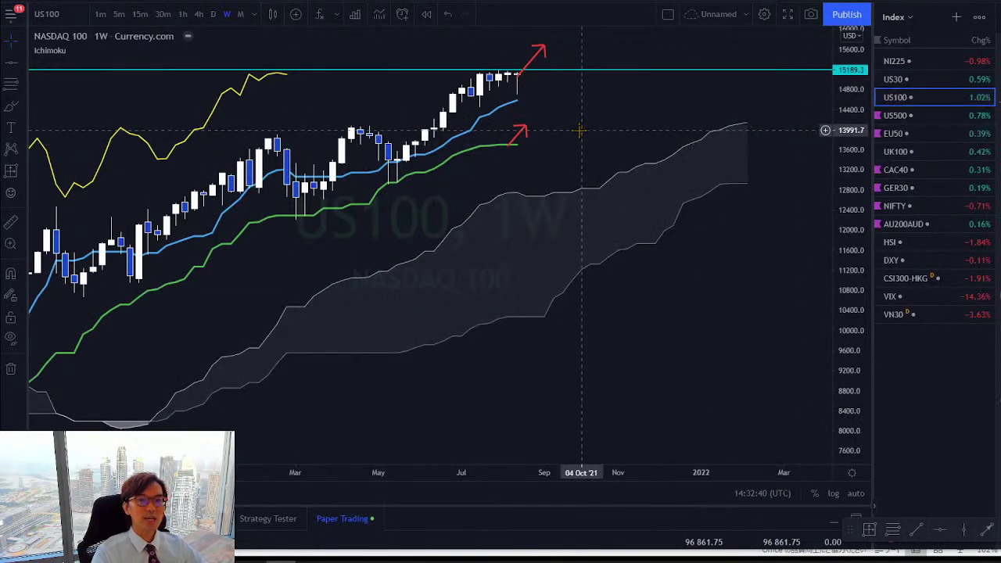
{"action": "left_click_drag", "start_coordinate": [579, 131], "coordinate": [569, 196]}
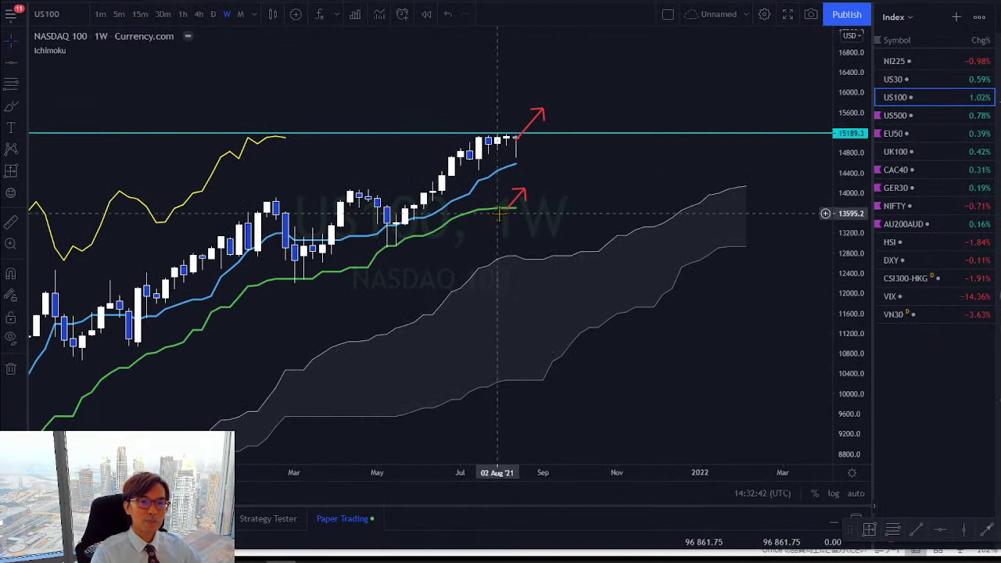
{"action": "left_click", "coordinate": [529, 135]}
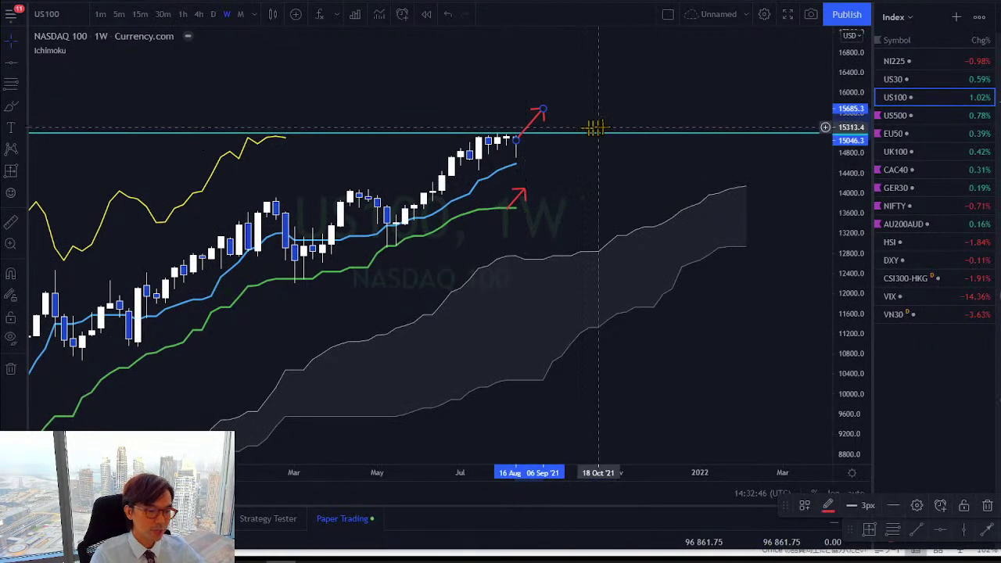
{"action": "key", "text": "Delete"}
{"action": "left_click", "coordinate": [518, 197]}
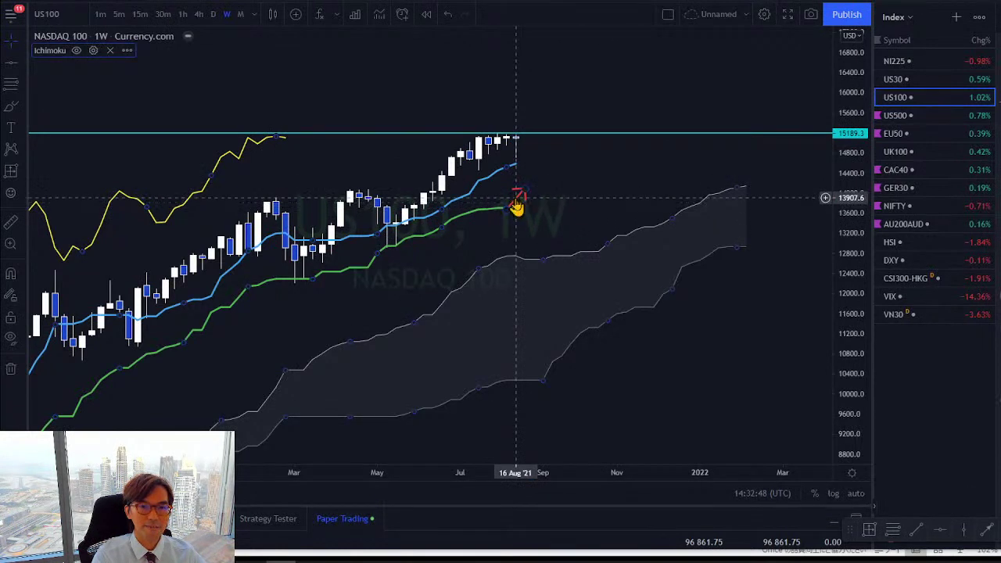
{"action": "key", "text": "Delete"}
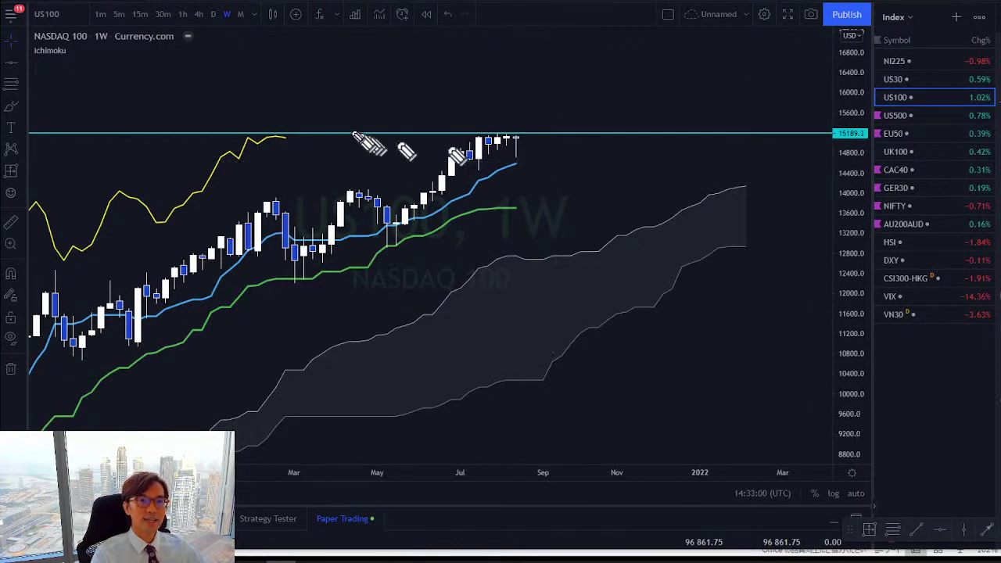
Step: Circle the yellow line's peak, stroke marks by the latest candles, clear them, then load US500
{"action": "mouse_move", "coordinate": [287, 159]}
{"action": "left_mouse_down"}
{"action": "mouse_move", "coordinate": [279, 125]}
{"action": "mouse_move", "coordinate": [304, 144]}
{"action": "left_mouse_up"}
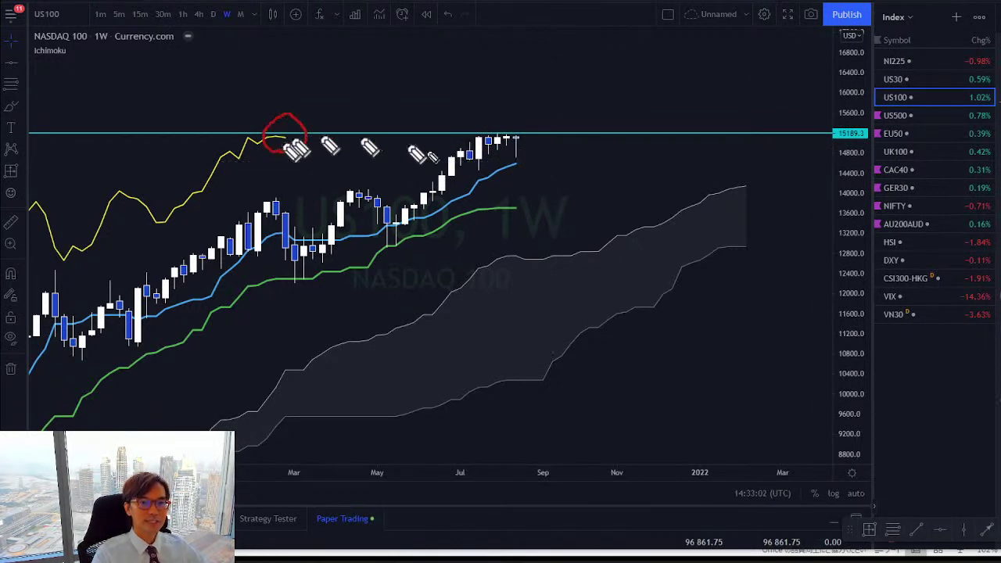
{"action": "left_click_drag", "start_coordinate": [520, 145], "coordinate": [541, 110]}
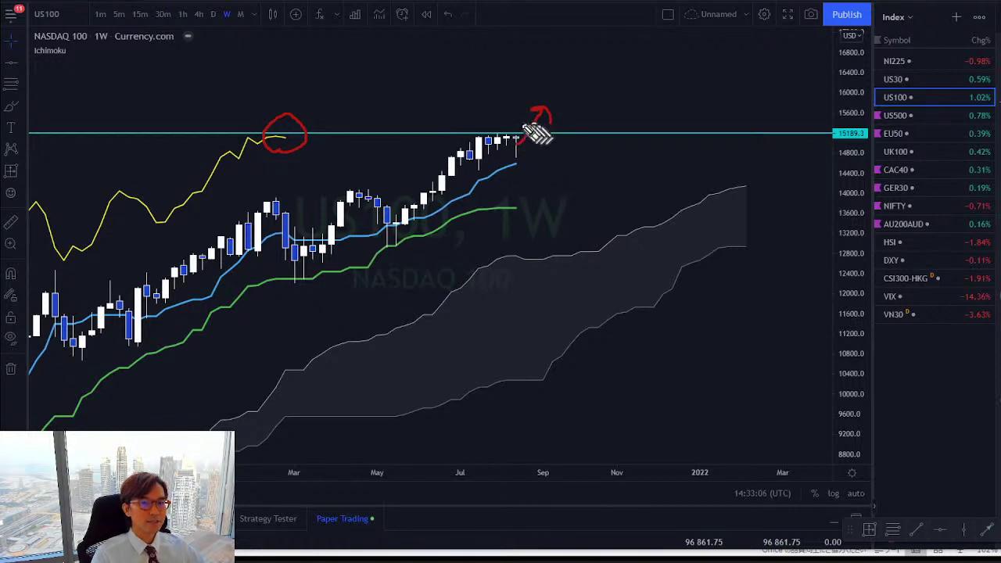
{"action": "mouse_move", "coordinate": [512, 123]}
{"action": "left_mouse_down"}
{"action": "mouse_move", "coordinate": [565, 126]}
{"action": "mouse_move", "coordinate": [565, 144]}
{"action": "mouse_move", "coordinate": [545, 166]}
{"action": "left_mouse_up"}
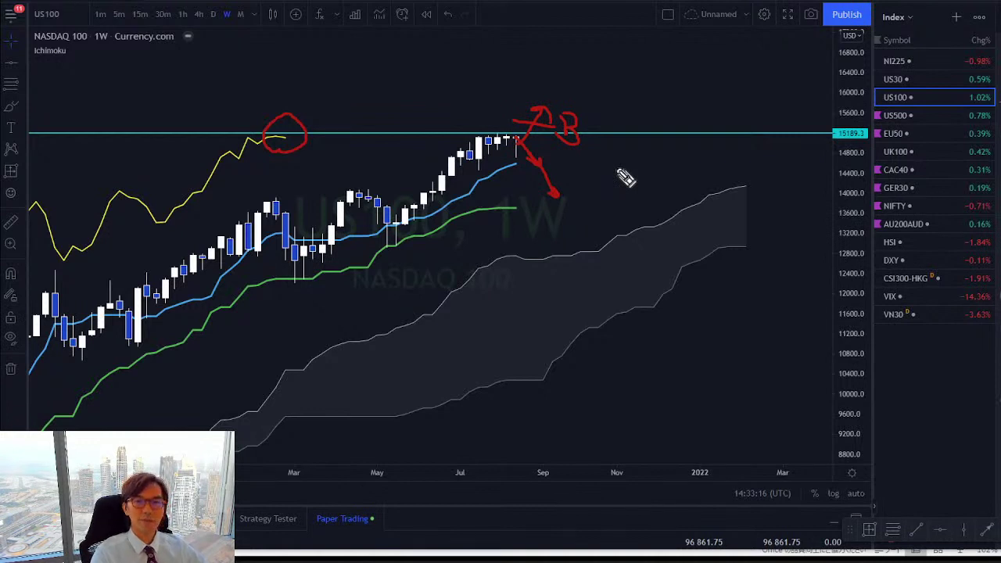
{"action": "key", "text": "e"}
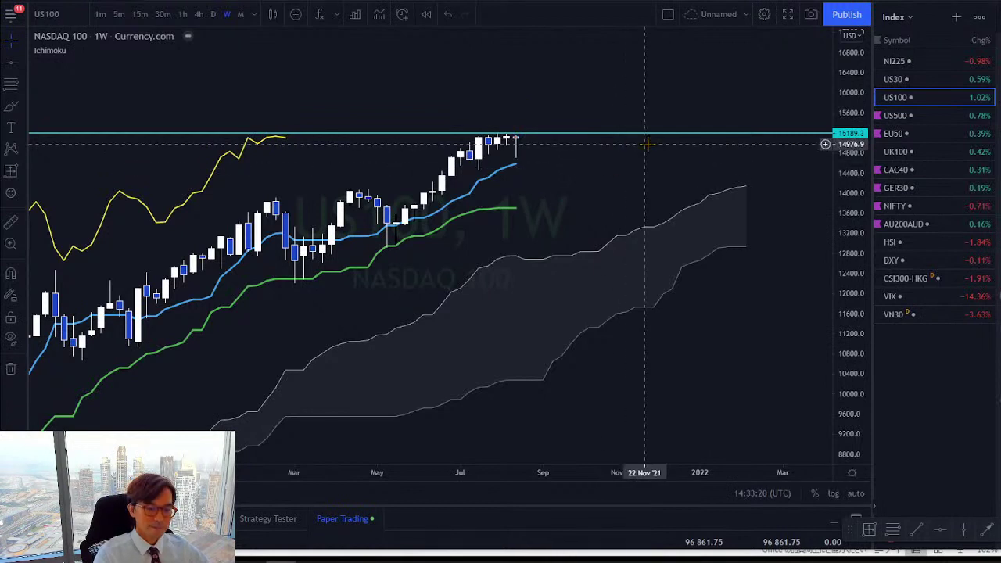
{"action": "key", "text": "Down"}
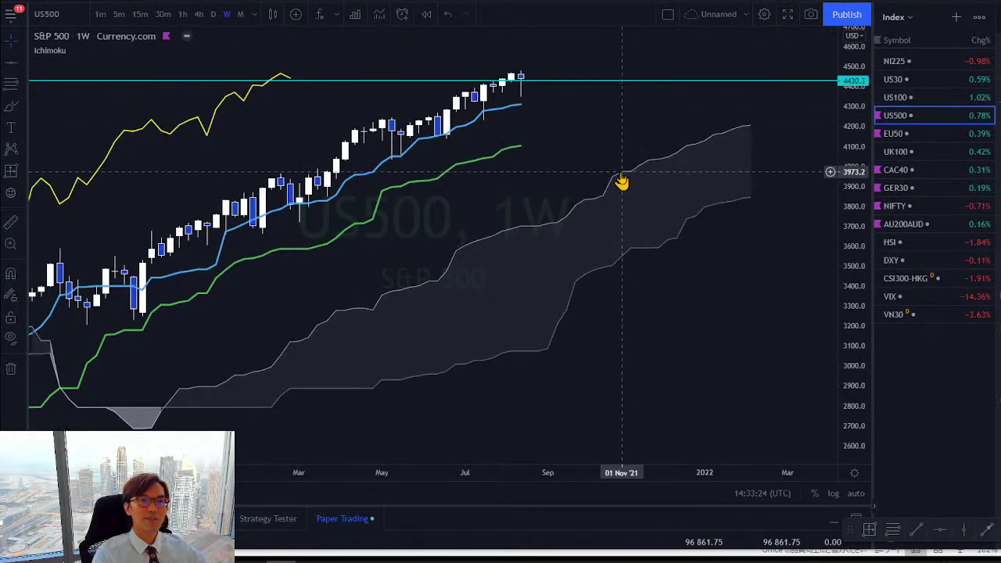
{"action": "left_click_drag", "start_coordinate": [618, 124], "coordinate": [626, 161]}
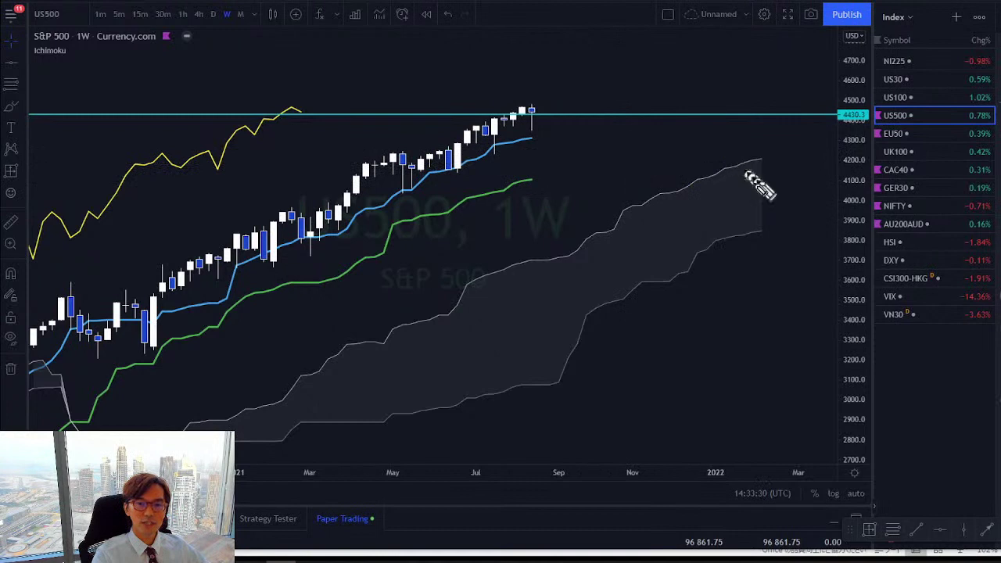
{"action": "left_click_drag", "start_coordinate": [711, 266], "coordinate": [773, 244]}
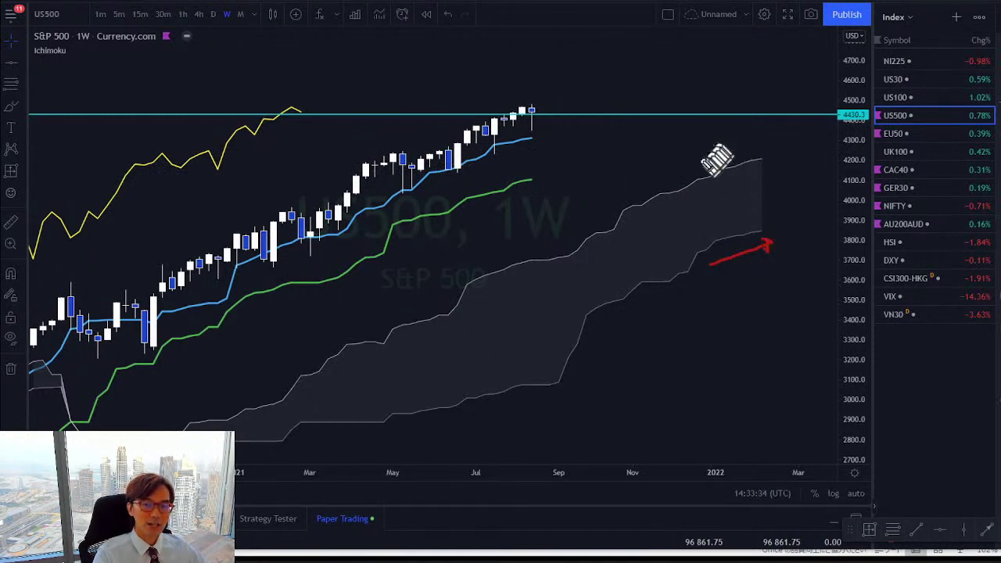
{"action": "mouse_move", "coordinate": [702, 155]}
{"action": "left_mouse_down"}
{"action": "mouse_move", "coordinate": [749, 140]}
{"action": "mouse_move", "coordinate": [747, 149]}
{"action": "left_mouse_up"}
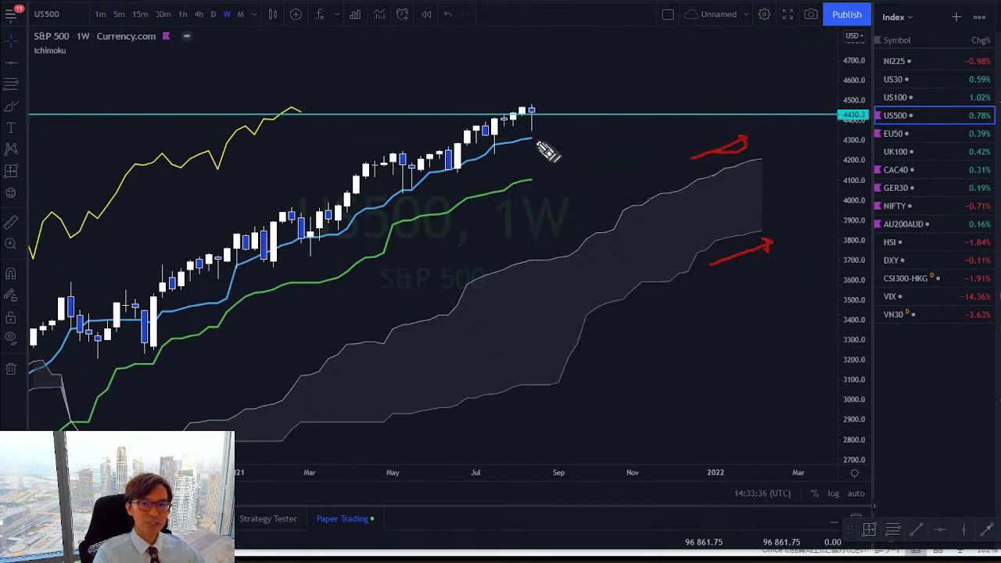
{"action": "left_click_drag", "start_coordinate": [500, 205], "coordinate": [555, 186]}
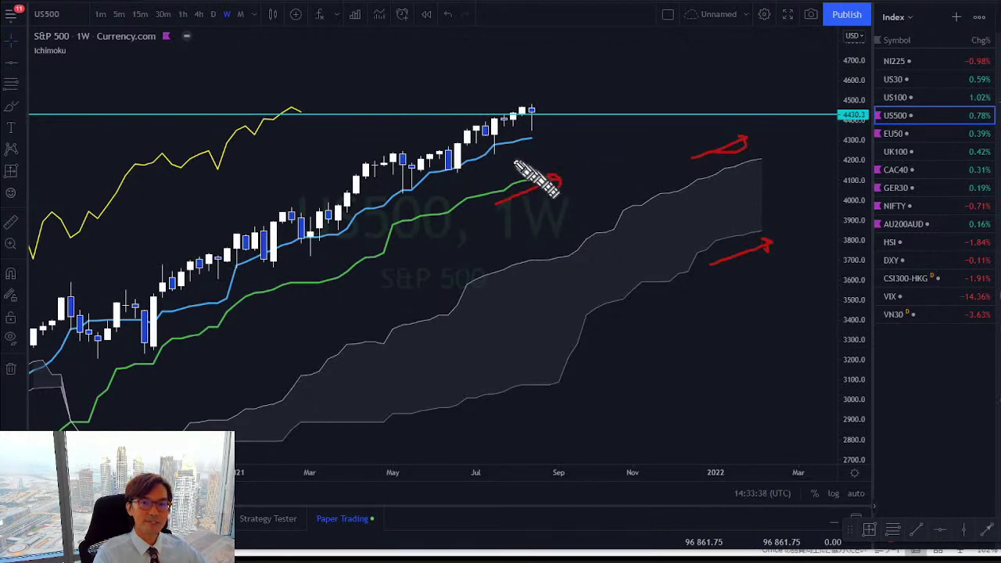
{"action": "left_click_drag", "start_coordinate": [510, 156], "coordinate": [554, 143]}
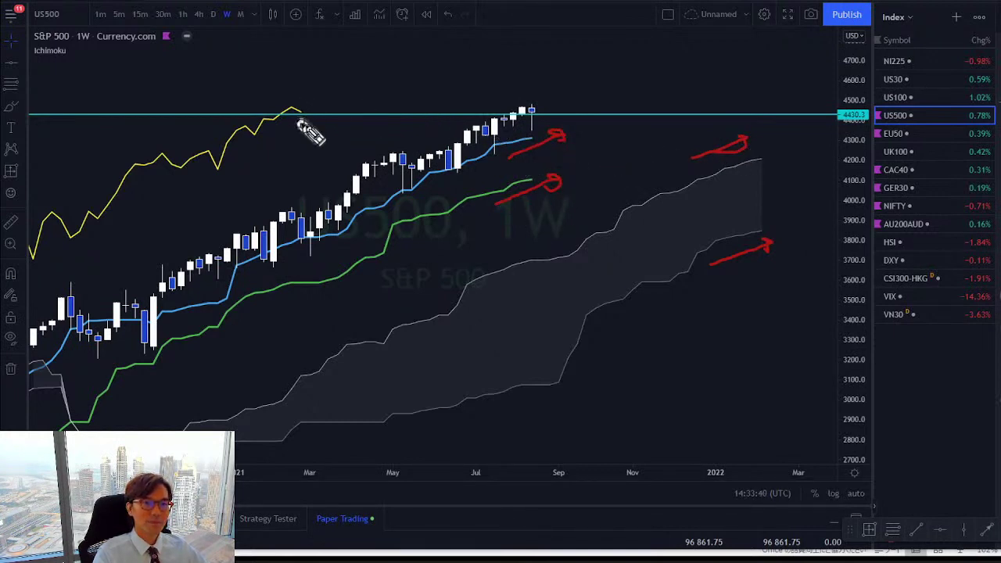
{"action": "mouse_move", "coordinate": [306, 129]}
{"action": "left_mouse_down"}
{"action": "mouse_move", "coordinate": [275, 89]}
{"action": "mouse_move", "coordinate": [307, 134]}
{"action": "left_mouse_up"}
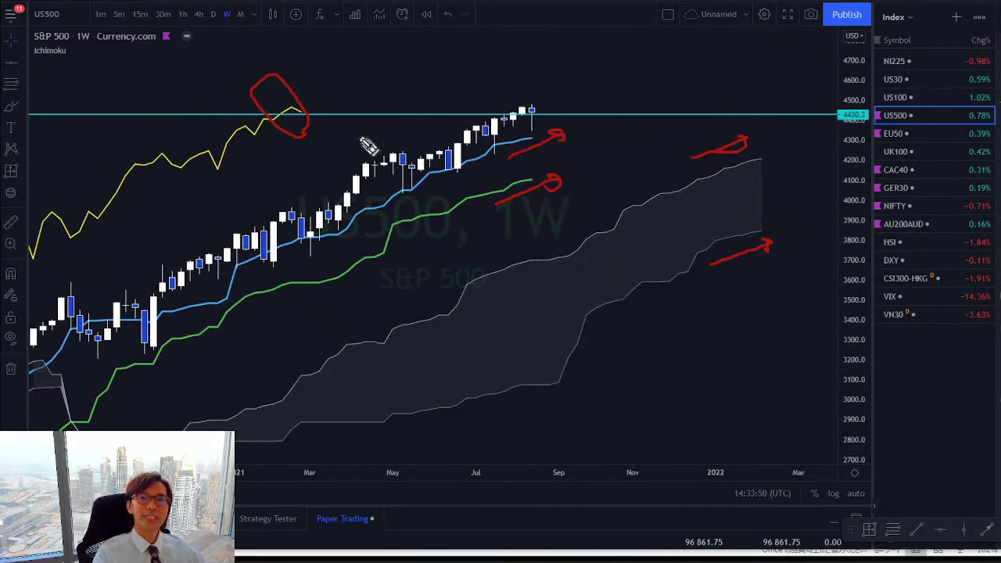
{"action": "left_click_drag", "start_coordinate": [538, 106], "coordinate": [571, 84]}
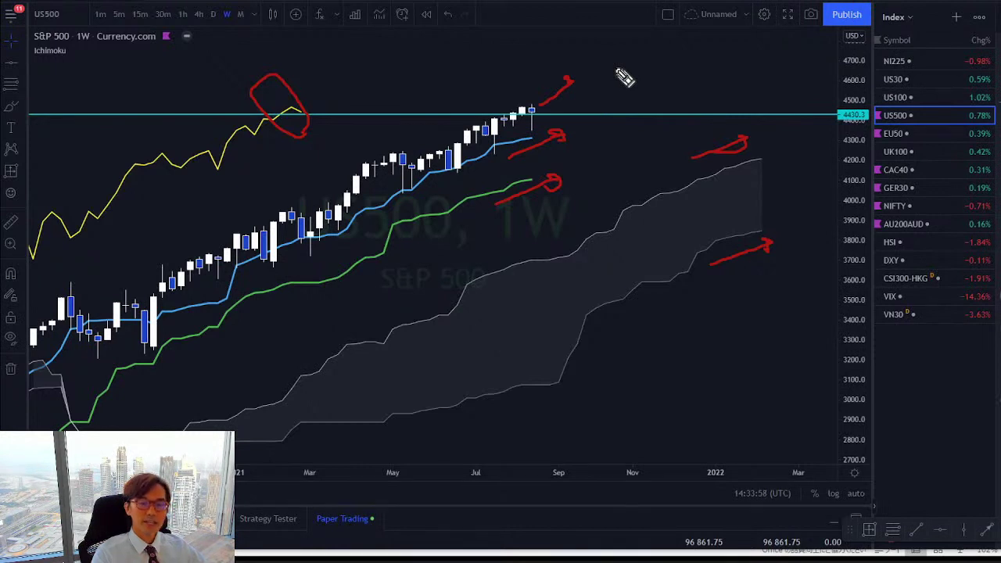
{"action": "key", "text": "e"}
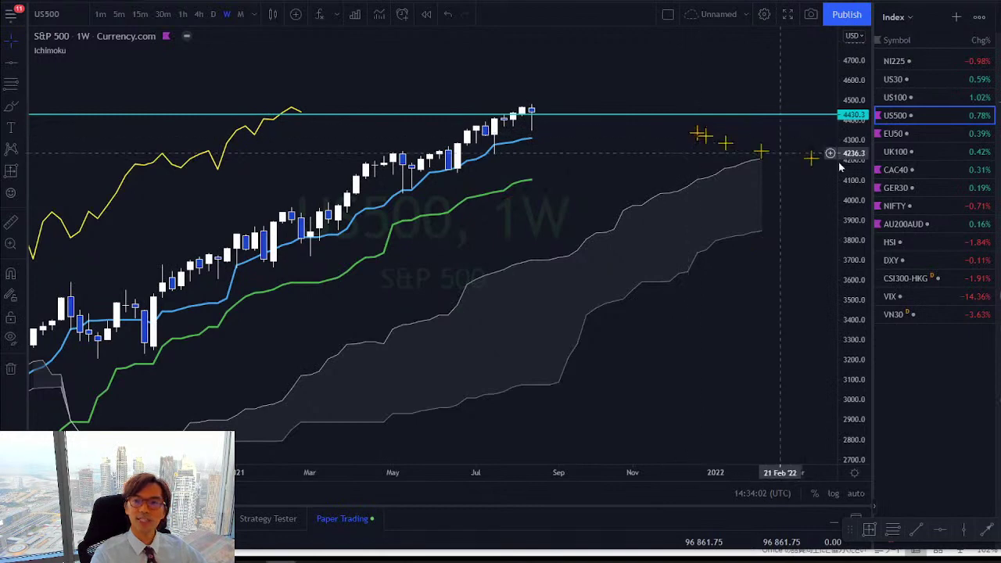
Step: On EU50, brush arrows at the cloud and green line and circle the yellow peak, clear them, load UK100
{"action": "left_click", "coordinate": [899, 132]}
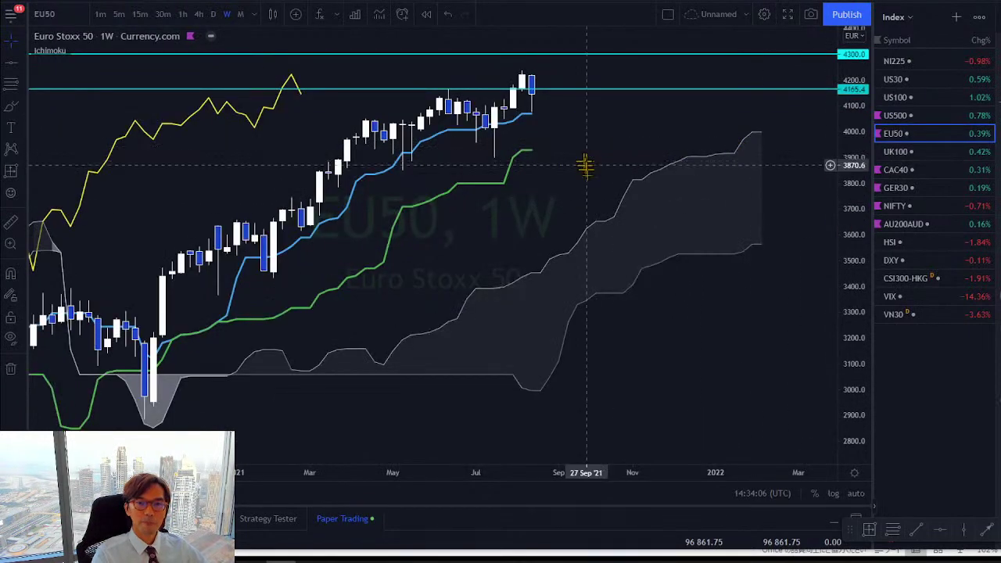
{"action": "left_click_drag", "start_coordinate": [583, 164], "coordinate": [561, 224]}
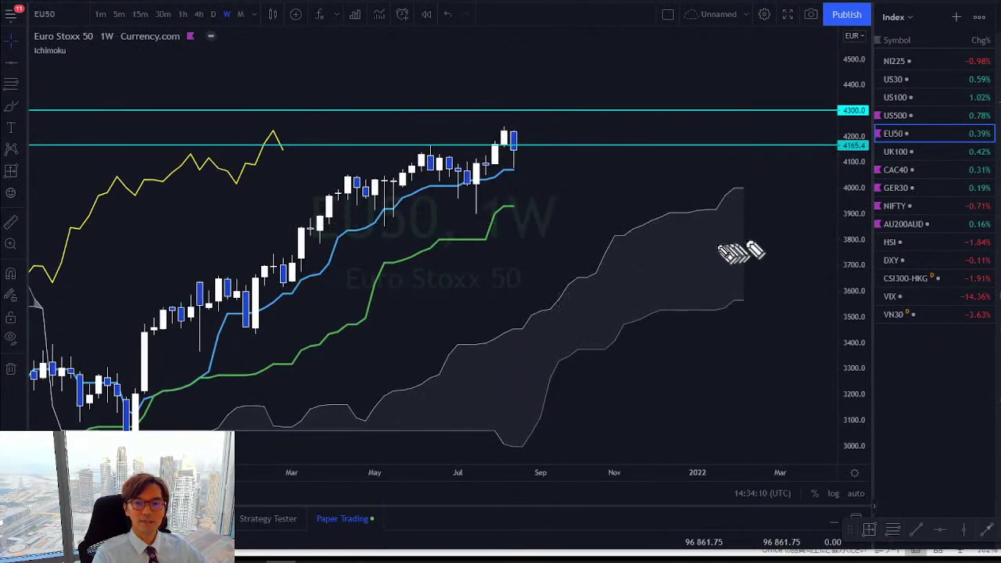
{"action": "left_click_drag", "start_coordinate": [713, 244], "coordinate": [785, 249]}
{"action": "left_click_drag", "start_coordinate": [499, 231], "coordinate": [545, 225]}
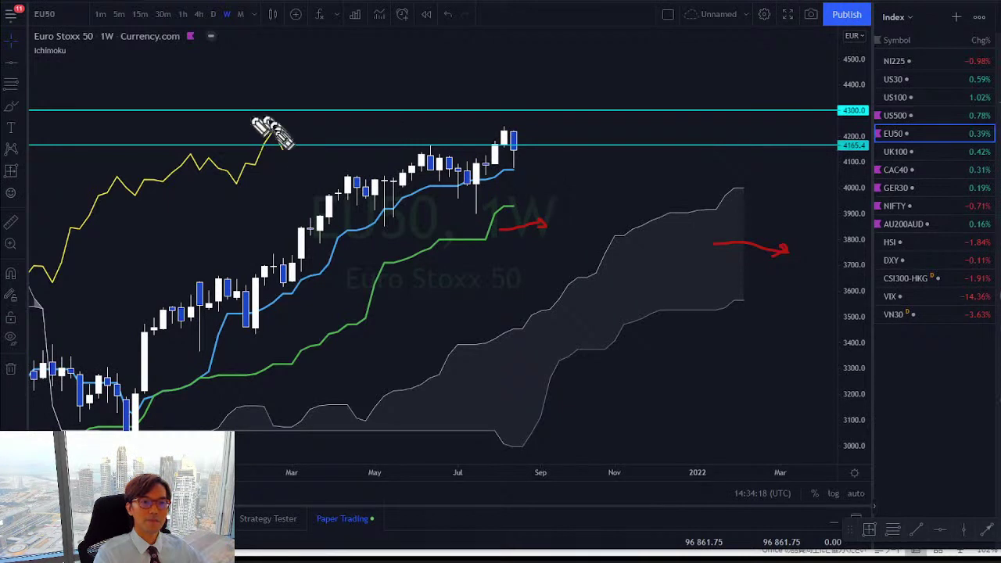
{"action": "left_click_drag", "start_coordinate": [287, 168], "coordinate": [290, 148]}
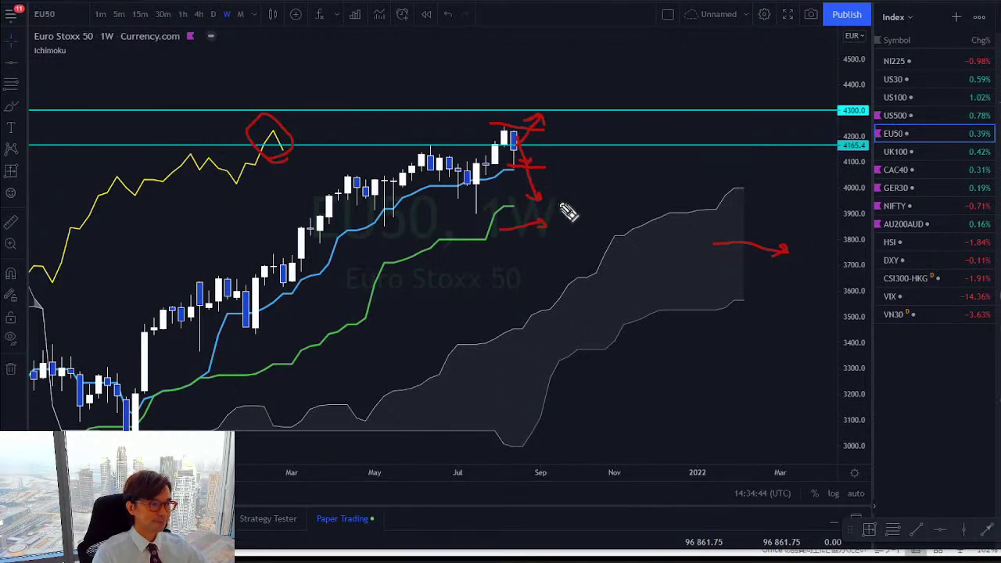
{"action": "key", "text": "e"}
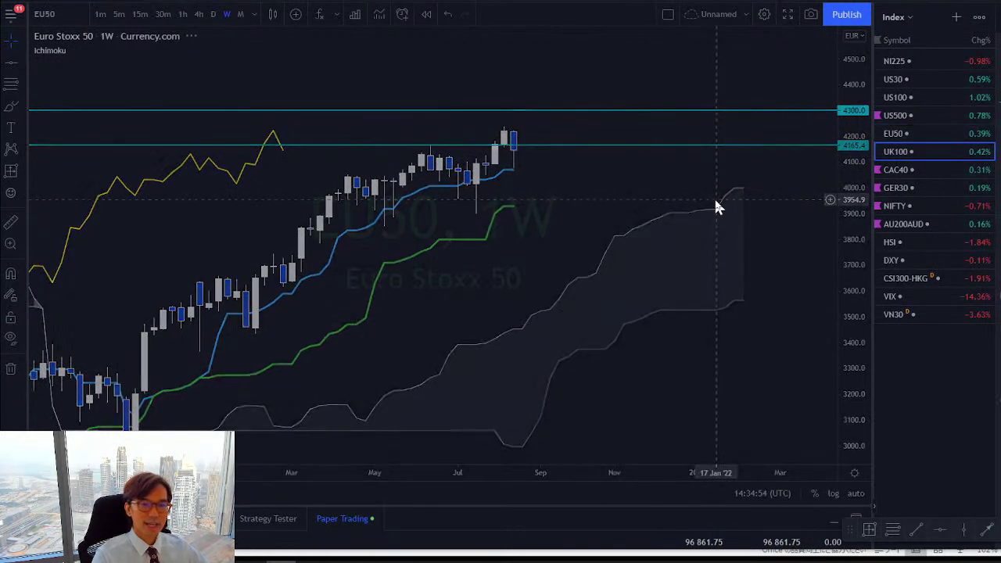
{"action": "key", "text": "Down"}
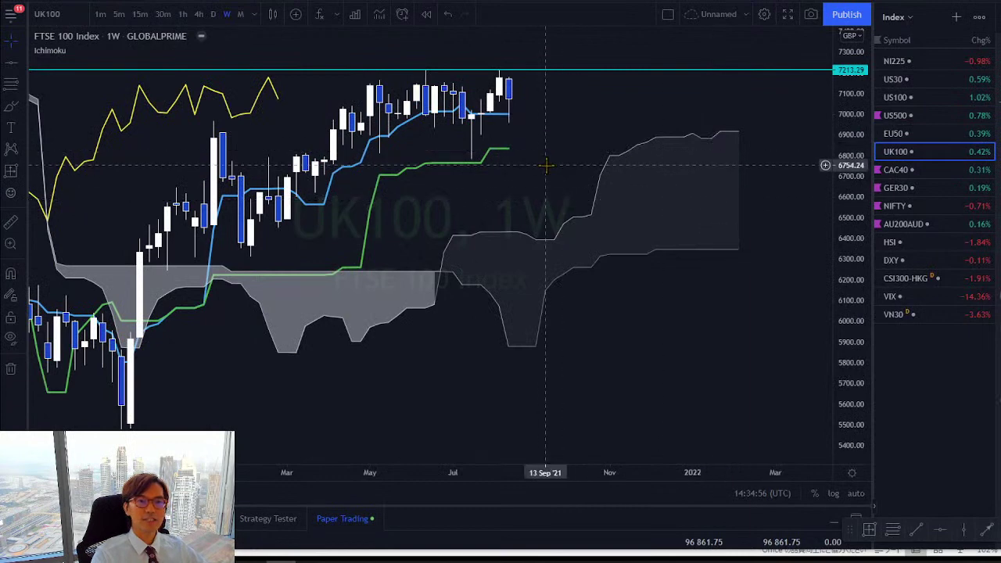
Step: Pan the UK100 chart down, then load the CAC 40 chart
{"action": "left_click_drag", "start_coordinate": [579, 160], "coordinate": [568, 216]}
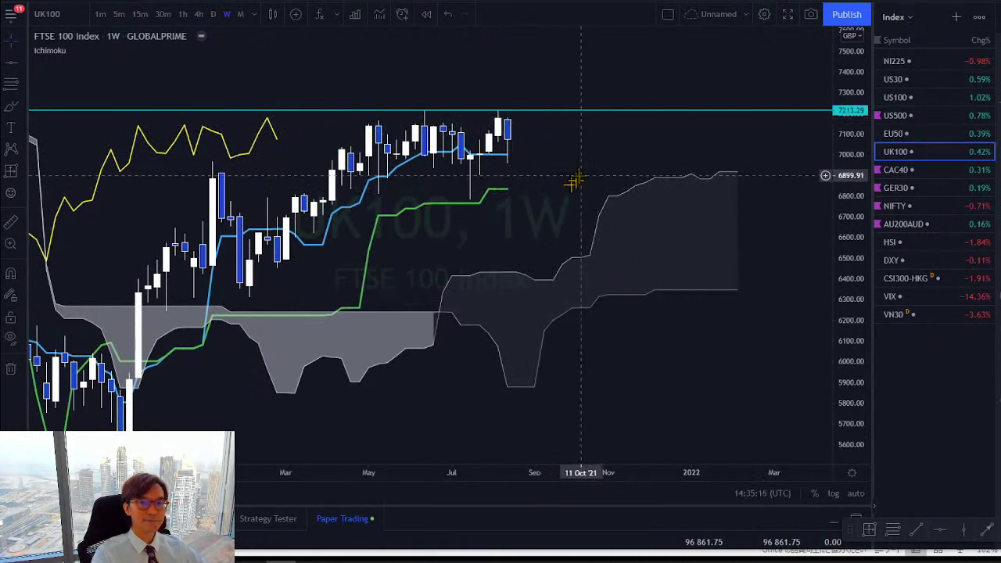
{"action": "key", "text": "Down"}
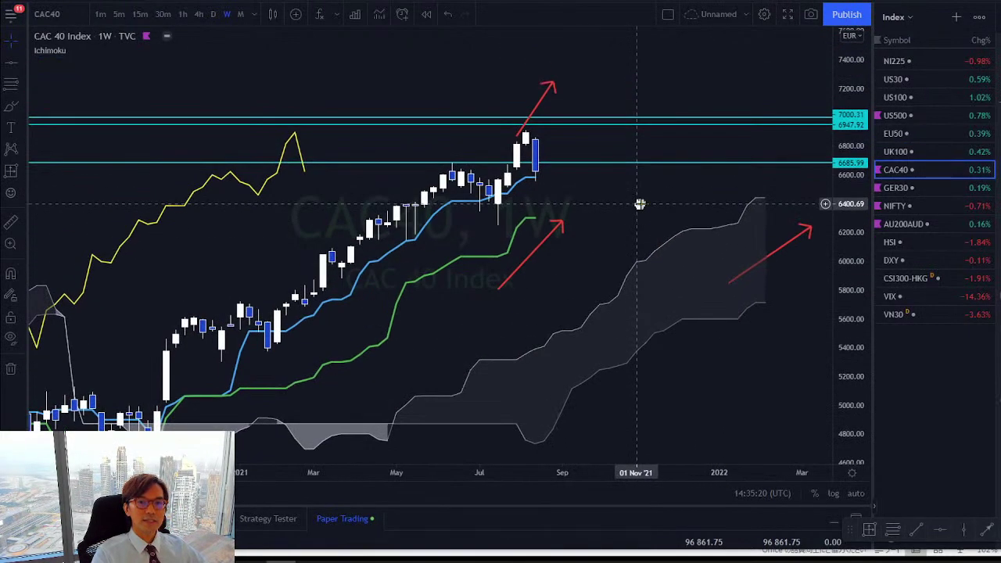
Step: Delete the three red arrows on the CAC 40 chart, then load GER30
{"action": "left_click", "coordinate": [507, 83]}
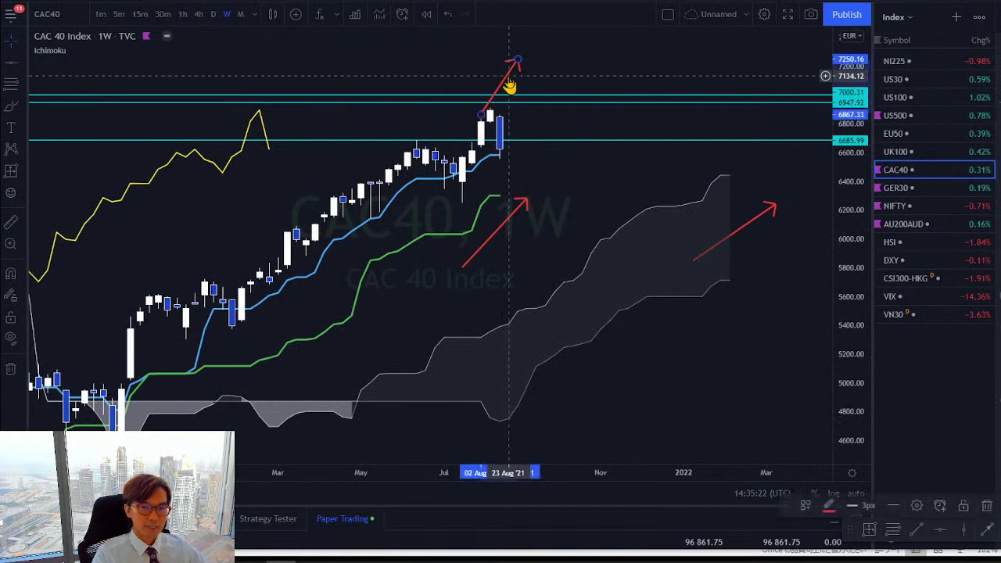
{"action": "key", "text": "Delete"}
{"action": "left_click", "coordinate": [521, 210]}
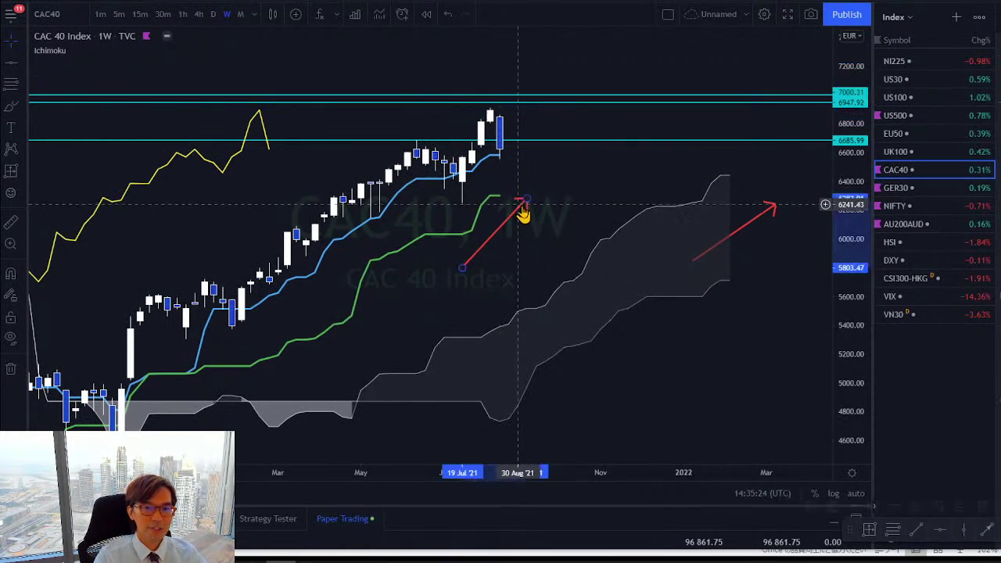
{"action": "key", "text": "Delete"}
{"action": "left_click", "coordinate": [737, 239]}
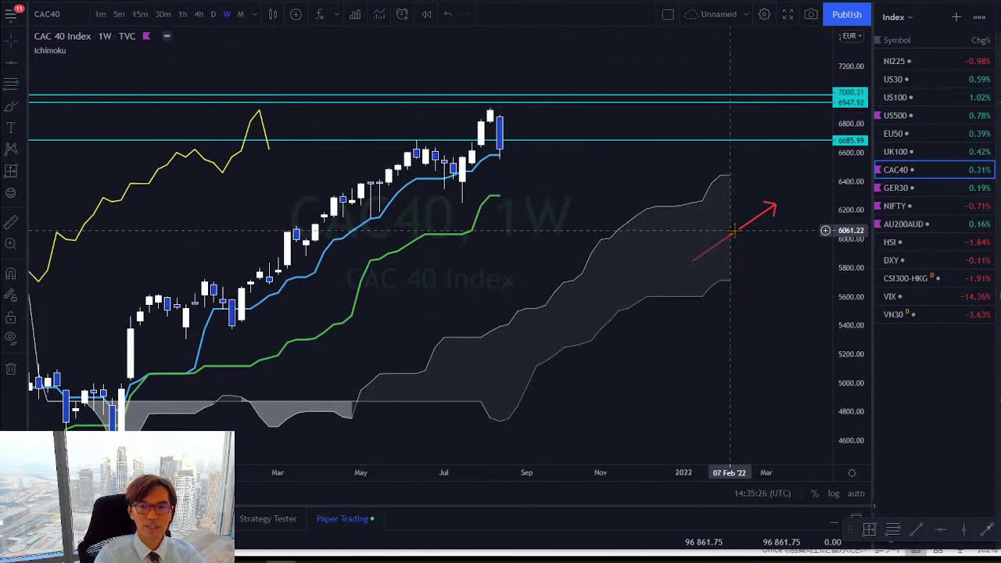
{"action": "key", "text": "Delete"}
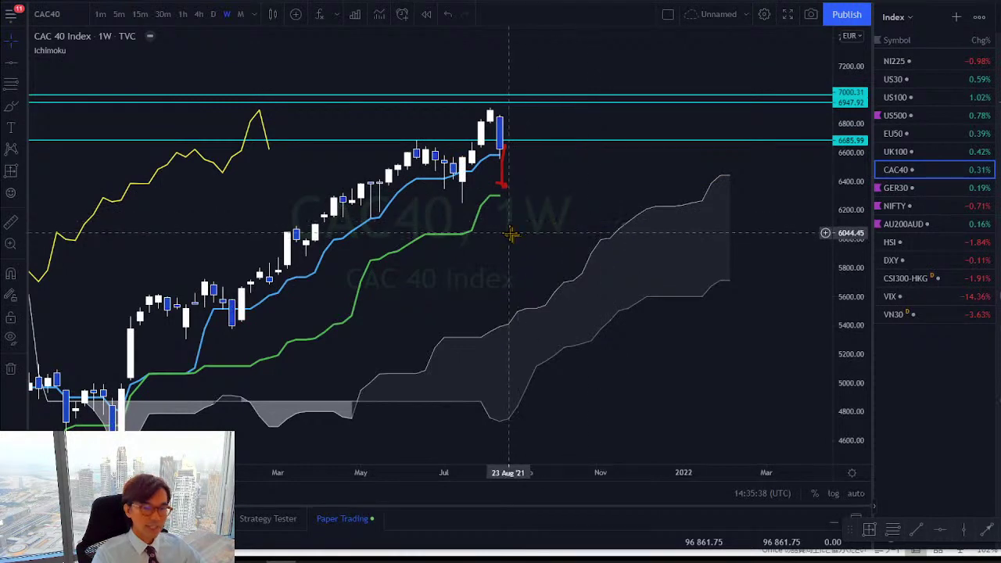
{"action": "key", "text": "Down"}
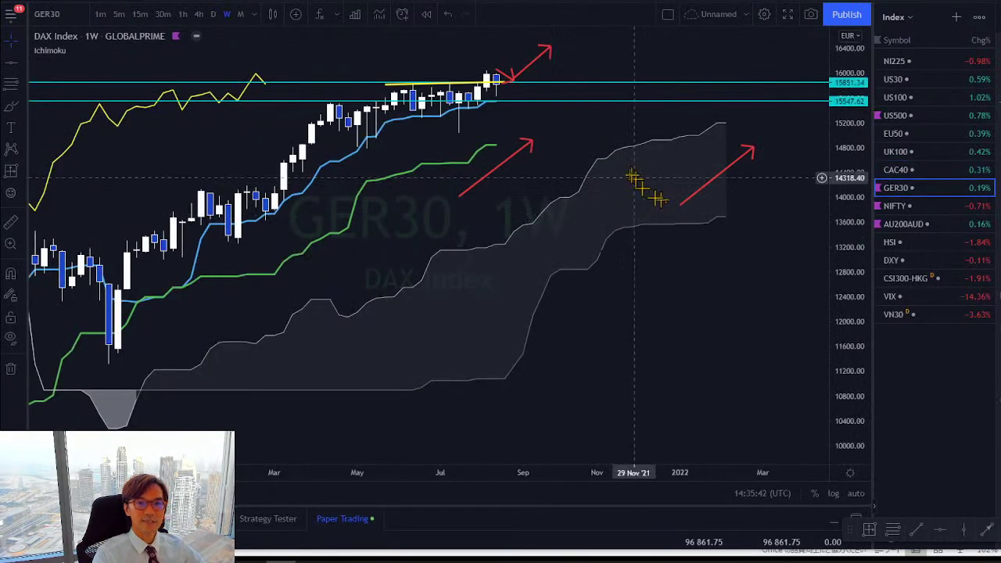
Step: Remove all drawings from the DAX chart and add a horizontal line near 16057
{"action": "left_click_drag", "start_coordinate": [634, 180], "coordinate": [623, 222]}
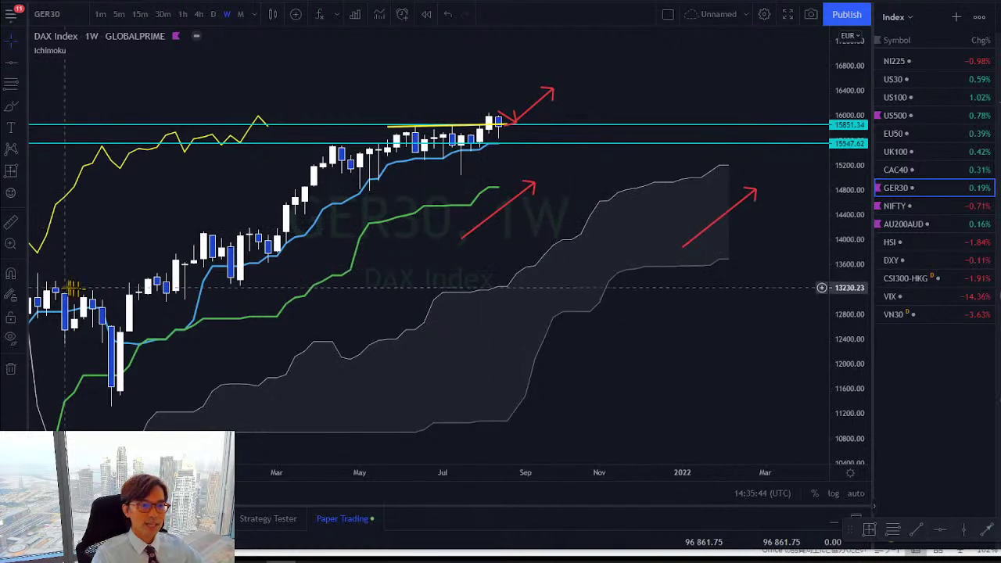
{"action": "left_click", "coordinate": [11, 368]}
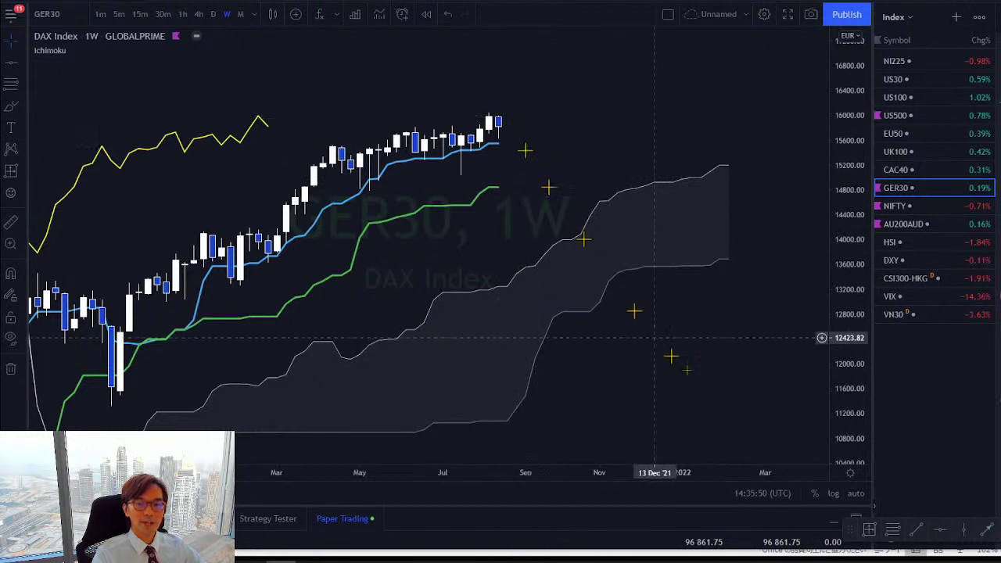
{"action": "left_click", "coordinate": [939, 532]}
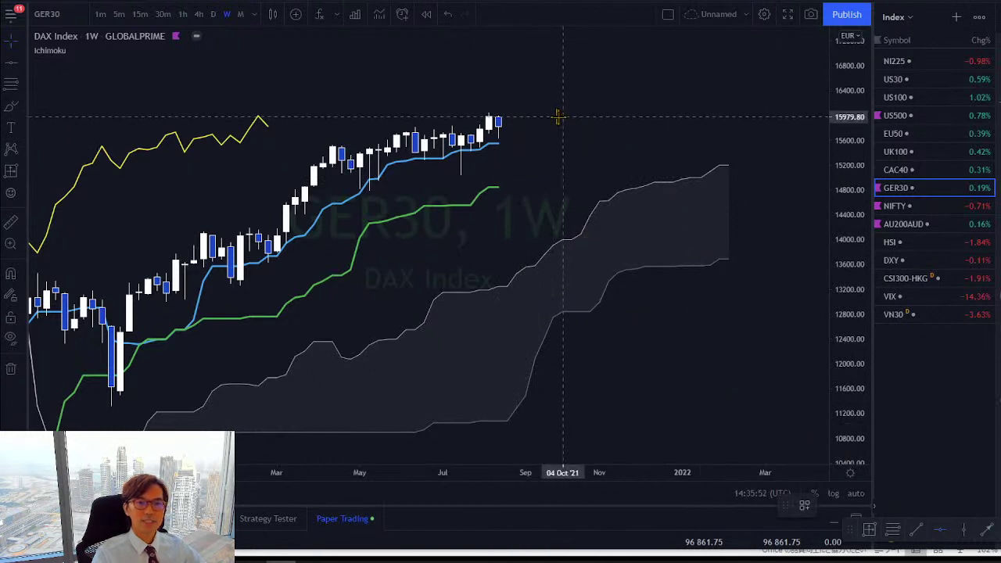
{"action": "left_click", "coordinate": [553, 114]}
Step: Sketch a red circle on the yellow peak and an arrow from the latest candles, then erase them
{"action": "left_click_drag", "start_coordinate": [547, 173], "coordinate": [559, 205]}
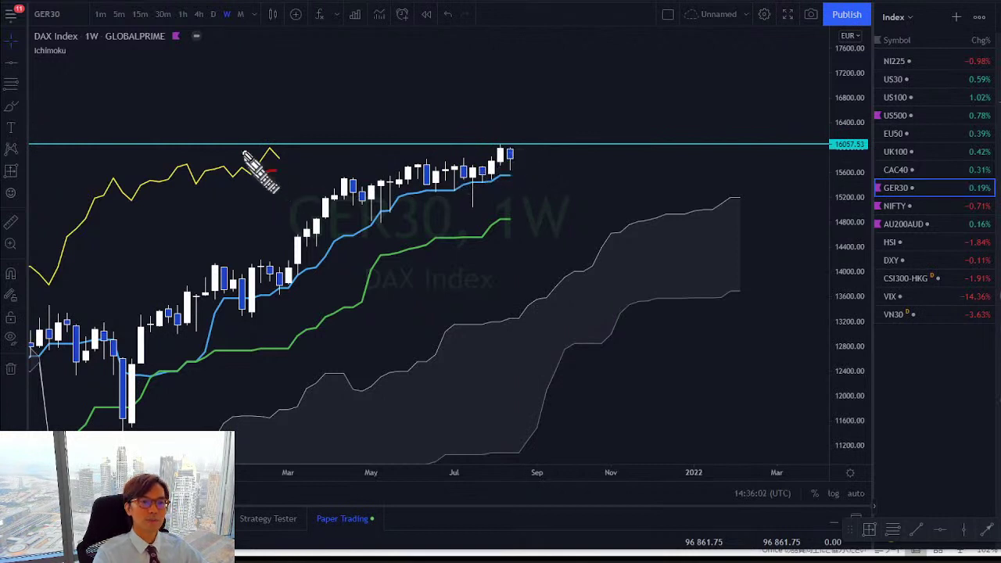
{"action": "left_click_drag", "start_coordinate": [270, 170], "coordinate": [275, 172]}
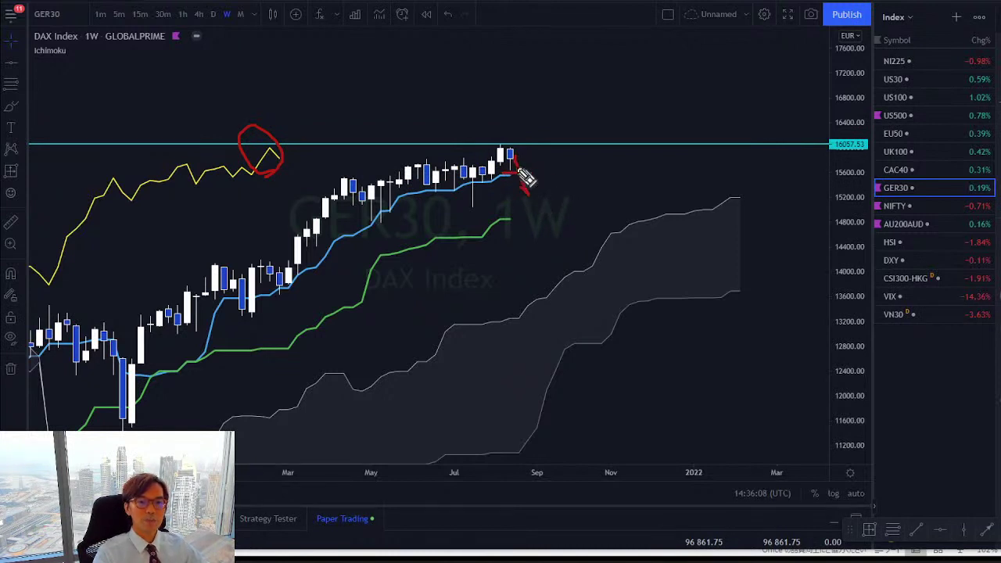
{"action": "left_click_drag", "start_coordinate": [531, 213], "coordinate": [543, 212]}
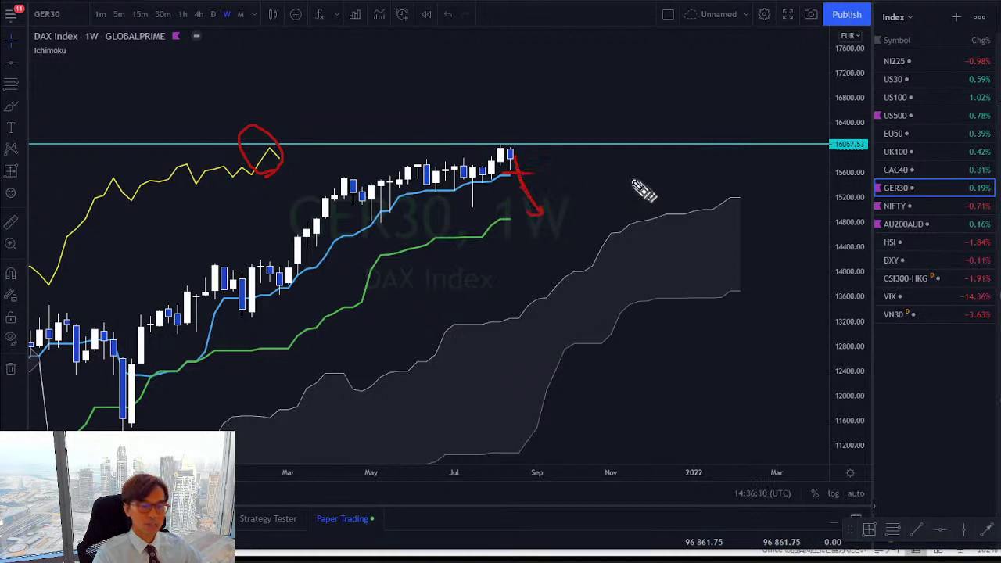
{"action": "key", "text": "e"}
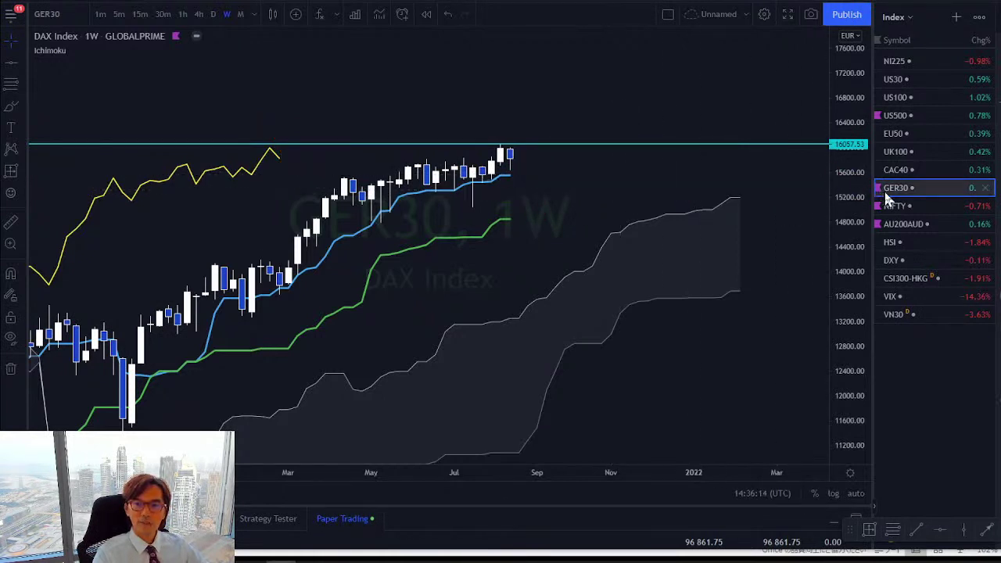
Step: On NIFTY, brush rising red arrows around the cloud and candles, circle the yellow peak, then erase them
{"action": "key", "text": "Down"}
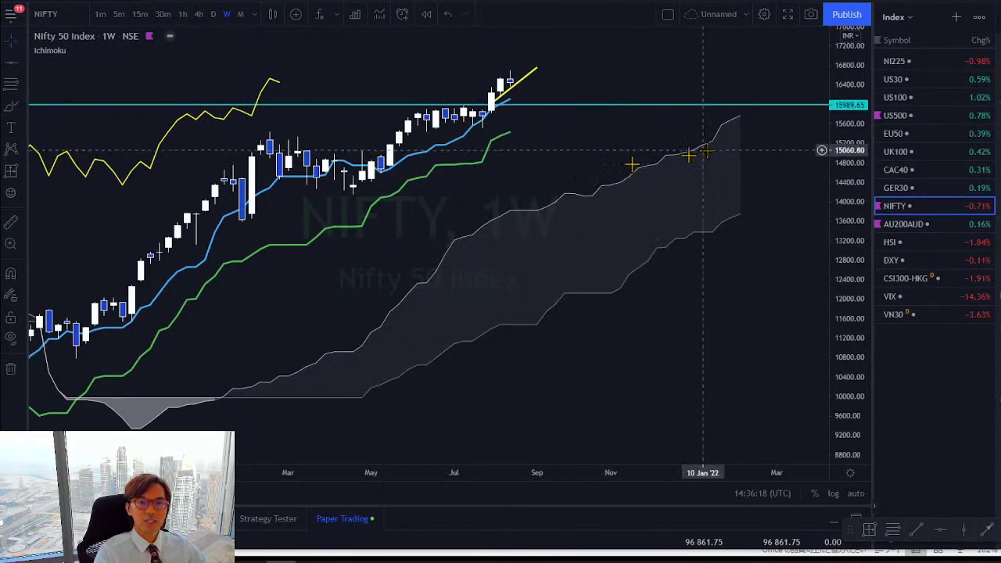
{"action": "left_click_drag", "start_coordinate": [695, 152], "coordinate": [685, 228]}
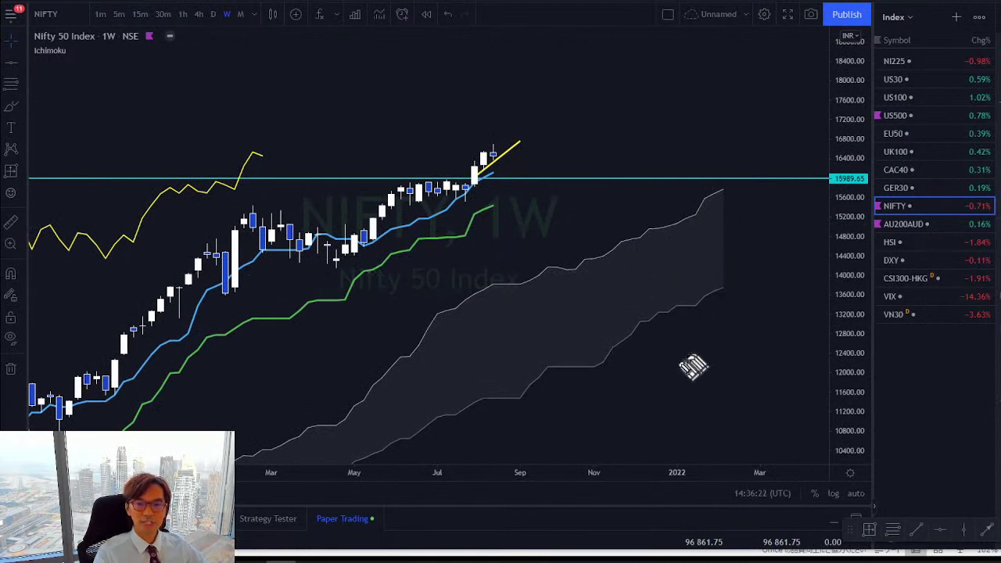
{"action": "mouse_move", "coordinate": [677, 361]}
{"action": "left_mouse_down"}
{"action": "mouse_move", "coordinate": [726, 320]}
{"action": "mouse_move", "coordinate": [721, 333]}
{"action": "left_mouse_up"}
{"action": "mouse_move", "coordinate": [669, 209]}
{"action": "left_mouse_down"}
{"action": "mouse_move", "coordinate": [713, 179]}
{"action": "mouse_move", "coordinate": [699, 182]}
{"action": "left_mouse_up"}
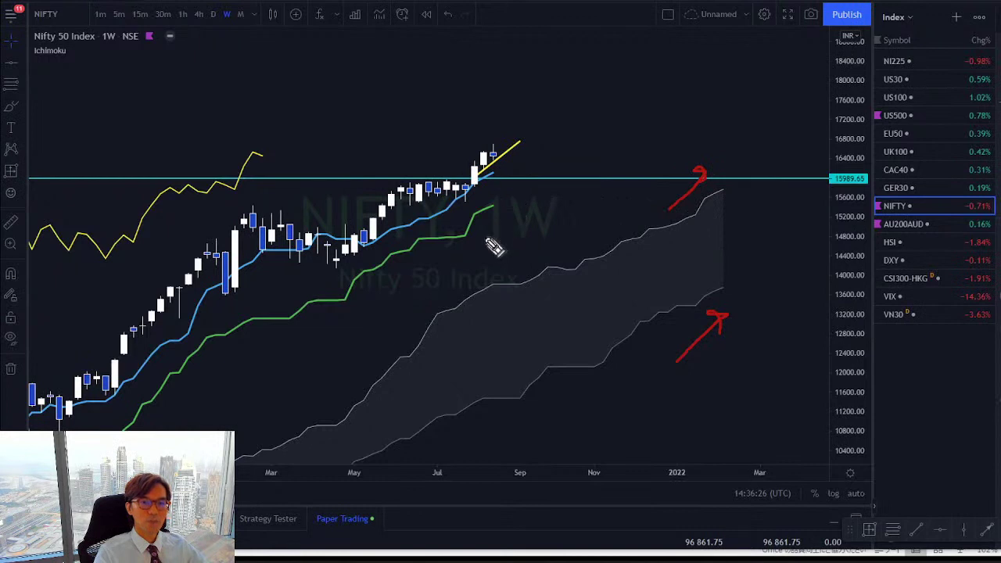
{"action": "mouse_move", "coordinate": [485, 237]}
{"action": "left_mouse_down"}
{"action": "mouse_move", "coordinate": [522, 209]}
{"action": "mouse_move", "coordinate": [525, 156]}
{"action": "left_mouse_up"}
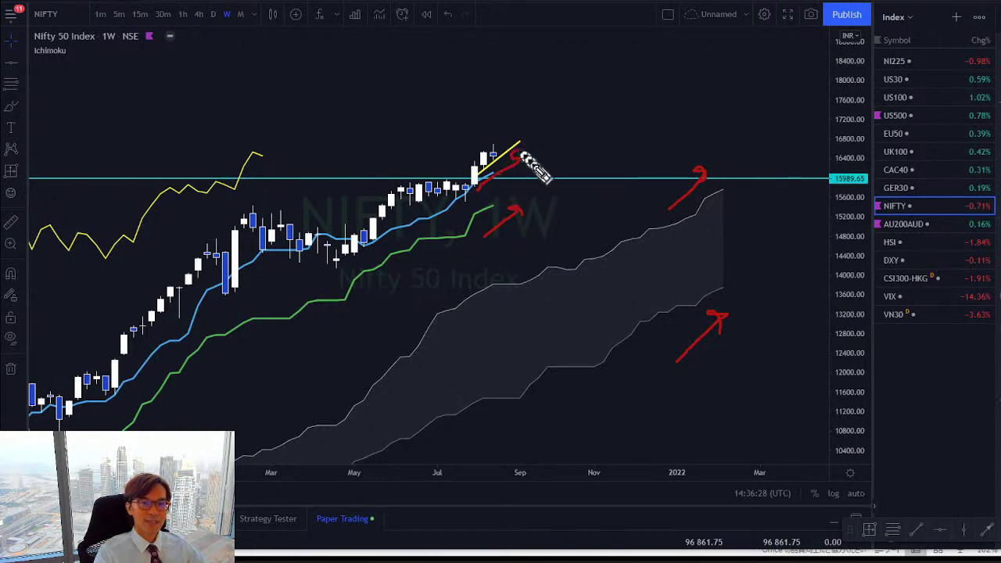
{"action": "mouse_move", "coordinate": [245, 149]}
{"action": "left_mouse_down"}
{"action": "mouse_move", "coordinate": [268, 167]}
{"action": "mouse_move", "coordinate": [258, 188]}
{"action": "left_mouse_up"}
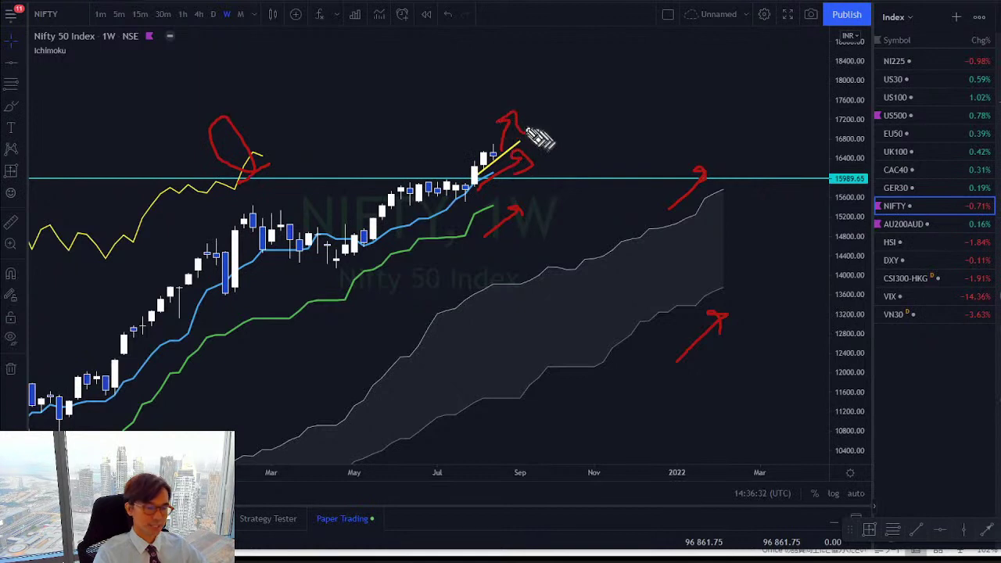
{"action": "key", "text": "e"}
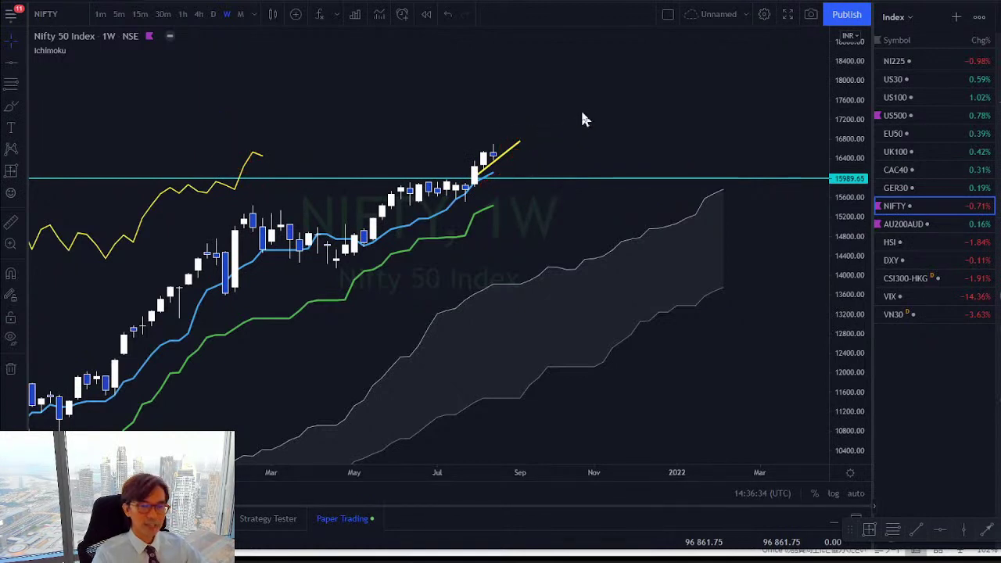
Step: Delete the yellow trendline and switch to the AU200AUD chart
{"action": "left_click", "coordinate": [510, 149]}
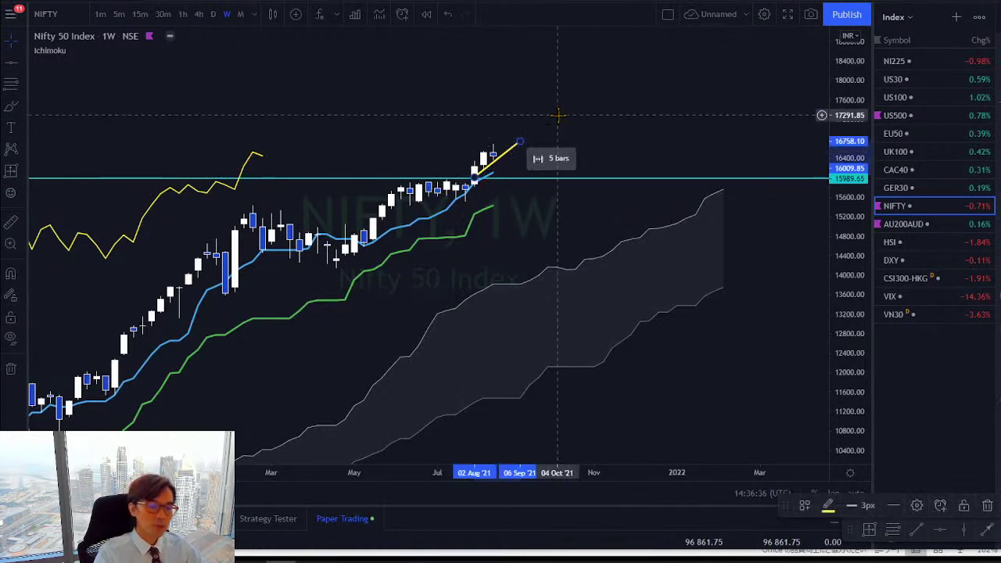
{"action": "key", "text": "Delete"}
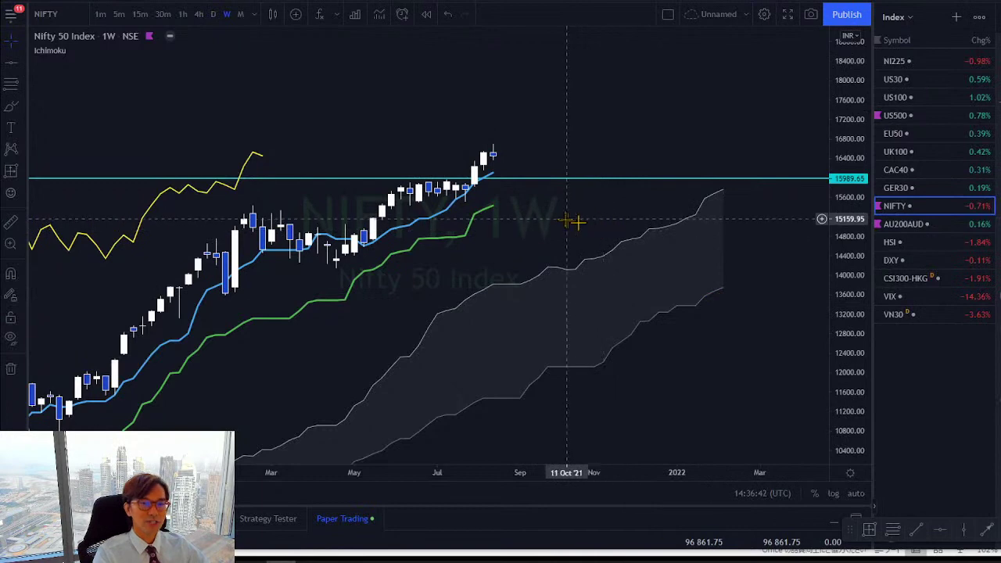
{"action": "left_click_drag", "start_coordinate": [563, 219], "coordinate": [573, 194]}
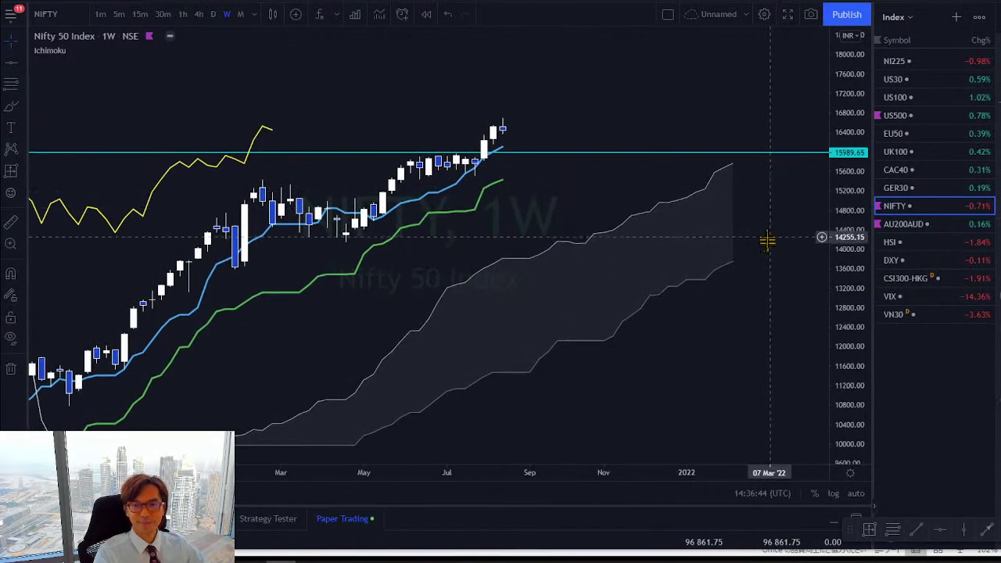
{"action": "key", "text": "Down"}
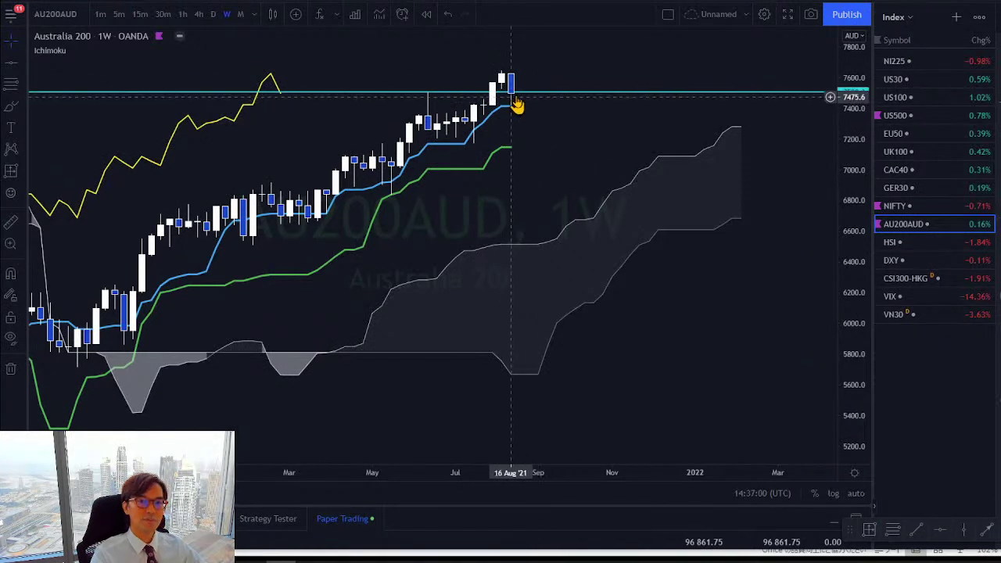
Step: Sketch a red stroke up from the last AU200AUD candle, erase it, then load HSI
{"action": "left_click_drag", "start_coordinate": [576, 68], "coordinate": [538, 184]}
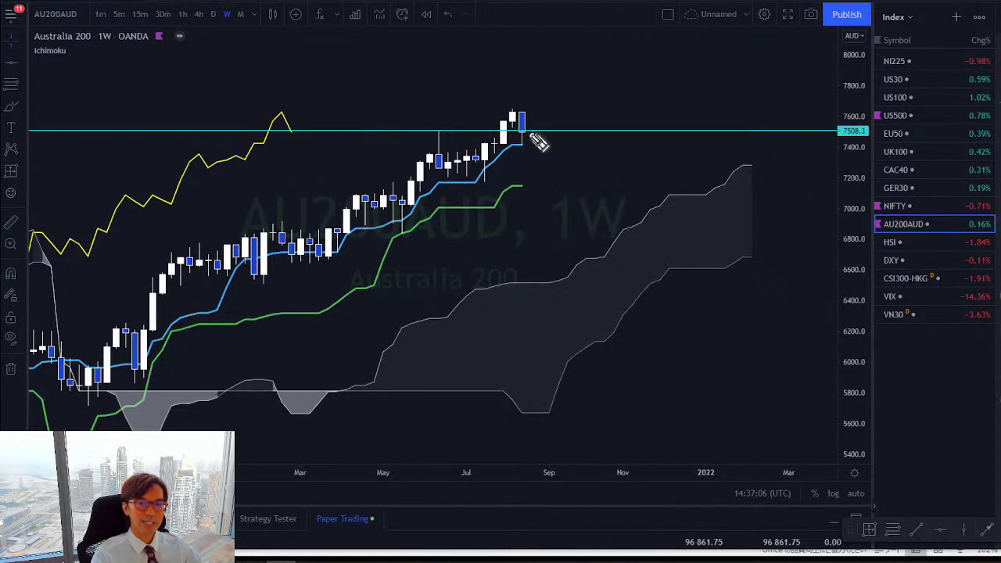
{"action": "left_click_drag", "start_coordinate": [530, 133], "coordinate": [552, 97]}
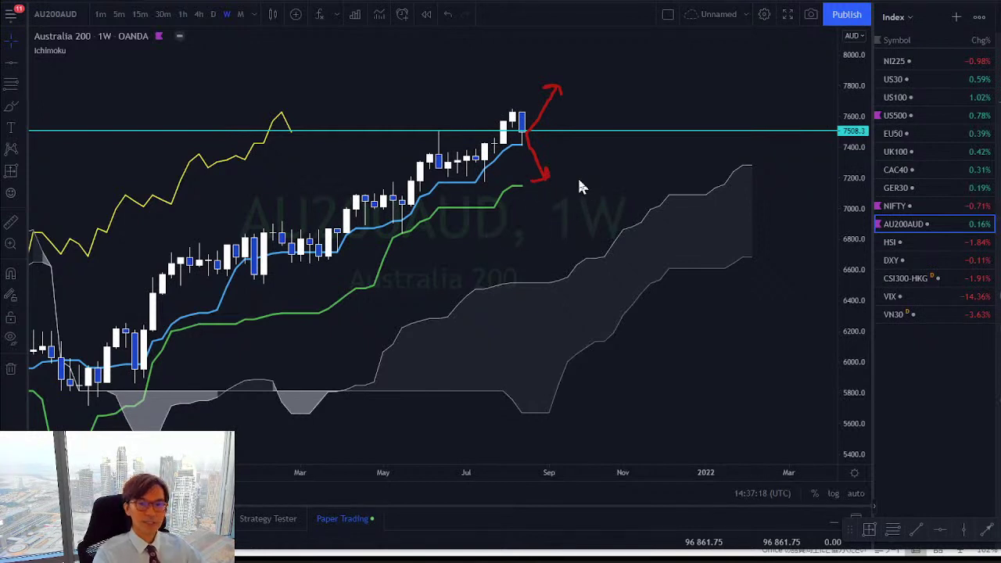
{"action": "key", "text": "Escape"}
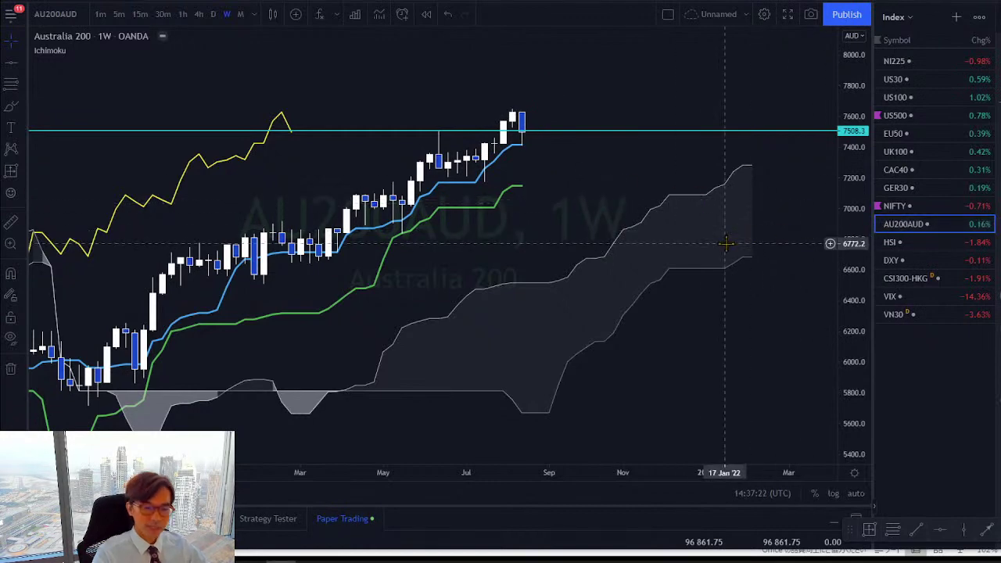
{"action": "key", "text": "Down"}
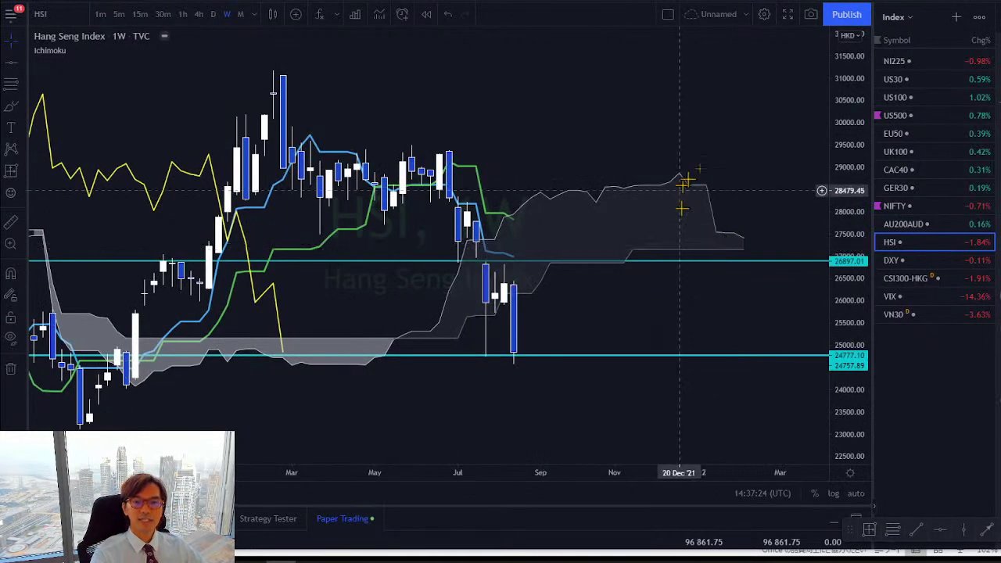
{"action": "left_click_drag", "start_coordinate": [708, 129], "coordinate": [726, 96]}
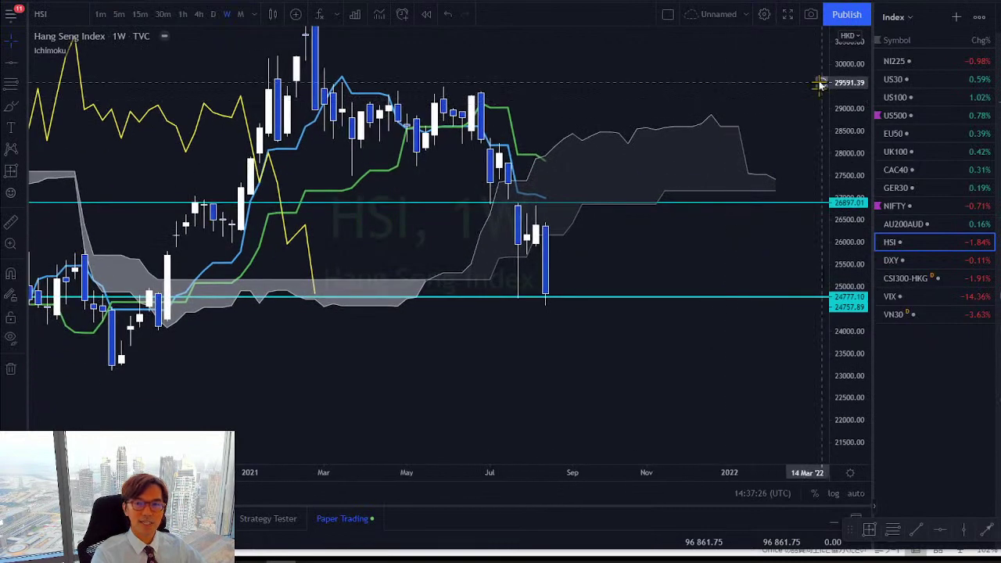
{"action": "left_click_drag", "start_coordinate": [849, 80], "coordinate": [852, 178]}
{"action": "left_click_drag", "start_coordinate": [632, 154], "coordinate": [569, 151]}
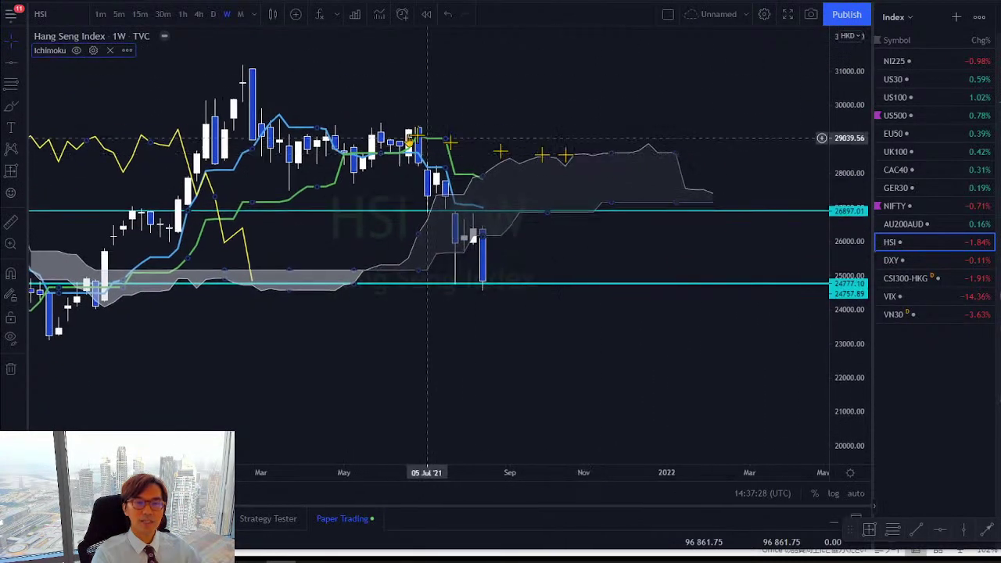
{"action": "left_click", "coordinate": [253, 109]}
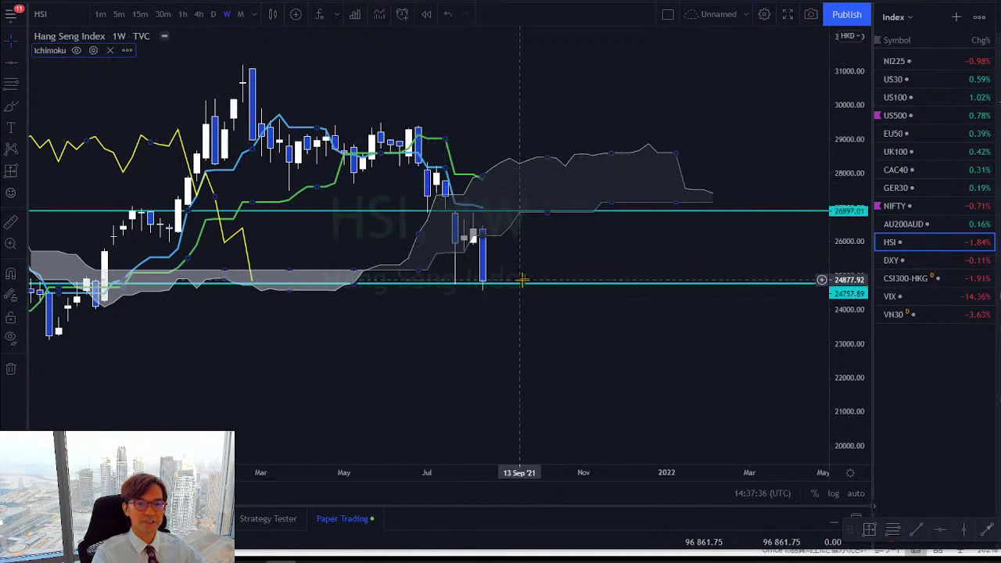
{"action": "left_click_drag", "start_coordinate": [521, 279], "coordinate": [548, 233]}
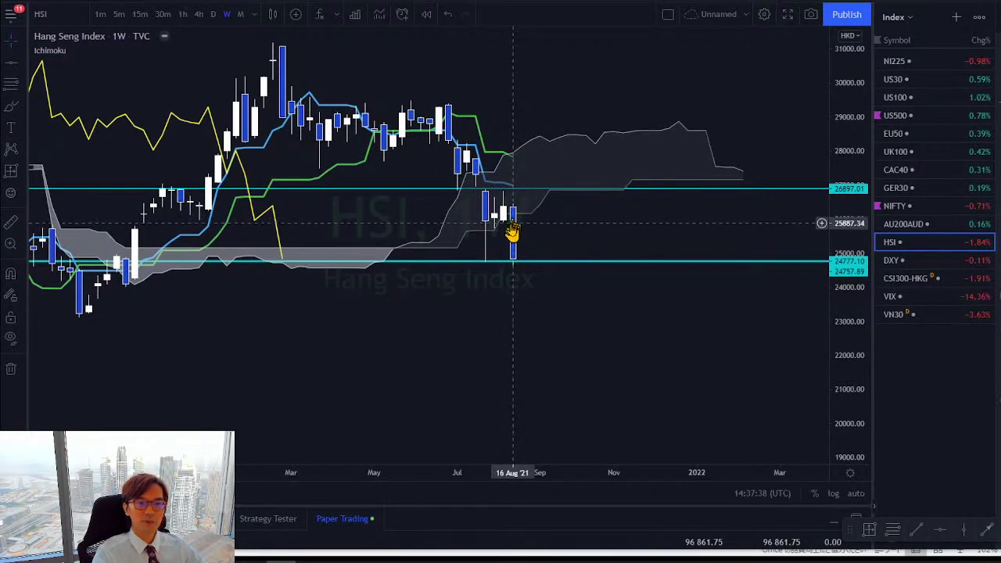
{"action": "left_click_drag", "start_coordinate": [721, 303], "coordinate": [640, 329]}
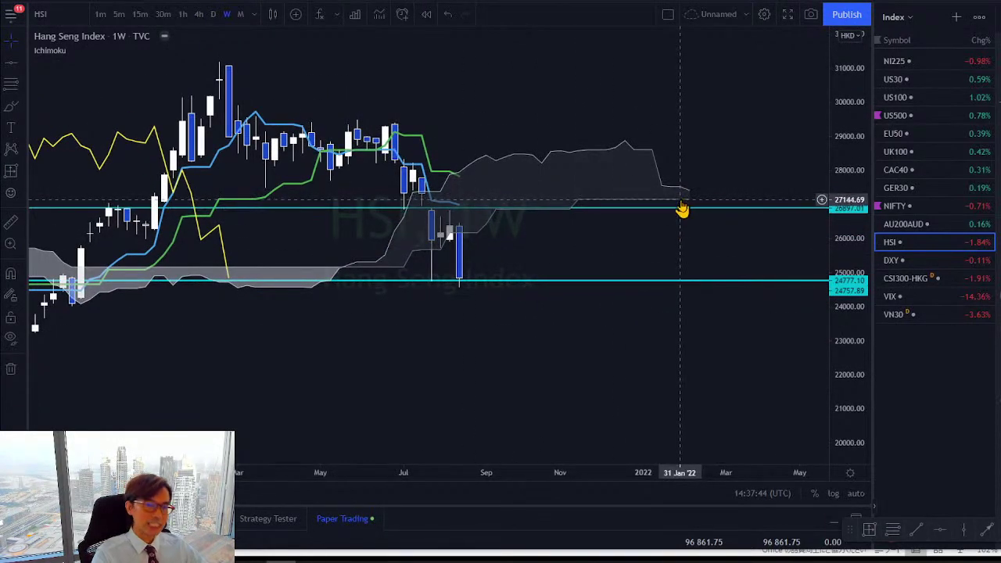
{"action": "left_click_drag", "start_coordinate": [477, 249], "coordinate": [524, 238]}
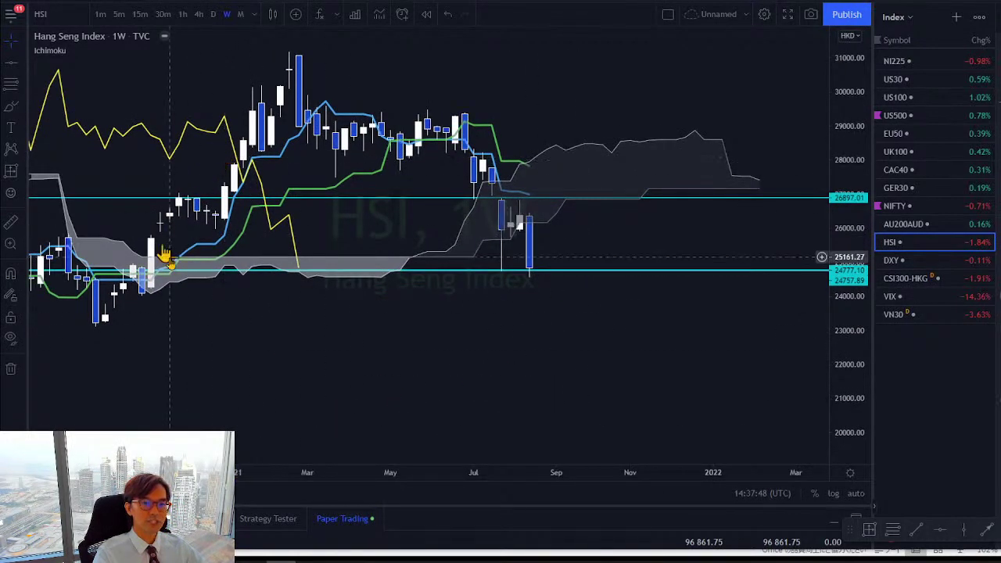
{"action": "left_click_drag", "start_coordinate": [599, 239], "coordinate": [576, 246]}
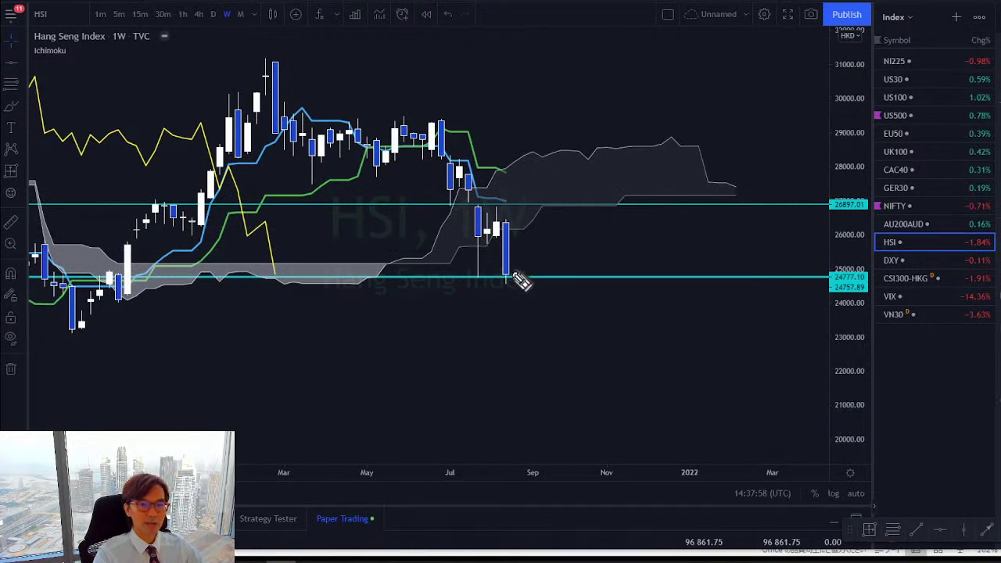
{"action": "mouse_move", "coordinate": [512, 275]}
{"action": "left_mouse_down"}
{"action": "mouse_move", "coordinate": [538, 241]}
{"action": "mouse_move", "coordinate": [538, 209]}
{"action": "mouse_move", "coordinate": [548, 221]}
{"action": "left_mouse_up"}
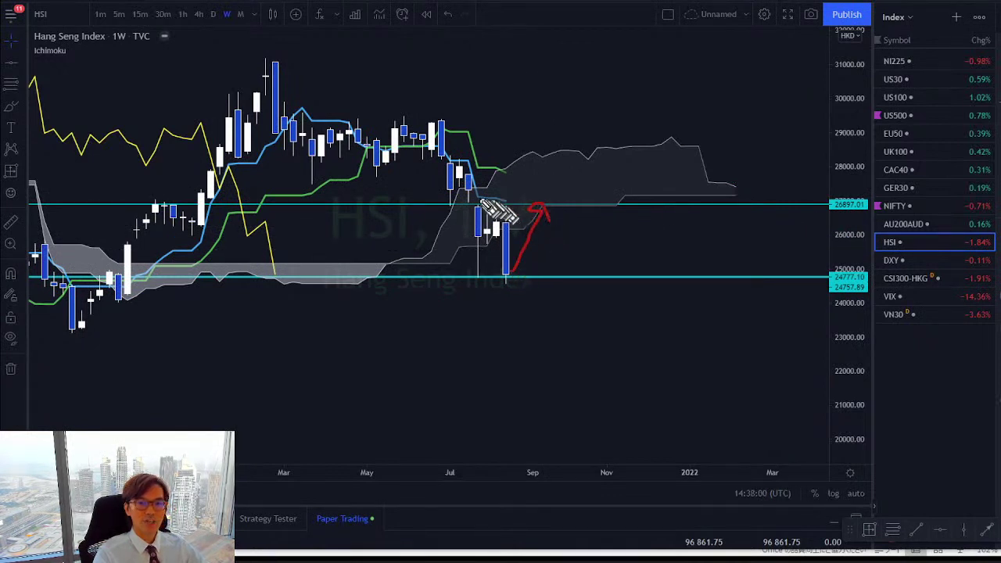
{"action": "left_click", "coordinate": [552, 230]}
{"action": "key", "text": "Delete"}
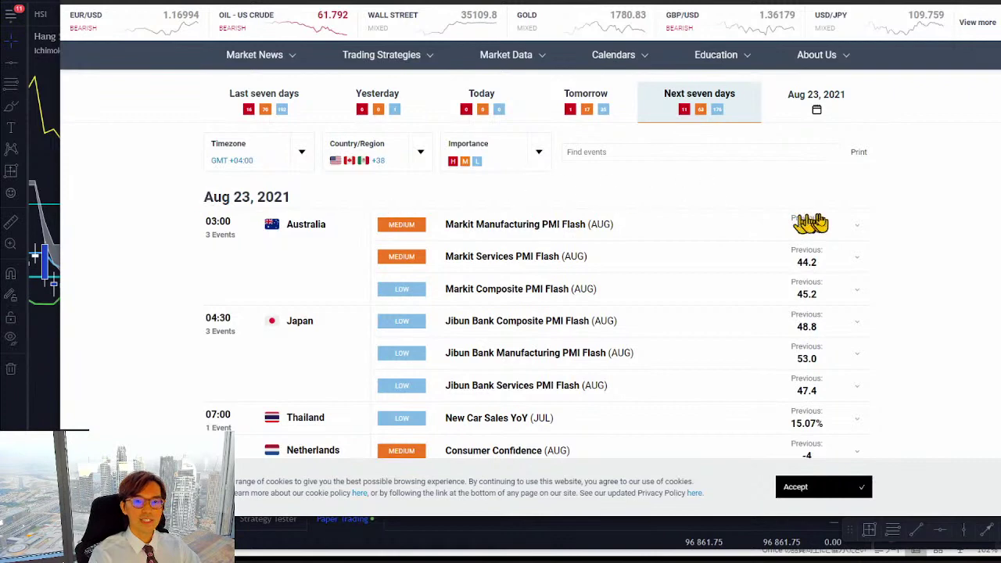
{"action": "scroll", "coordinate": [905, 196], "scroll_direction": "down", "scroll_amount": 2}
{"action": "scroll", "coordinate": [899, 203], "scroll_direction": "down", "scroll_amount": 4}
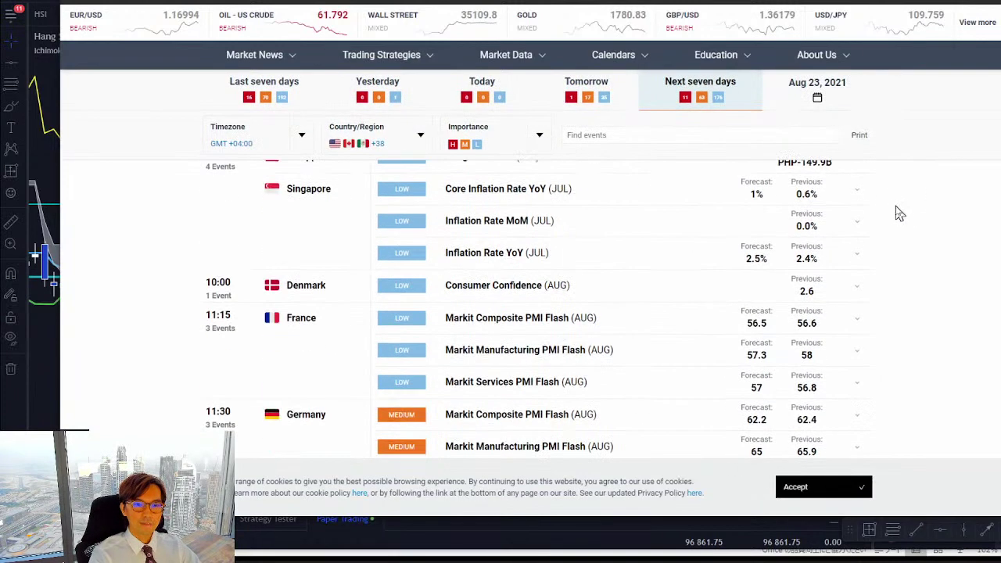
{"action": "scroll", "coordinate": [889, 210], "scroll_direction": "down", "scroll_amount": 6}
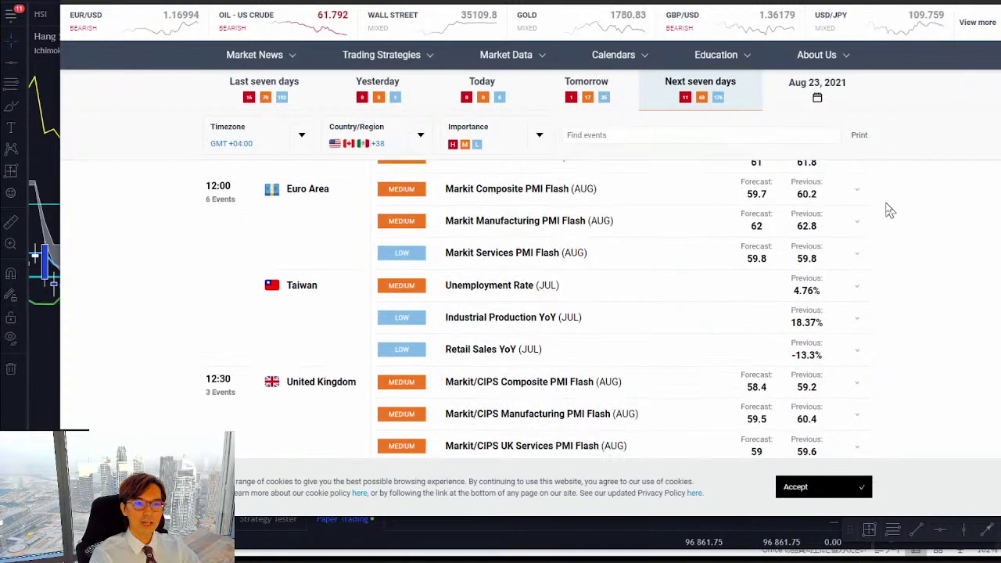
{"action": "scroll", "coordinate": [889, 222], "scroll_direction": "down", "scroll_amount": 3}
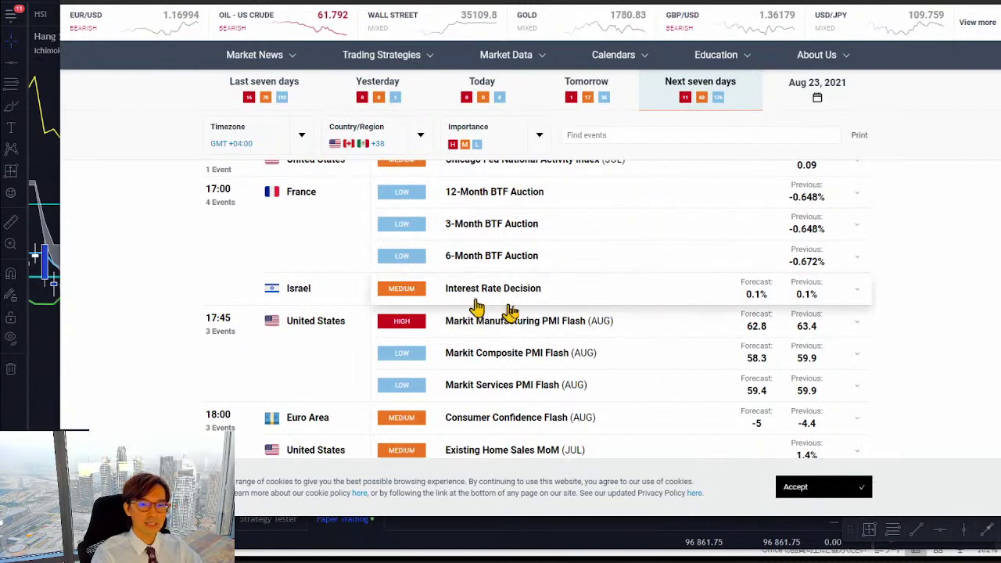
{"action": "scroll", "coordinate": [901, 250], "scroll_direction": "down", "scroll_amount": 2}
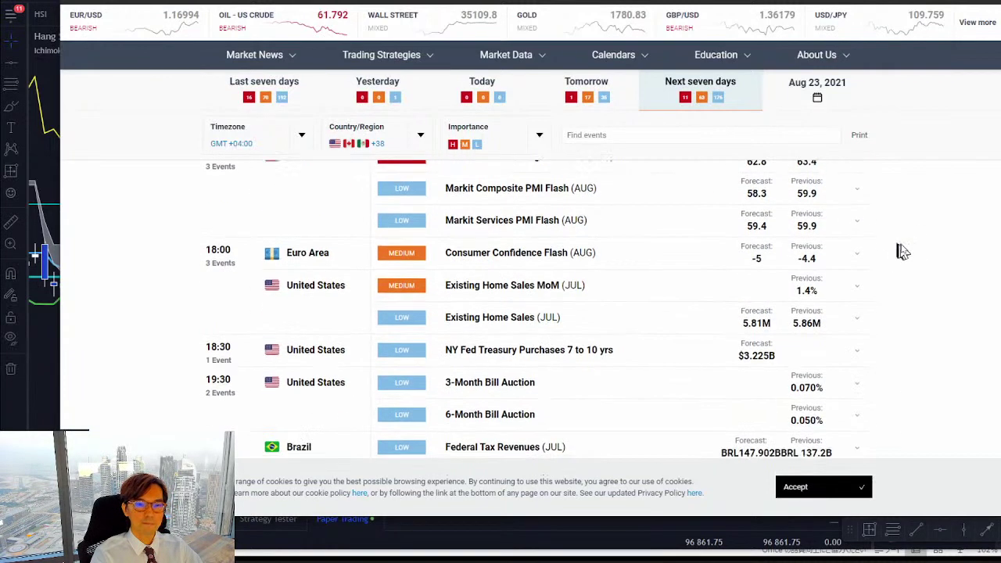
{"action": "scroll", "coordinate": [901, 250], "scroll_direction": "down", "scroll_amount": 2}
{"action": "scroll", "coordinate": [900, 258], "scroll_direction": "down", "scroll_amount": 2}
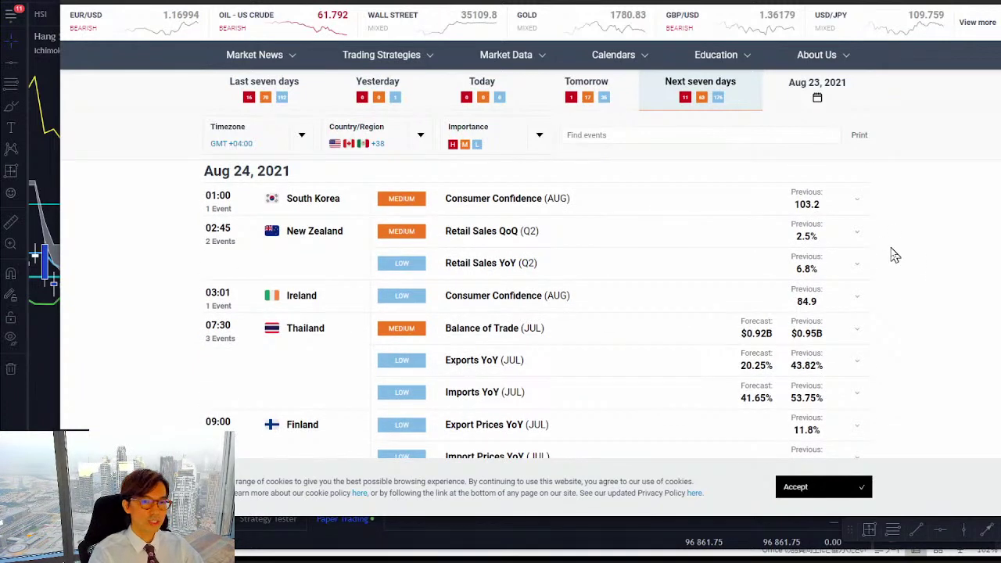
{"action": "scroll", "coordinate": [876, 243], "scroll_direction": "down", "scroll_amount": 2}
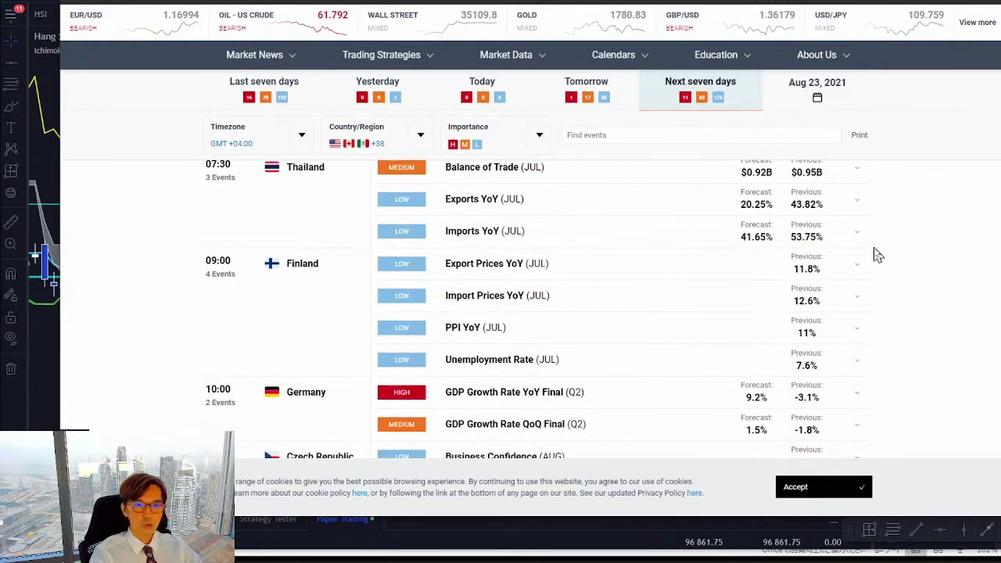
{"action": "scroll", "coordinate": [876, 256], "scroll_direction": "down", "scroll_amount": 2}
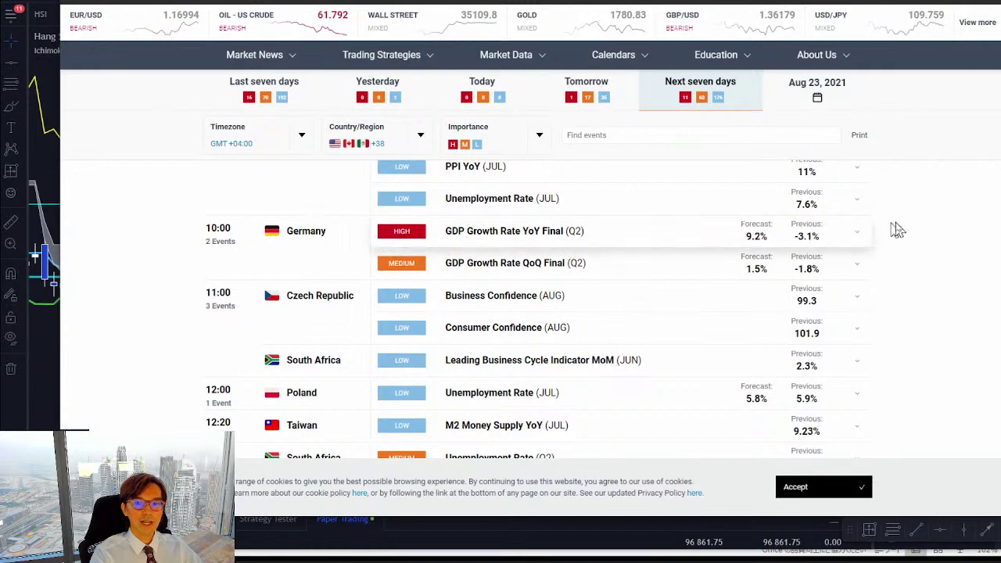
{"action": "scroll", "coordinate": [898, 227], "scroll_direction": "down", "scroll_amount": 6}
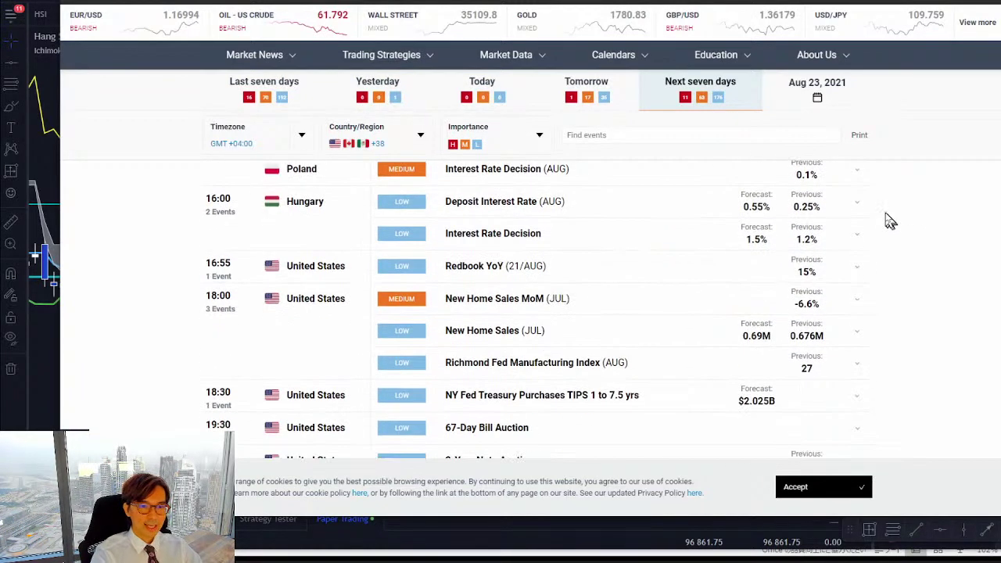
{"action": "scroll", "coordinate": [889, 226], "scroll_direction": "down", "scroll_amount": 5}
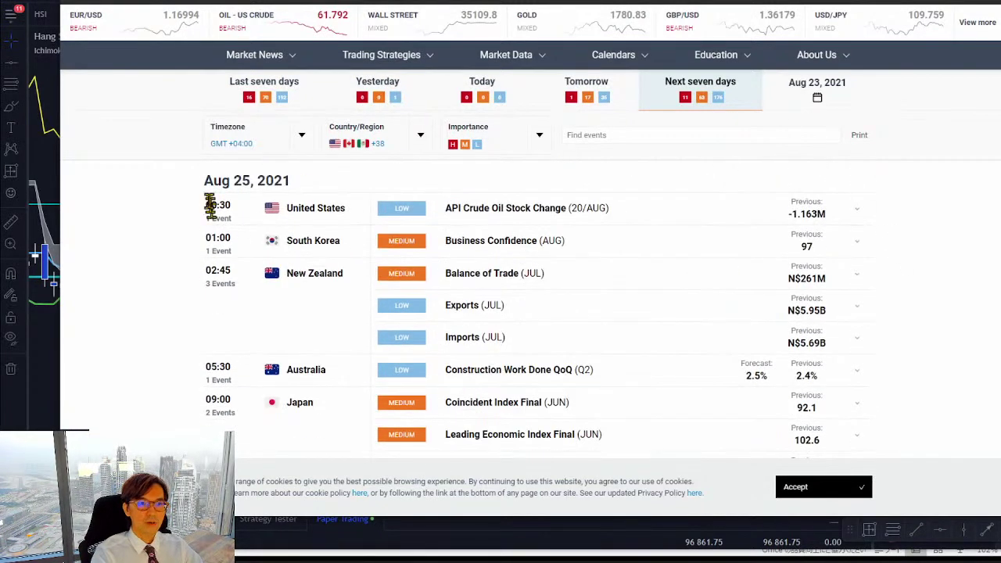
{"action": "scroll", "coordinate": [898, 231], "scroll_direction": "down", "scroll_amount": 2}
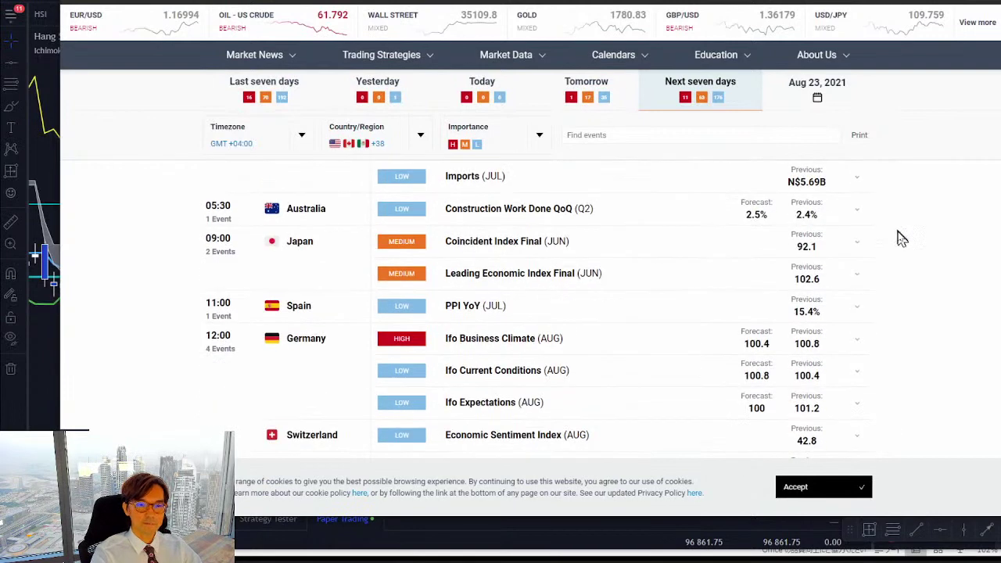
{"action": "scroll", "coordinate": [900, 238], "scroll_direction": "down", "scroll_amount": 2}
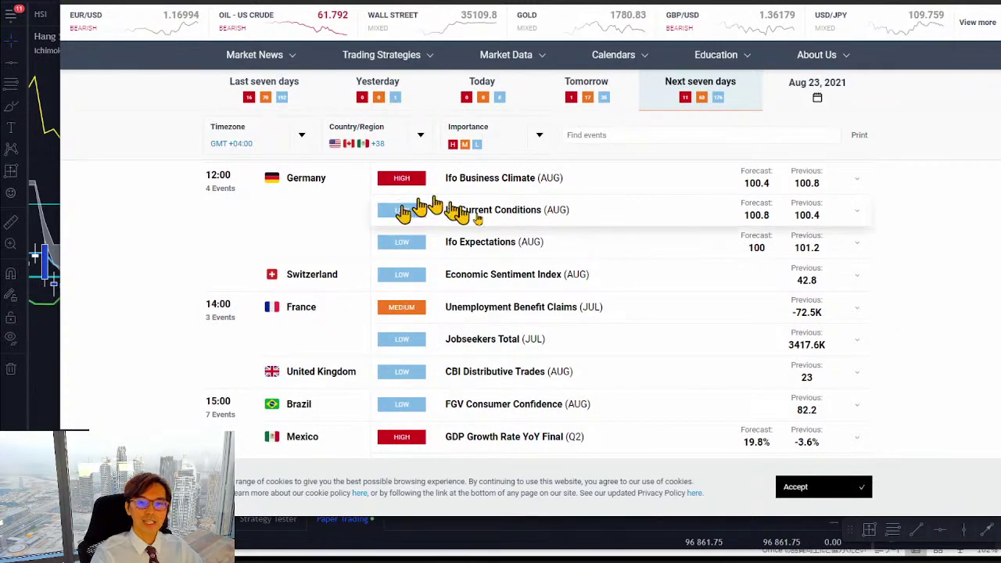
{"action": "scroll", "coordinate": [887, 230], "scroll_direction": "down", "scroll_amount": 2}
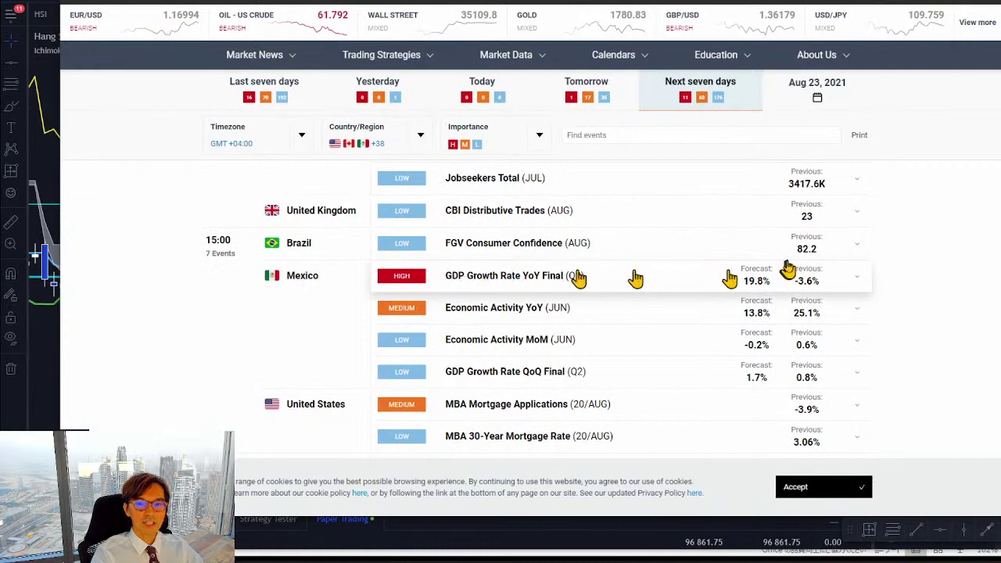
{"action": "scroll", "coordinate": [892, 227], "scroll_direction": "down", "scroll_amount": 2}
{"action": "scroll", "coordinate": [895, 227], "scroll_direction": "down", "scroll_amount": 2}
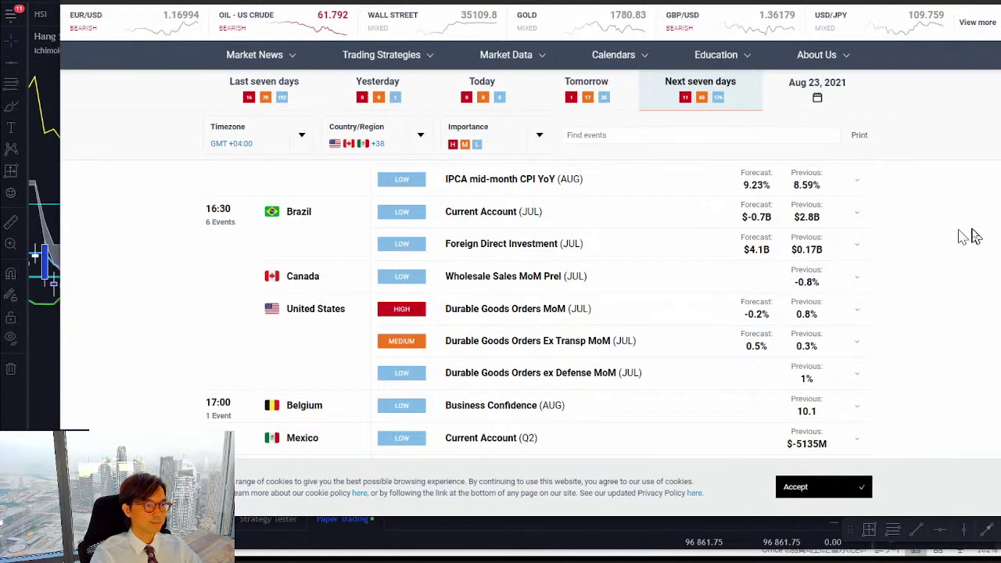
{"action": "scroll", "coordinate": [899, 258], "scroll_direction": "down", "scroll_amount": 2}
{"action": "scroll", "coordinate": [875, 243], "scroll_direction": "down", "scroll_amount": 8}
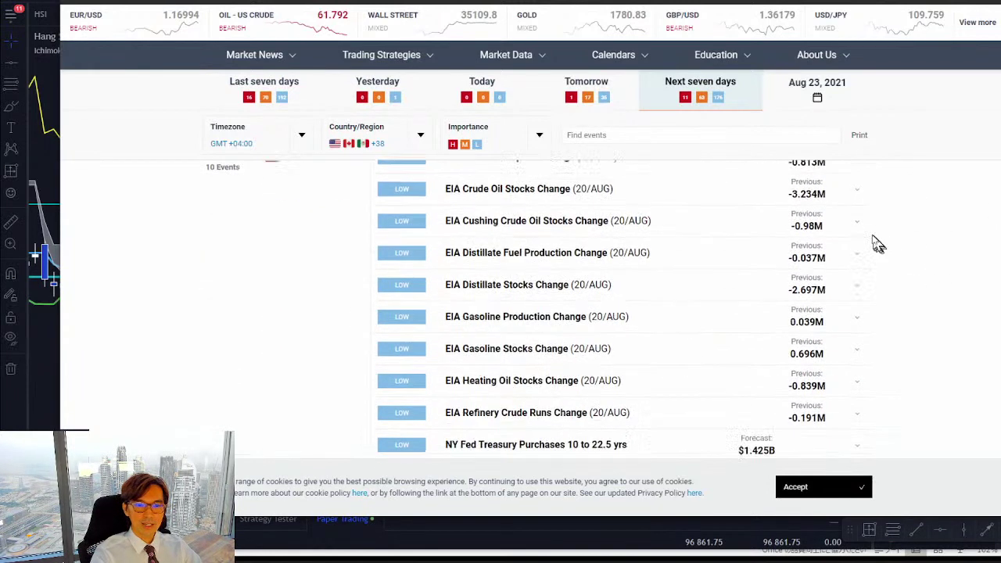
{"action": "scroll", "coordinate": [867, 236], "scroll_direction": "down", "scroll_amount": 2}
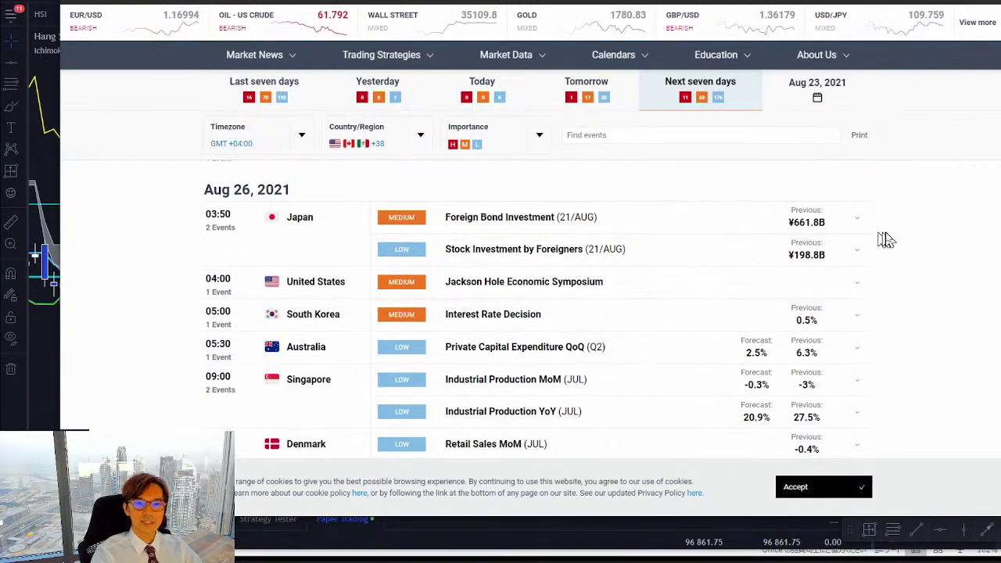
Step: Scroll the DailyFX seven-day calendar from Aug 26 down to the Aug 28, 2021 Jackson Hole Symposium entry
{"action": "scroll", "coordinate": [884, 236], "scroll_direction": "down", "scroll_amount": 4}
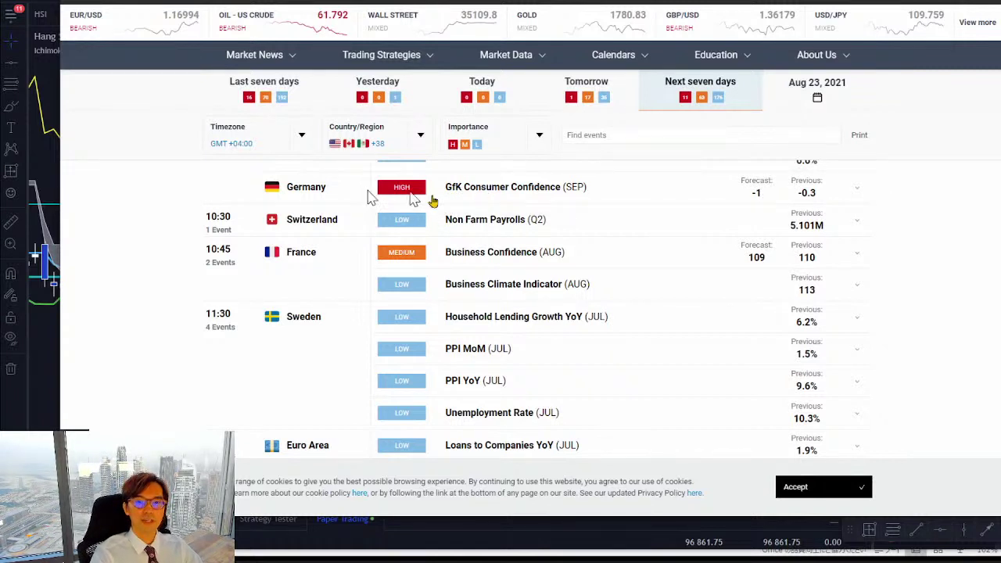
{"action": "scroll", "coordinate": [852, 227], "scroll_direction": "down", "scroll_amount": 4}
{"action": "scroll", "coordinate": [880, 228], "scroll_direction": "down", "scroll_amount": 4}
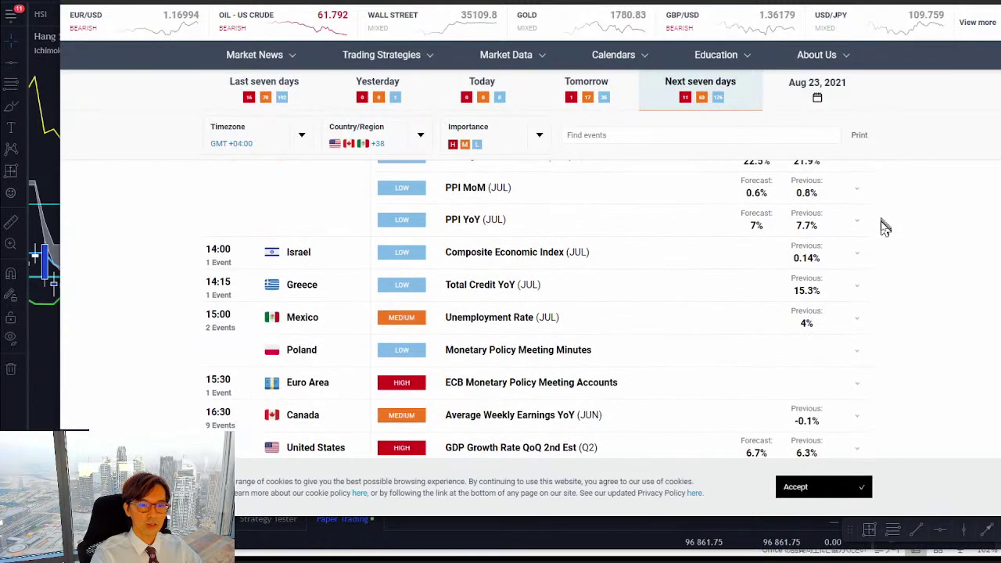
{"action": "scroll", "coordinate": [882, 227], "scroll_direction": "down", "scroll_amount": 2}
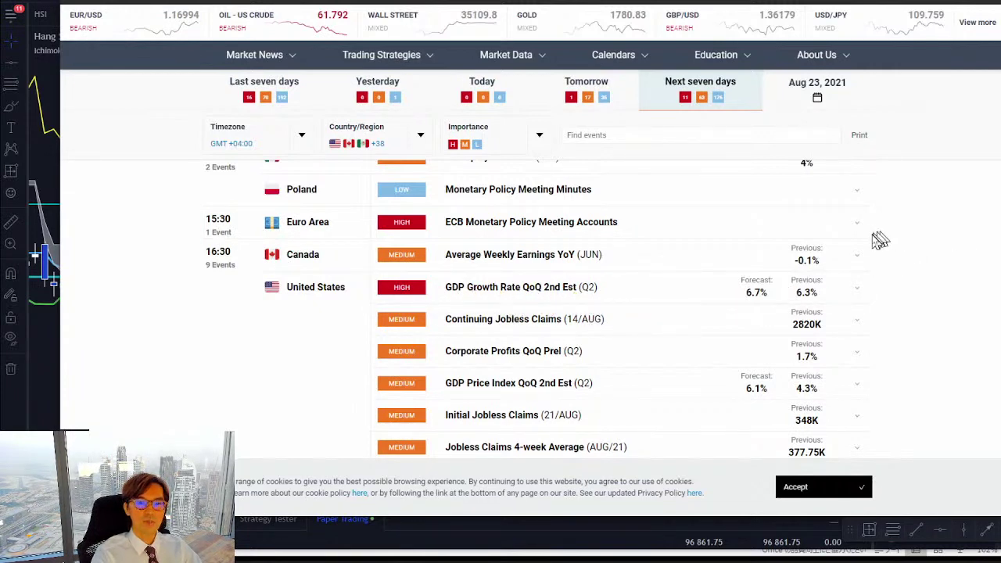
{"action": "scroll", "coordinate": [876, 232], "scroll_direction": "down", "scroll_amount": 2}
{"action": "scroll", "coordinate": [892, 226], "scroll_direction": "down", "scroll_amount": 2}
{"action": "scroll", "coordinate": [884, 228], "scroll_direction": "down", "scroll_amount": 4}
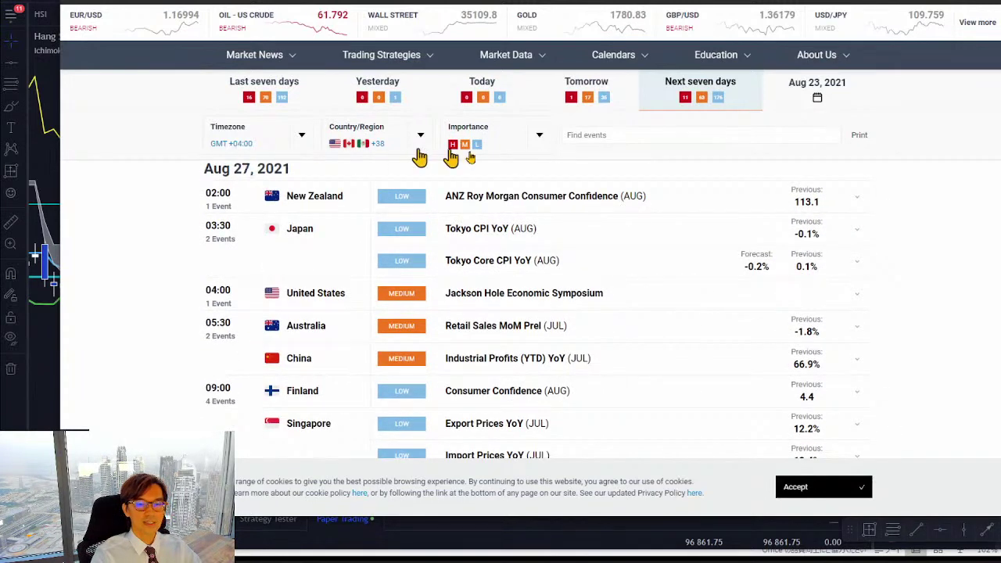
{"action": "scroll", "coordinate": [879, 249], "scroll_direction": "down", "scroll_amount": 2}
{"action": "scroll", "coordinate": [883, 251], "scroll_direction": "down", "scroll_amount": 10}
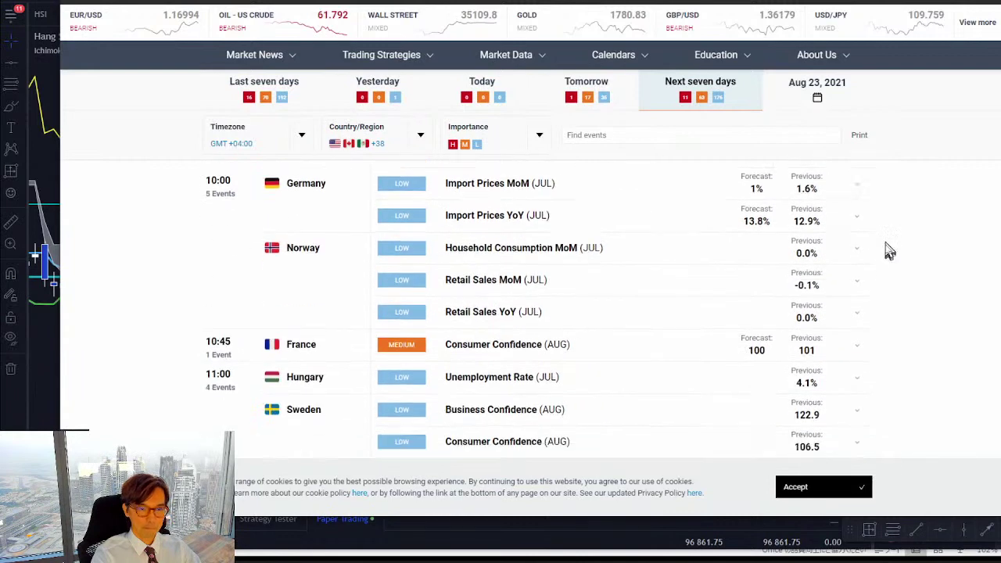
{"action": "scroll", "coordinate": [872, 249], "scroll_direction": "down", "scroll_amount": 5}
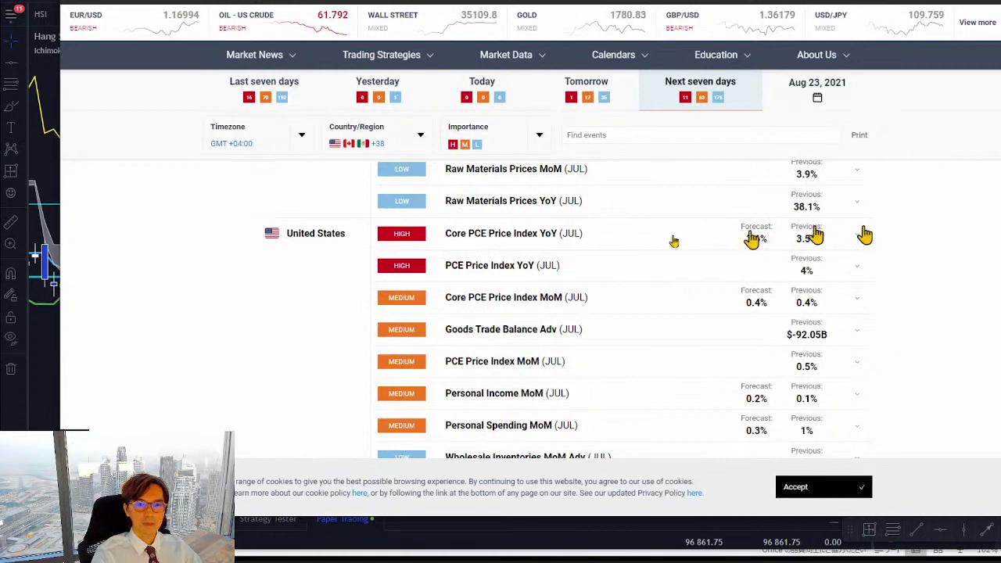
{"action": "scroll", "coordinate": [920, 185], "scroll_direction": "down", "scroll_amount": 1}
{"action": "scroll", "coordinate": [914, 187], "scroll_direction": "down", "scroll_amount": 4}
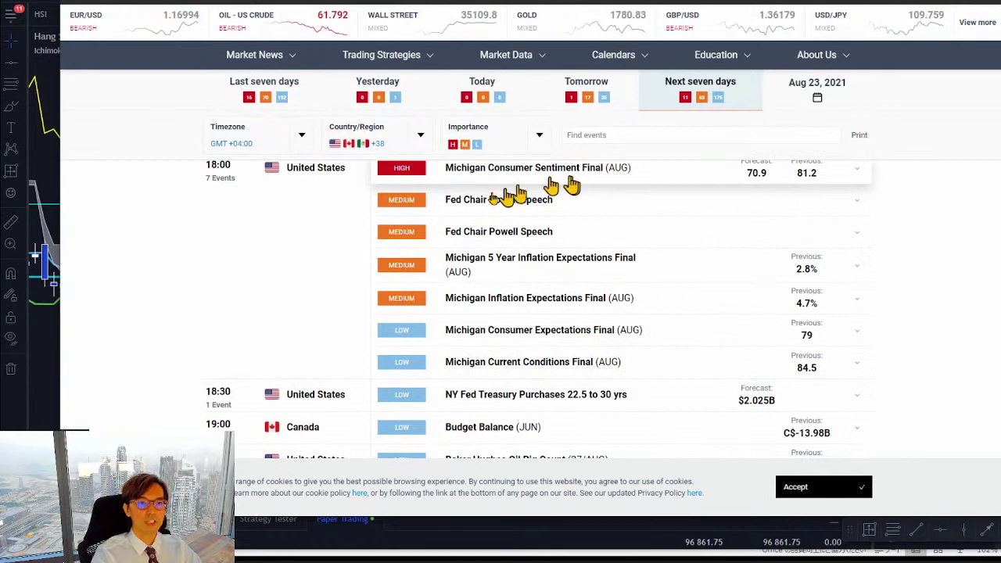
{"action": "scroll", "coordinate": [929, 284], "scroll_direction": "down", "scroll_amount": 5}
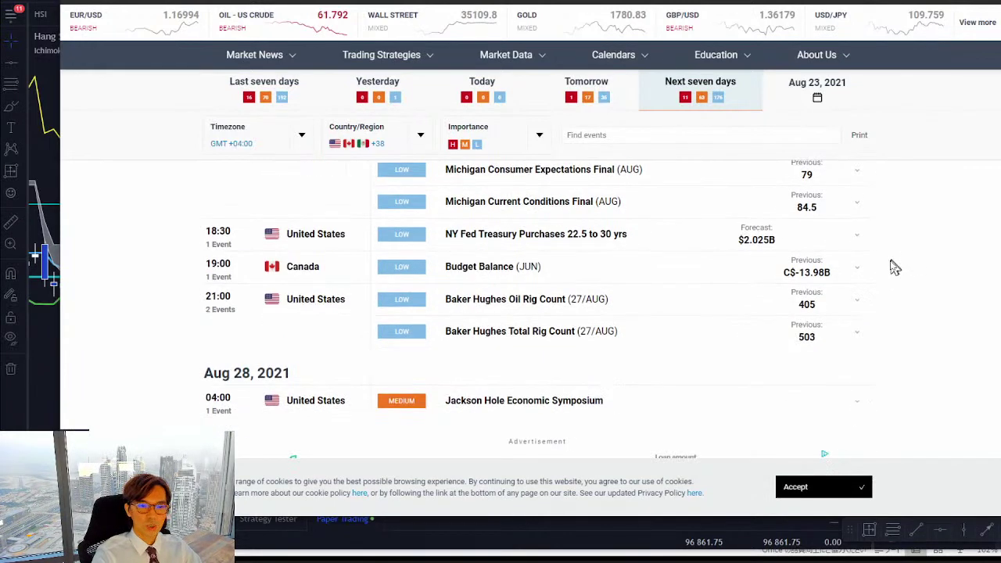
Step: Scroll back to the Aug 26 15:30–16:30 rows showing ECB meeting accounts and US GDP Growth Rate
{"action": "scroll", "coordinate": [898, 277], "scroll_direction": "up", "scroll_amount": 12}
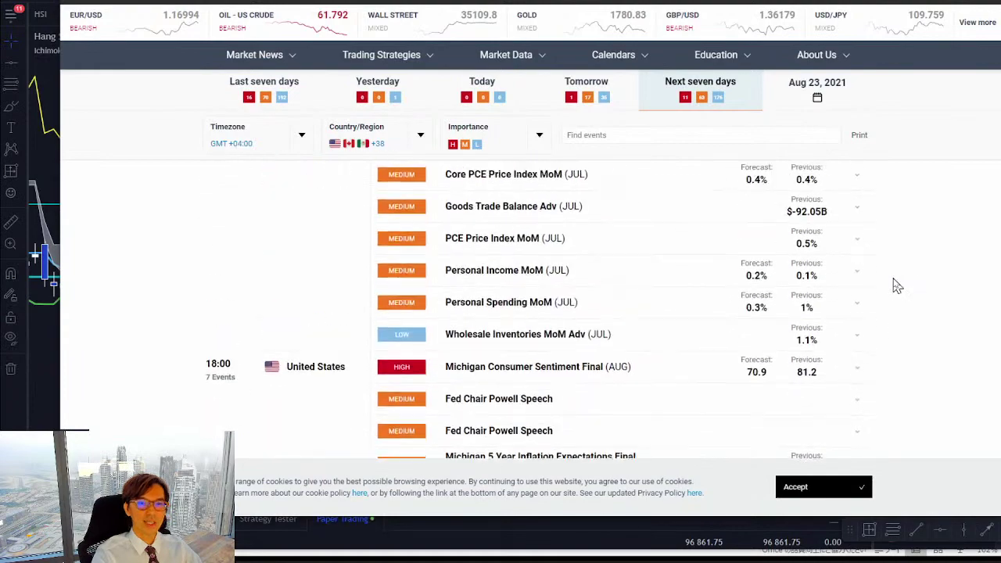
{"action": "scroll", "coordinate": [904, 293], "scroll_direction": "up", "scroll_amount": 12}
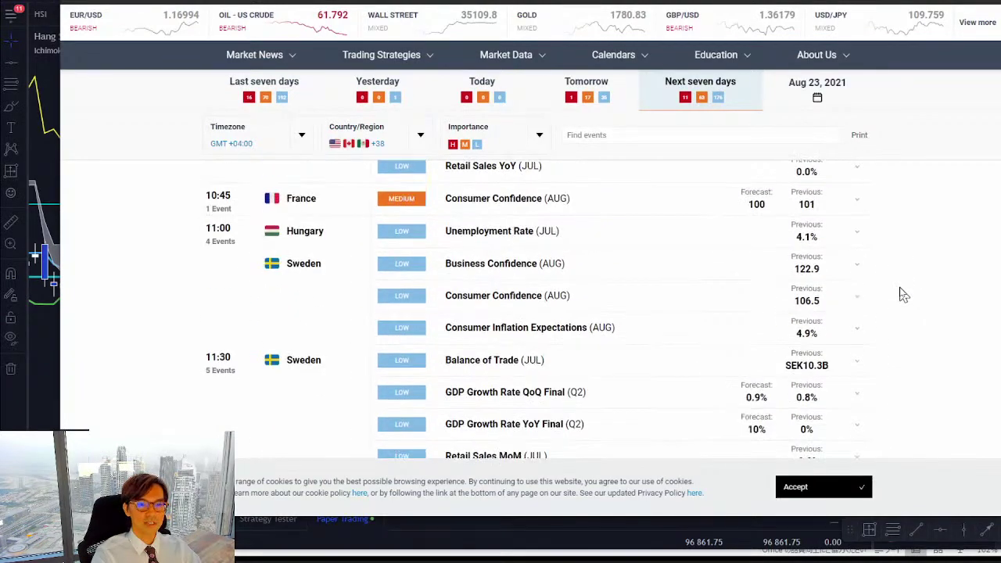
{"action": "scroll", "coordinate": [902, 290], "scroll_direction": "up", "scroll_amount": 12}
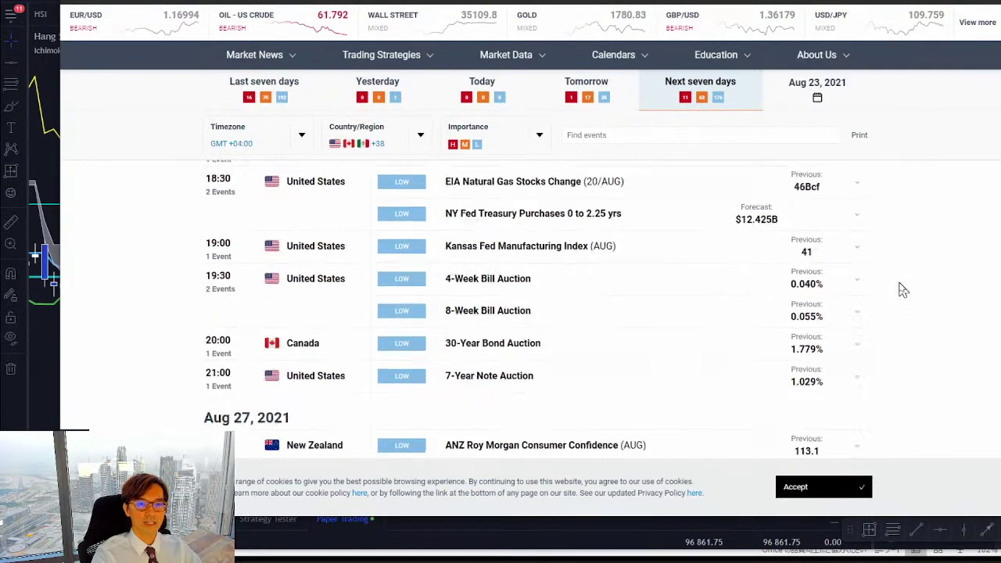
{"action": "scroll", "coordinate": [902, 287], "scroll_direction": "up", "scroll_amount": 4}
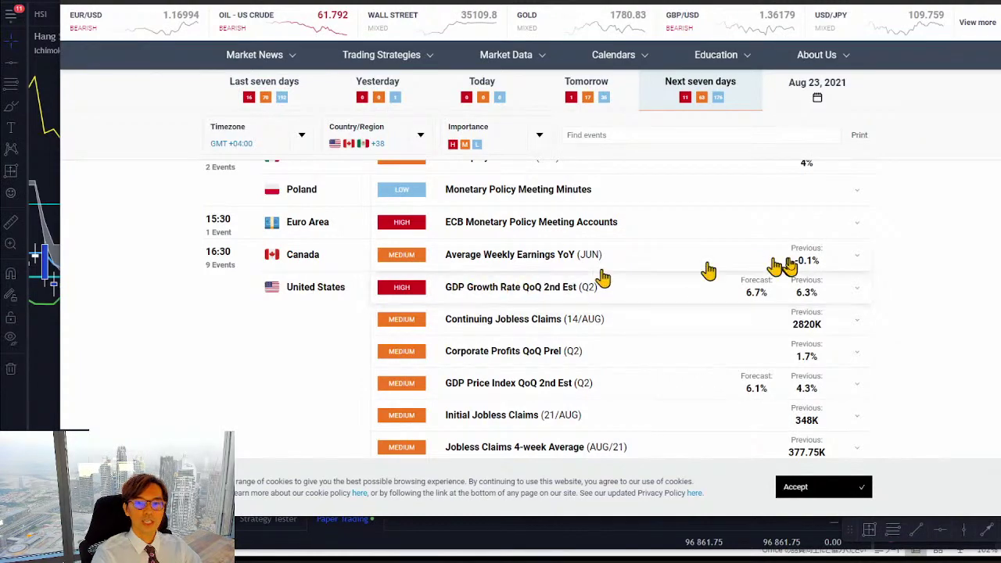
{"action": "scroll", "coordinate": [903, 222], "scroll_direction": "down", "scroll_amount": 5}
{"action": "scroll", "coordinate": [903, 221], "scroll_direction": "down", "scroll_amount": 12}
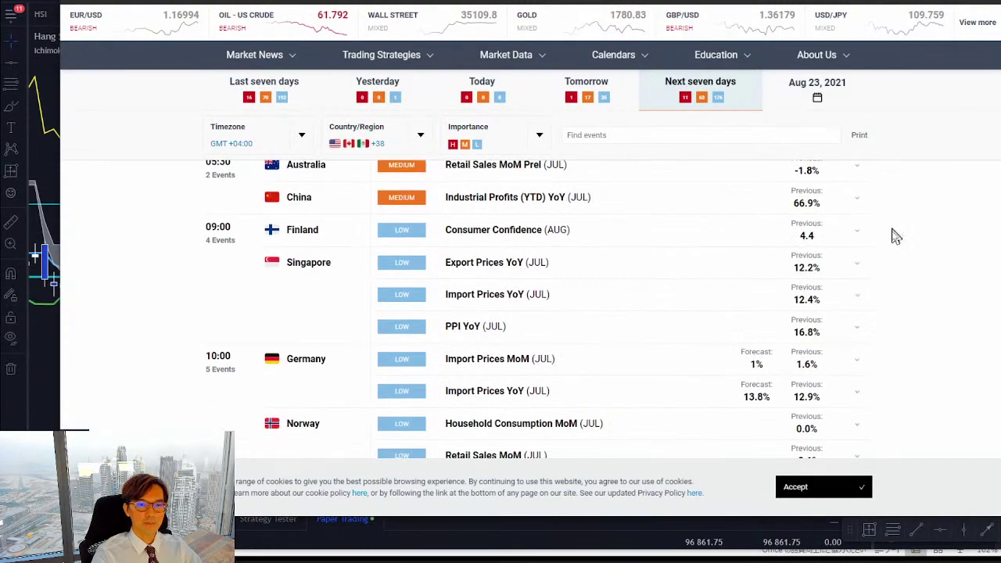
{"action": "scroll", "coordinate": [899, 282], "scroll_direction": "down", "scroll_amount": 7}
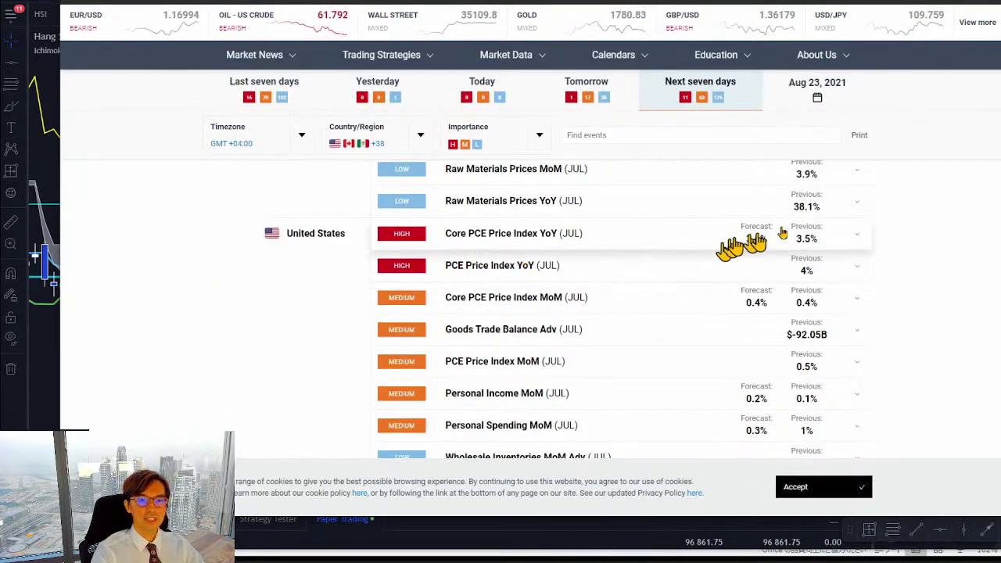
{"action": "scroll", "coordinate": [892, 203], "scroll_direction": "down", "scroll_amount": 5}
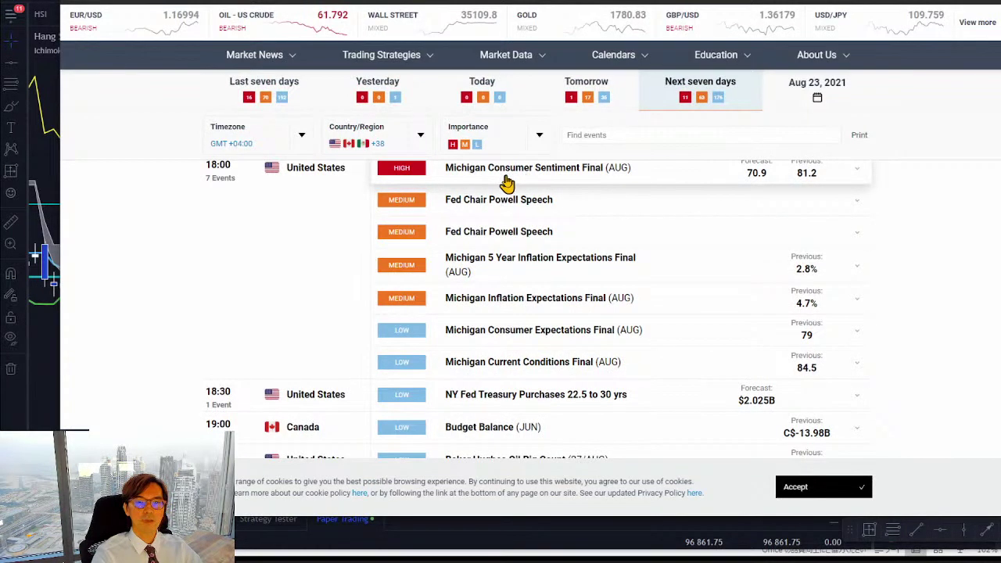
{"action": "scroll", "coordinate": [911, 245], "scroll_direction": "up", "scroll_amount": 1}
{"action": "scroll", "coordinate": [912, 246], "scroll_direction": "up", "scroll_amount": 1}
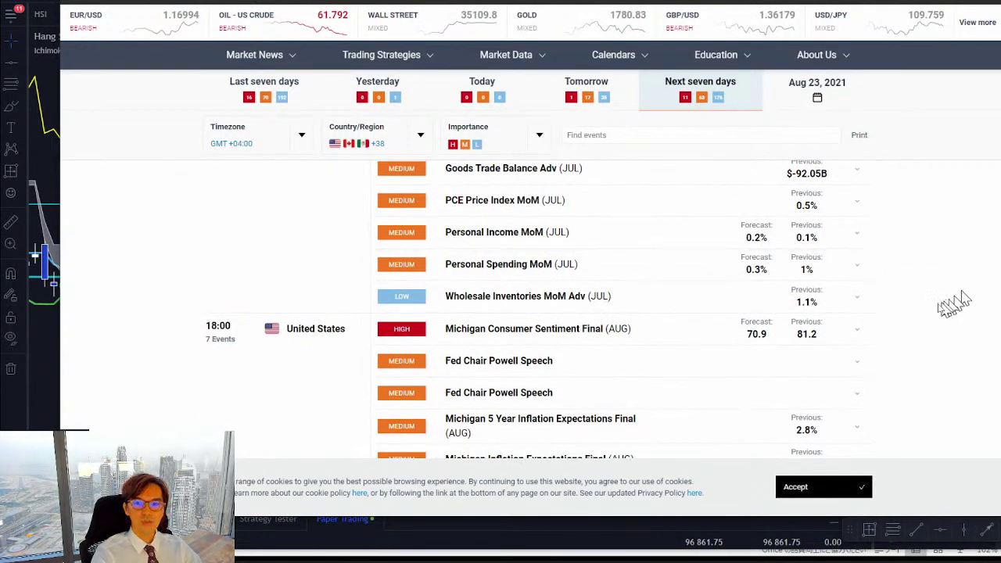
{"action": "scroll", "coordinate": [912, 319], "scroll_direction": "up", "scroll_amount": 10}
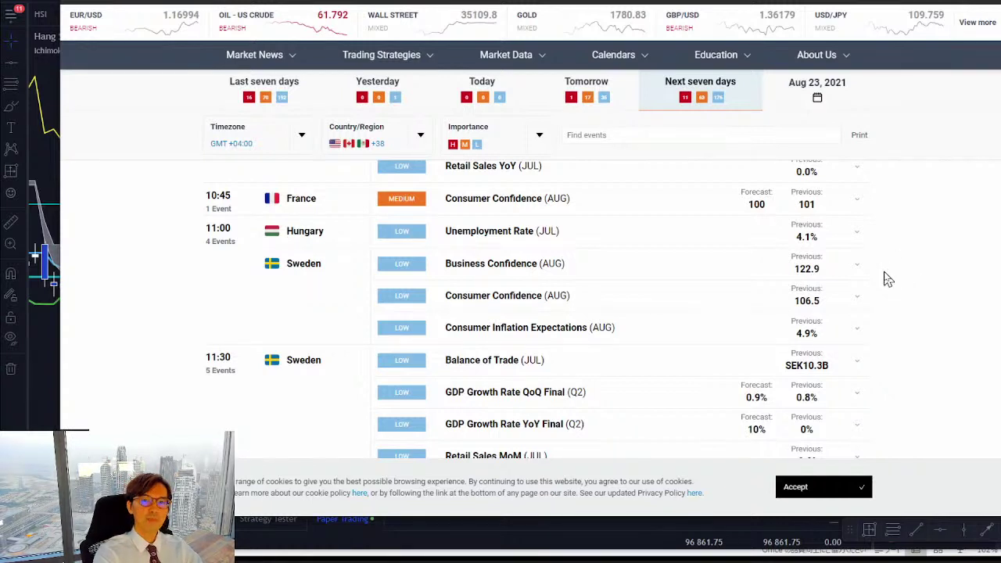
{"action": "scroll", "coordinate": [888, 280], "scroll_direction": "up", "scroll_amount": 4}
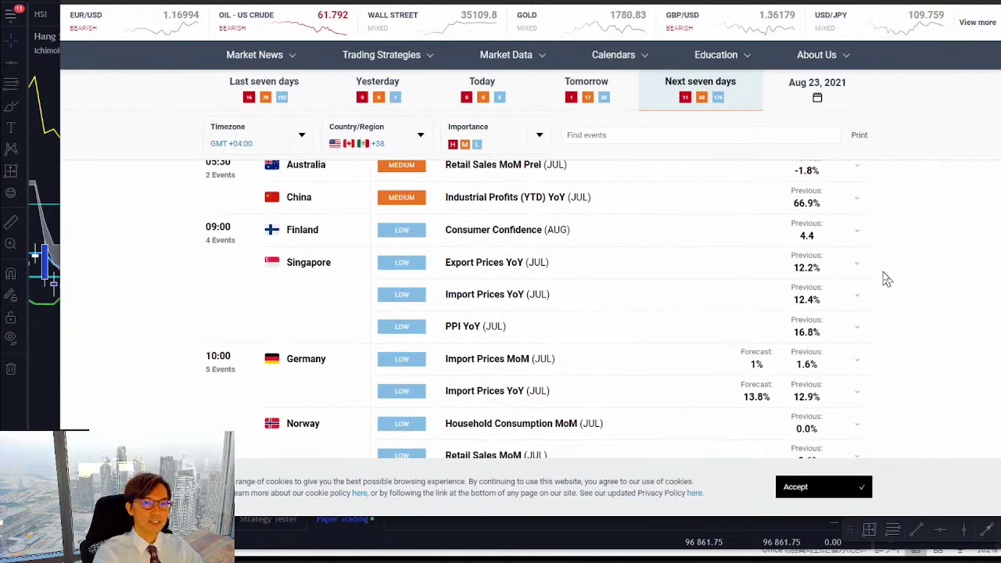
{"action": "scroll", "coordinate": [887, 279], "scroll_direction": "up", "scroll_amount": 5}
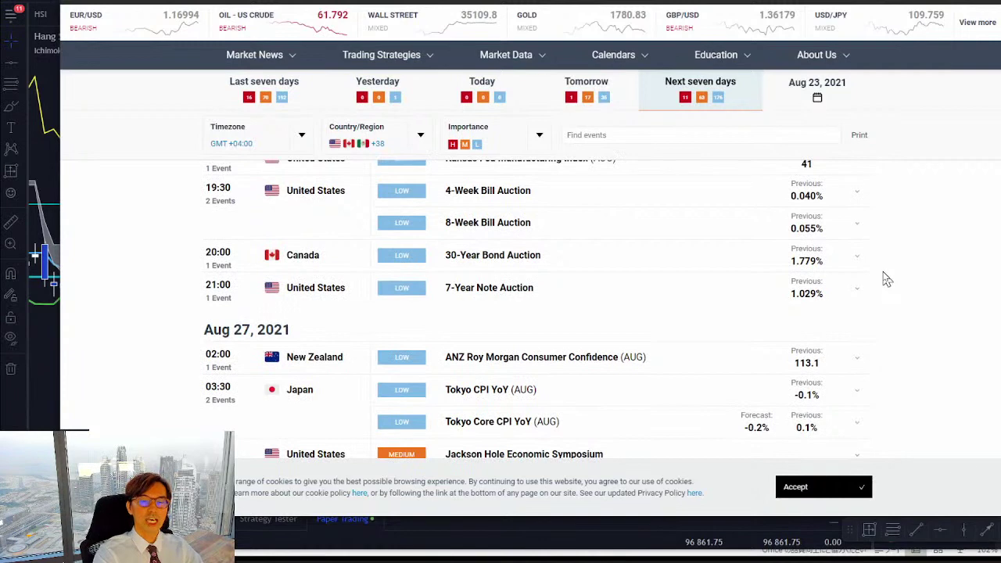
{"action": "scroll", "coordinate": [887, 279], "scroll_direction": "up", "scroll_amount": 5}
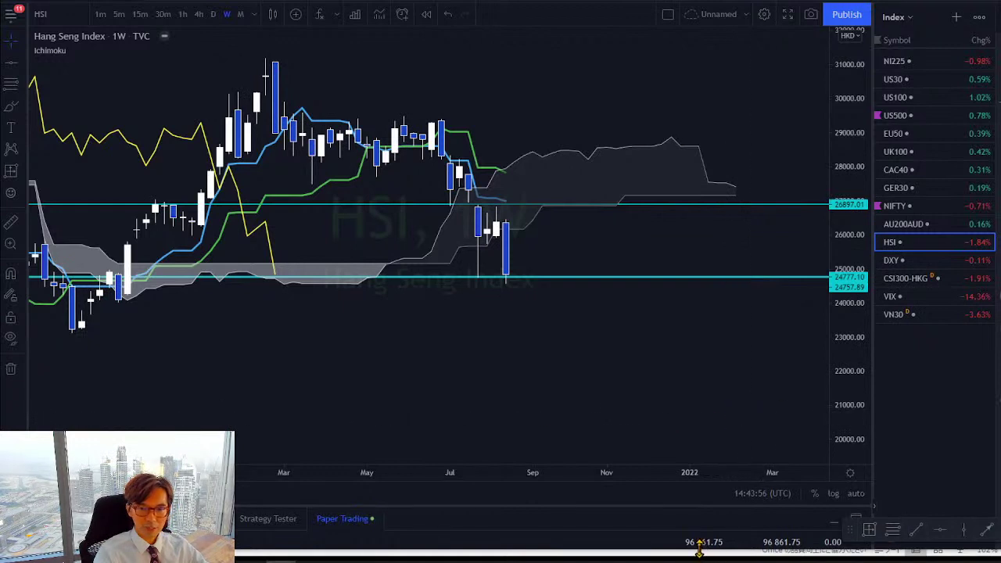
Step: Drag the bottom panel's top border down slightly to enlarge the Hang Seng chart area
{"action": "left_click_drag", "start_coordinate": [700, 550], "coordinate": [699, 562]}
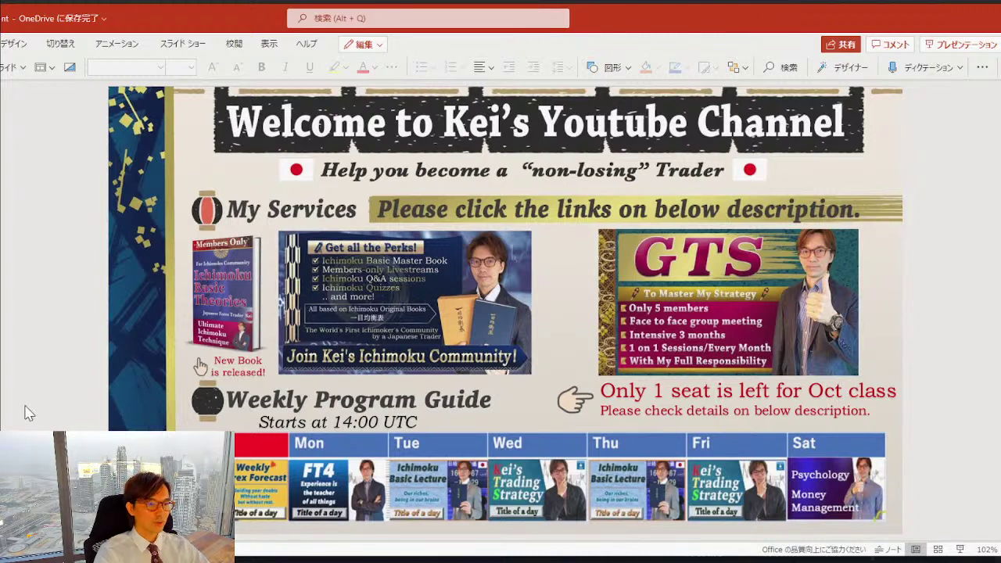
Step: Flip through the HSI, NASDAQ 100 and Euro Stoxx 50 weekly charts, ending on Nikkei 225
{"action": "left_click", "coordinate": [282, 562]}
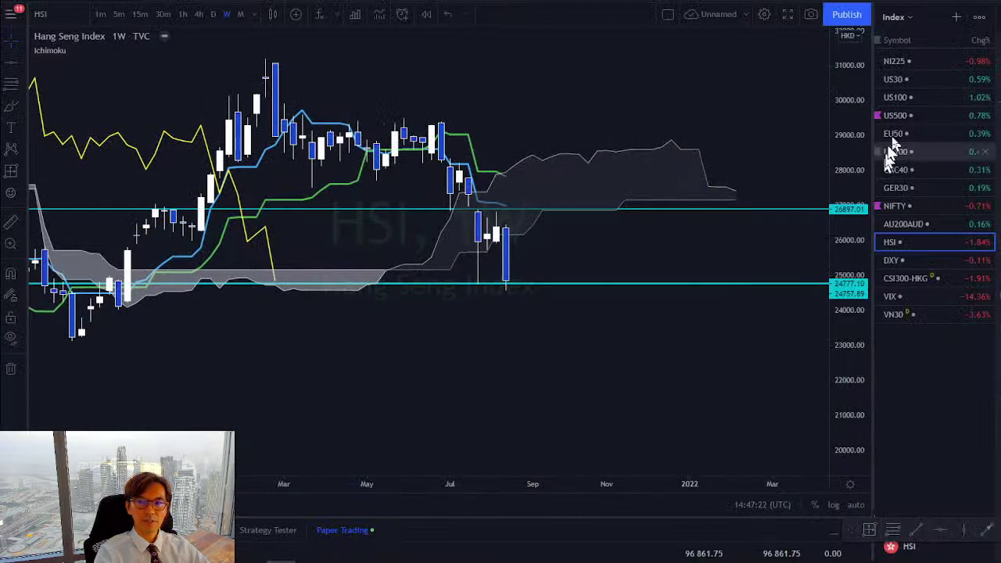
{"action": "left_click", "coordinate": [923, 100]}
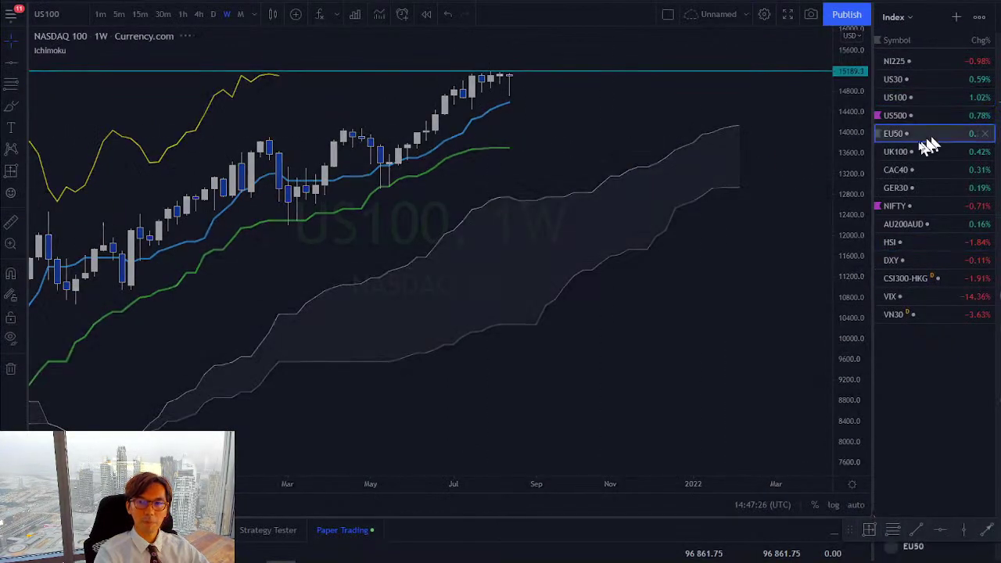
{"action": "left_click", "coordinate": [931, 135]}
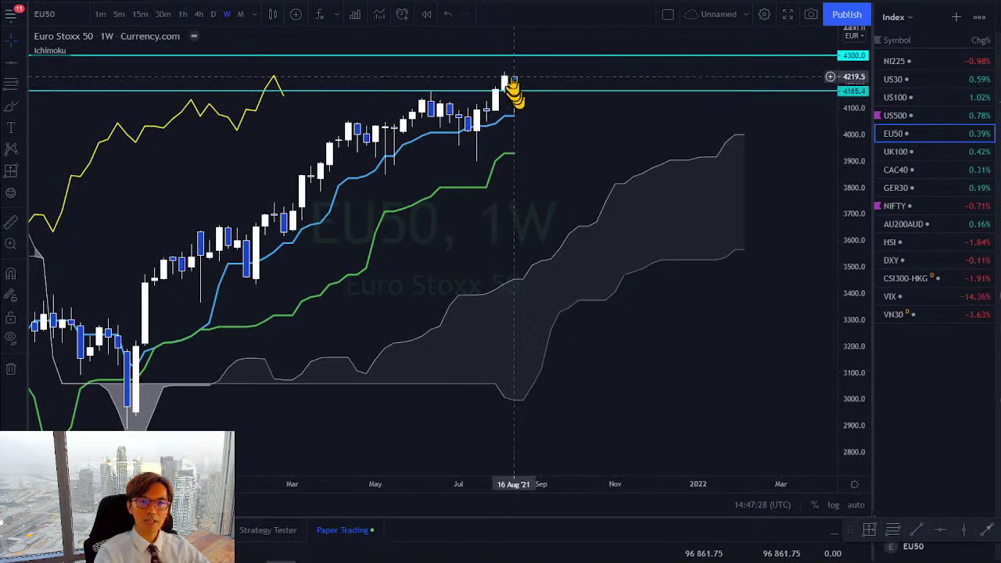
{"action": "left_click", "coordinate": [919, 61]}
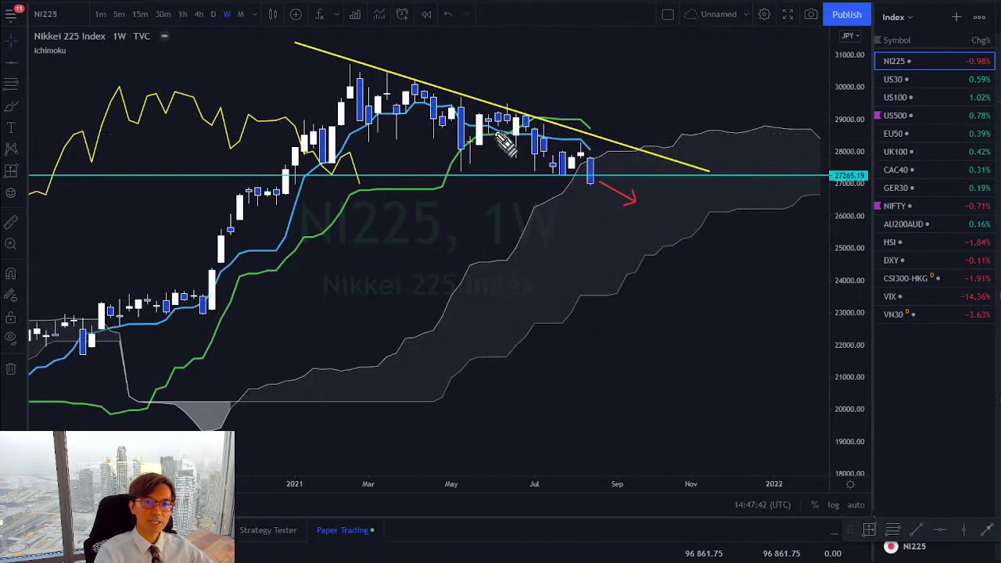
Step: Sketch a red circle, rising line, wavy move and upward arrow above the Nikkei trendline
{"action": "mouse_move", "coordinate": [509, 134]}
{"action": "left_mouse_down"}
{"action": "mouse_move", "coordinate": [523, 124]}
{"action": "mouse_move", "coordinate": [511, 160]}
{"action": "mouse_move", "coordinate": [508, 152]}
{"action": "left_mouse_up"}
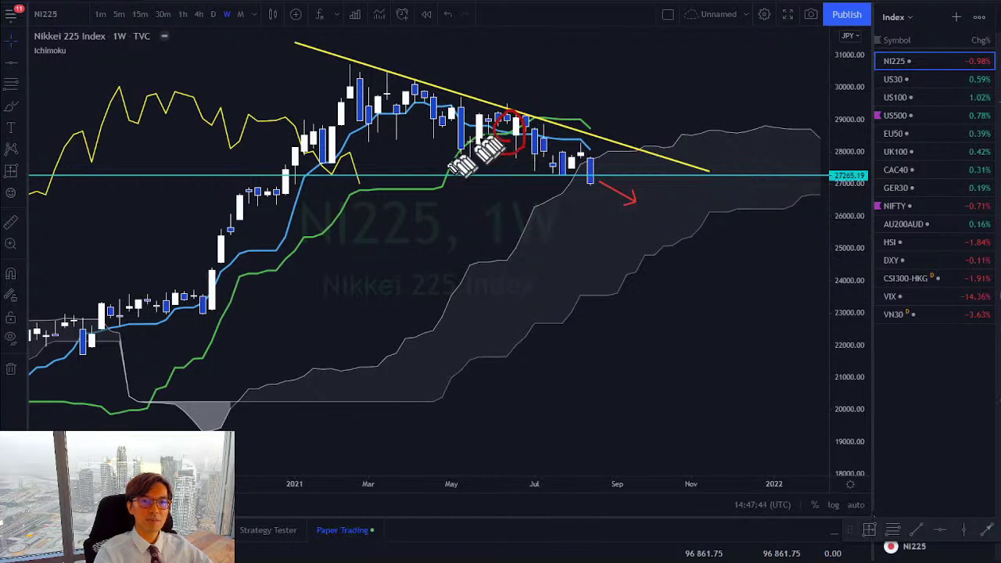
{"action": "mouse_move", "coordinate": [81, 334]}
{"action": "left_mouse_down"}
{"action": "mouse_move", "coordinate": [448, 181]}
{"action": "mouse_move", "coordinate": [484, 141]}
{"action": "left_mouse_up"}
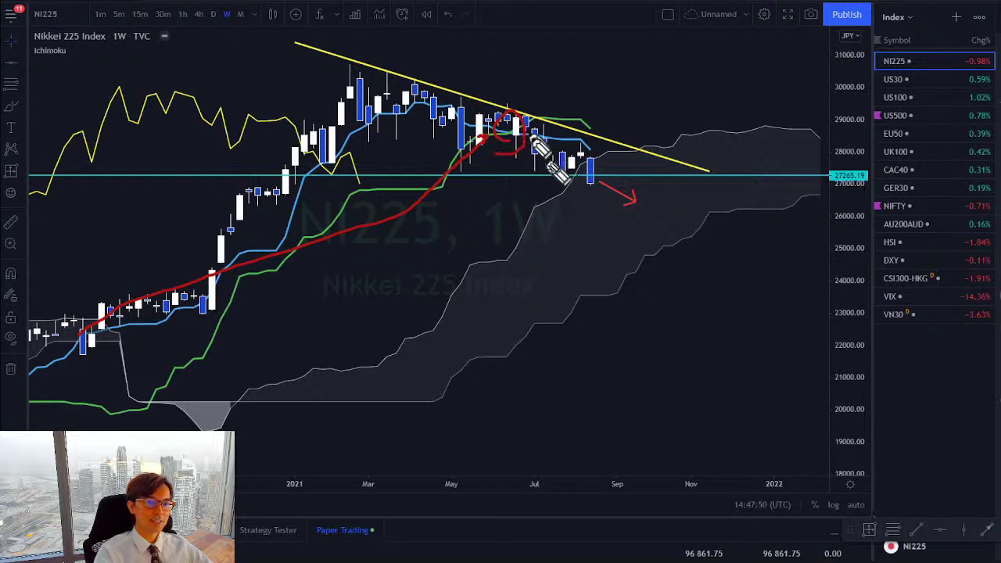
{"action": "mouse_move", "coordinate": [530, 127]}
{"action": "left_mouse_down"}
{"action": "mouse_move", "coordinate": [622, 135]}
{"action": "mouse_move", "coordinate": [616, 128]}
{"action": "left_mouse_up"}
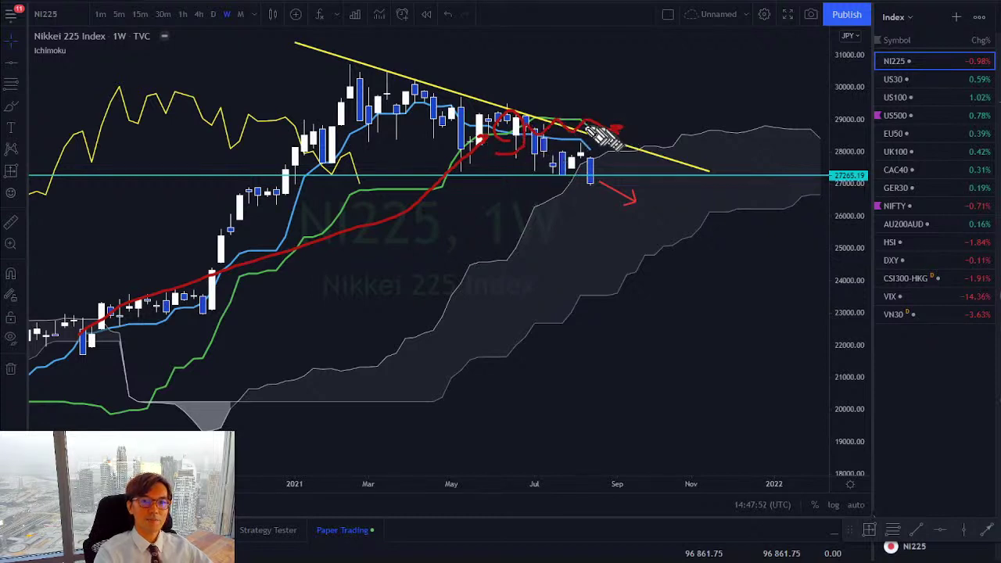
{"action": "mouse_move", "coordinate": [539, 131]}
{"action": "left_mouse_down"}
{"action": "mouse_move", "coordinate": [593, 72]}
{"action": "mouse_move", "coordinate": [579, 62]}
{"action": "mouse_move", "coordinate": [599, 68]}
{"action": "left_mouse_up"}
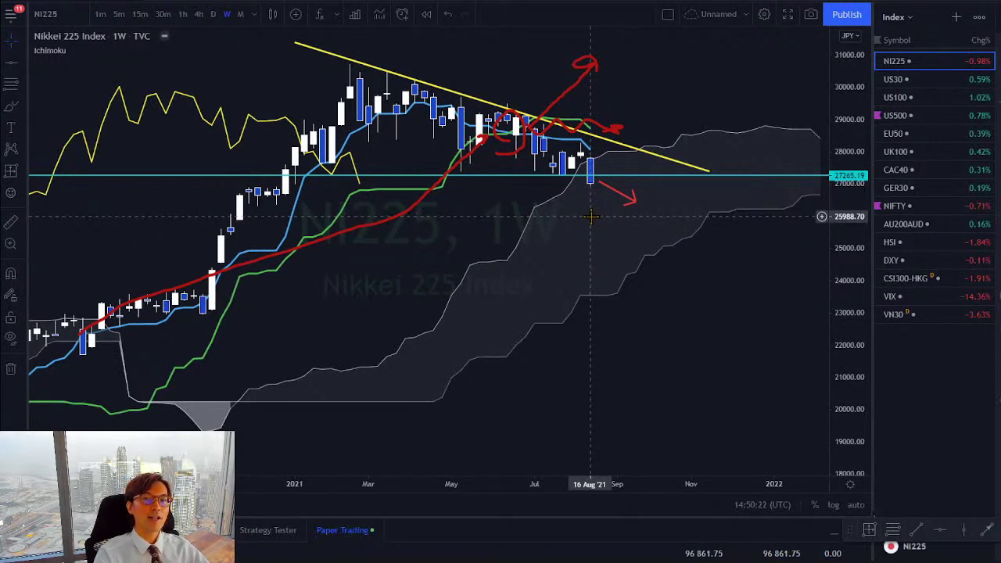
Step: Select the yellow downward trendline, pan toward the future cloud, and clear the red marks
{"action": "left_click", "coordinate": [663, 154]}
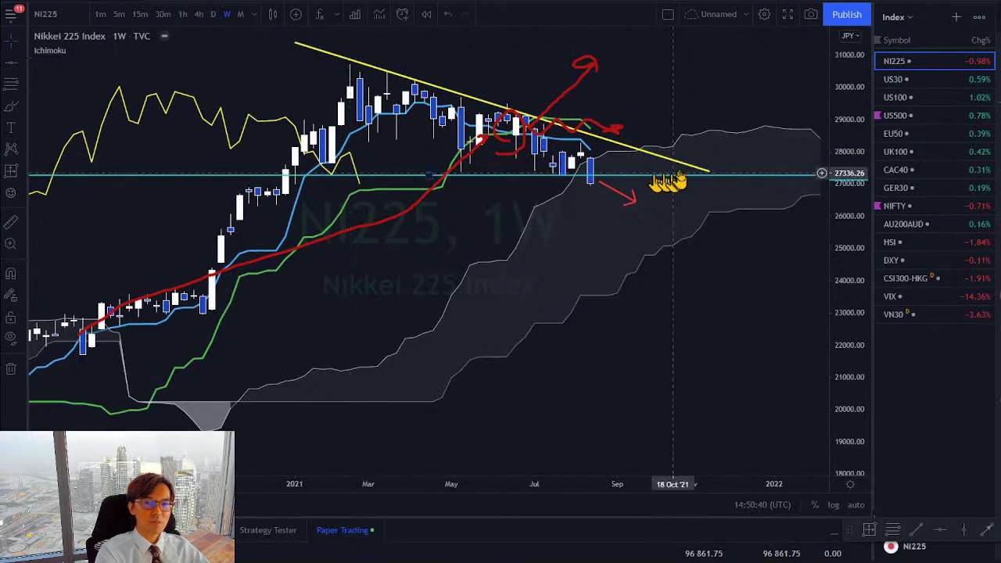
{"action": "left_click_drag", "start_coordinate": [660, 241], "coordinate": [604, 315]}
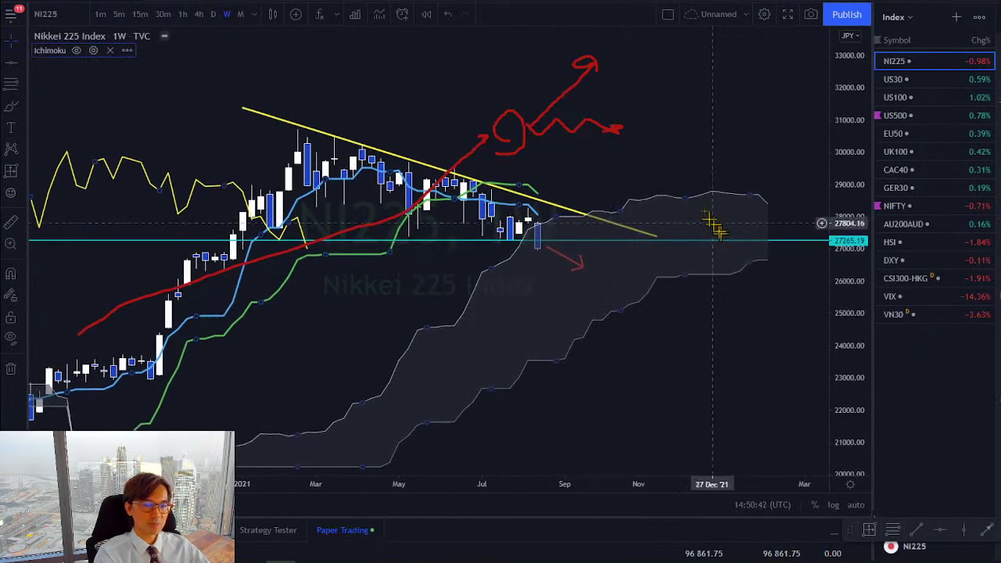
{"action": "key", "text": "Escape"}
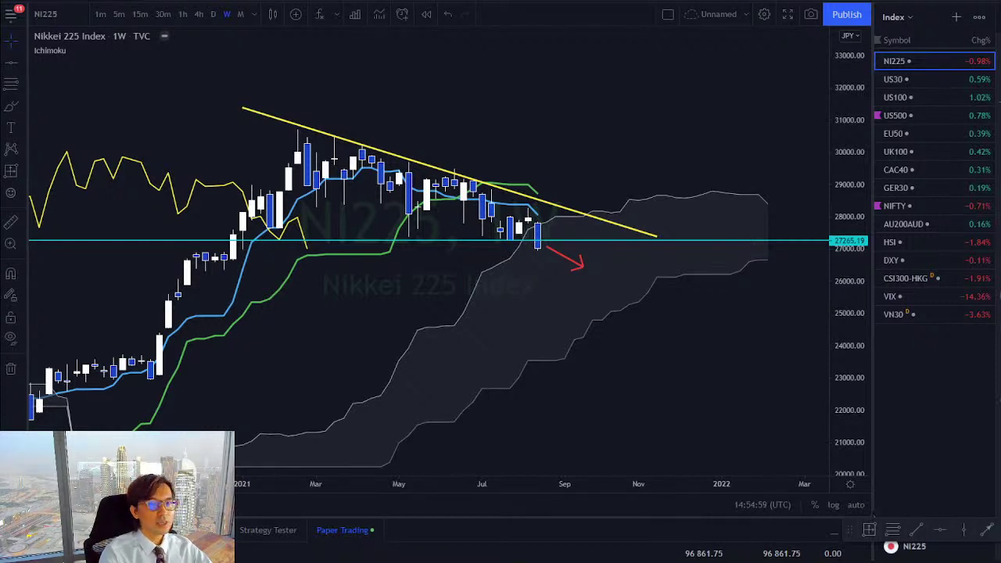
Step: Switch the watchlist to Cryptos, load BTCUSD, and pan the Bitcoin chart into view
{"action": "left_click_drag", "start_coordinate": [520, 117], "coordinate": [531, 106]}
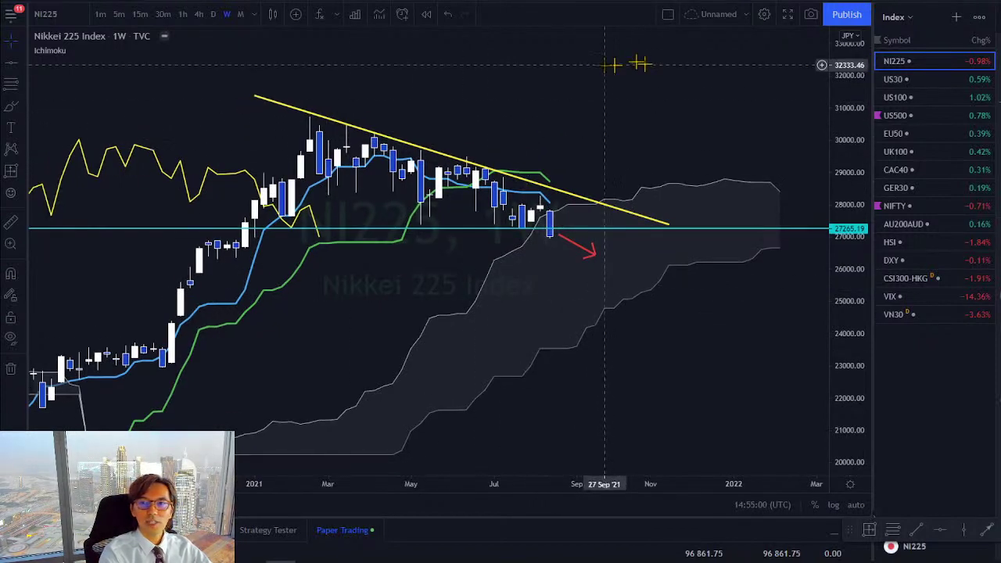
{"action": "left_click", "coordinate": [917, 16]}
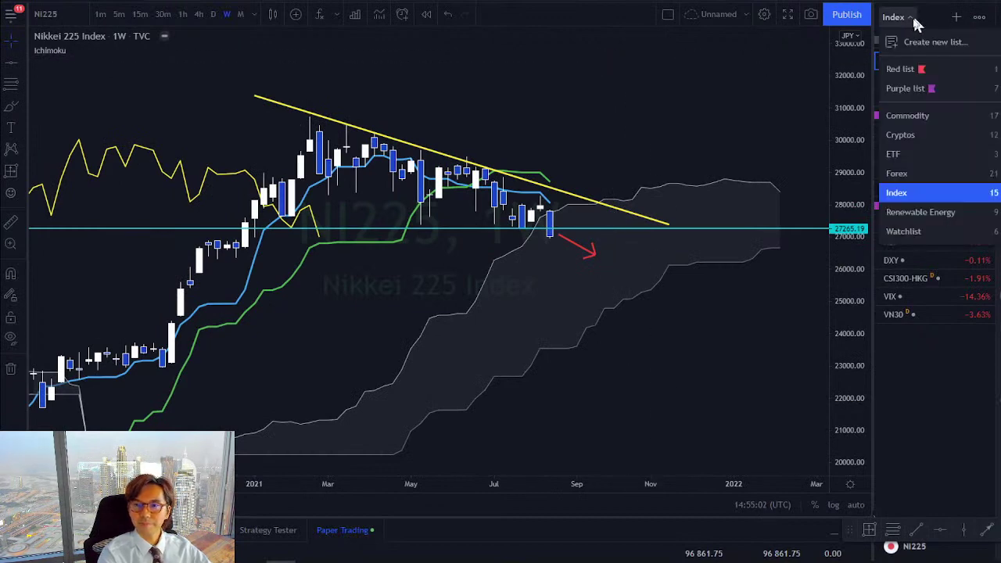
{"action": "left_click", "coordinate": [937, 137]}
{"action": "left_click", "coordinate": [911, 60]}
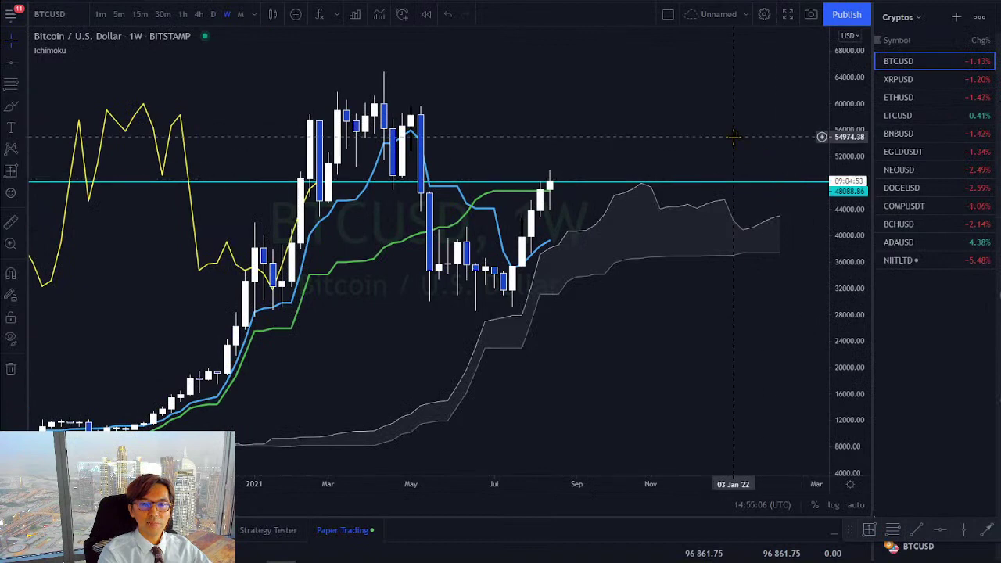
{"action": "left_click_drag", "start_coordinate": [719, 142], "coordinate": [689, 179]}
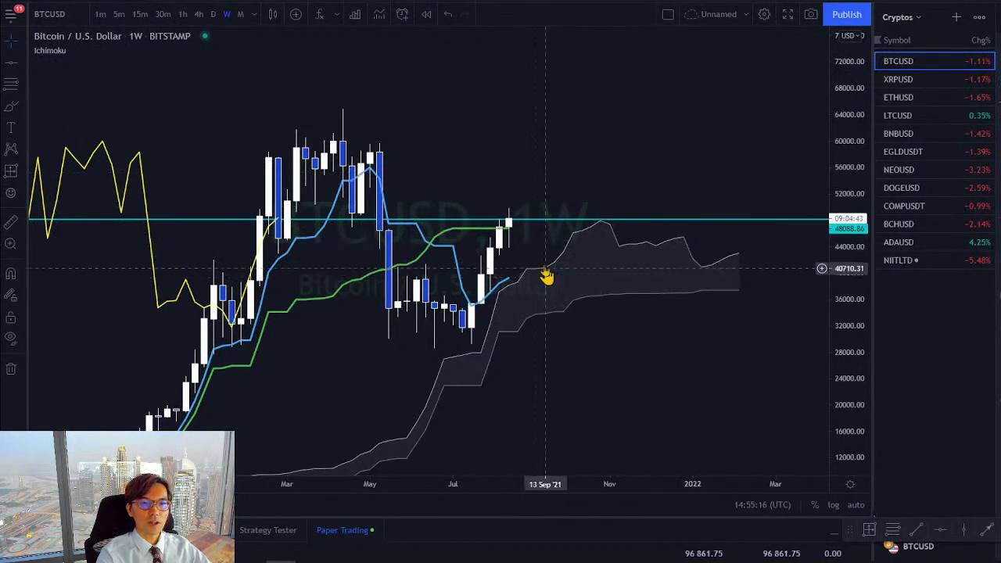
{"action": "left_click_drag", "start_coordinate": [543, 273], "coordinate": [521, 227]}
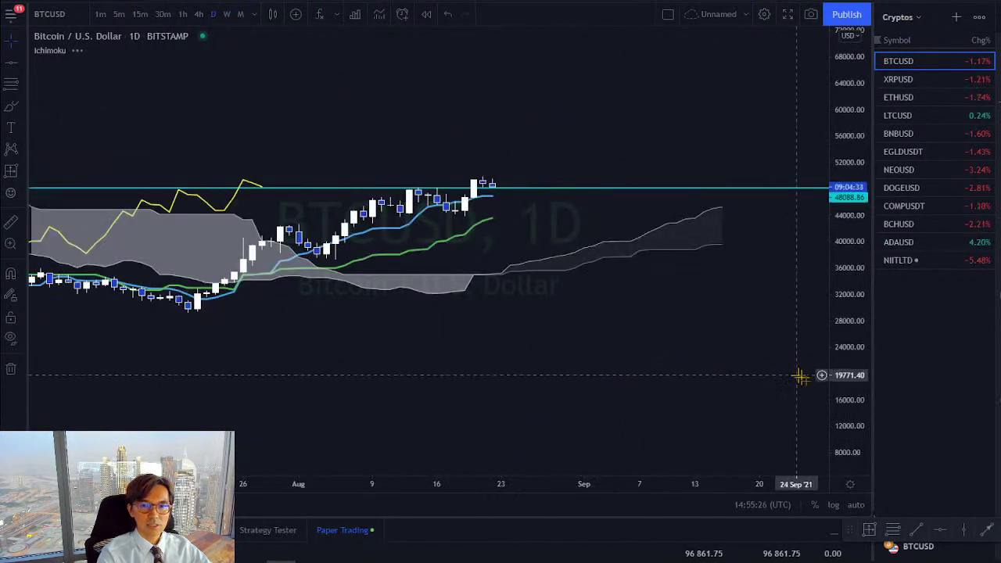
Step: Rescale the price axis and pan the daily BTCUSD chart to focus on recent candles
{"action": "left_click_drag", "start_coordinate": [850, 415], "coordinate": [843, 297]}
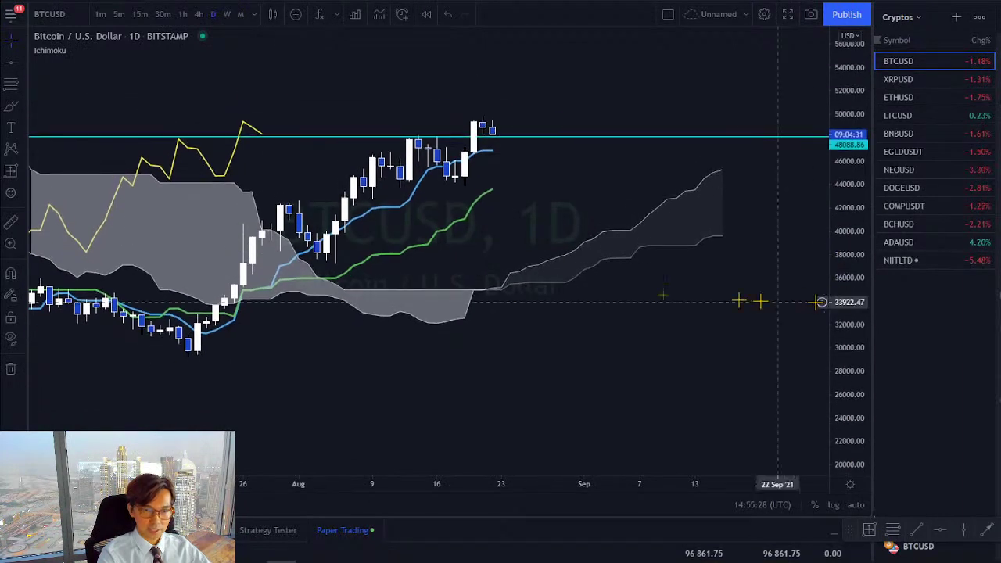
{"action": "left_click_drag", "start_coordinate": [547, 272], "coordinate": [624, 324]}
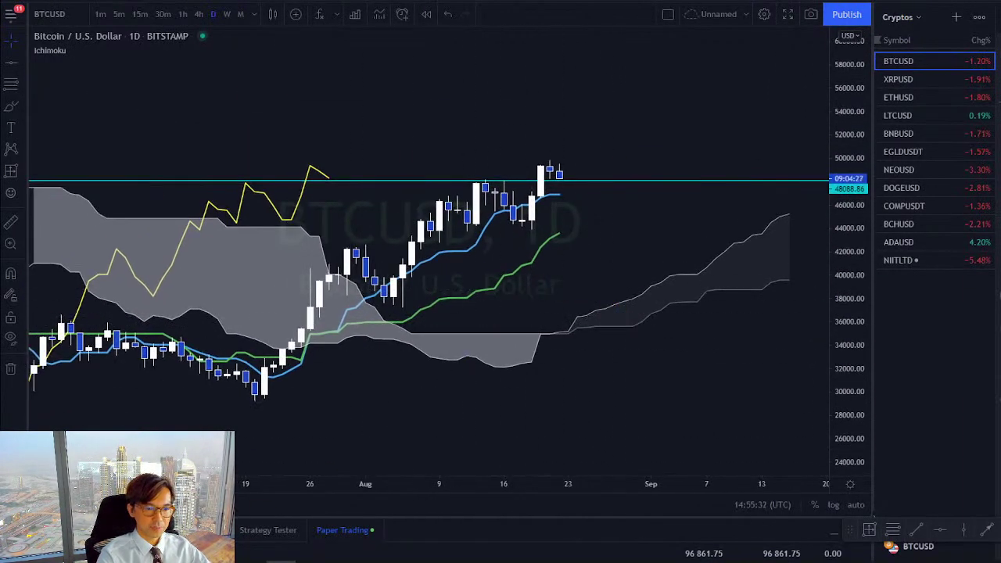
{"action": "scroll", "coordinate": [431, 463], "scroll_direction": "down", "scroll_amount": 5}
{"action": "scroll", "coordinate": [488, 463], "scroll_direction": "up", "scroll_amount": 5}
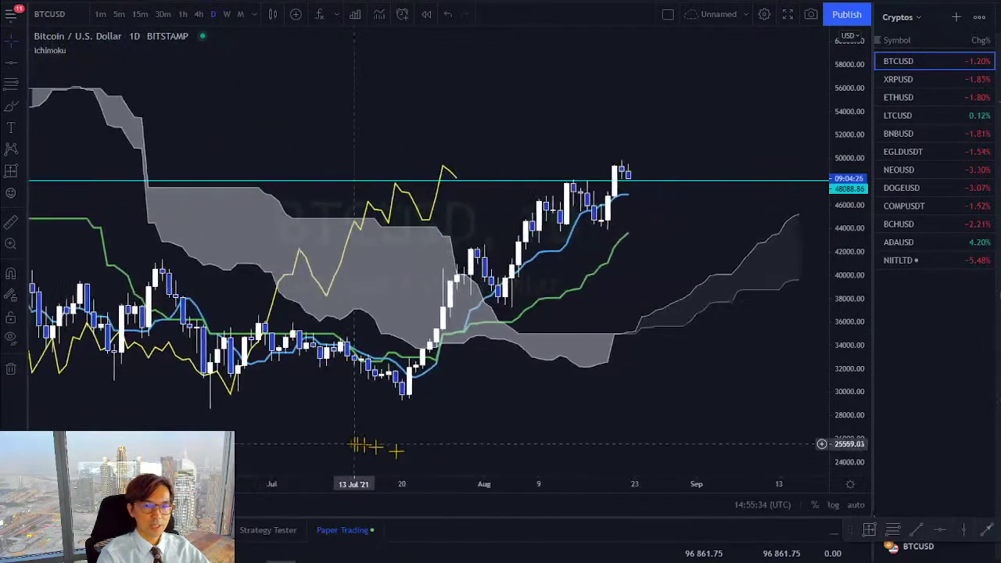
{"action": "mouse_move", "coordinate": [681, 340]}
{"action": "left_mouse_down"}
{"action": "mouse_move", "coordinate": [543, 305]}
{"action": "mouse_move", "coordinate": [682, 219]}
{"action": "mouse_move", "coordinate": [677, 211]}
{"action": "left_mouse_up"}
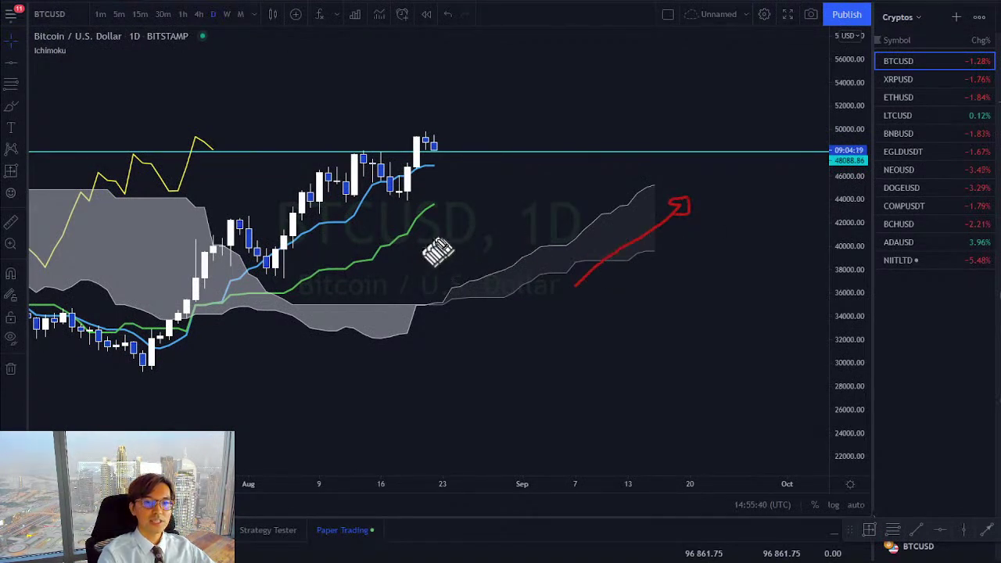
Step: Draw red upward arrows, a circle on the yellow line's peak, and a stroke tracing the latest rally
{"action": "mouse_move", "coordinate": [418, 253]}
{"action": "left_mouse_down"}
{"action": "mouse_move", "coordinate": [482, 217]}
{"action": "mouse_move", "coordinate": [485, 227]}
{"action": "left_mouse_up"}
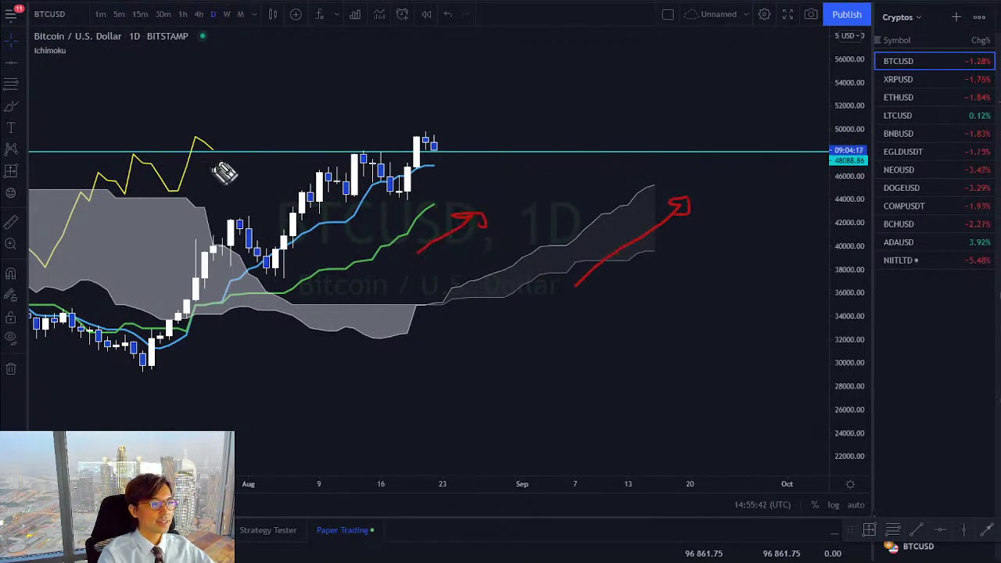
{"action": "mouse_move", "coordinate": [221, 171]}
{"action": "left_mouse_down"}
{"action": "mouse_move", "coordinate": [185, 148]}
{"action": "mouse_move", "coordinate": [229, 163]}
{"action": "left_mouse_up"}
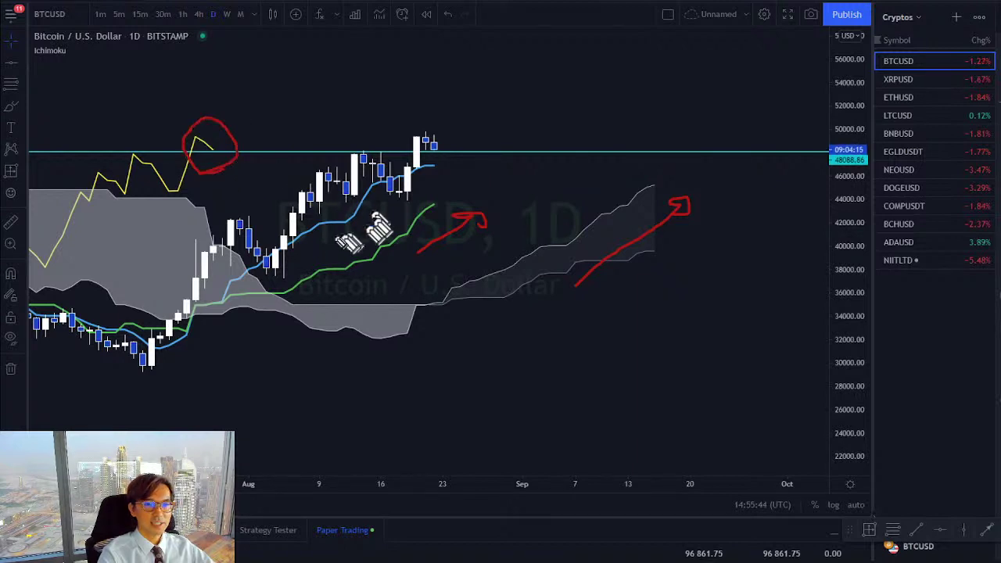
{"action": "mouse_move", "coordinate": [269, 263]}
{"action": "left_mouse_down"}
{"action": "mouse_move", "coordinate": [342, 195]}
{"action": "mouse_move", "coordinate": [391, 195]}
{"action": "mouse_move", "coordinate": [427, 141]}
{"action": "mouse_move", "coordinate": [449, 158]}
{"action": "mouse_move", "coordinate": [493, 101]}
{"action": "mouse_move", "coordinate": [507, 113]}
{"action": "left_mouse_up"}
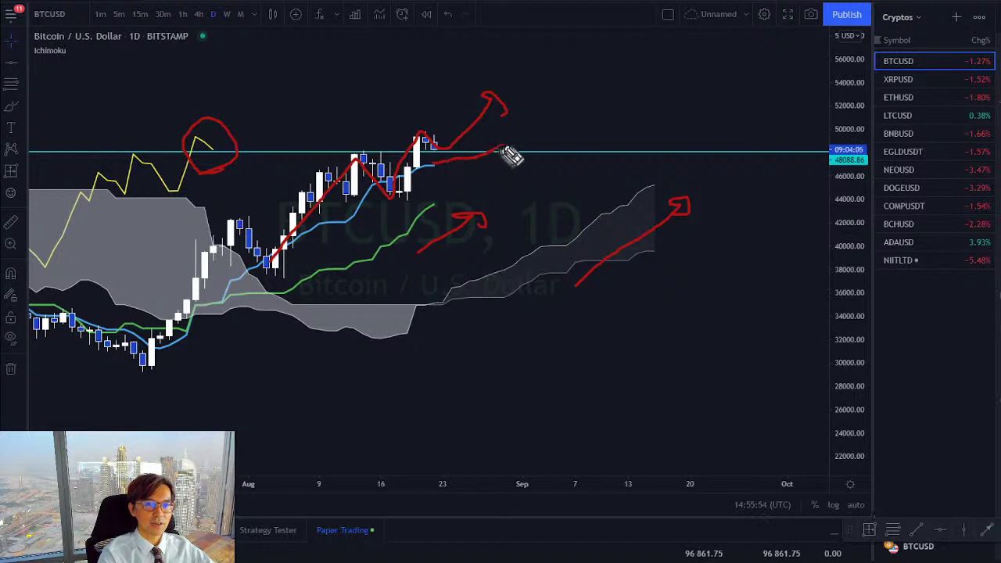
{"action": "left_click_drag", "start_coordinate": [440, 157], "coordinate": [501, 117]}
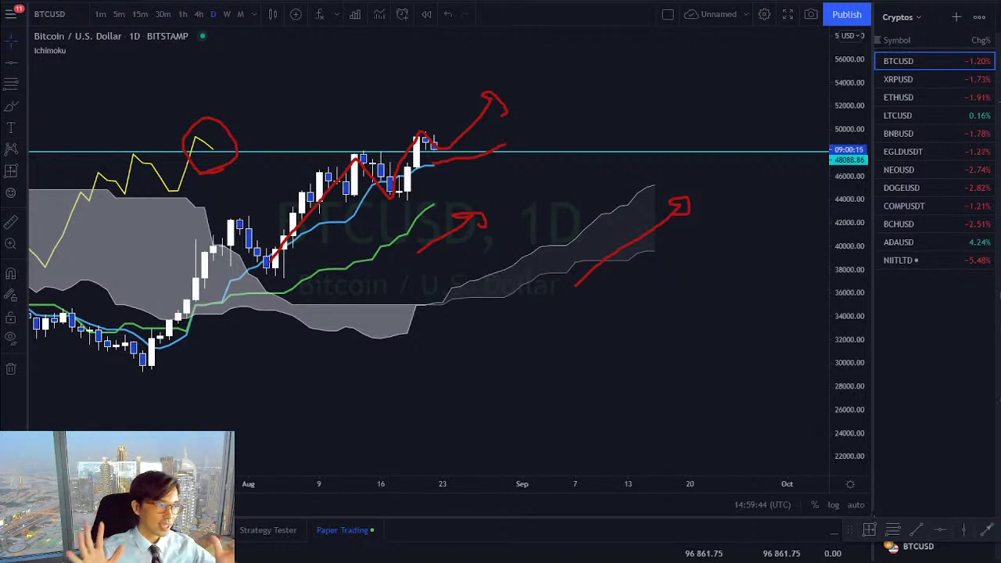
Step: Clear the red freehand marks from the BTCUSD chart, keeping the 48088.86 horizontal line
{"action": "key", "text": "Escape"}
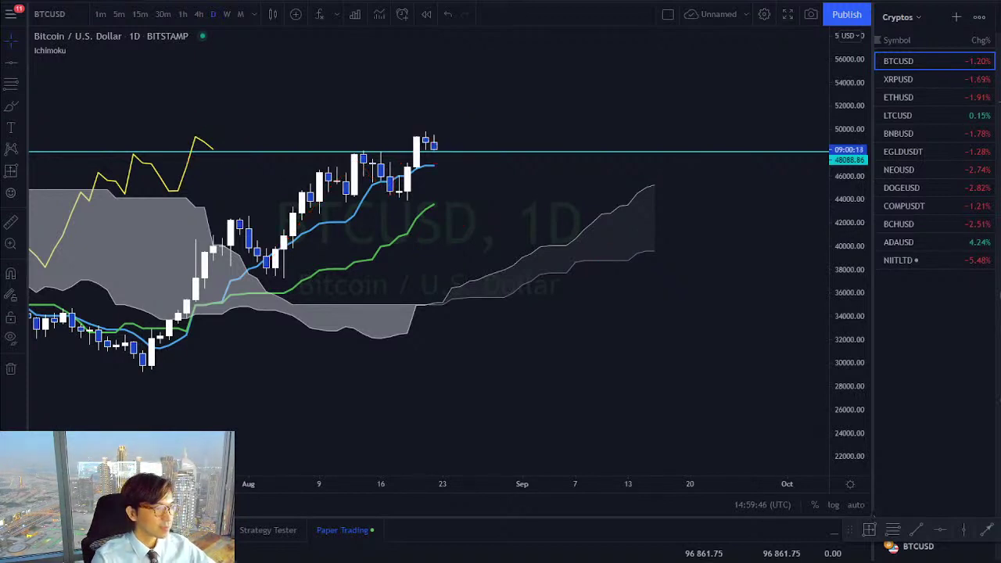